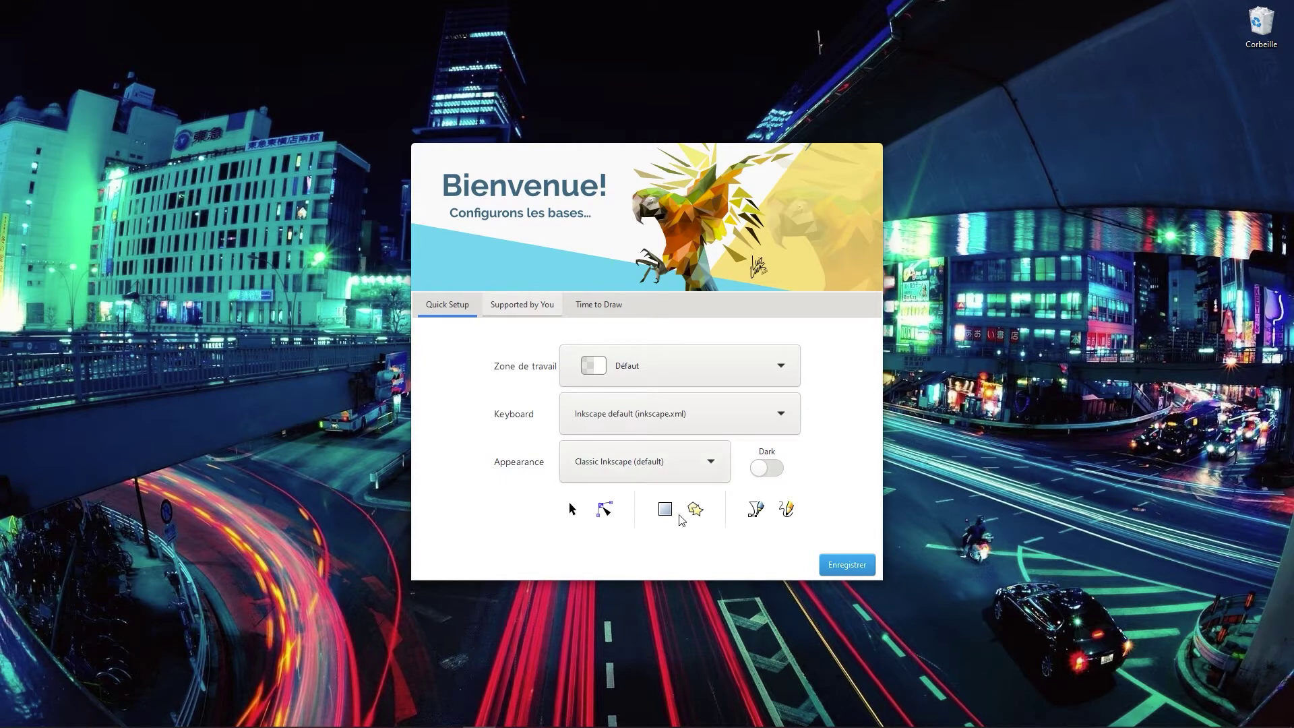
Step: Preview the Classic Symbolic appearance and dark mode, returning to Classic Inkscape (default) in light mode
left_click(622, 471)
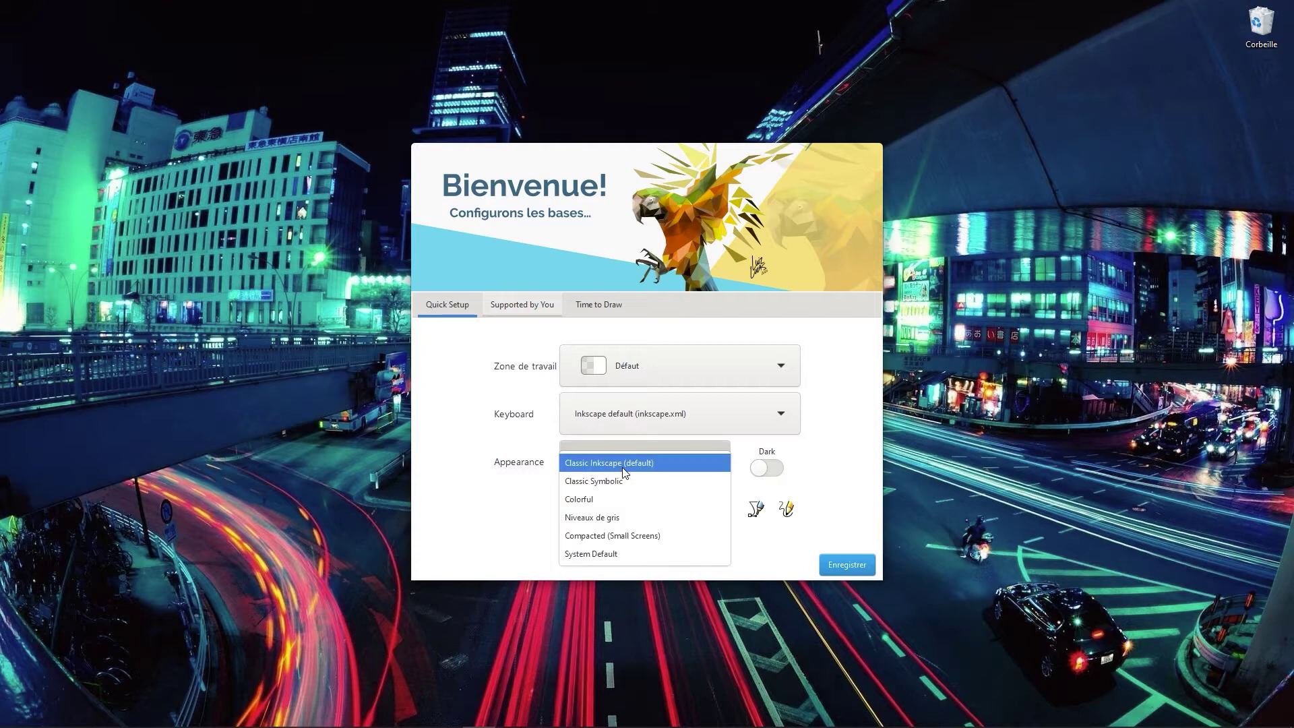
left_click(622, 480)
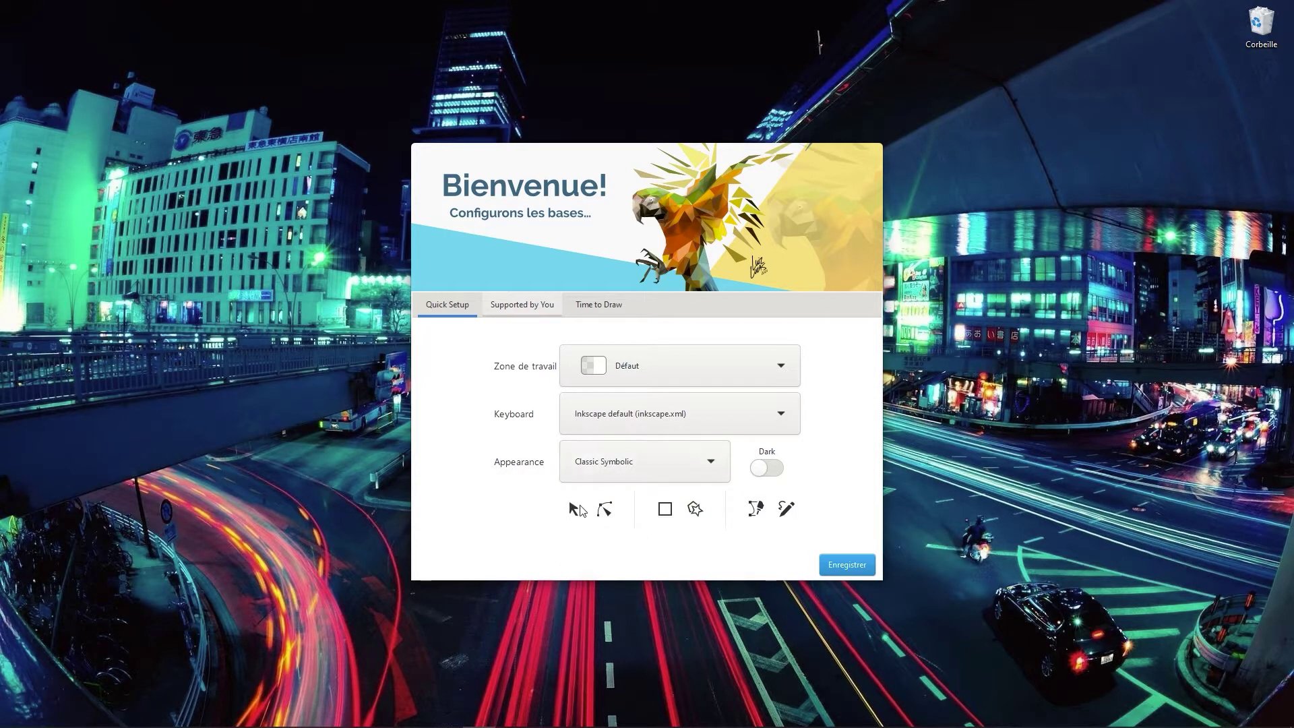
left_click(606, 471)
left_click(606, 479)
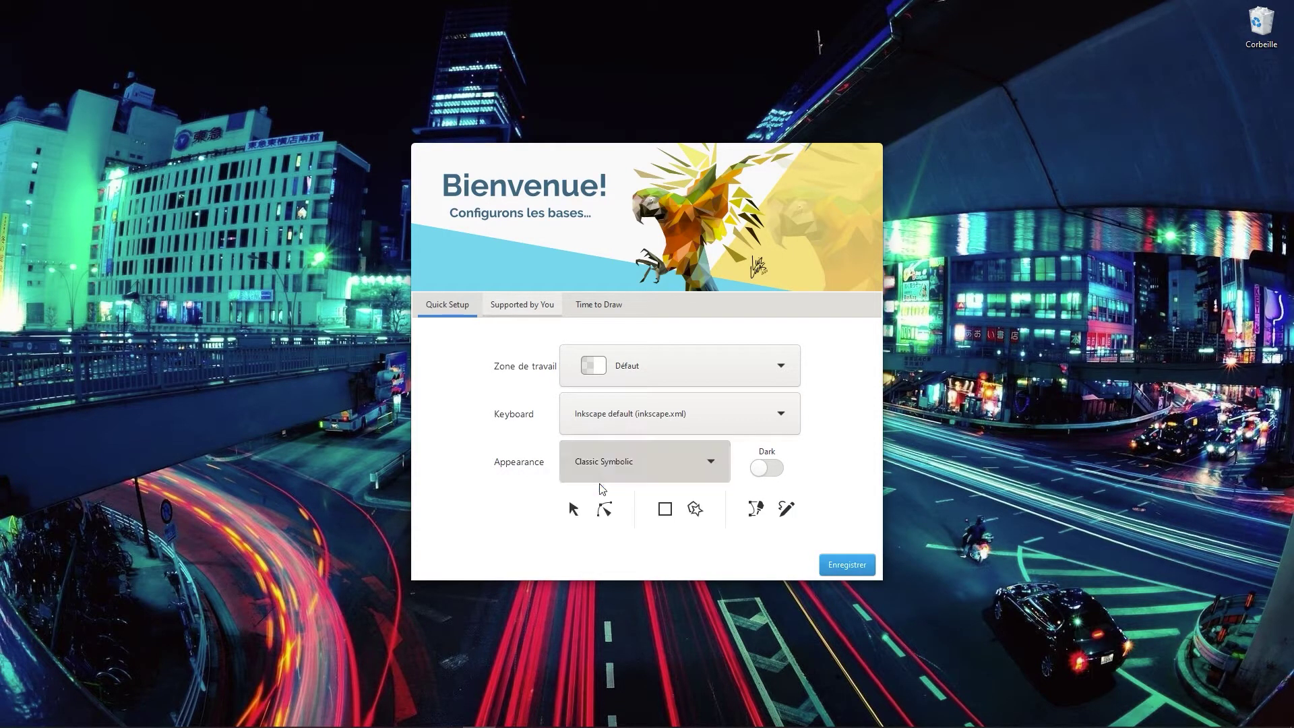
left_click(635, 477)
left_click(625, 429)
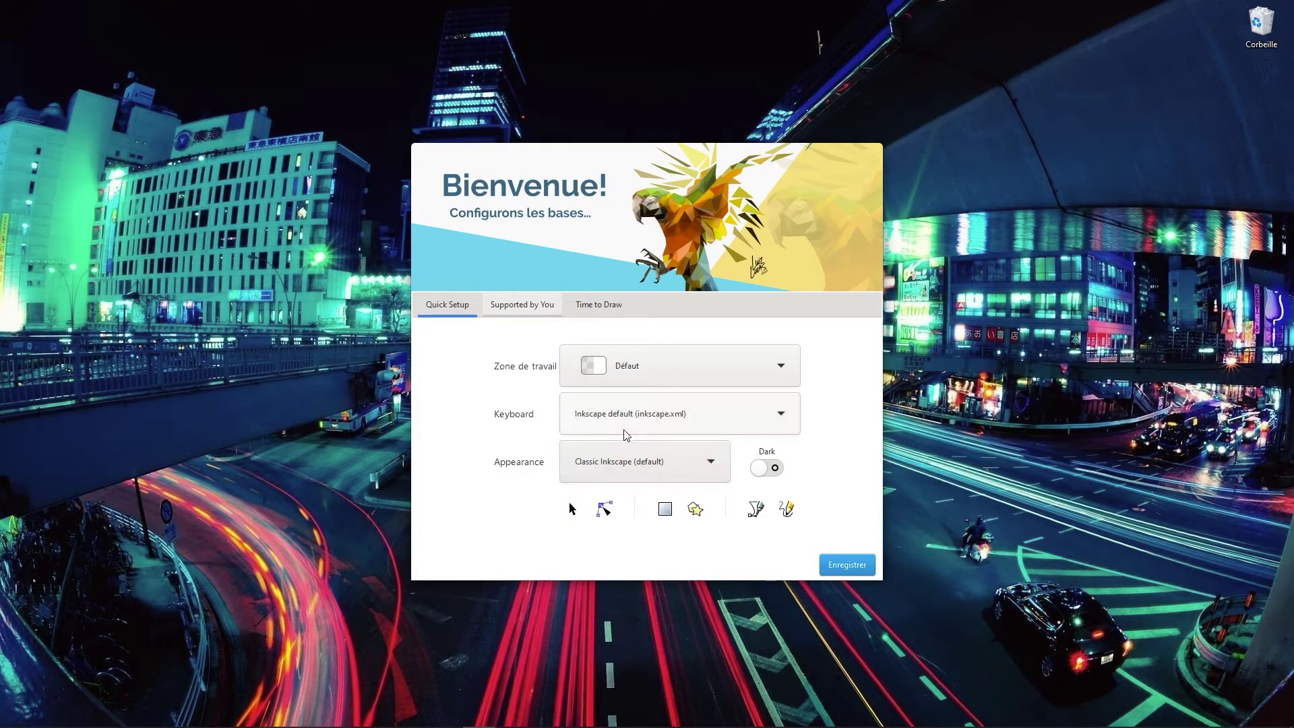
left_click(770, 468)
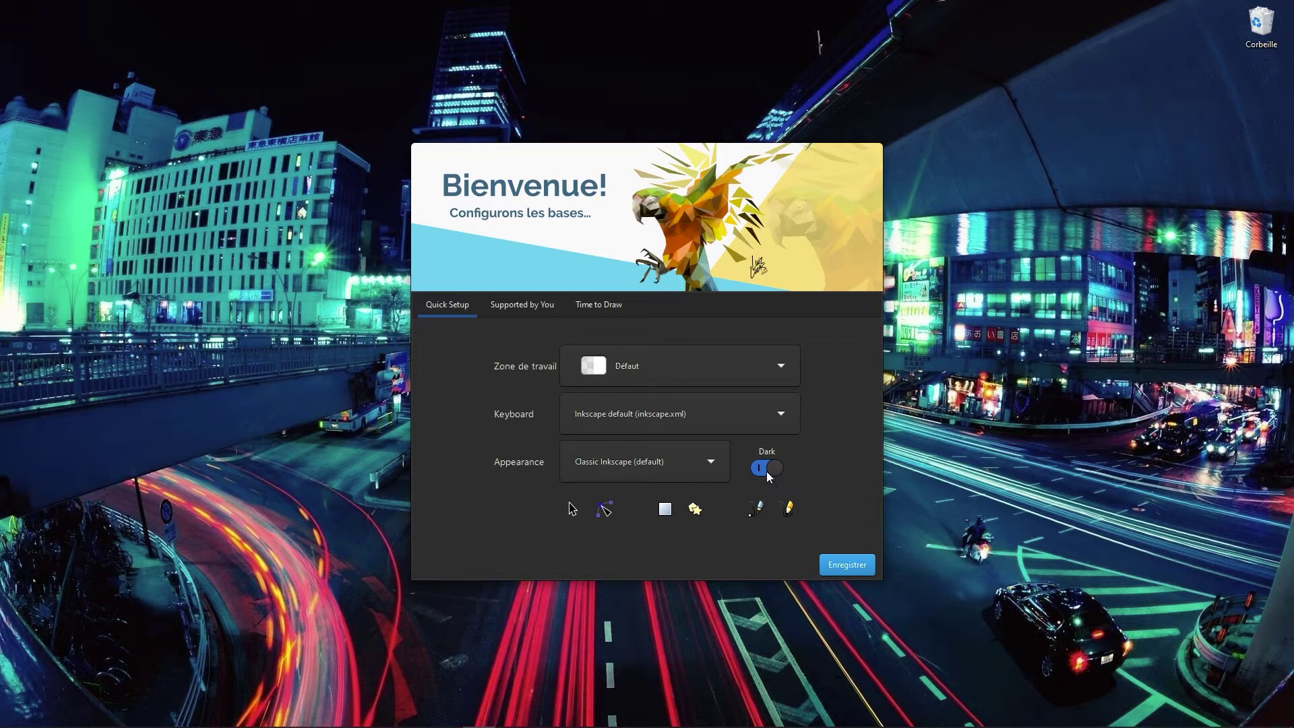
left_click(768, 467)
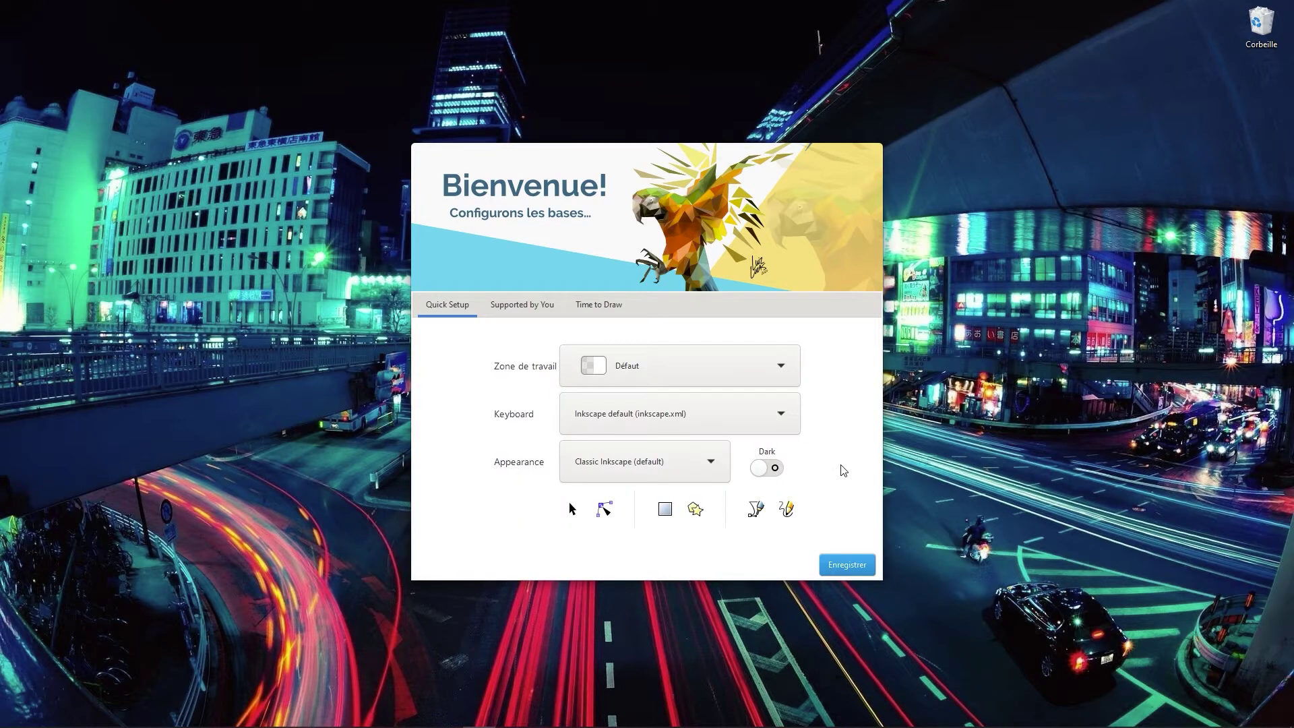
Step: Save the quick setup settings and continue past the support page to the document start page
left_click(847, 563)
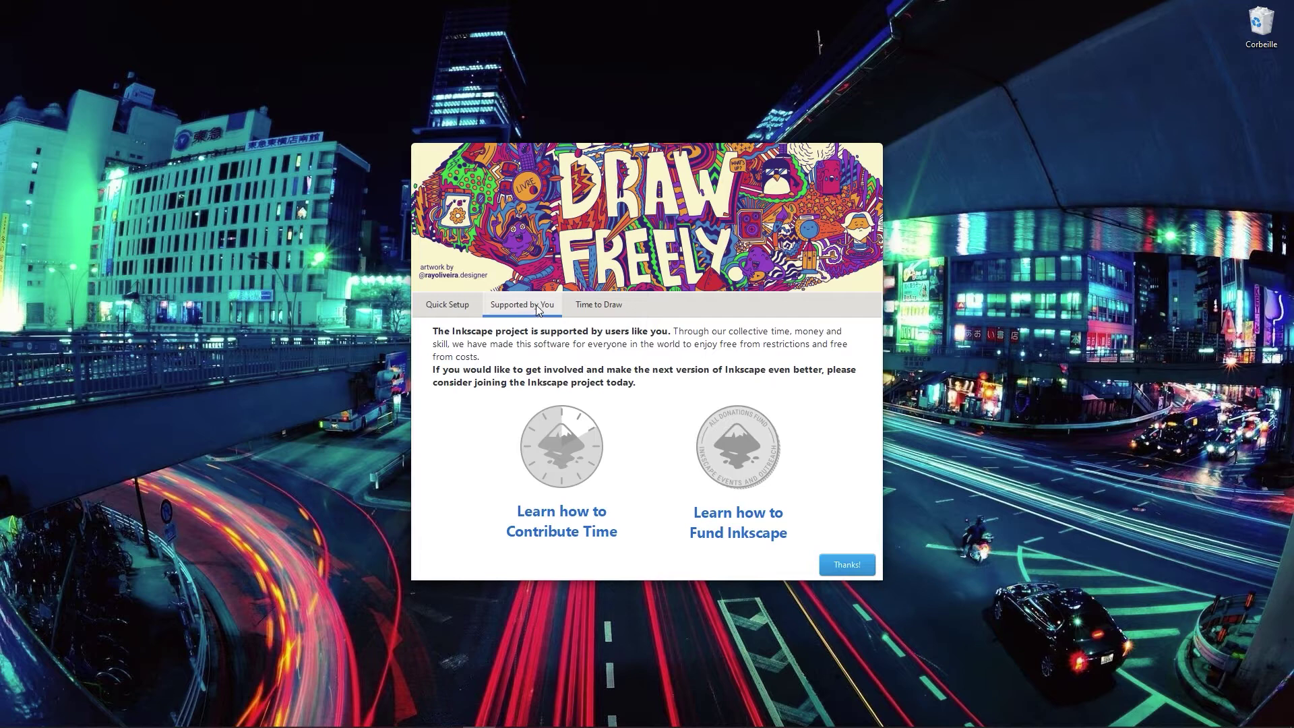
left_click(591, 307)
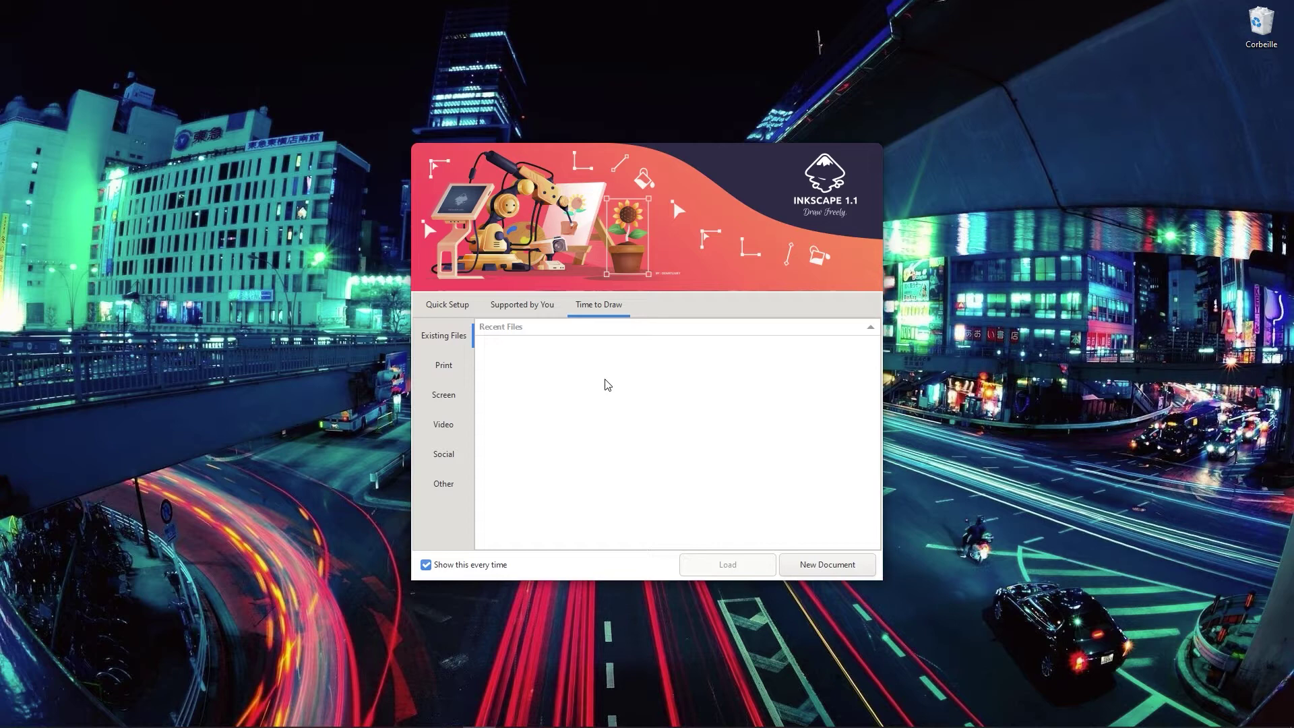
Step: Browse the new-document templates for print, screen, video and social media
left_click(452, 368)
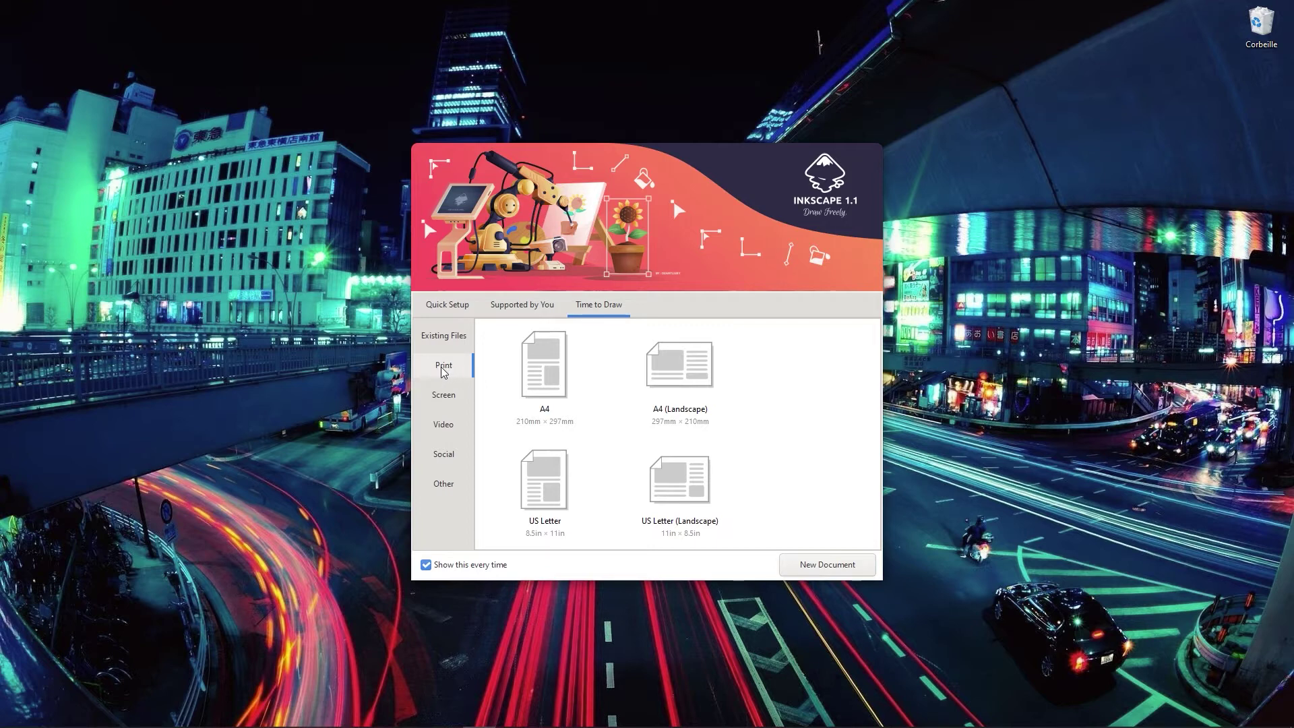
left_click(494, 369)
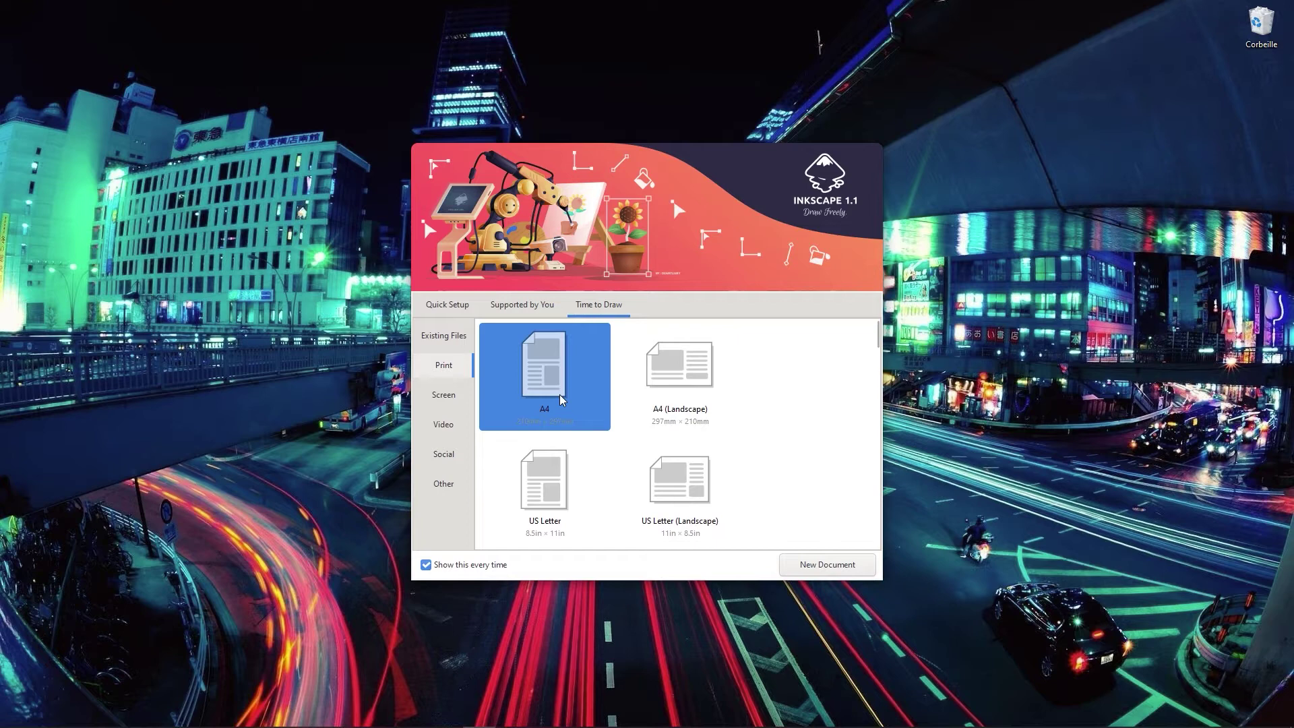
scroll(795, 434, "down", 2)
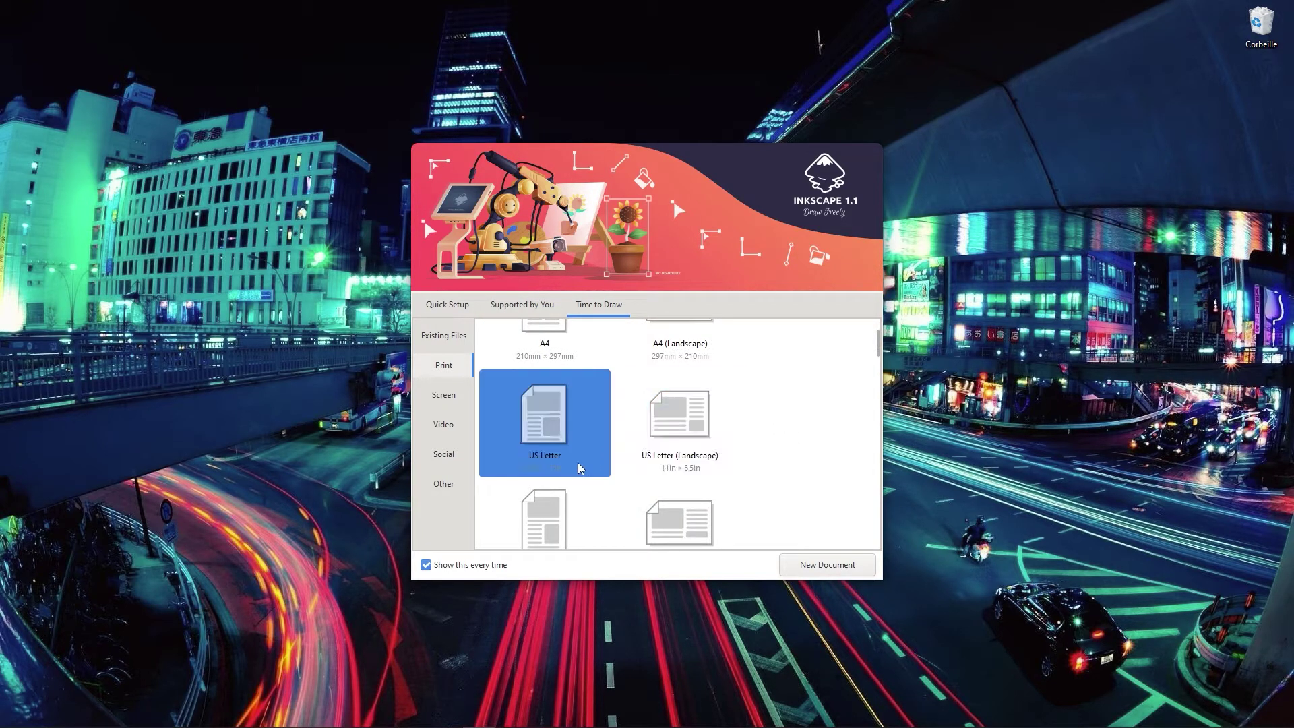
left_click(444, 398)
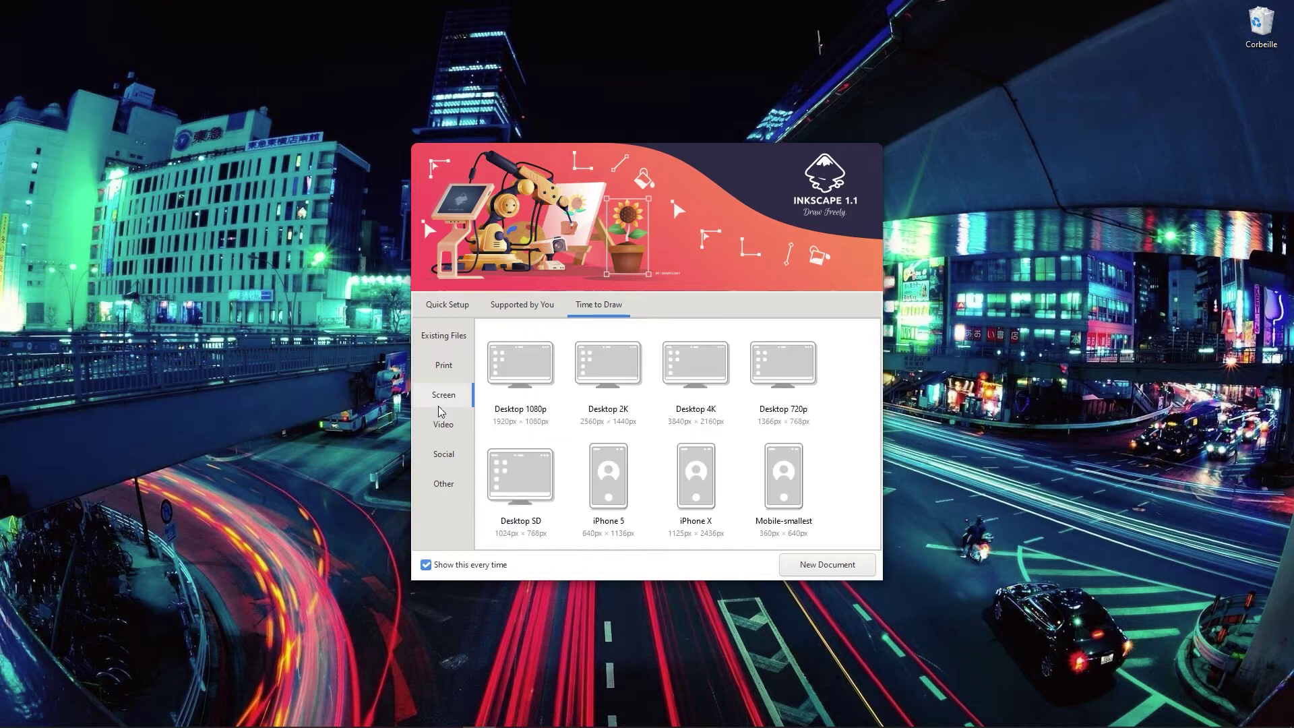
left_click(448, 430)
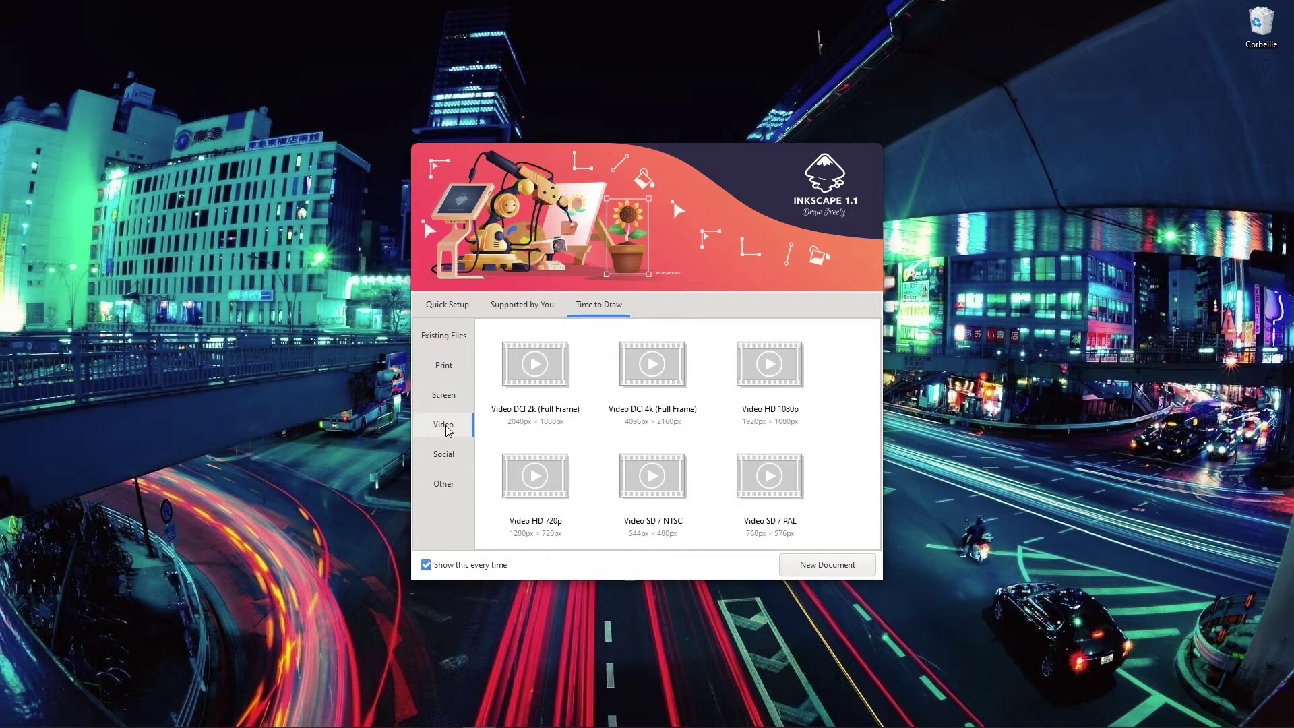
left_click(439, 461)
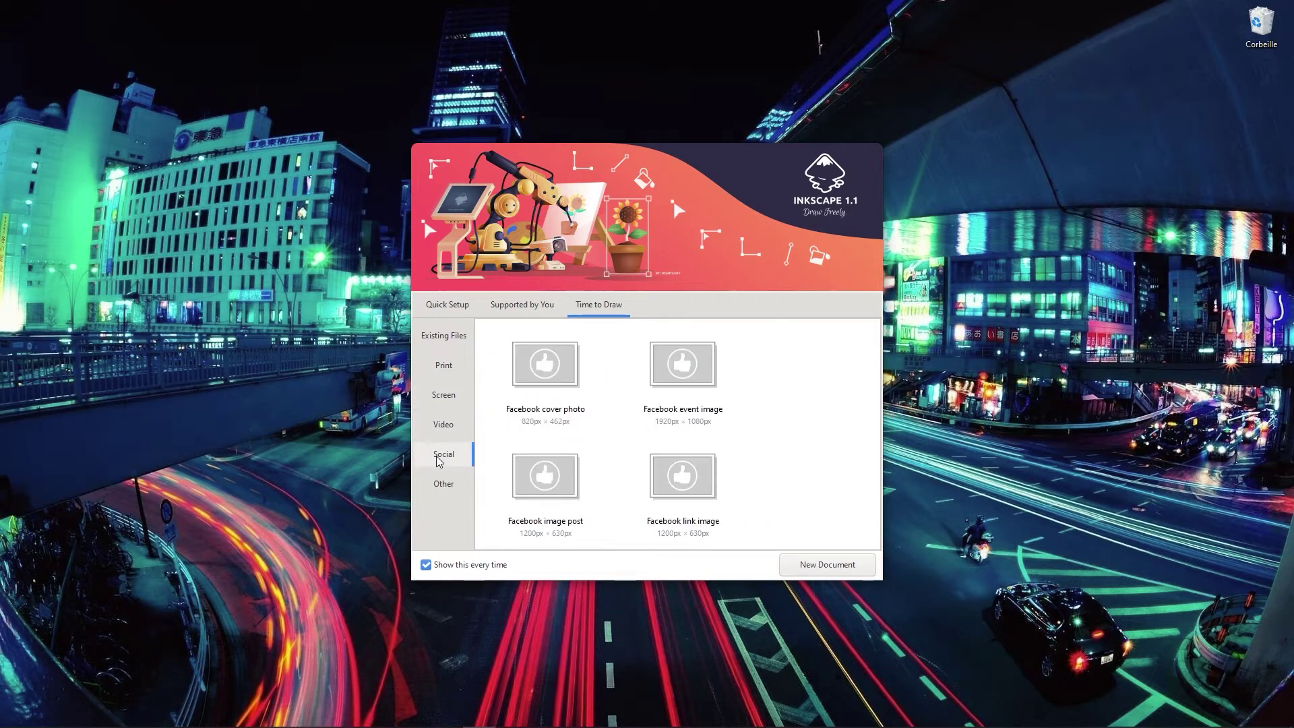
Step: Create a new document from the portrait A4 print template
left_click(445, 371)
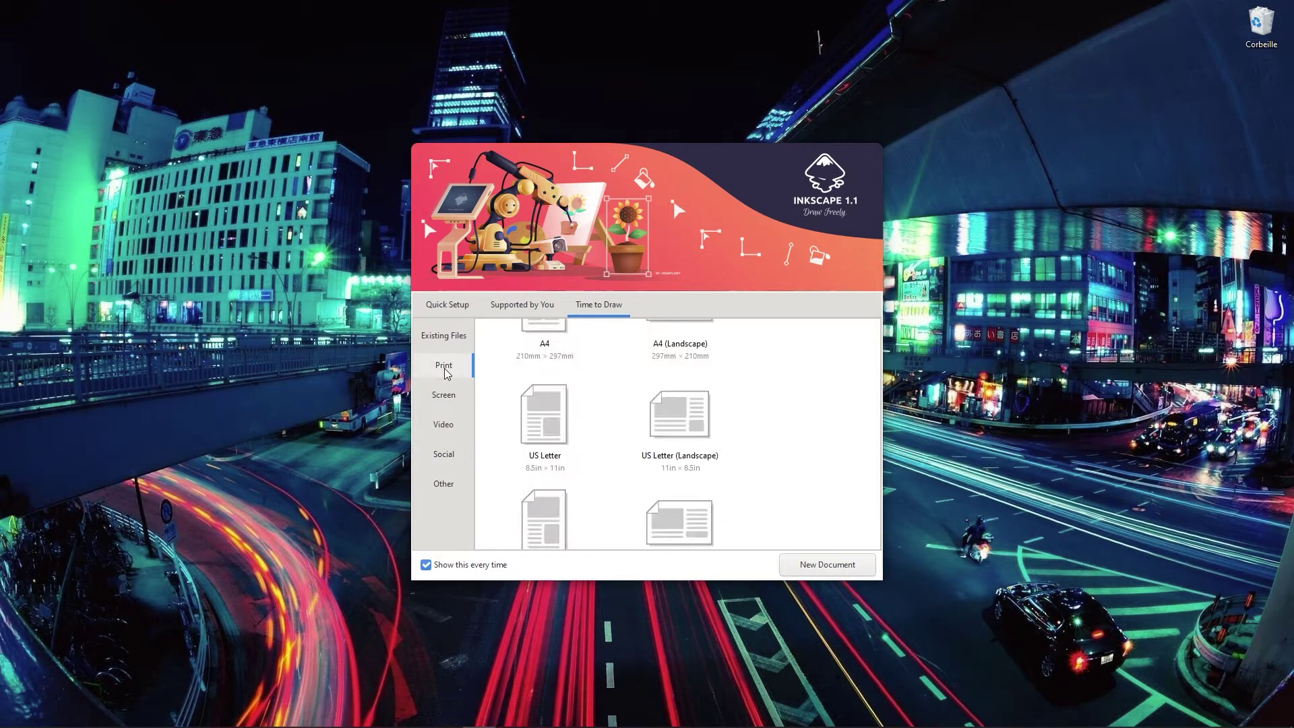
scroll(512, 377, "up", 2)
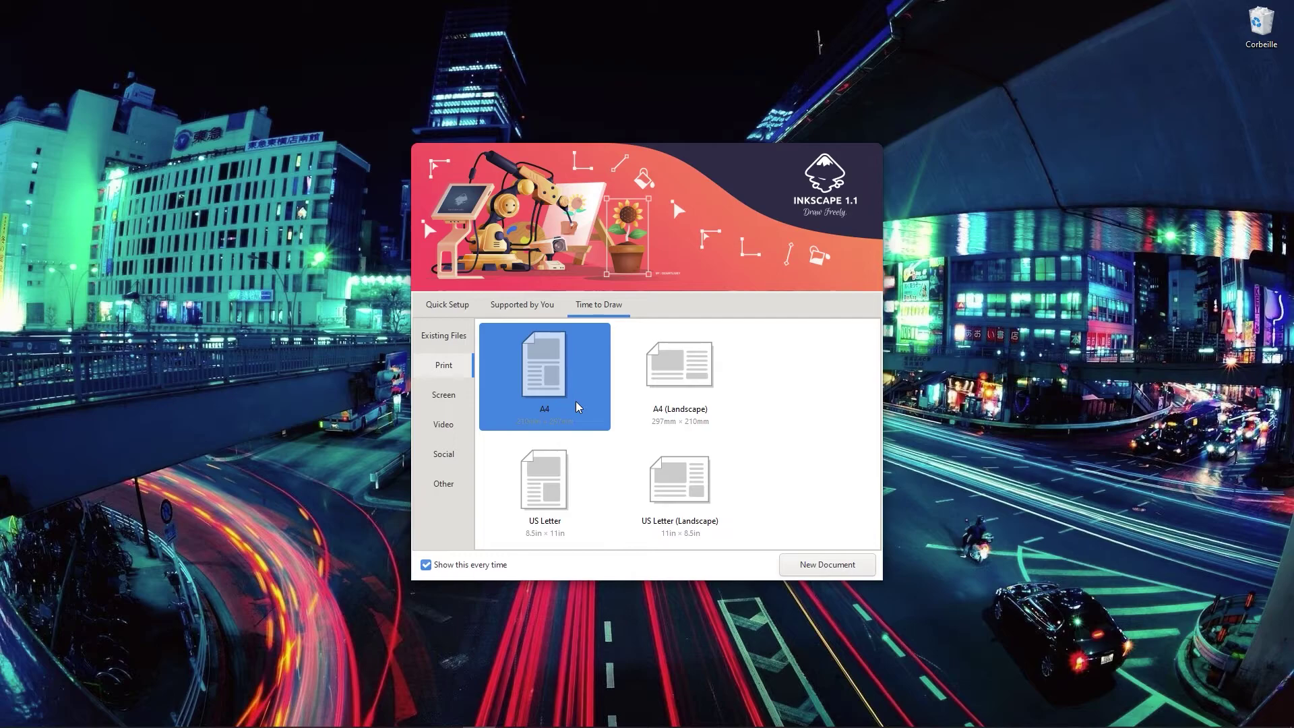
double_click(541, 367)
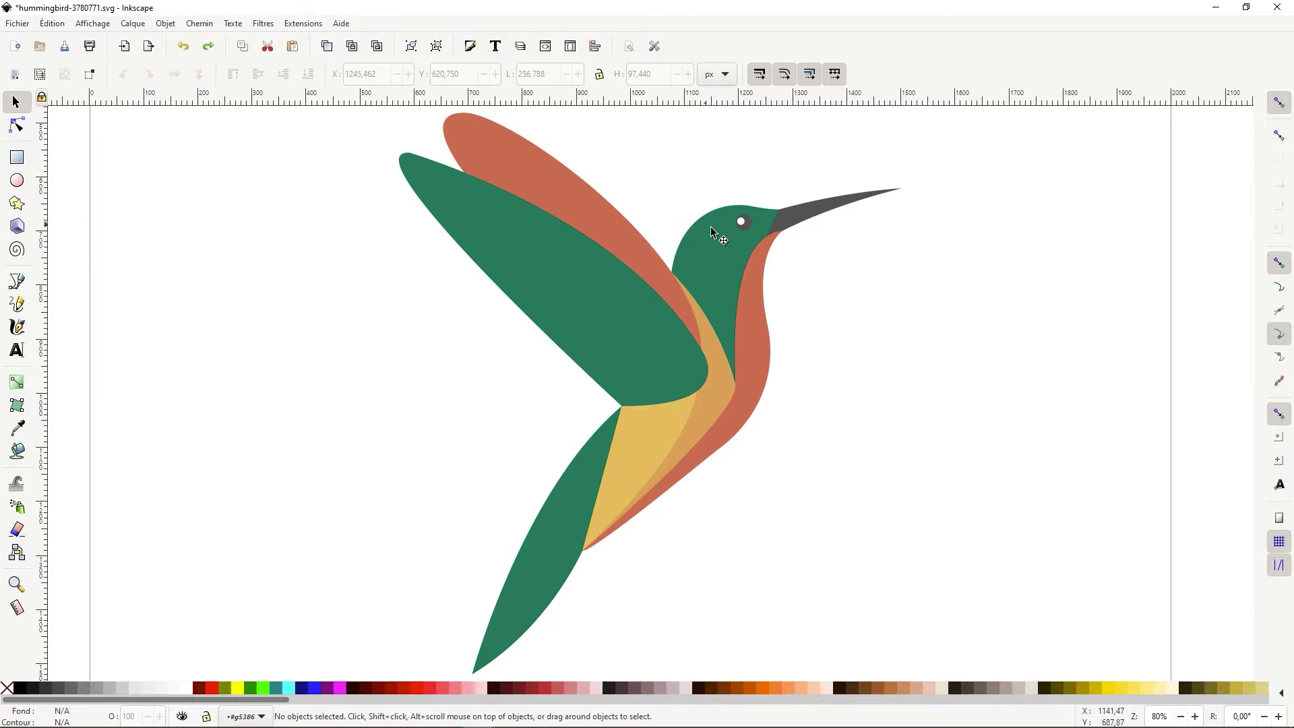
Step: Move the hummingbird's wings, green body, beak, chest and belly pieces, and white eye highlight apart from one another
left_click_drag(621, 326, 466, 360)
left_click_drag(627, 240, 557, 197)
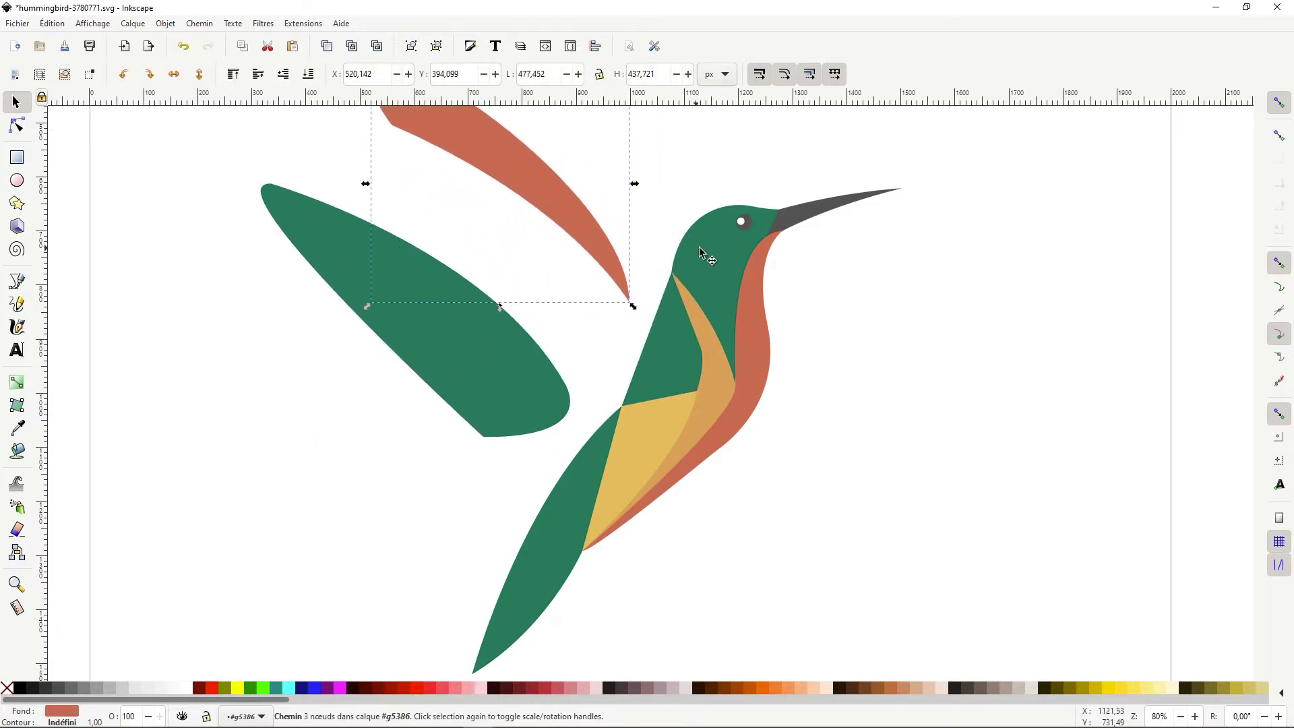
left_click_drag(701, 251, 679, 188)
left_click_drag(787, 217, 816, 229)
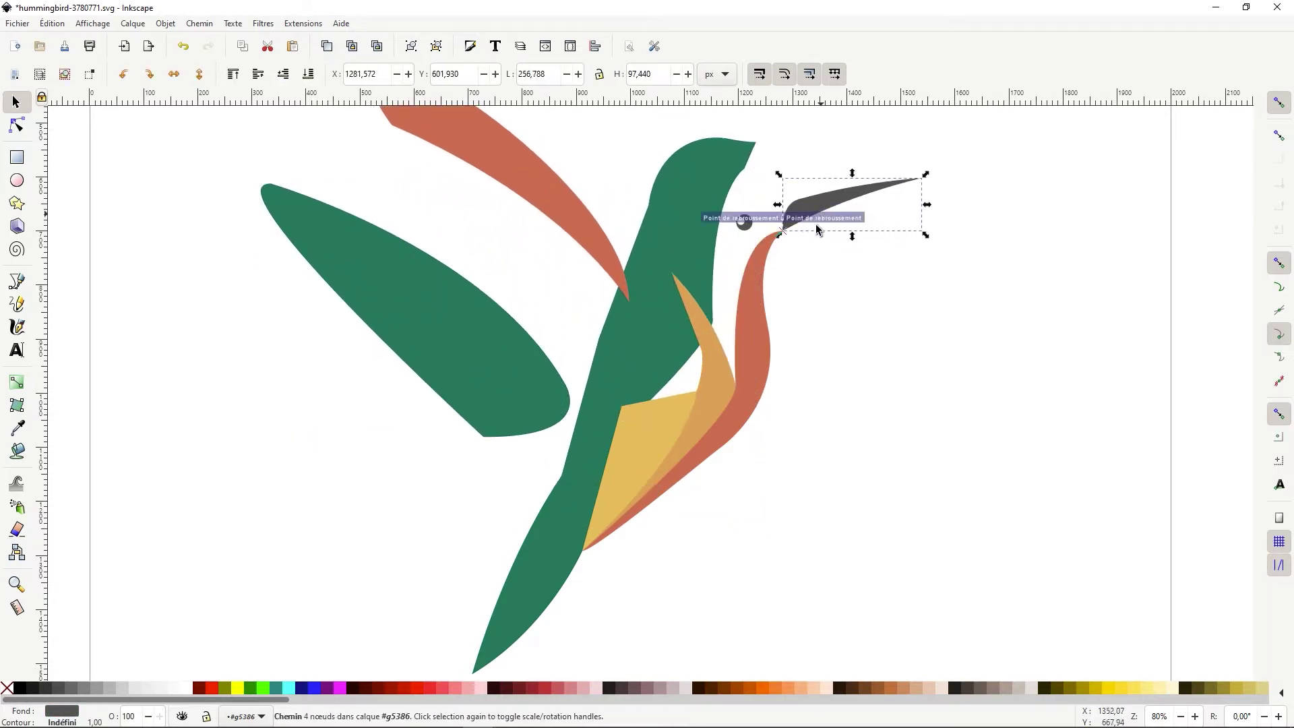
left_click_drag(761, 310, 793, 349)
left_click_drag(725, 386, 744, 419)
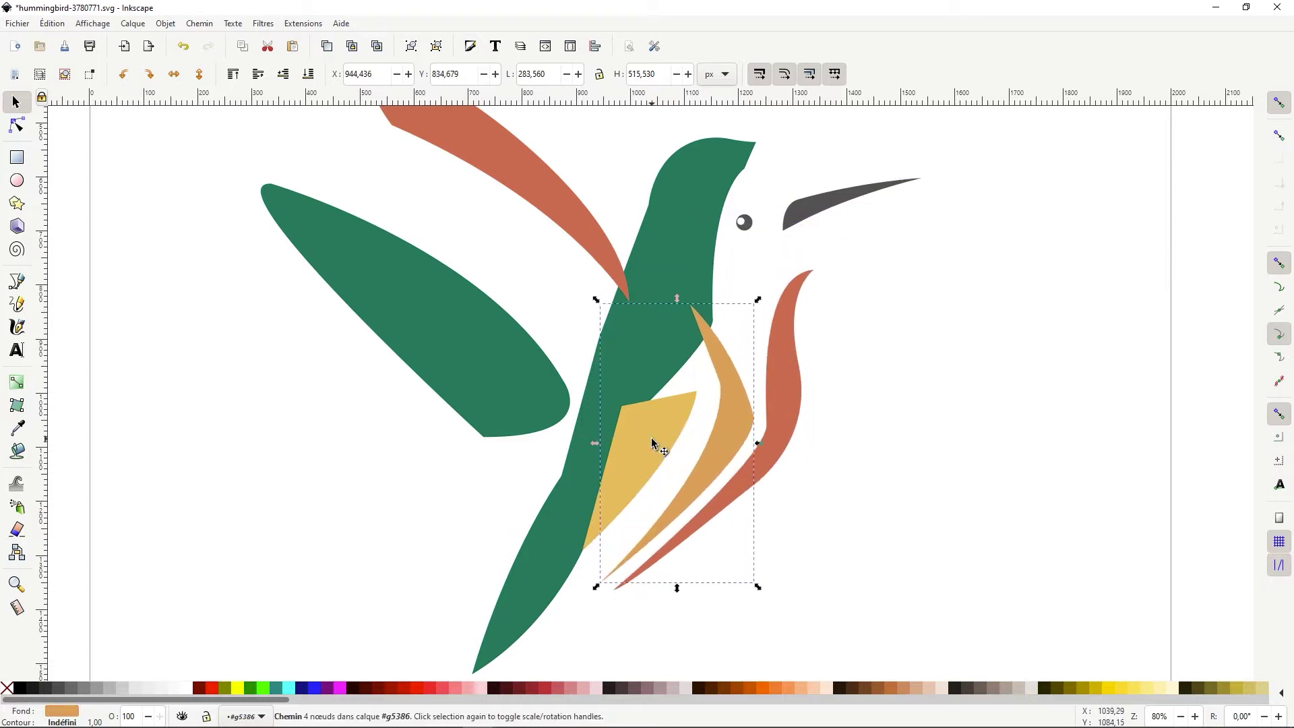
left_click_drag(653, 443, 639, 492)
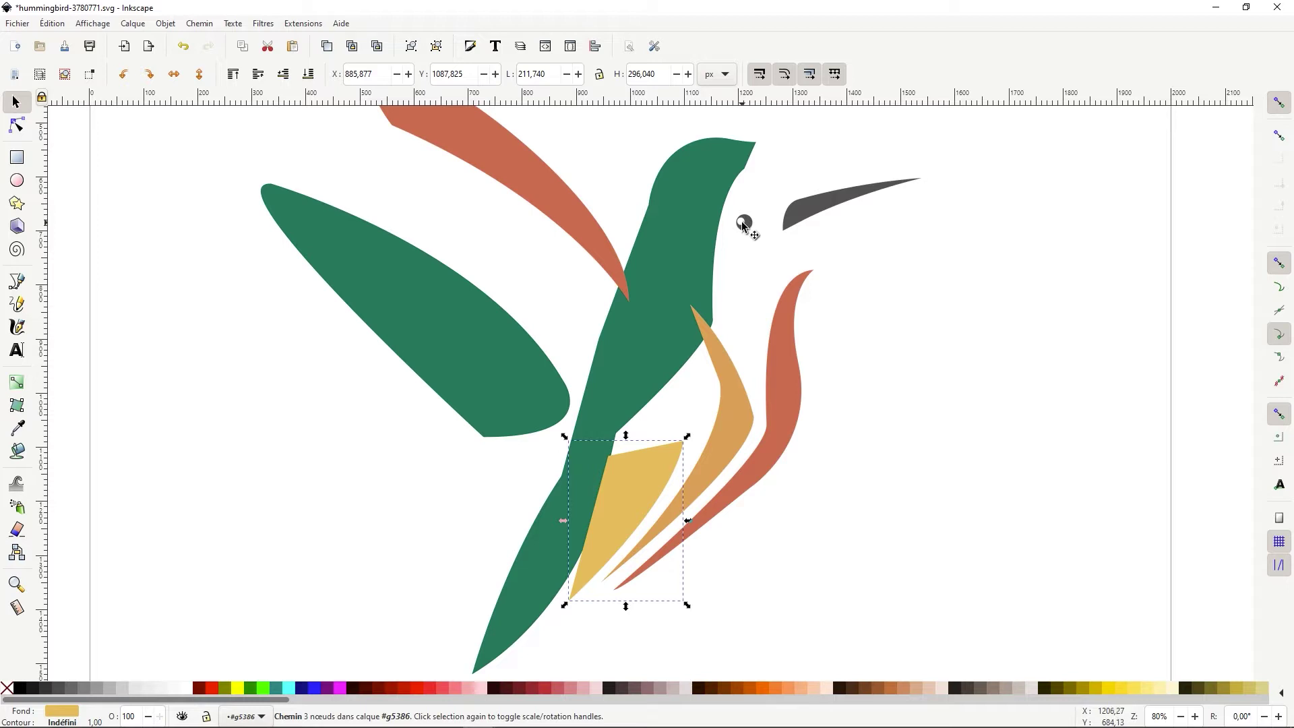
left_click_drag(744, 224, 804, 212)
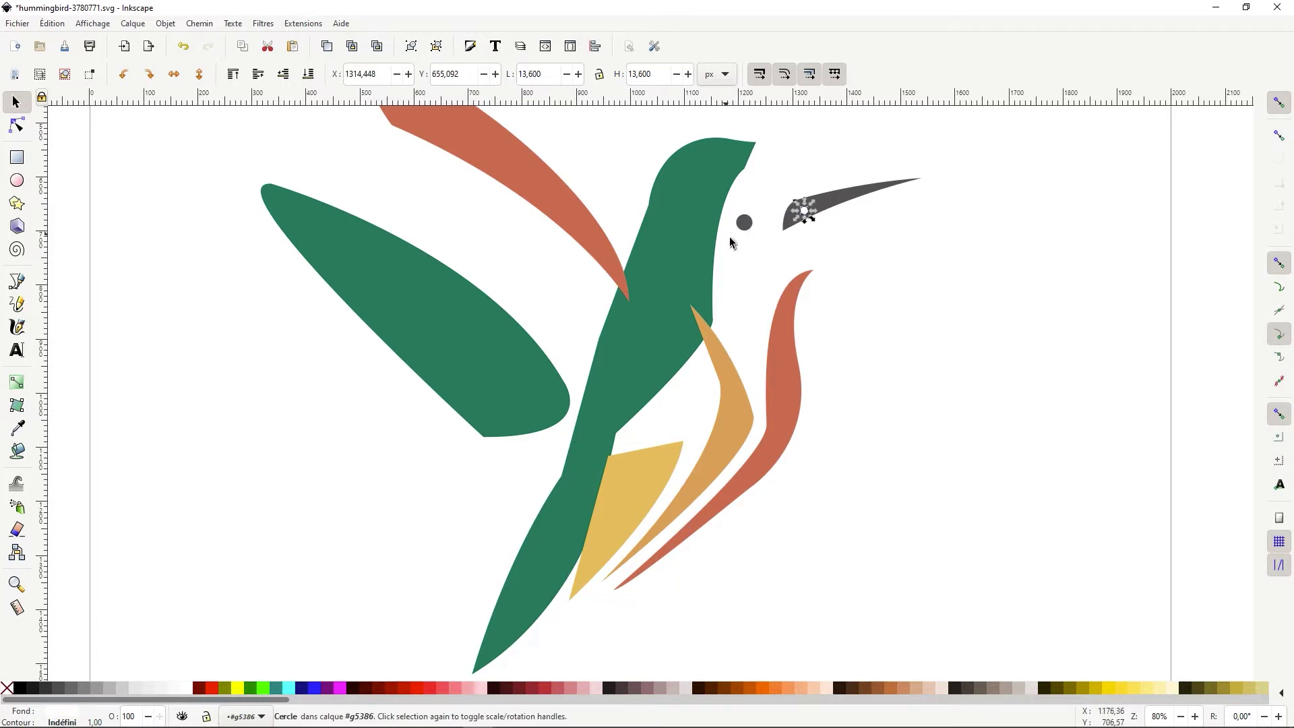
Step: Undo all the moves of the hummingbird's pieces and clear the selection
key("ctrl+z")
key("ctrl+z")
key("ctrl+z")
key("ctrl+z")
key("ctrl+z")
key("ctrl+z")
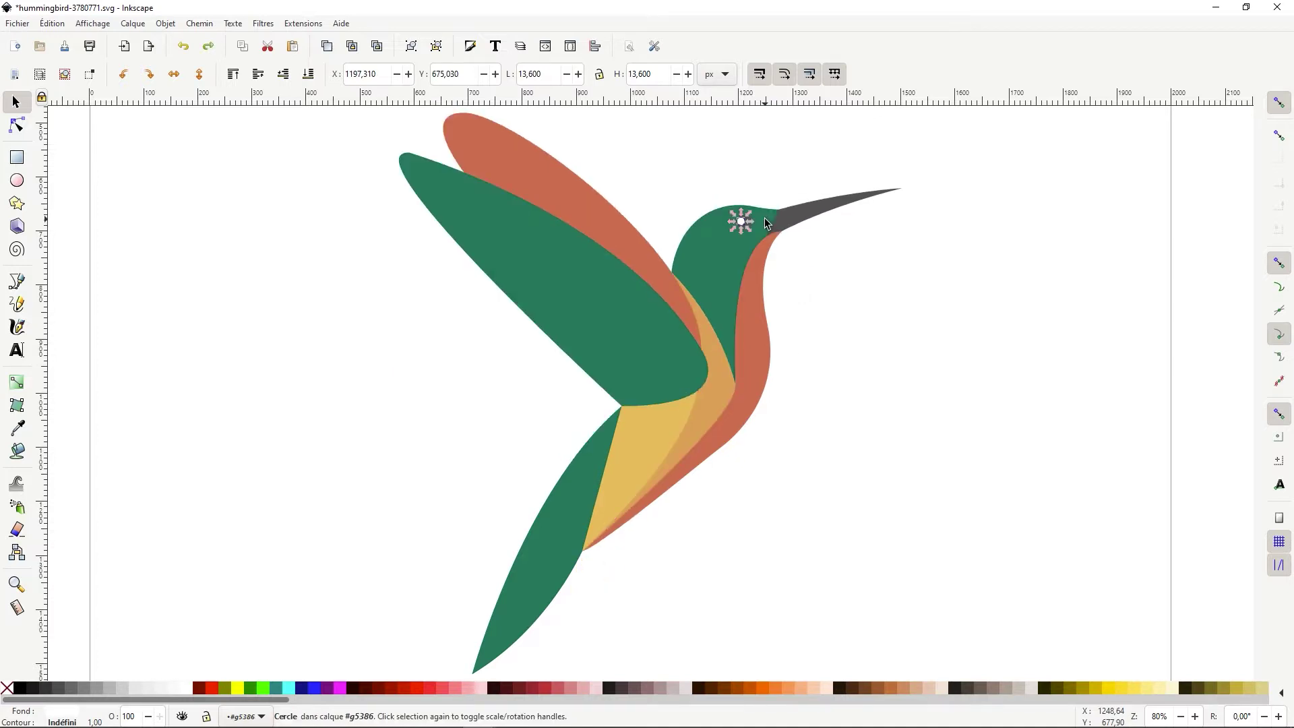
left_click(926, 291)
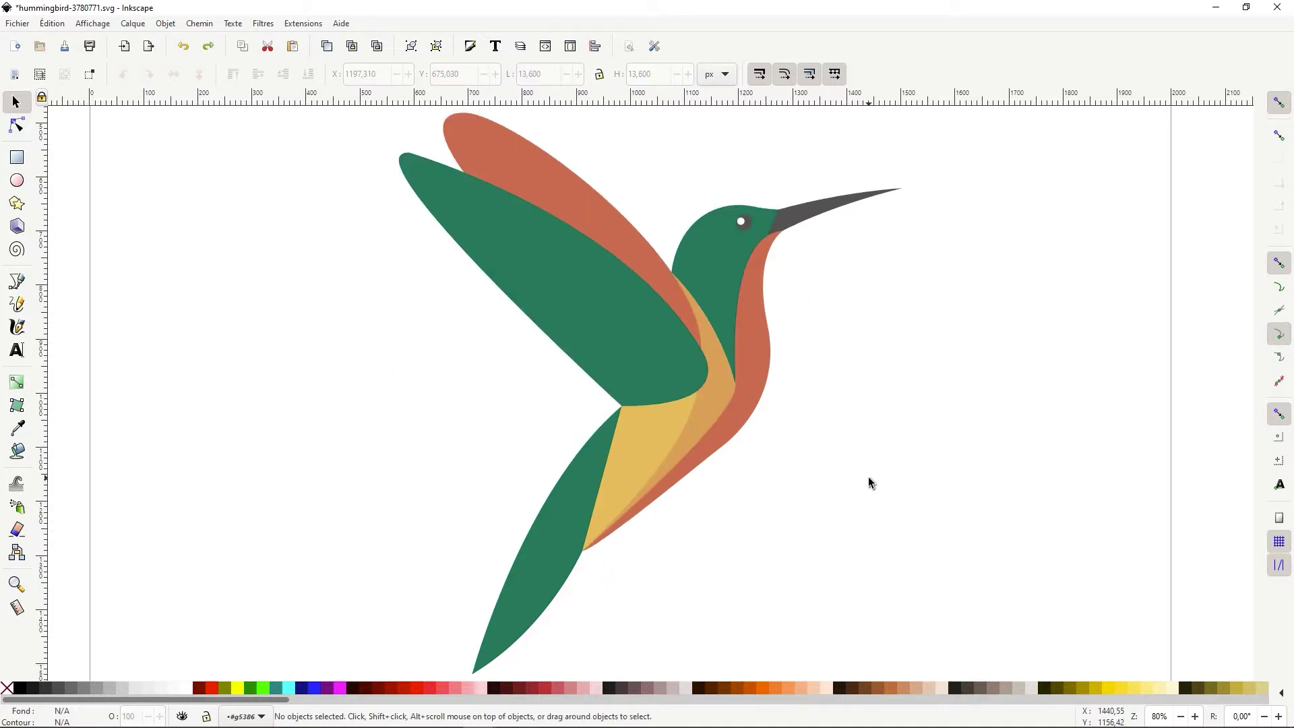
Step: Display the Objects list to review the elements of the hummingbird drawing, and close it again
left_click(166, 24)
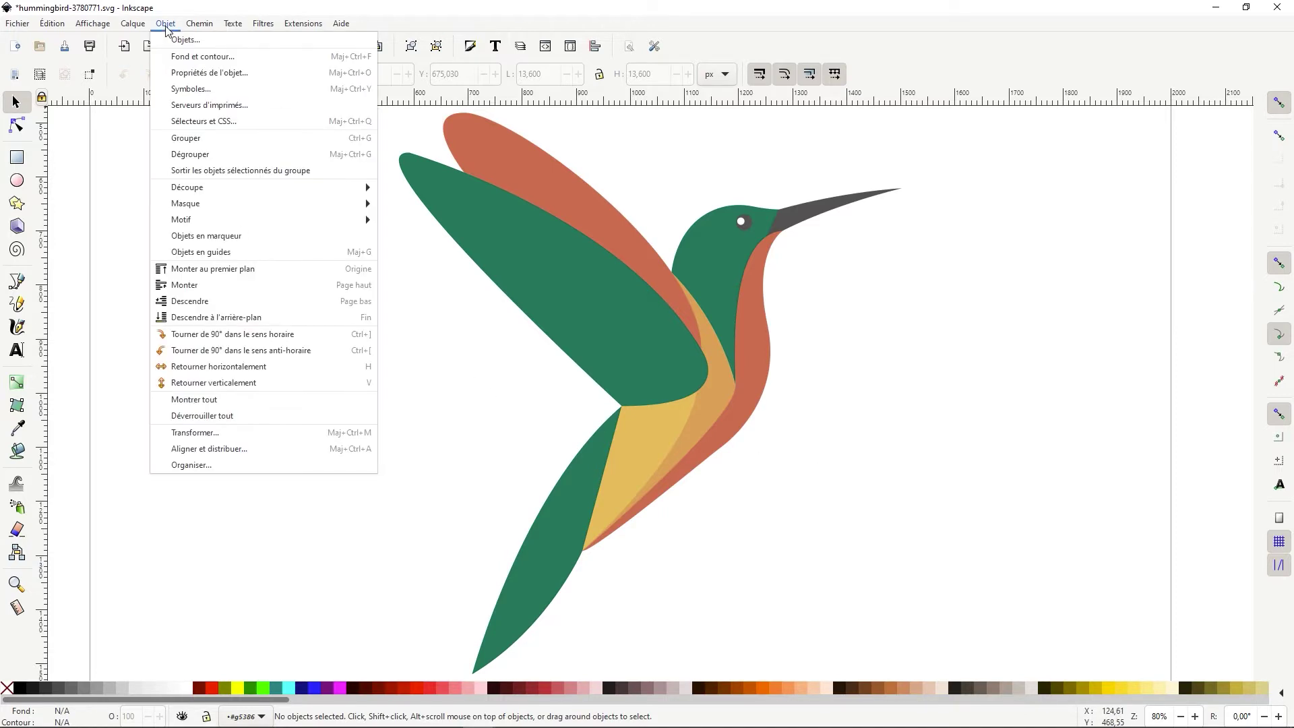
left_click(184, 41)
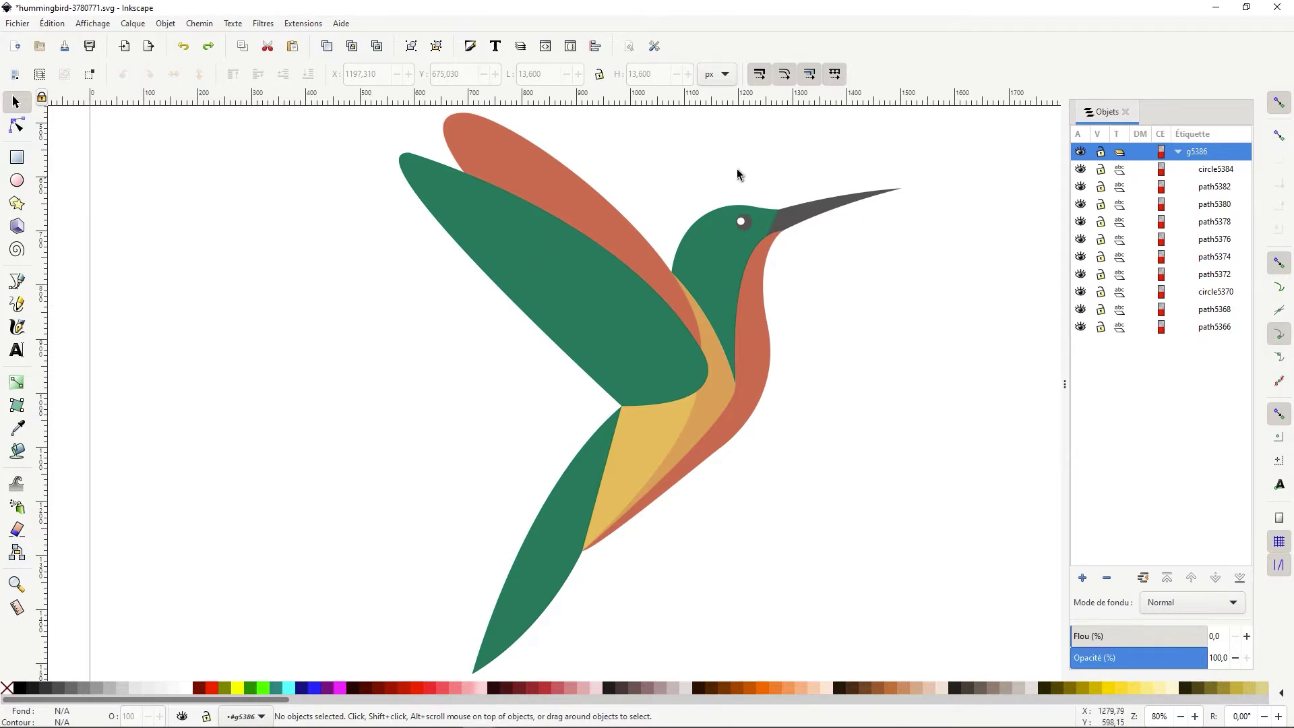
left_click(1126, 112)
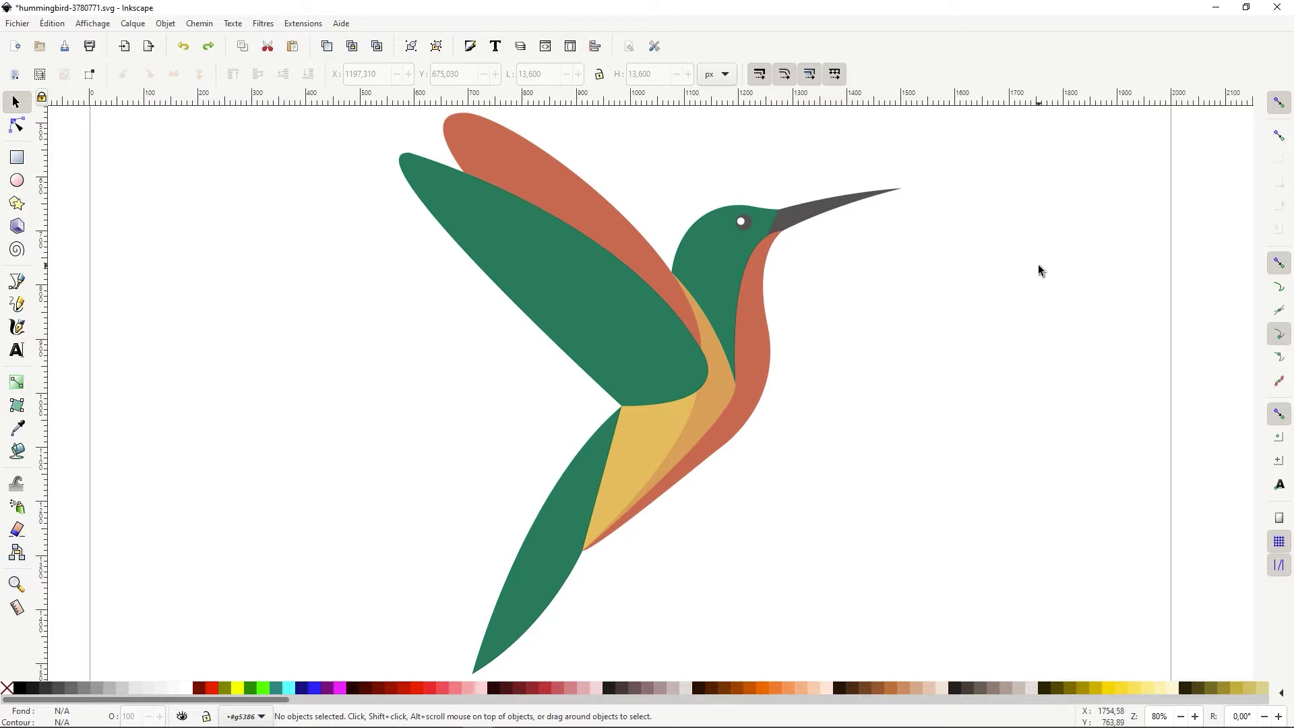
Step: Zoom repeatedly into the edges of the hummingbird's eye to examine them up close, and fit the whole drawing back in view
key("z")
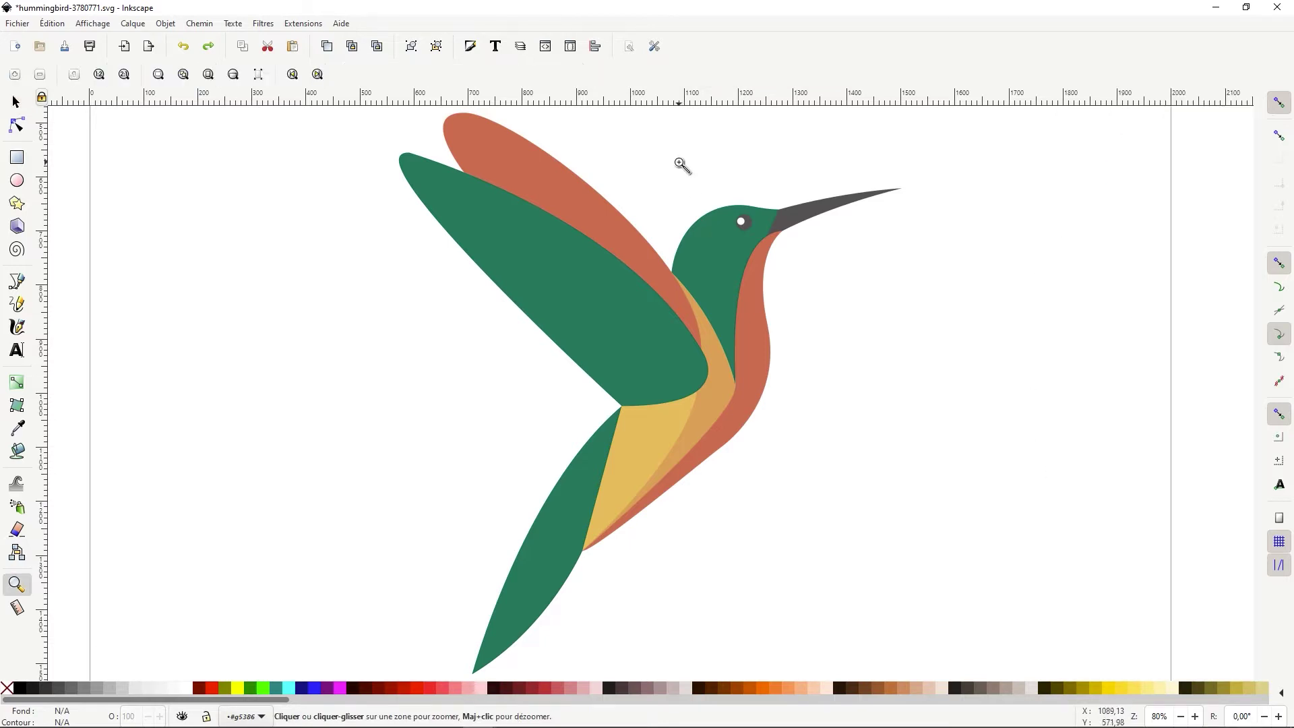
left_click_drag(681, 164, 814, 312)
left_click_drag(506, 240, 652, 386)
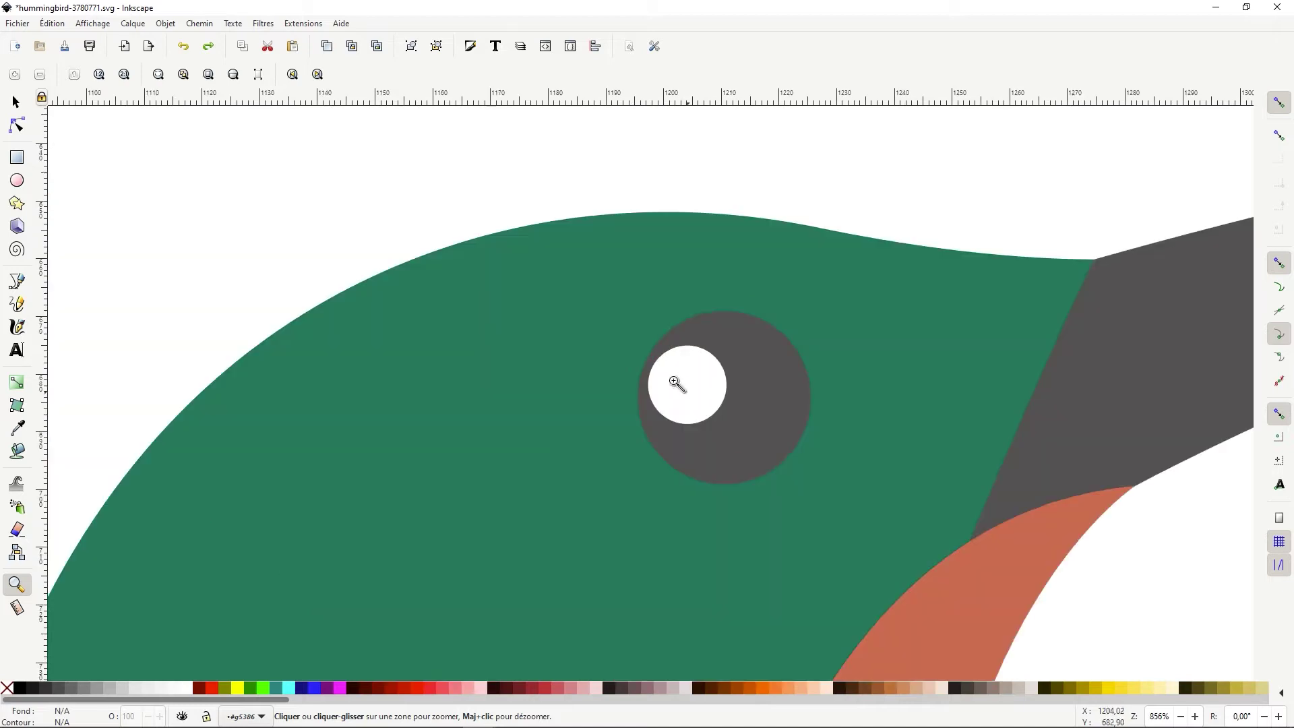
left_click_drag(599, 288, 788, 465)
left_click_drag(483, 319, 711, 475)
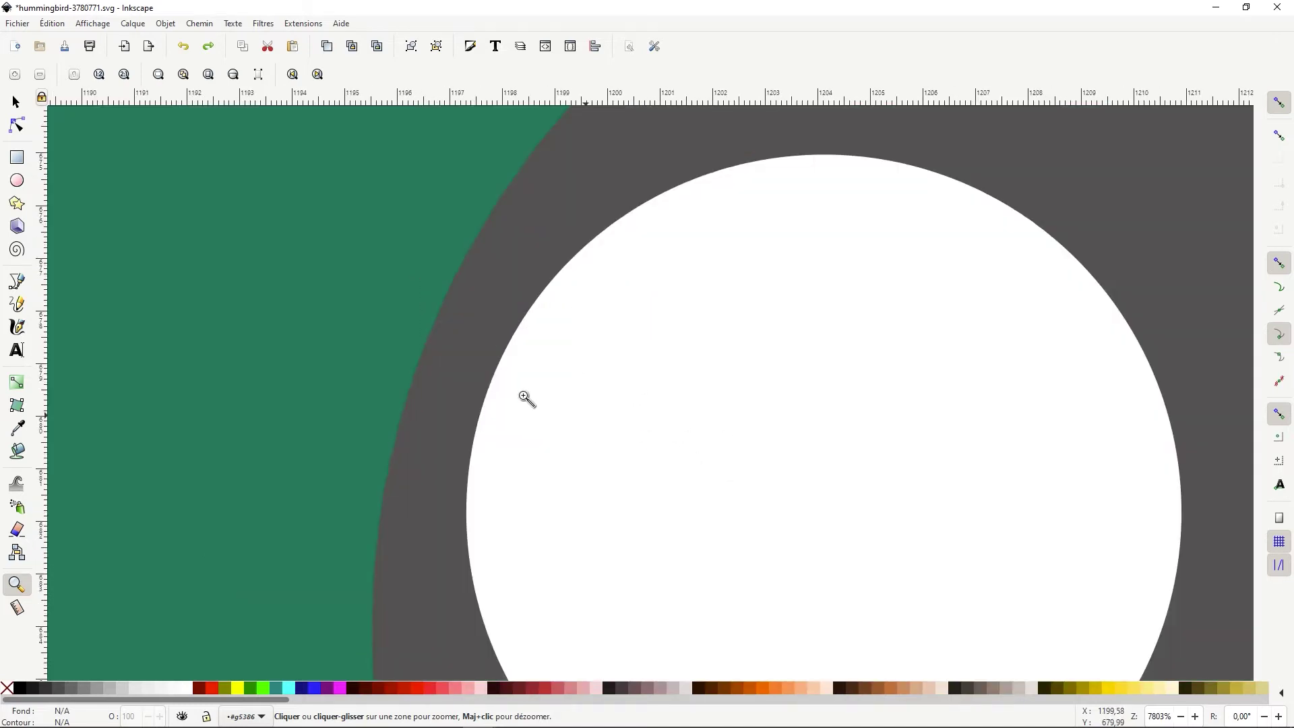
left_click_drag(366, 269, 777, 518)
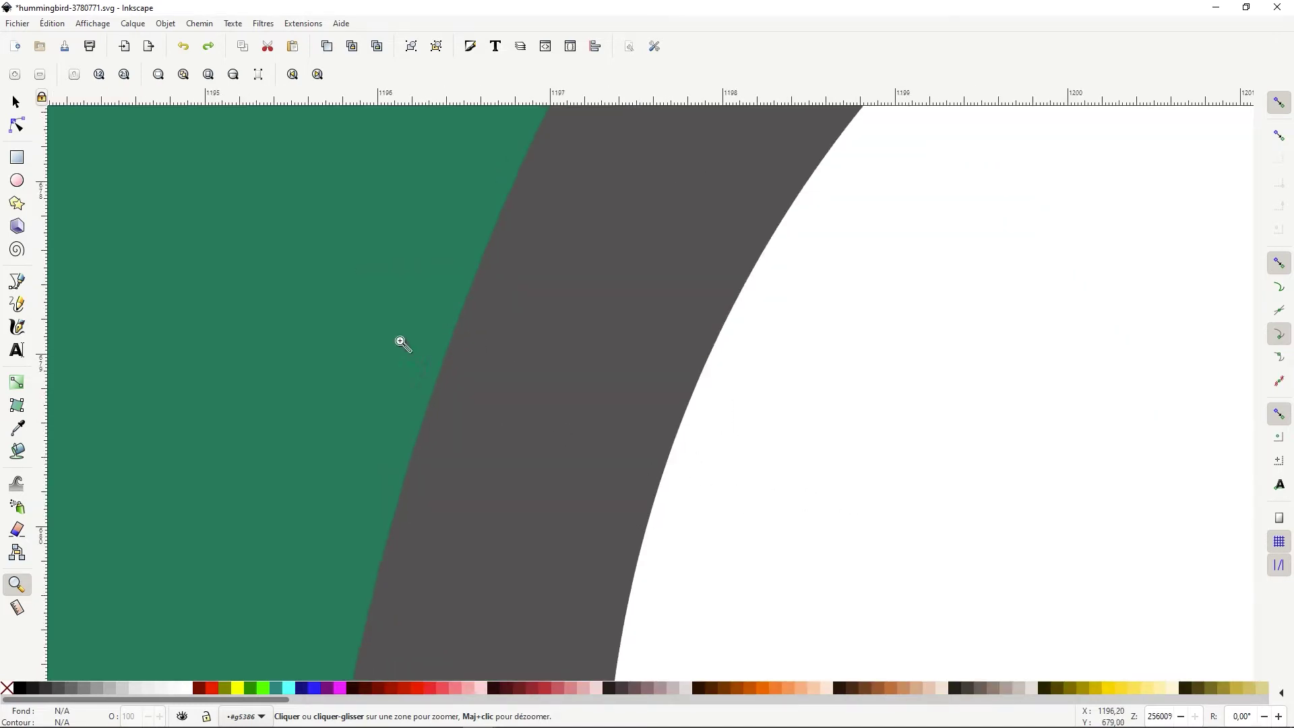
left_click_drag(398, 342, 829, 508)
left_click_drag(464, 369, 820, 541)
left_click_drag(407, 369, 817, 494)
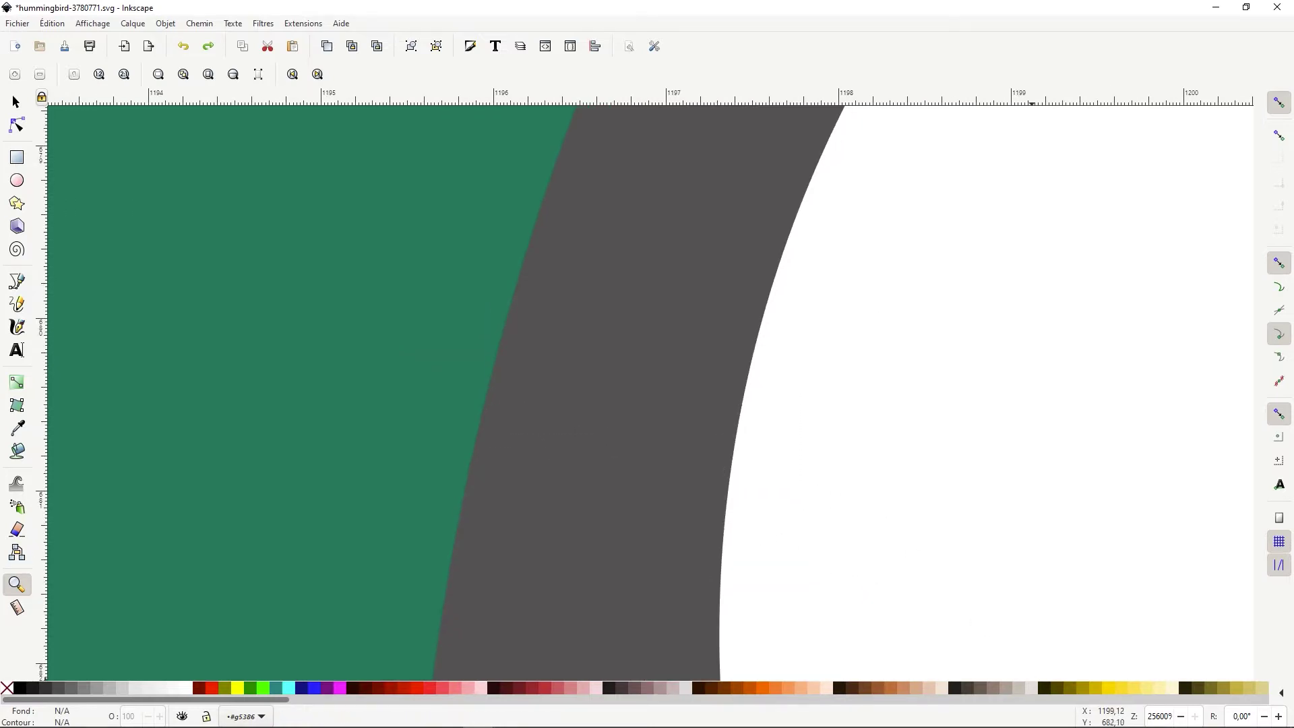
left_click(183, 74)
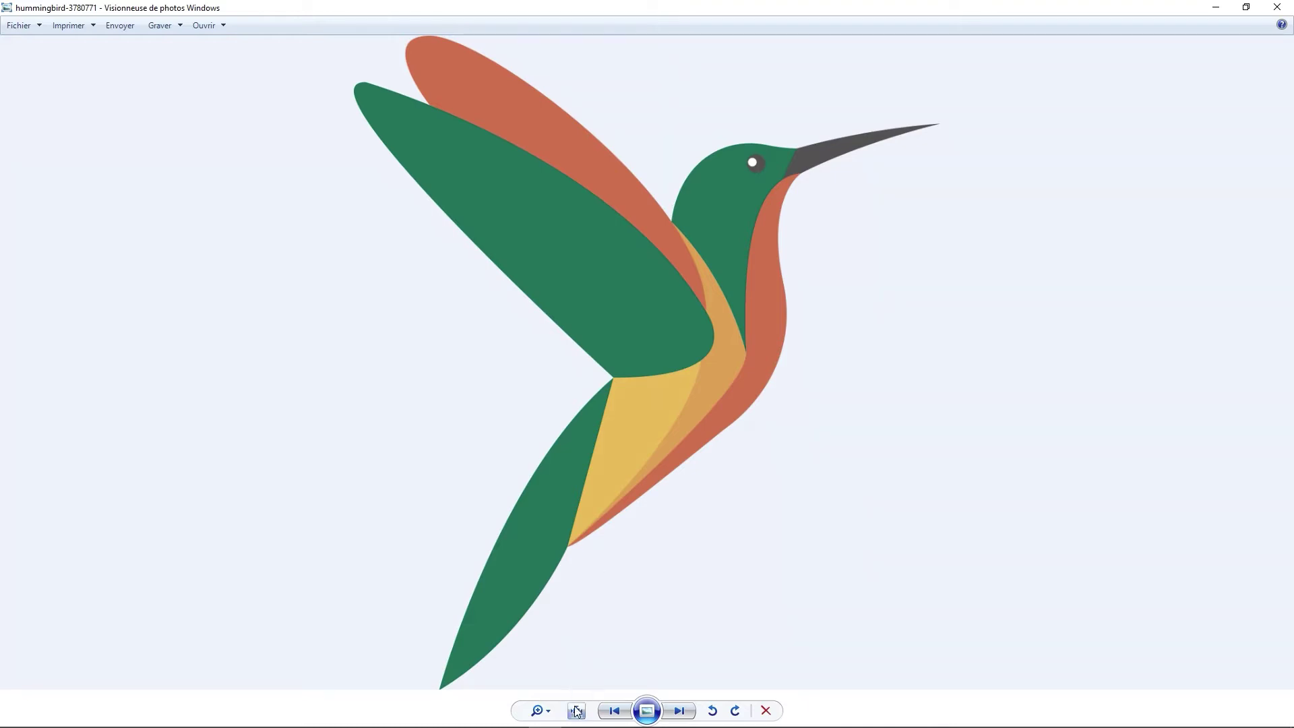
Step: In Windows Photo Viewer, magnify the hummingbird image and examine the edges where the green wing meets the yellow belly
left_click(539, 709)
left_click_drag(540, 706, 543, 660)
left_click_drag(375, 545, 804, 477)
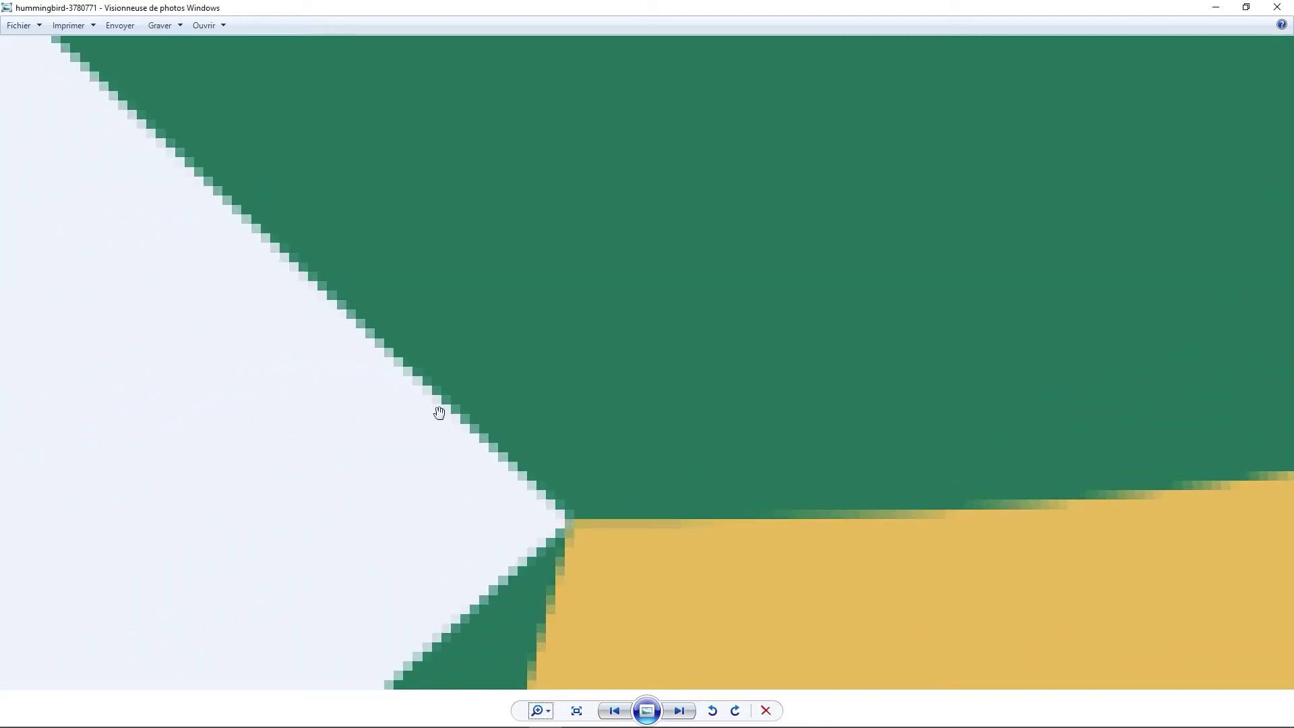
left_click_drag(927, 442, 378, 637)
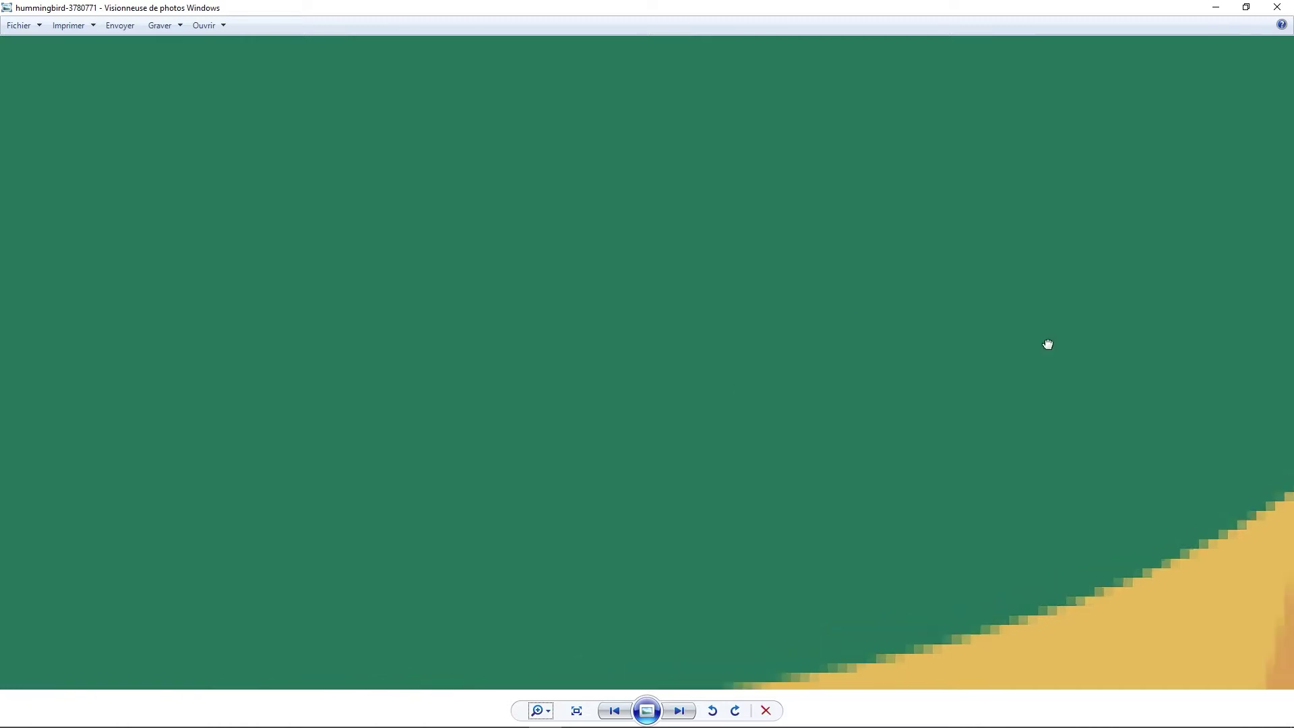
Step: Pan across the magnified hummingbird image to examine the pixelated edges between its coloured shapes, and fit the whole image back in view
left_click_drag(1049, 343, 346, 489)
left_click_drag(641, 202, 651, 528)
left_click_drag(658, 166, 785, 537)
left_click_drag(718, 110, 900, 519)
left_click_drag(664, 127, 730, 475)
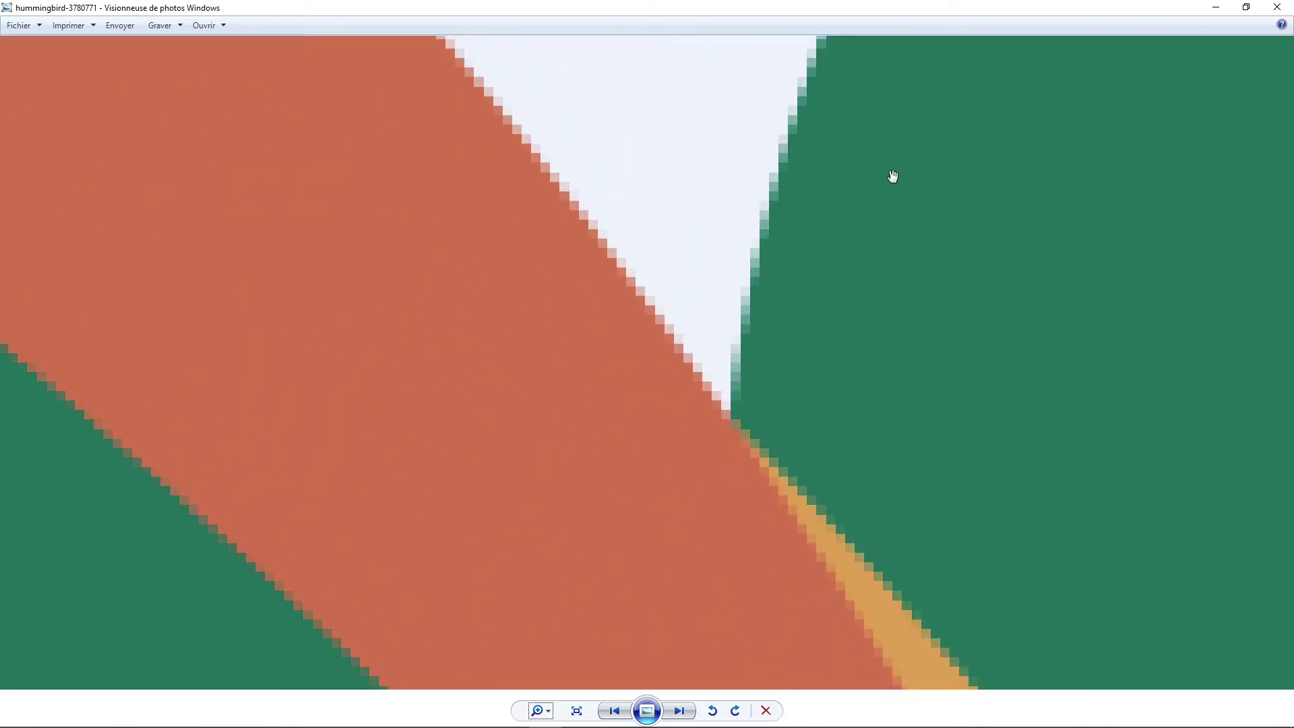
left_click(576, 710)
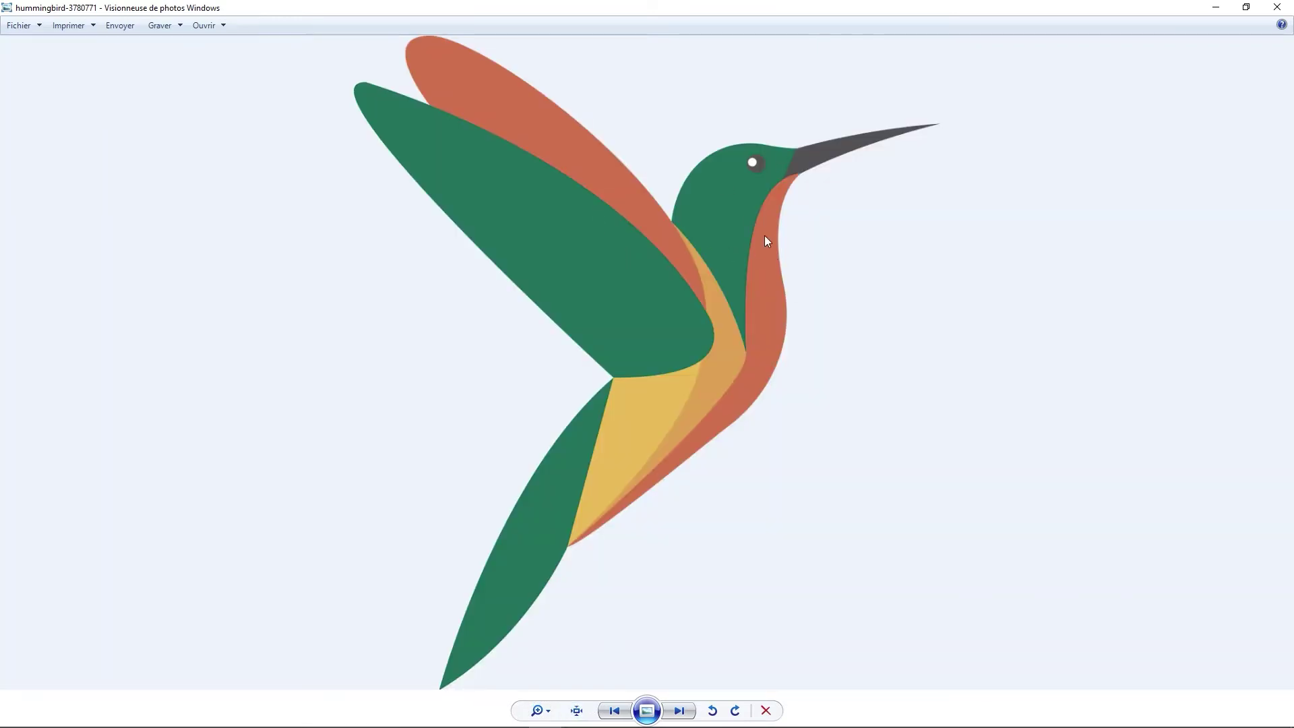
Step: Switch back to Inkscape, move the hummingbird's front green wing away from its body, and undo the move
left_click(1215, 7)
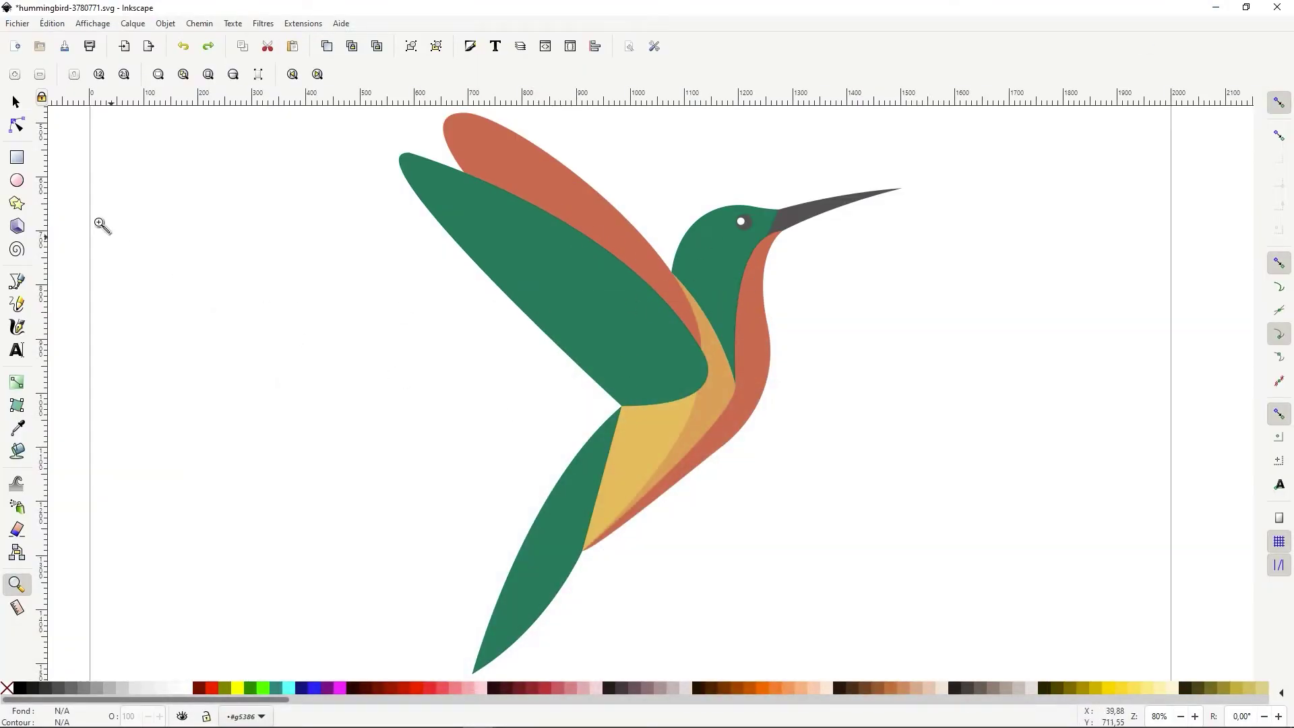
left_click(16, 102)
left_click_drag(583, 306, 484, 307)
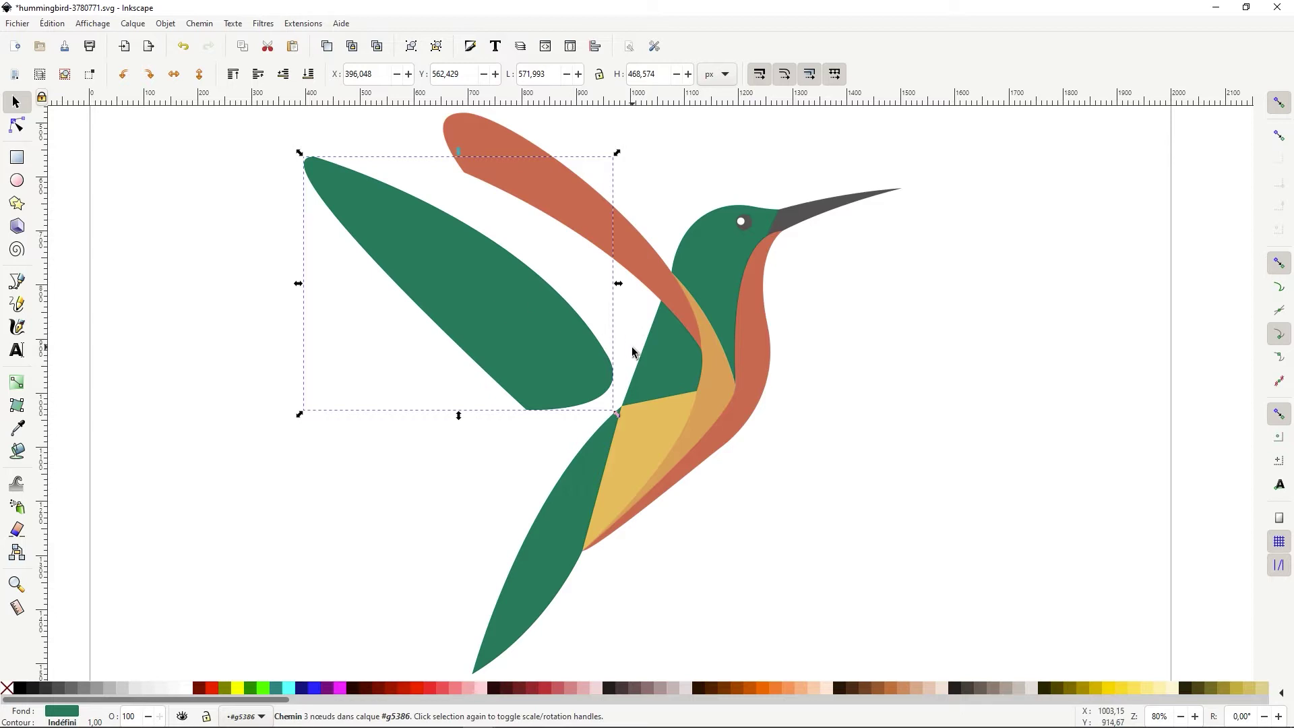
key("ctrl+z")
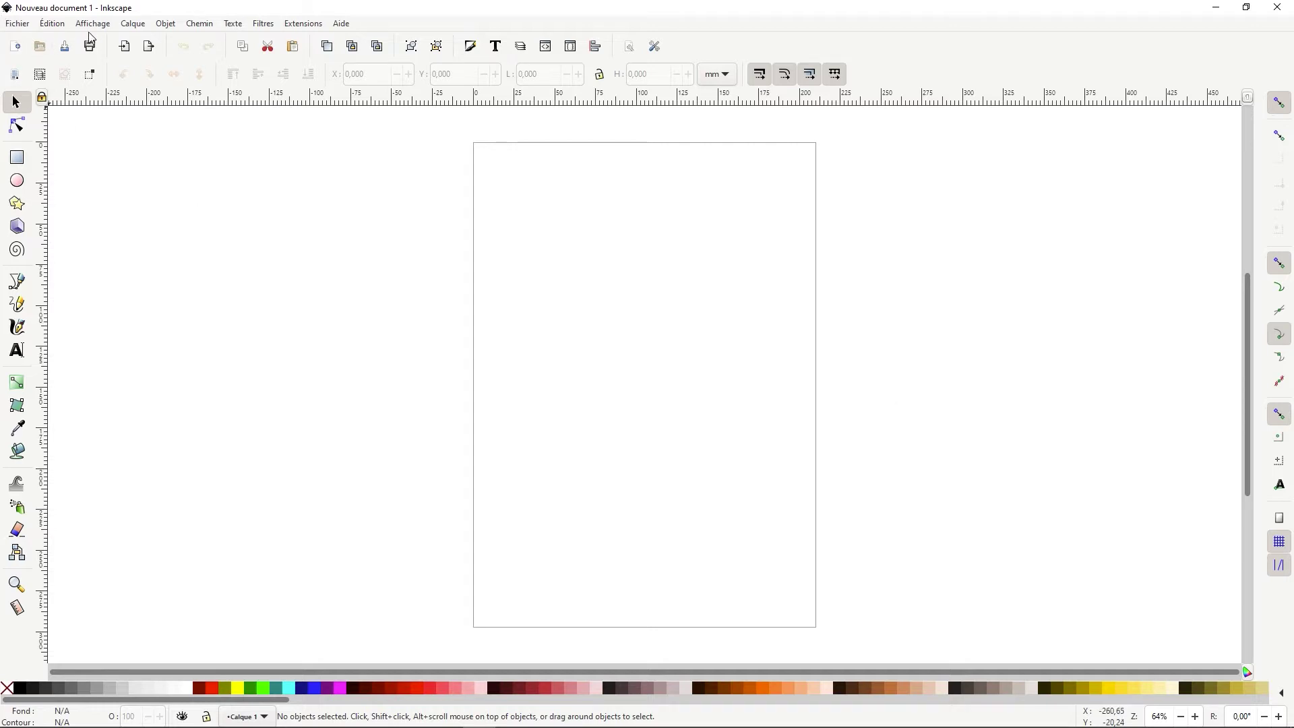
left_click(13, 27)
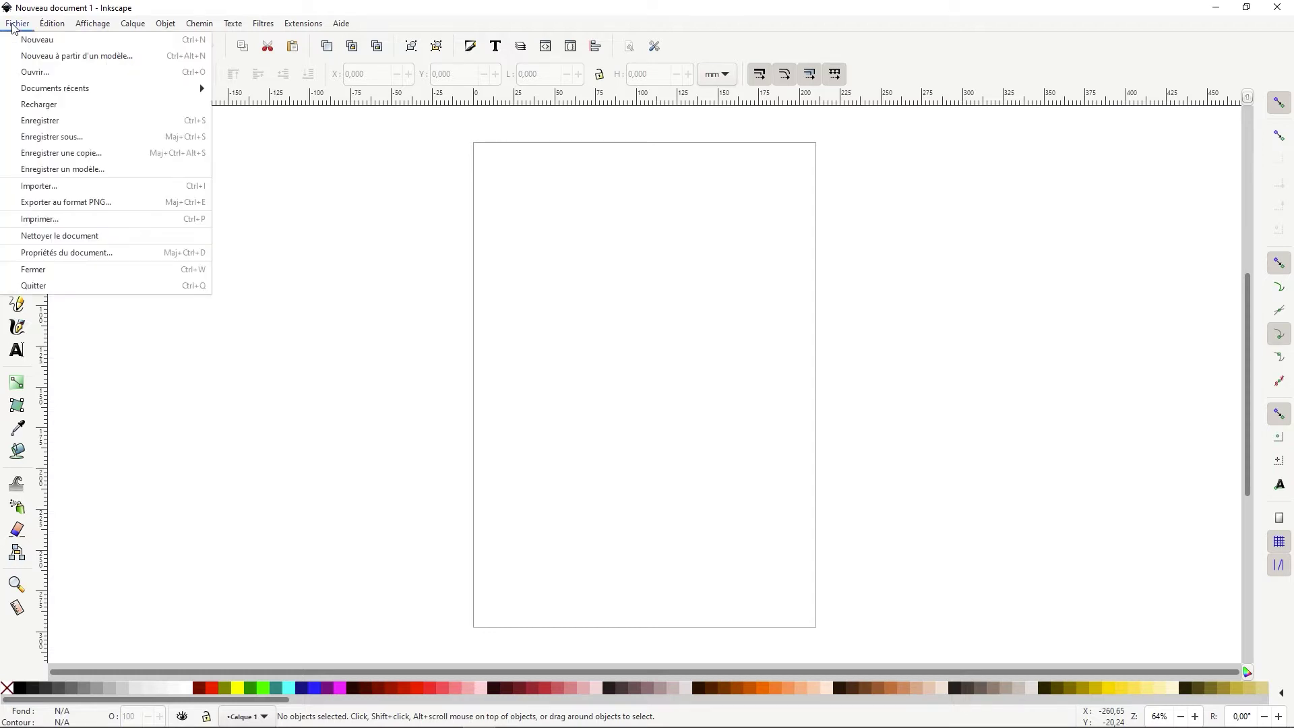
left_click(53, 27)
left_click(348, 27)
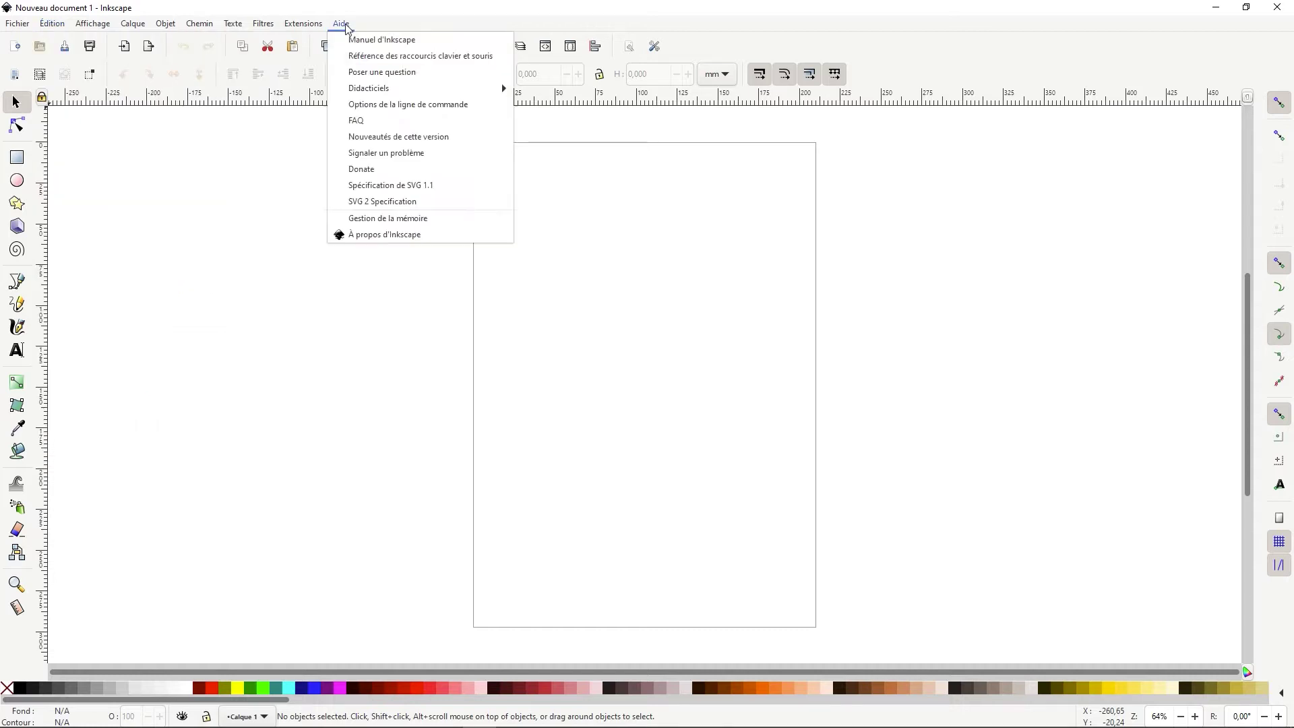
left_click(346, 27)
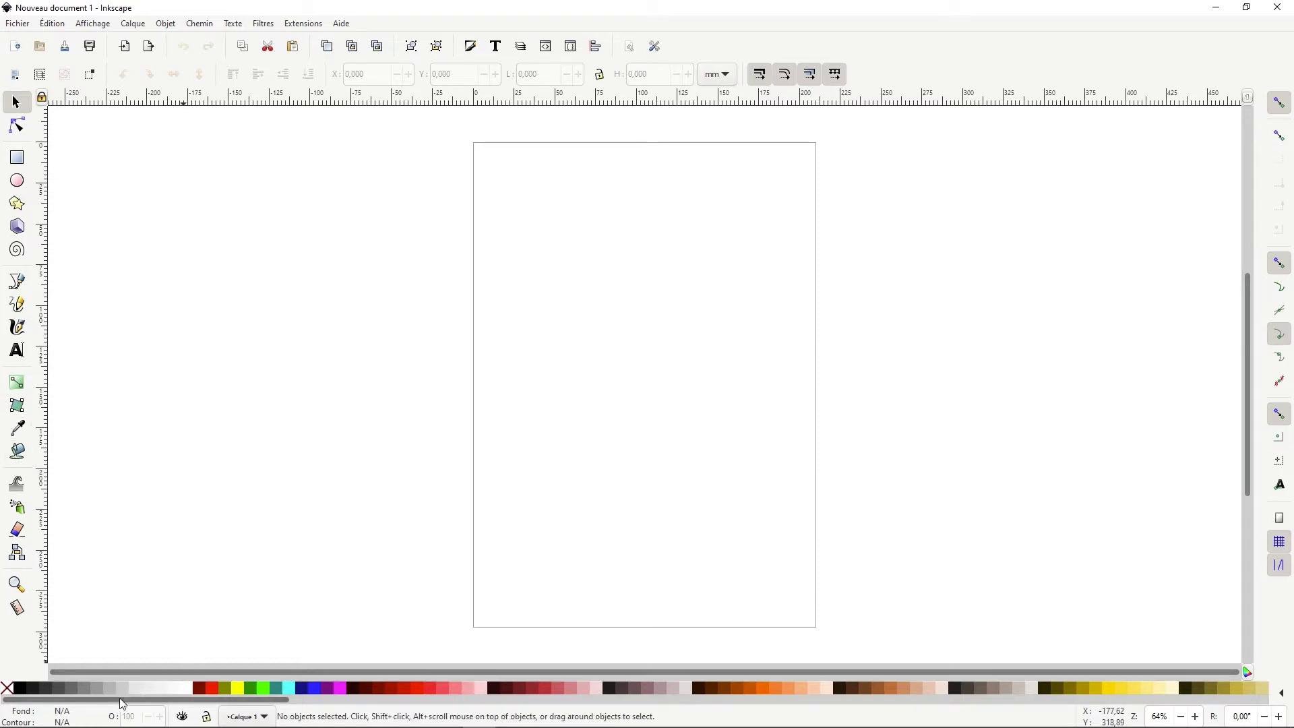
left_click_drag(126, 704, 153, 716)
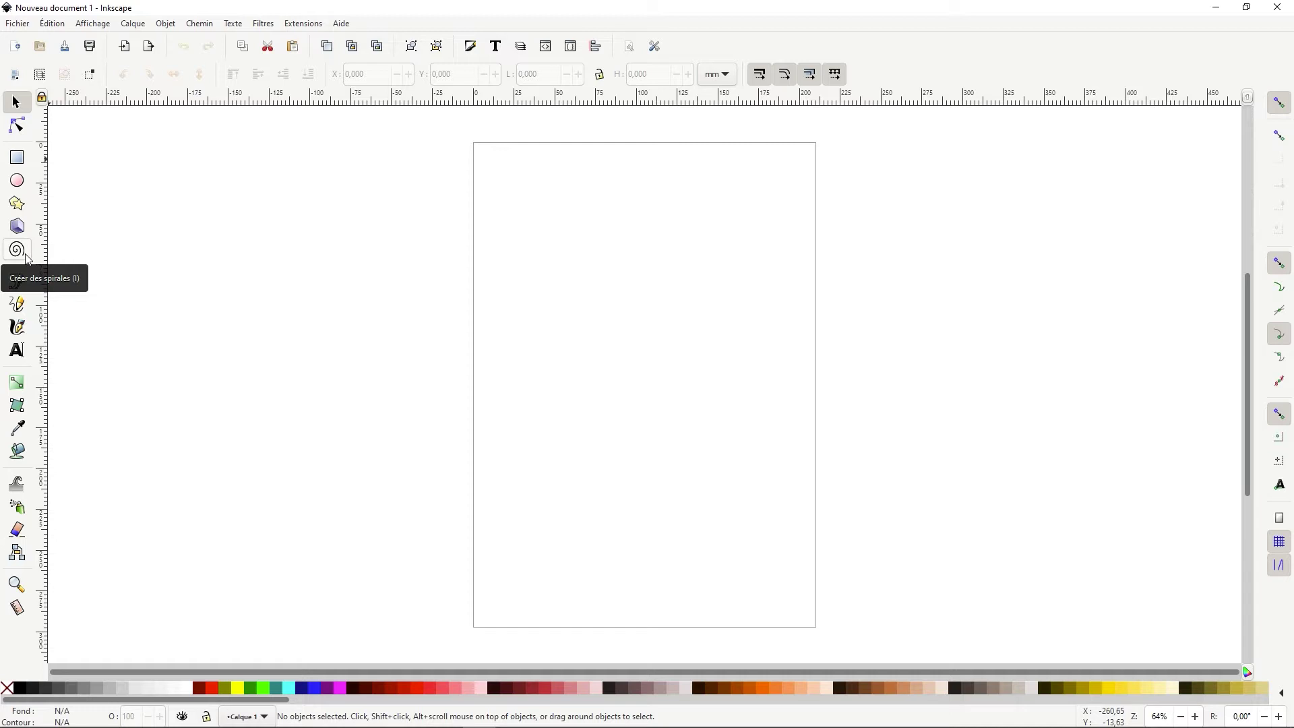
Step: Draw three rectangles: about 78 × 73 mm across the page's left edge, 143 × 46 mm beside it, and 83 × 83 mm below the second
left_click(17, 162)
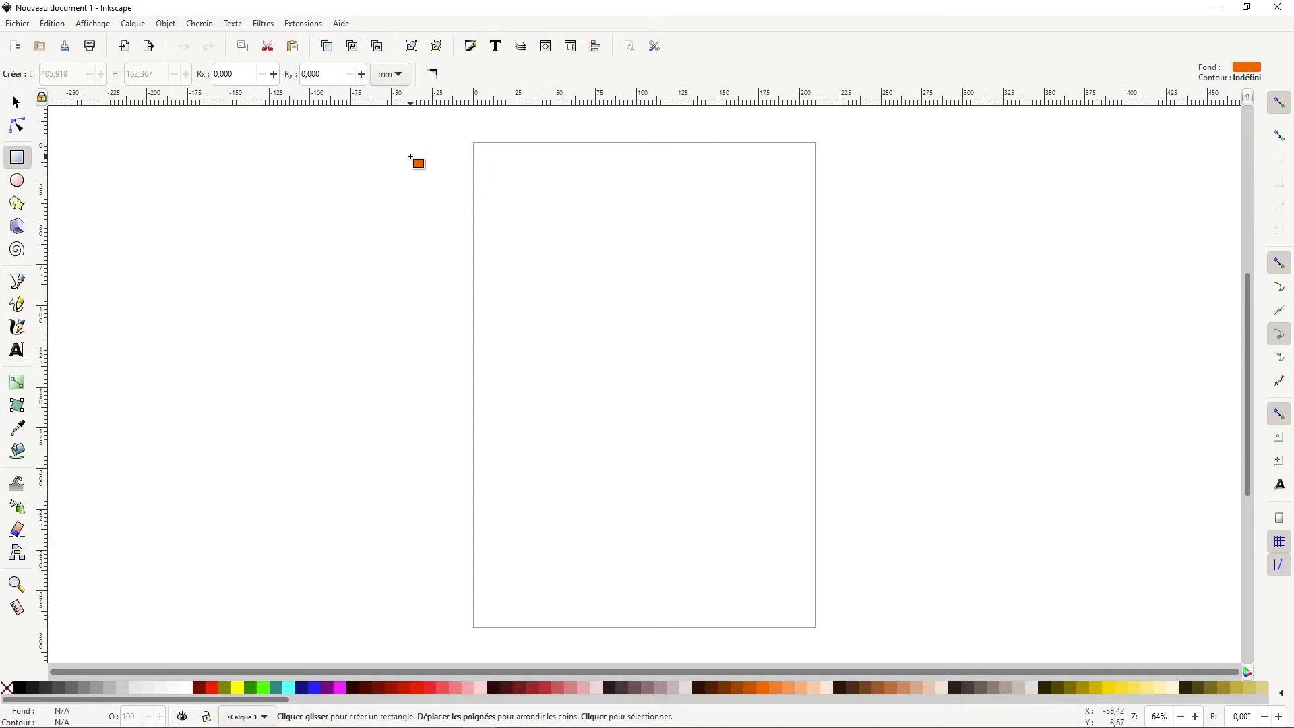
left_click_drag(413, 157, 539, 274)
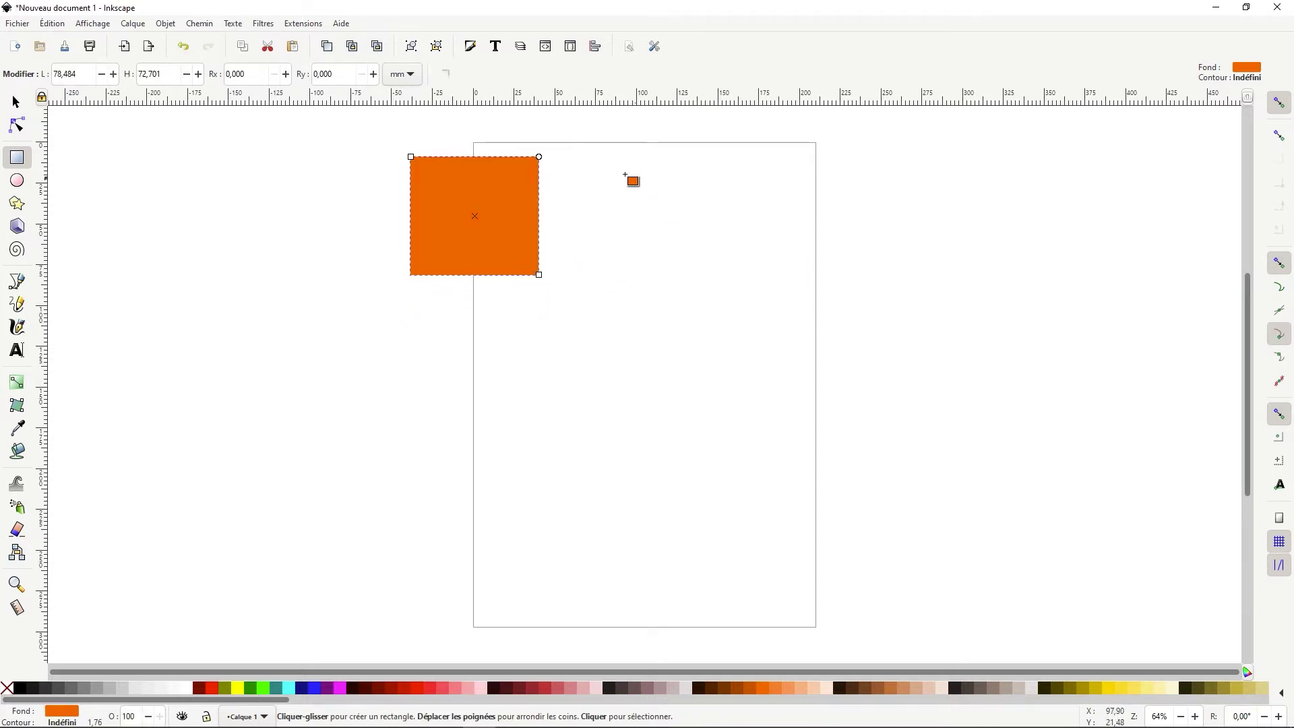
left_click_drag(563, 157, 797, 232)
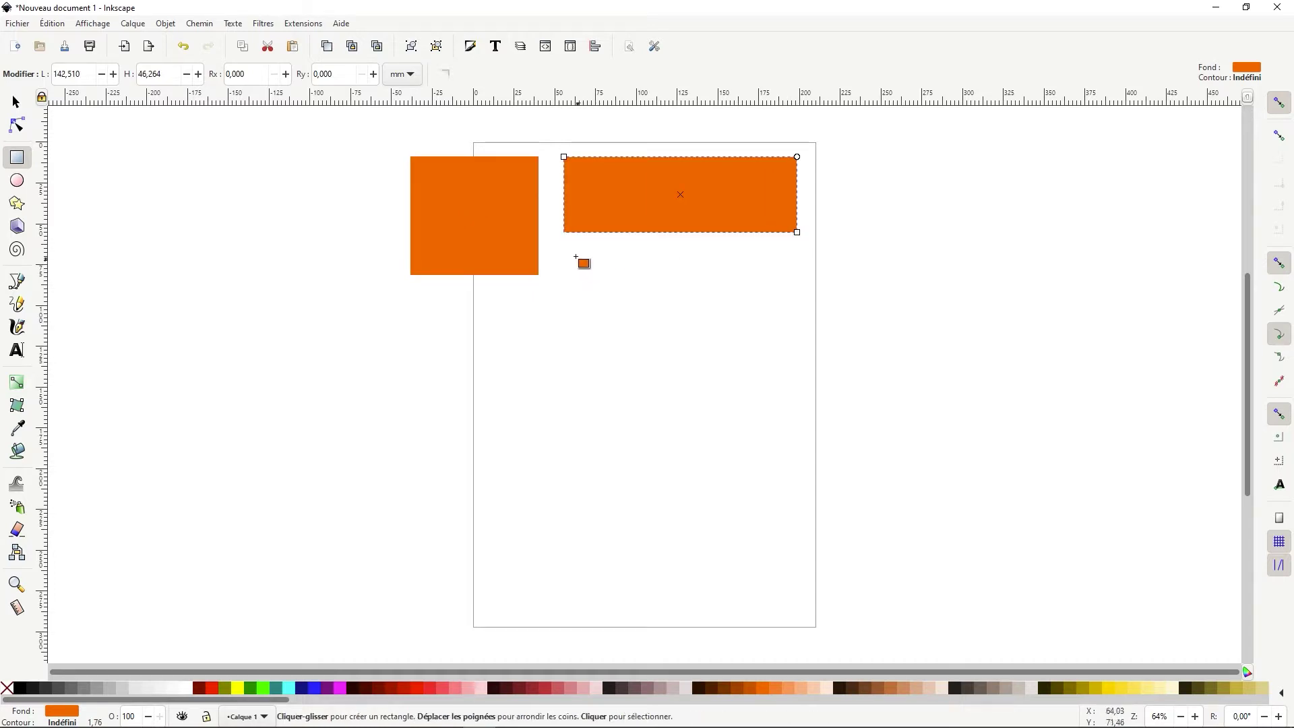
left_click_drag(567, 248, 701, 383)
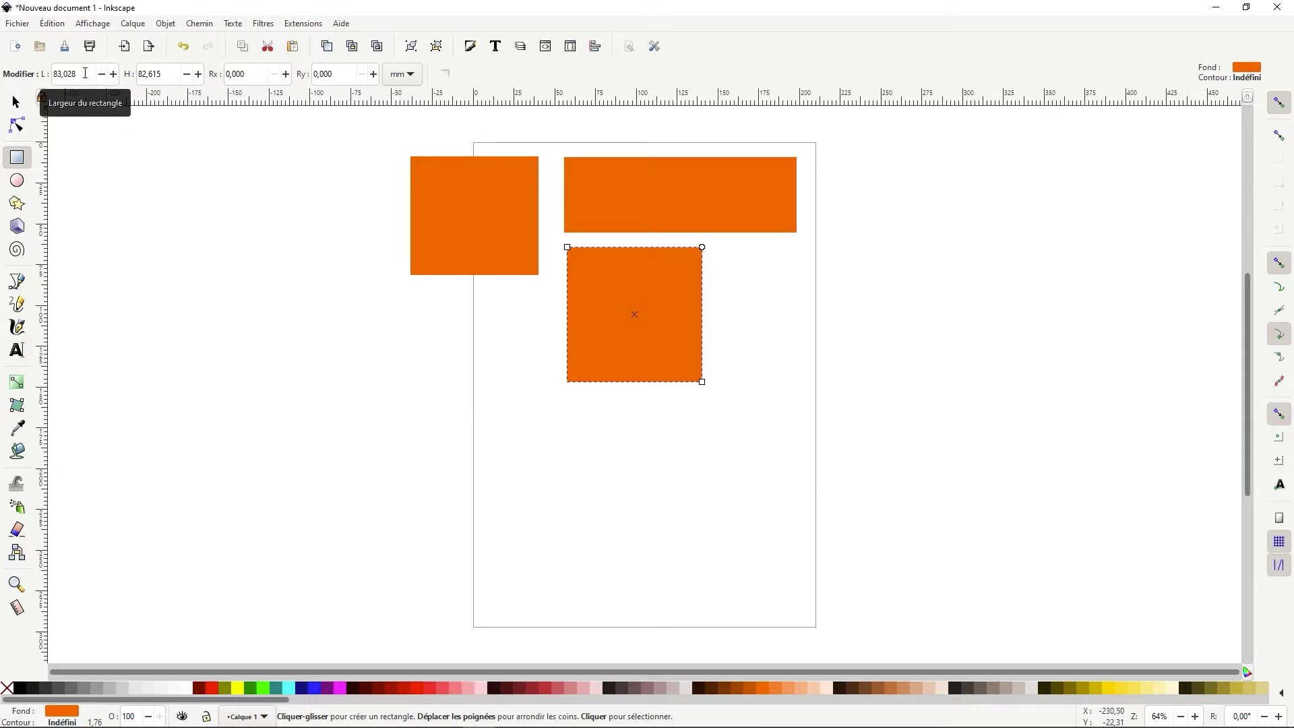
Step: Set the lowest rectangle's width and height to 80 mm each, and reselect it to check its dimensions
left_click_drag(85, 74, 54, 75)
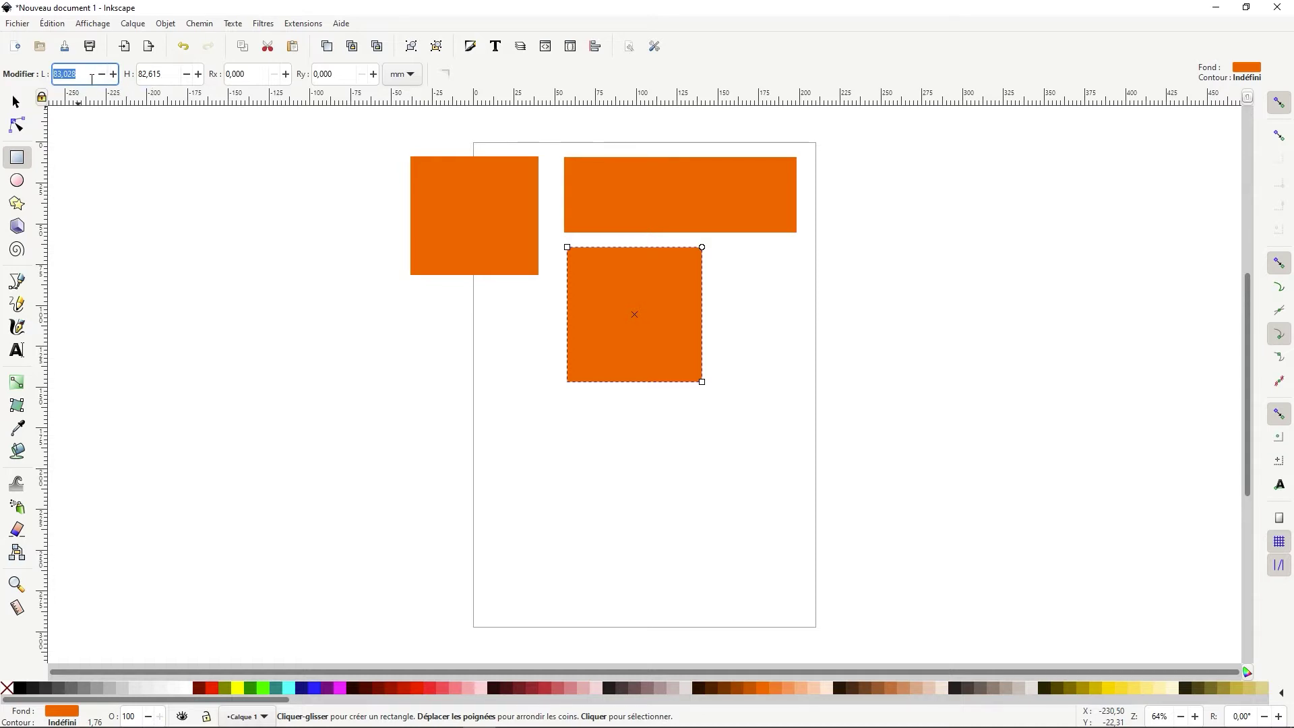
type("80")
key("Tab")
type("80")
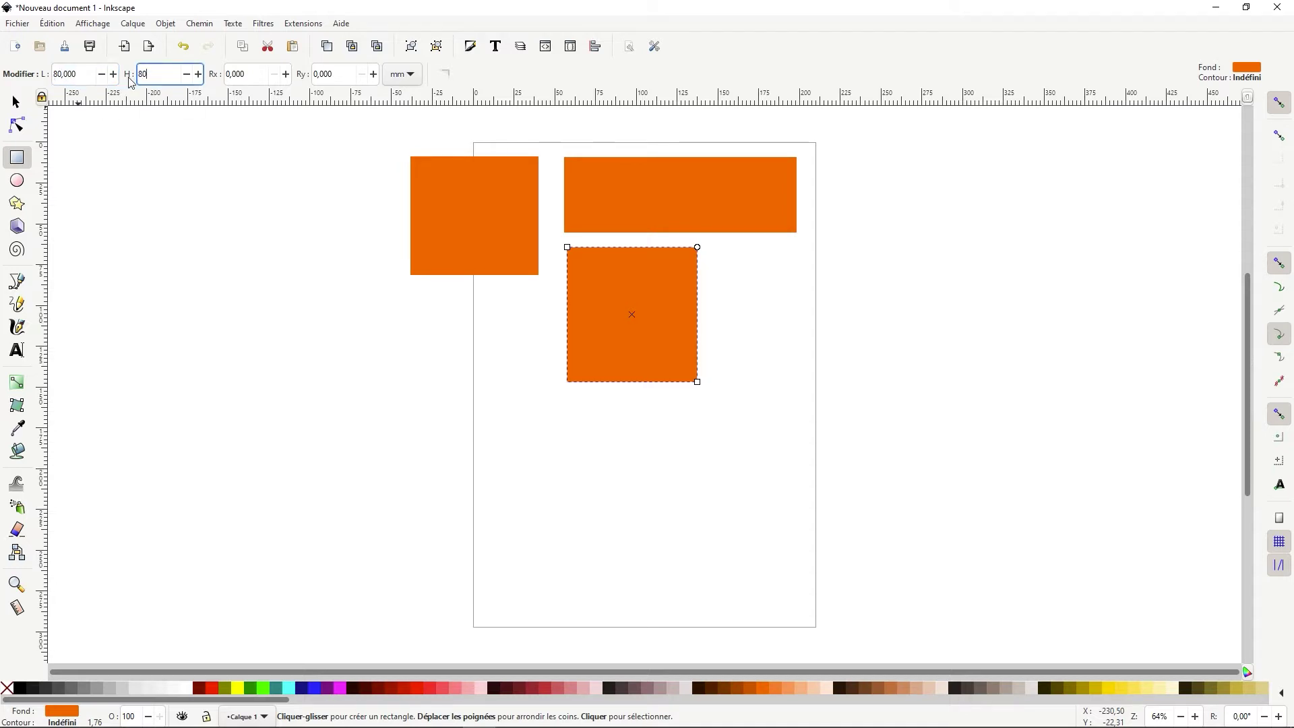
left_click(255, 314)
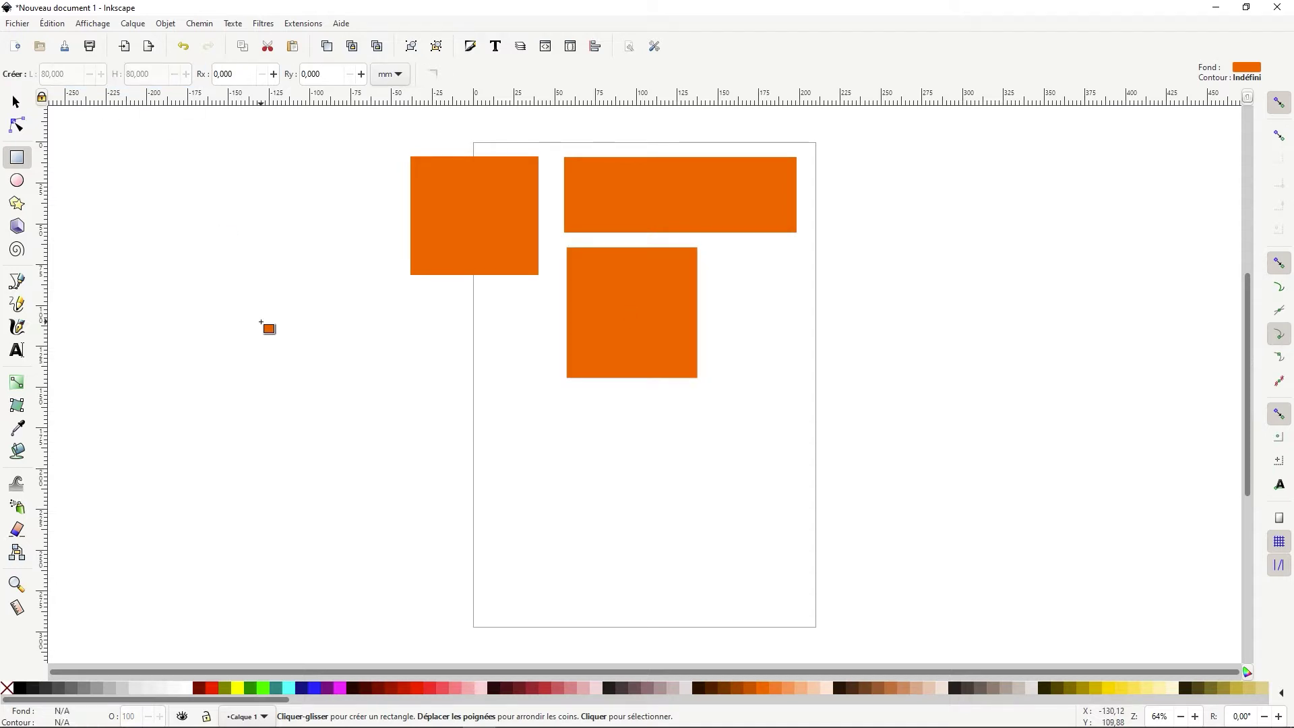
left_click(669, 320)
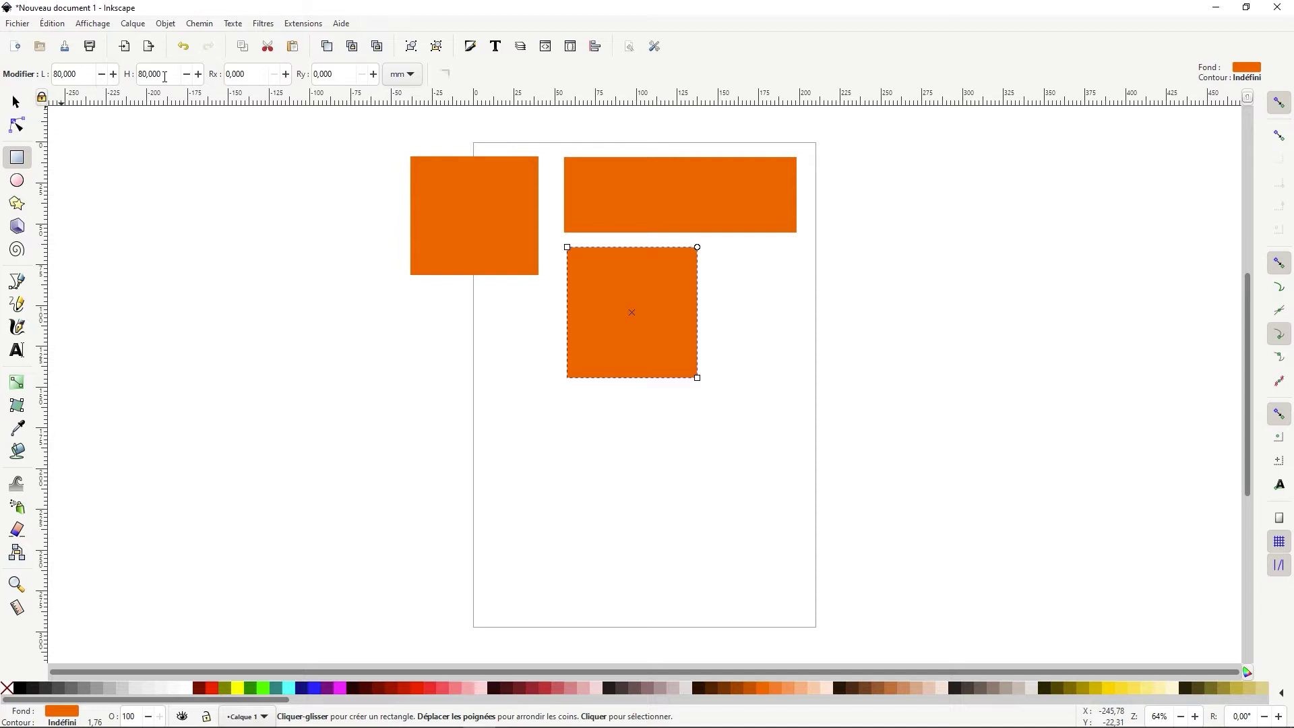
Step: Set the wide rectangle at the top of the page to 150 mm wide and 50 mm high, and reselect it to check
left_click(608, 193)
left_click_drag(84, 73, 52, 75)
type("150")
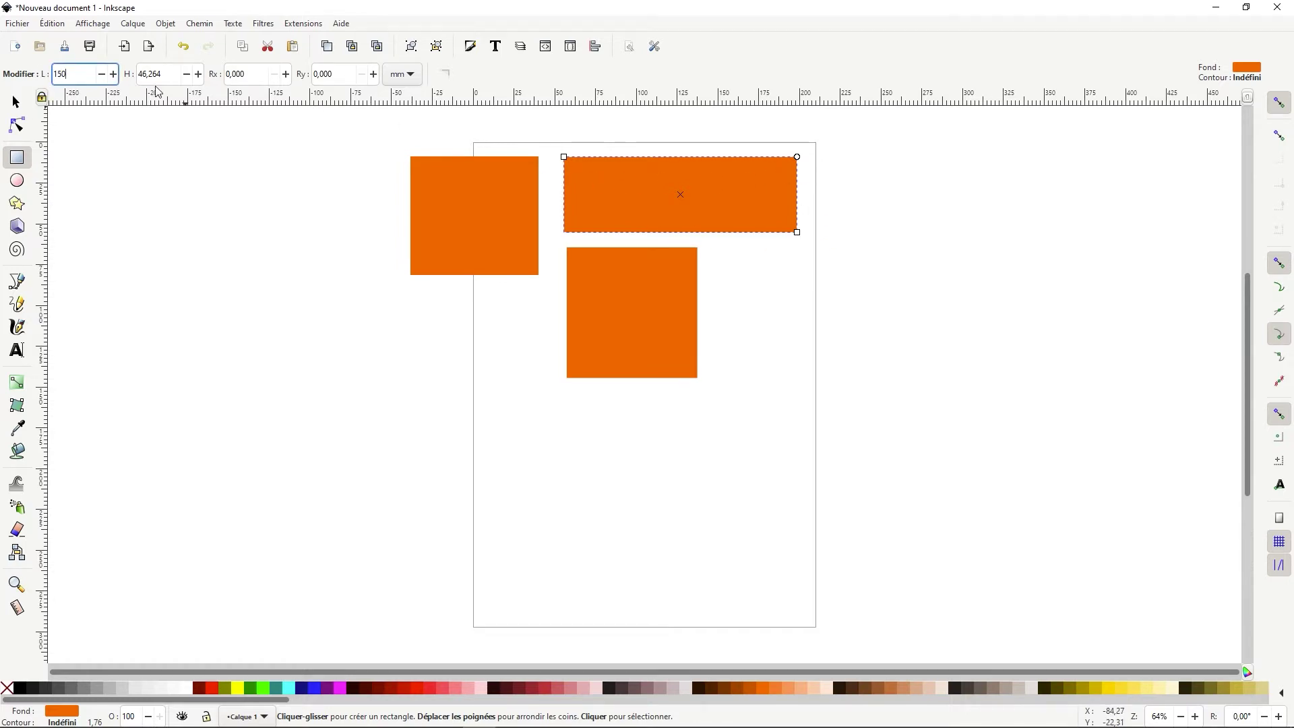
key("Tab")
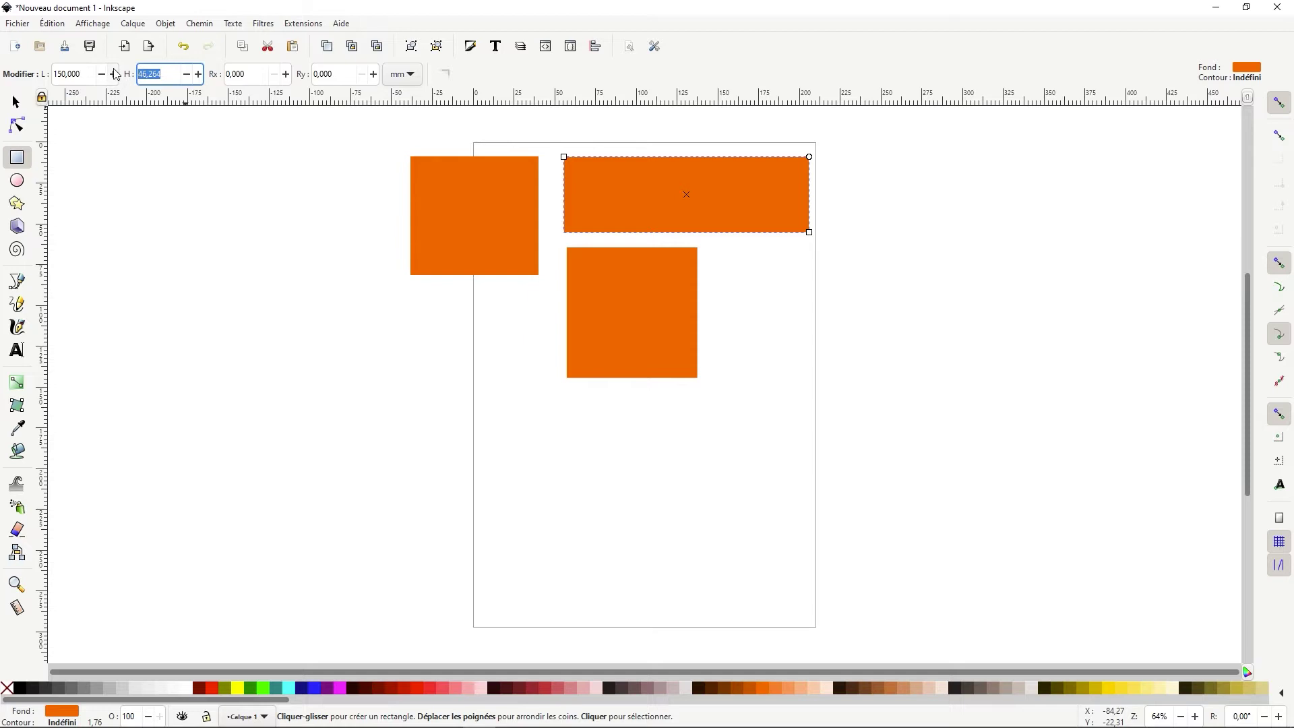
type("50")
left_click(437, 370)
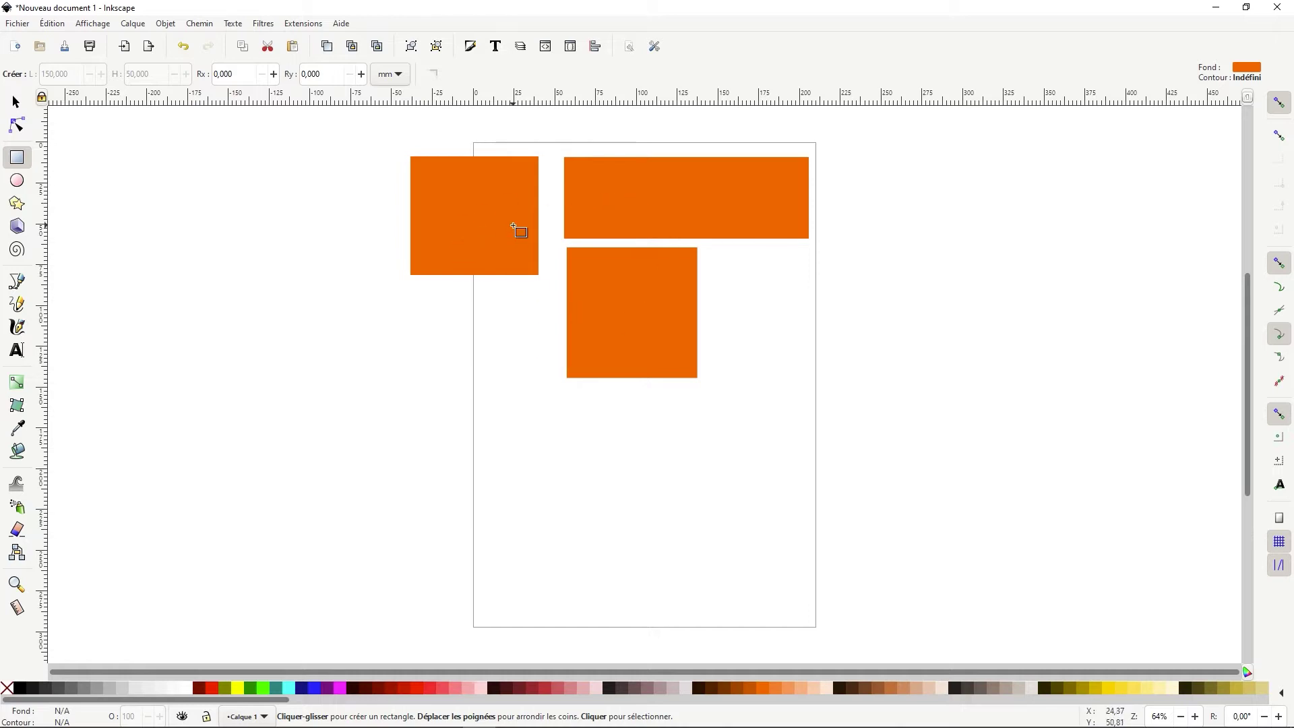
left_click(449, 202)
left_click(657, 209)
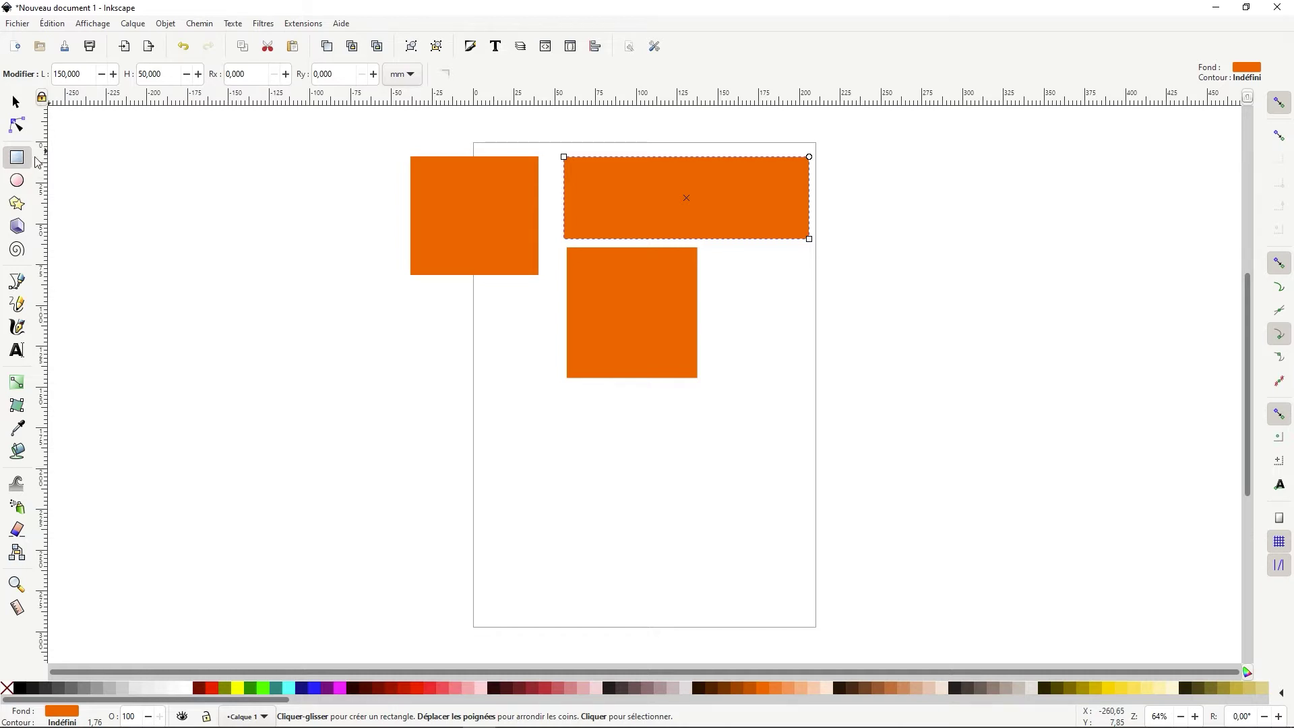
Step: Undo the size changes of both resized rectangles and the creation of the lowest rectangle
left_click(462, 211)
left_click(183, 47)
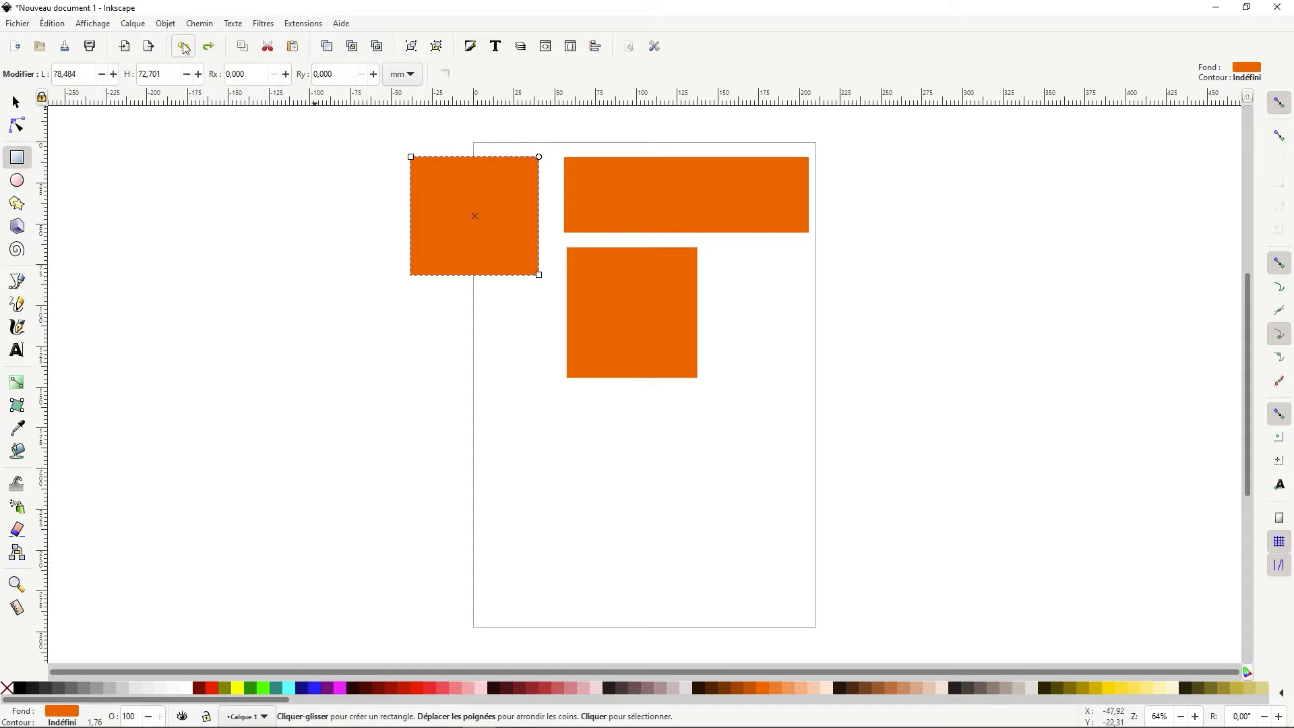
left_click(186, 48)
left_click(189, 50)
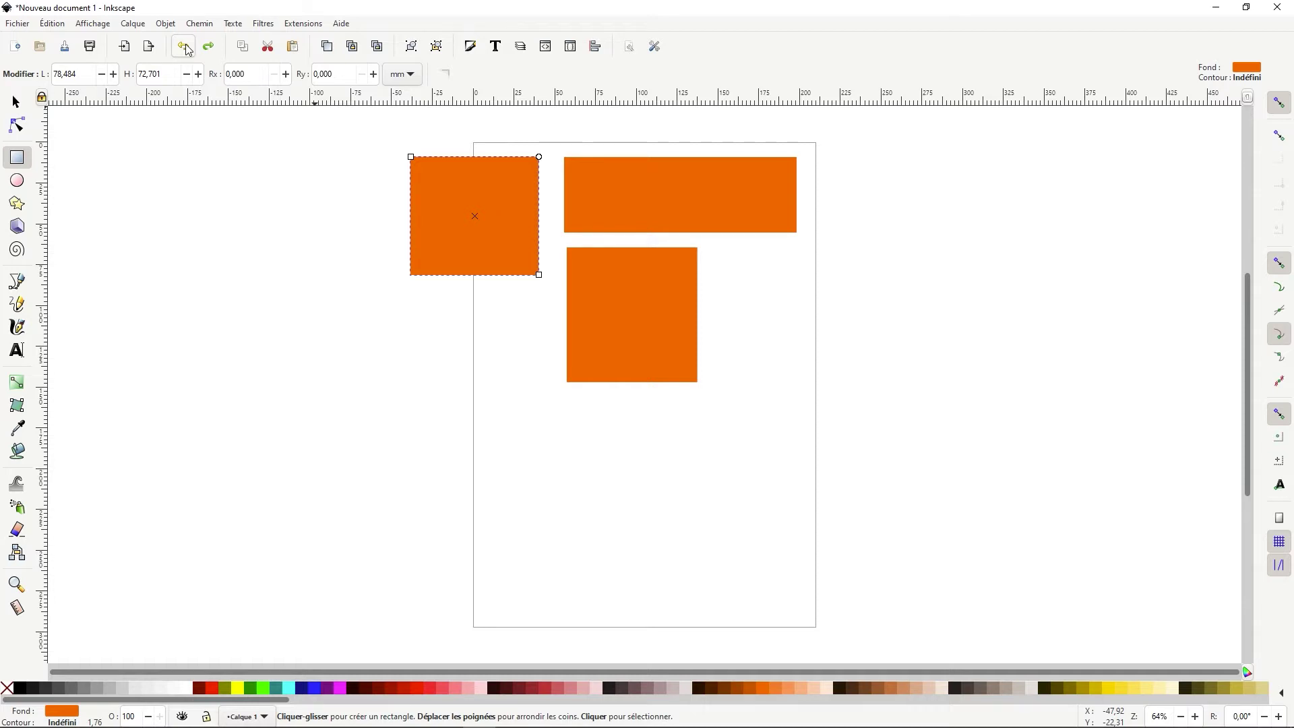
left_click(189, 51)
left_click(188, 51)
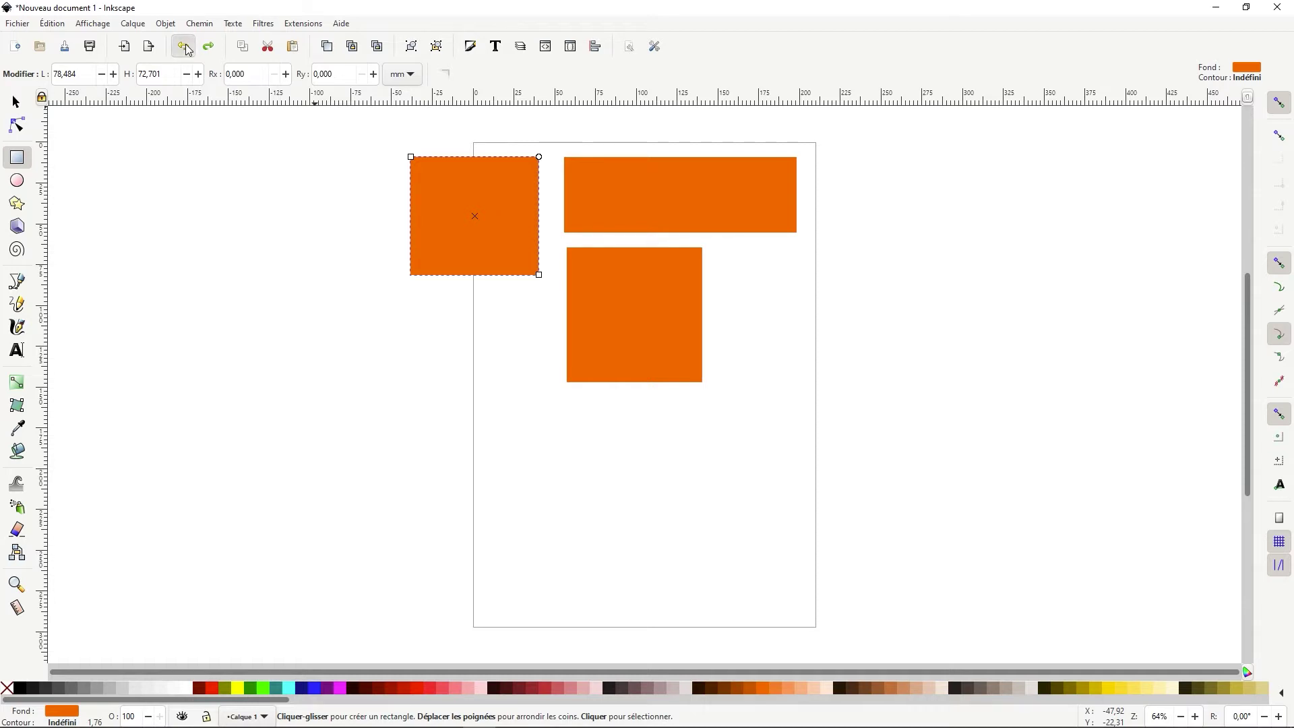
Step: Delete the wide rectangle and the rectangle overlapping the page's left edge
left_click(591, 200)
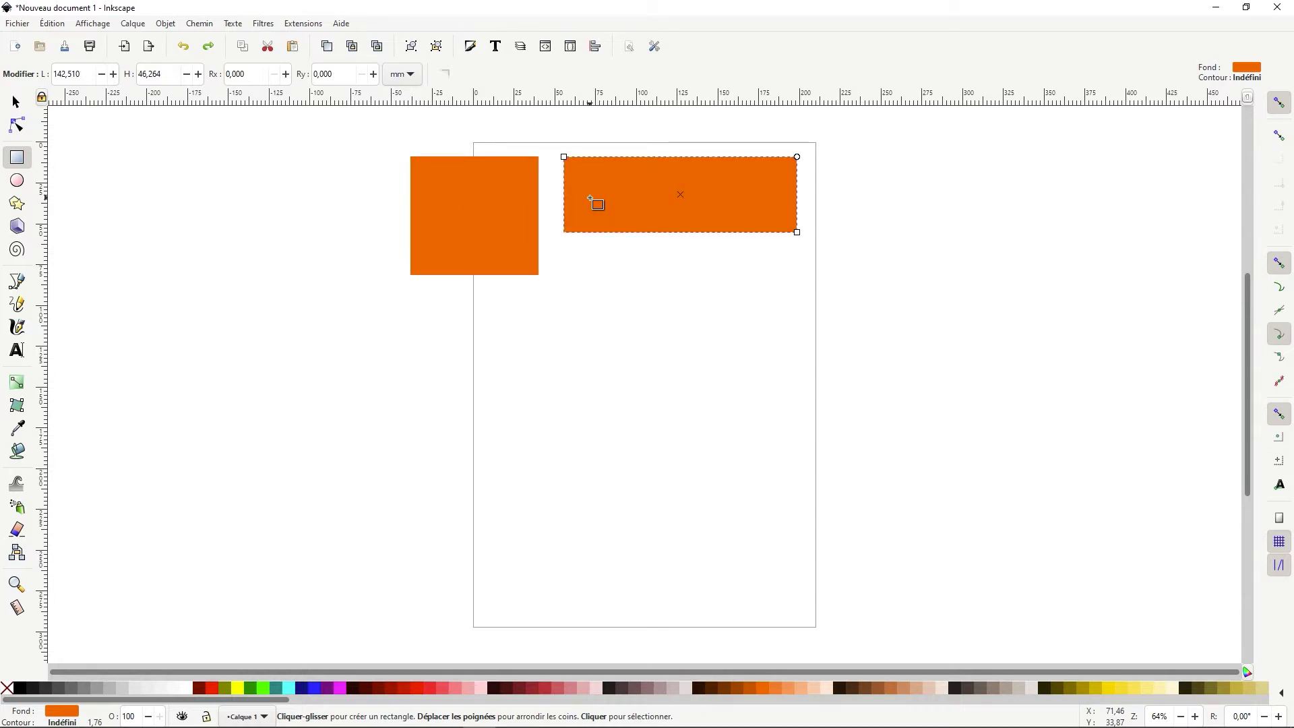
right_click(591, 200)
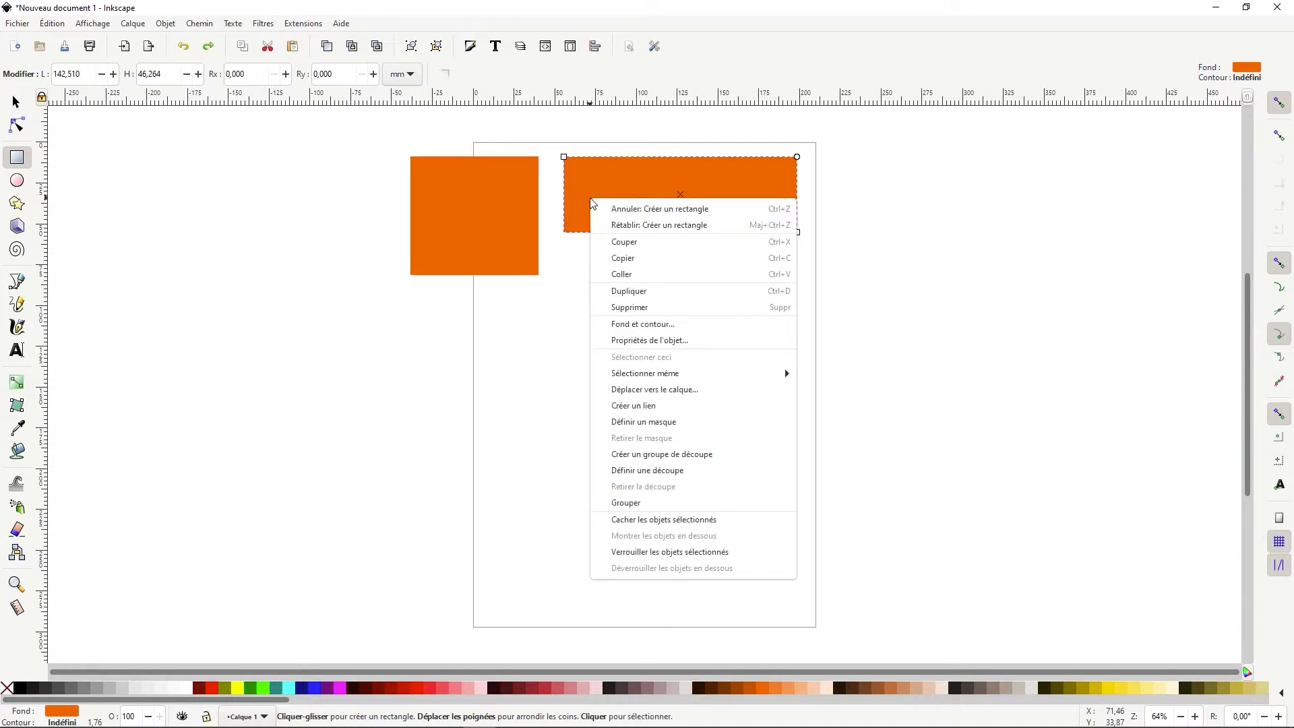
left_click(637, 307)
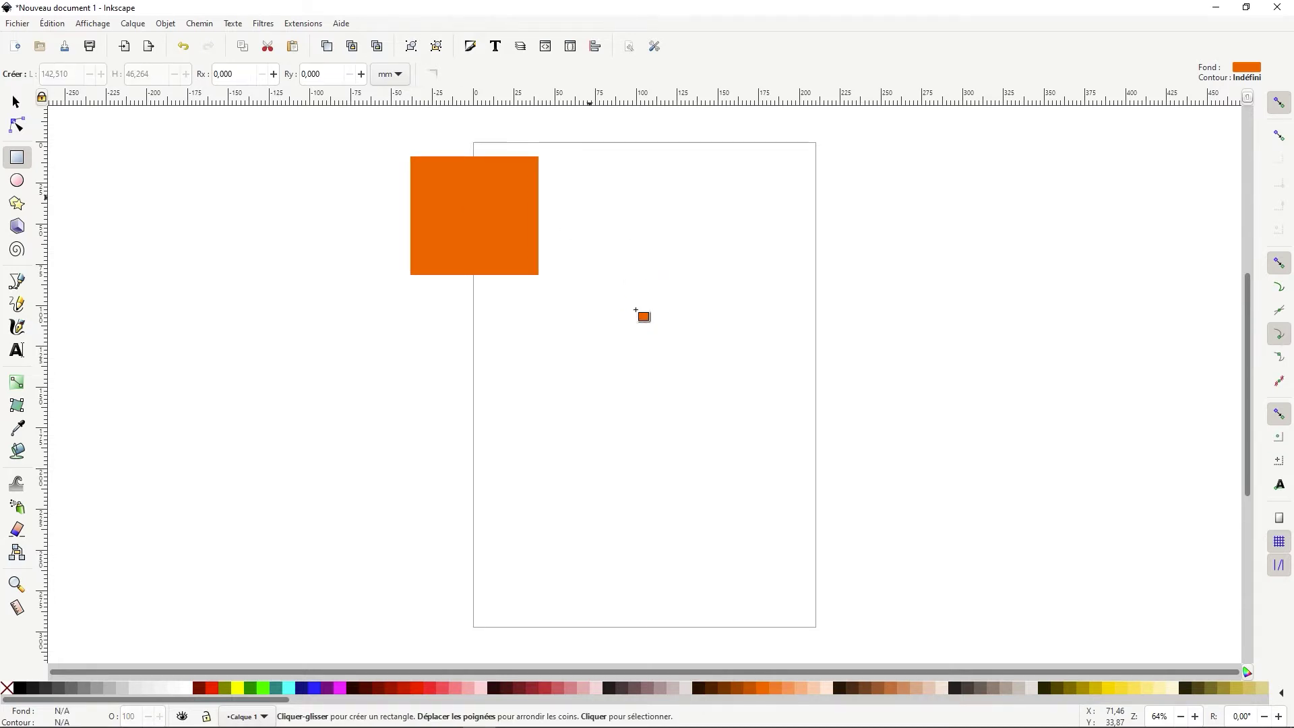
left_click(480, 225)
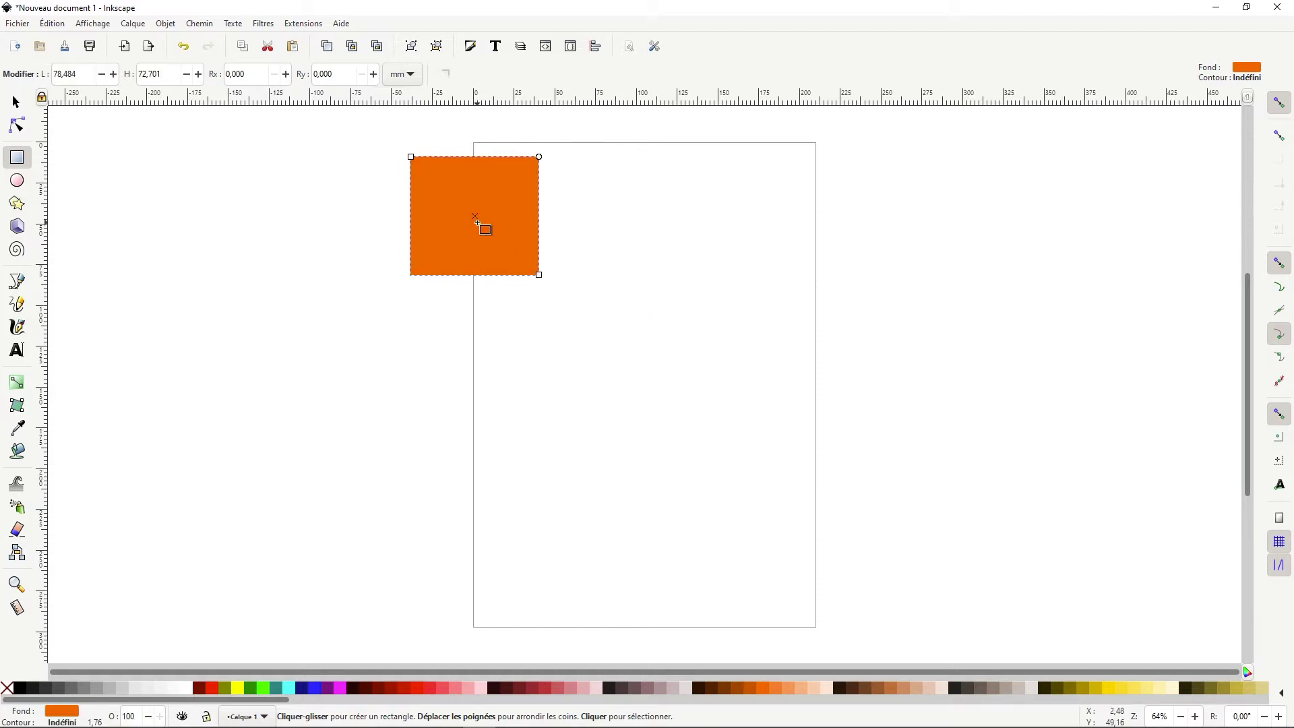
key("Delete")
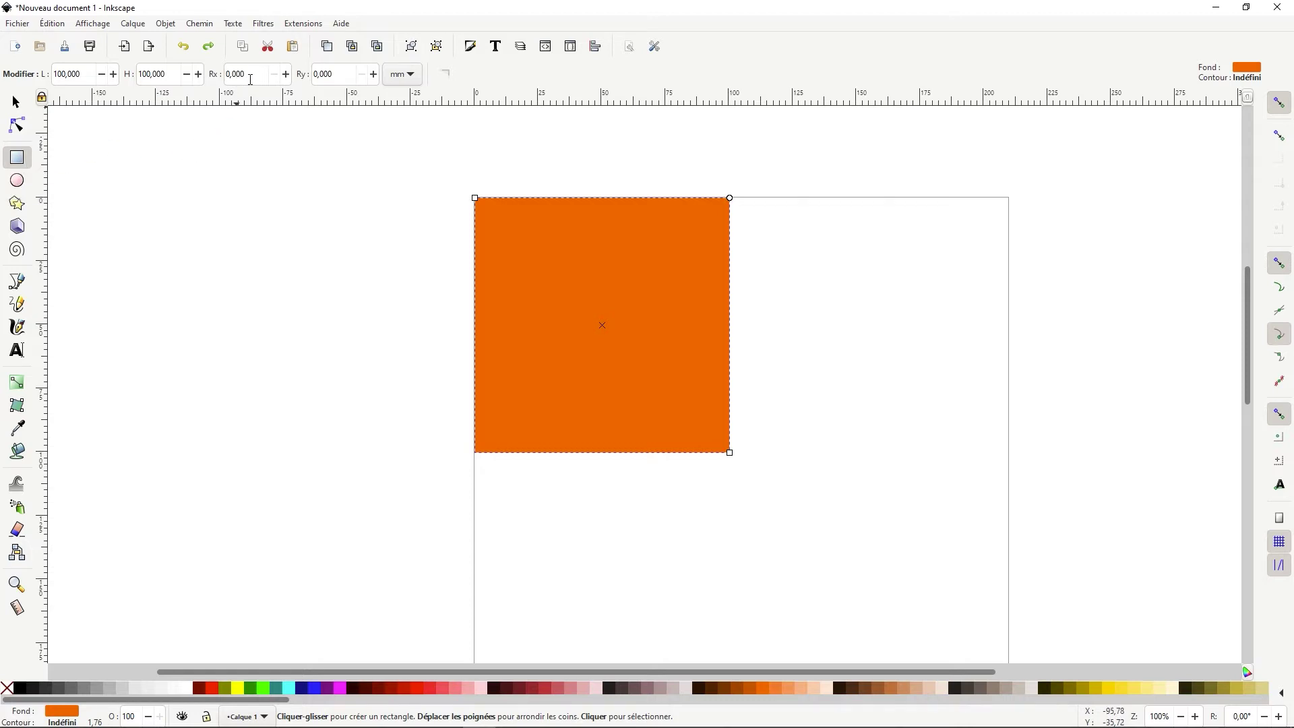
Step: Round the 100 mm square's corners with a horizontal radius (Rx) of 25 mm, and clear the selection
left_click_drag(248, 76, 224, 78)
type("25")
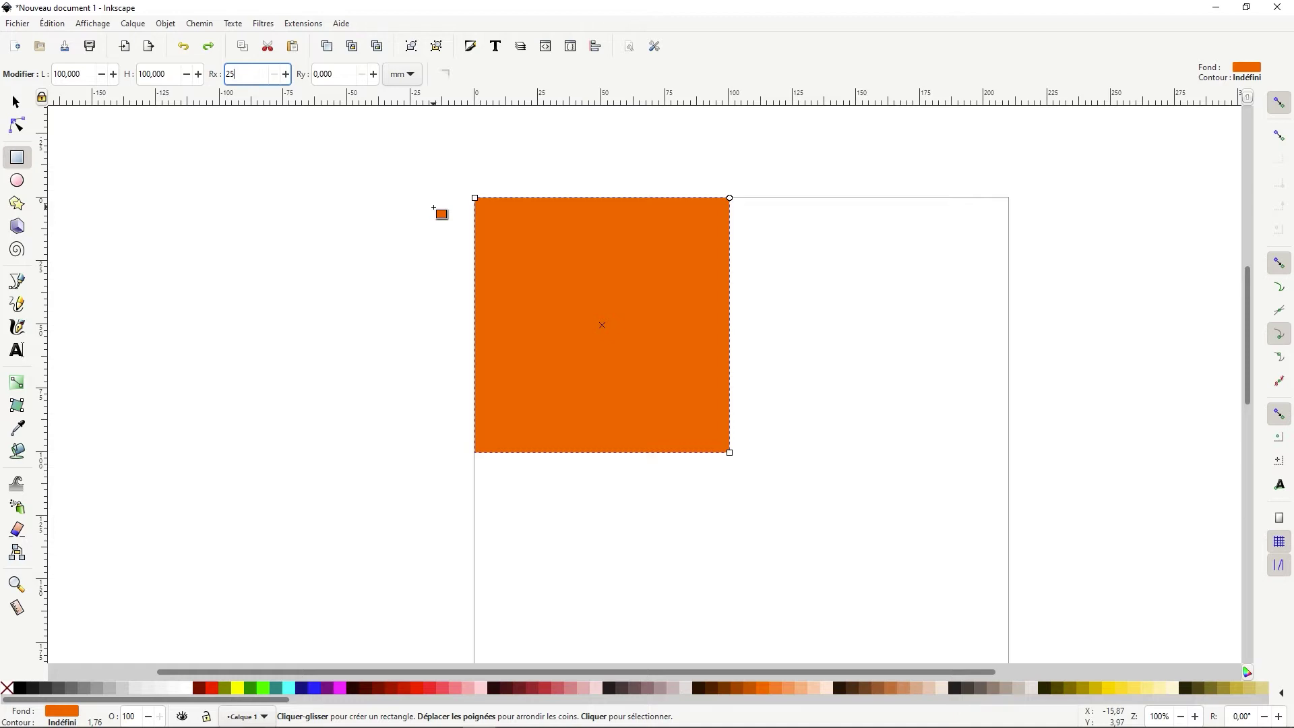
key("Return")
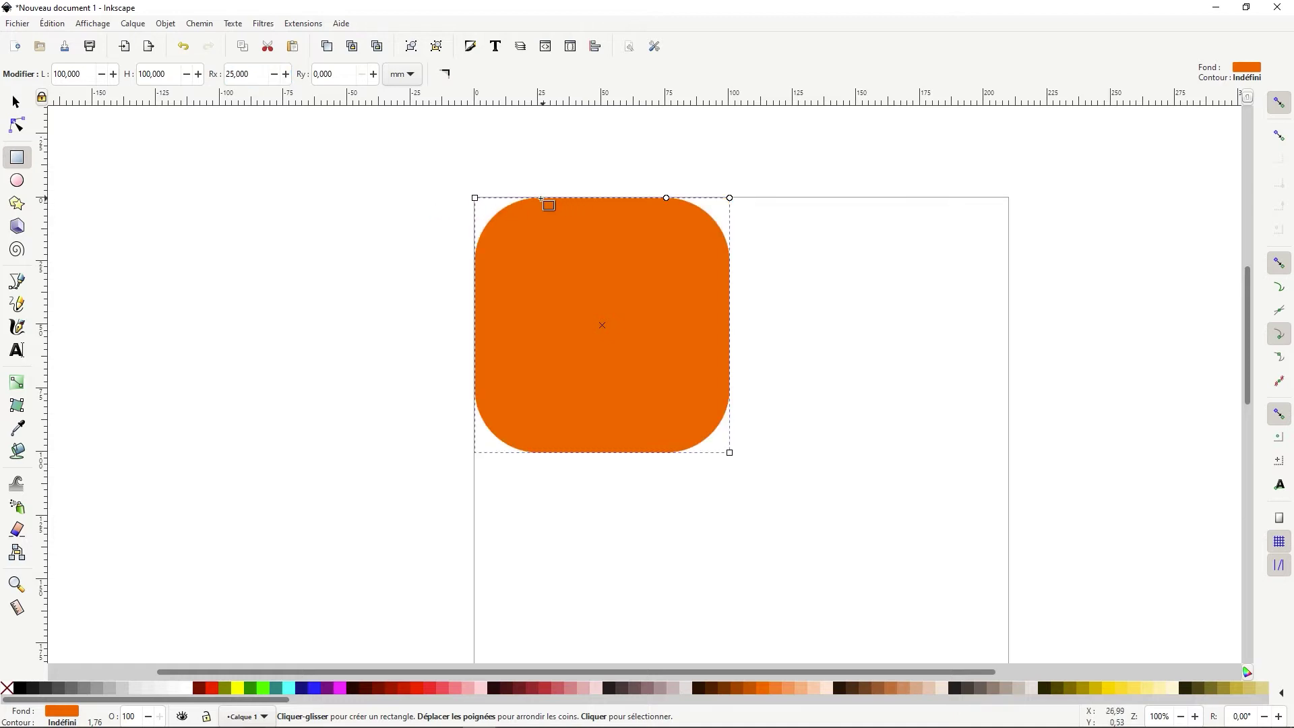
left_click(809, 334)
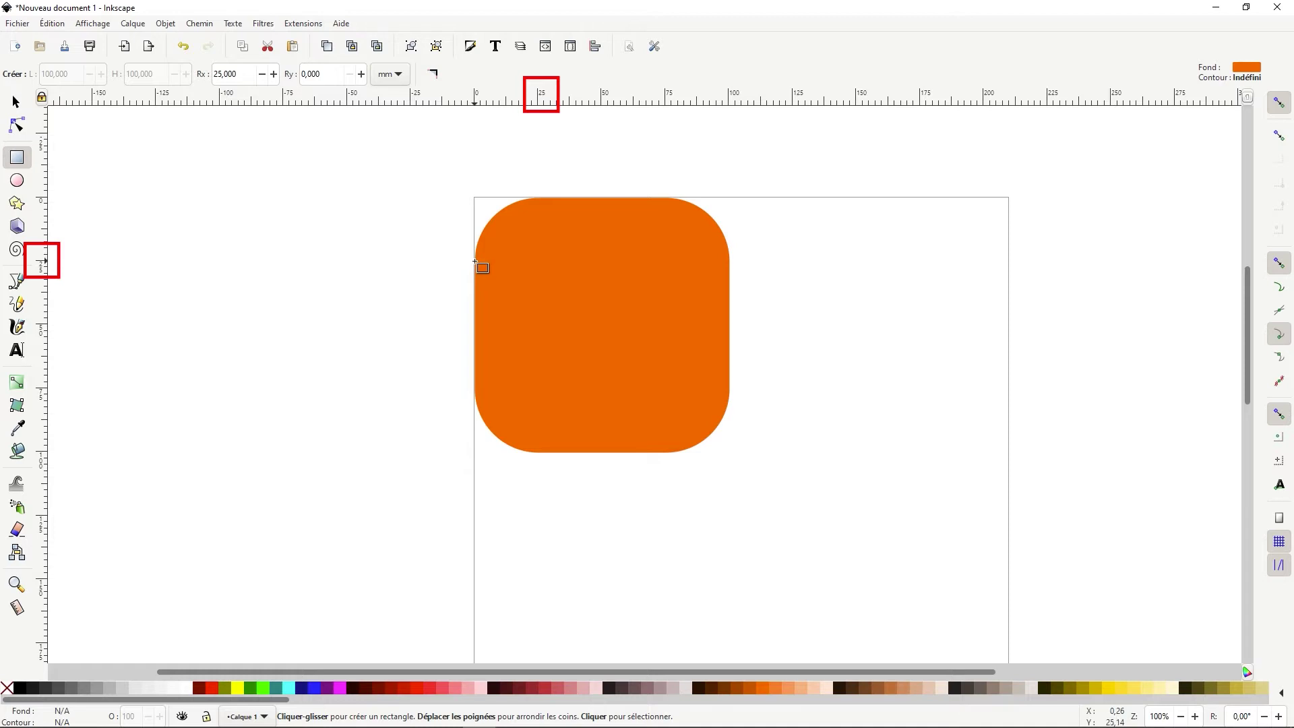
Step: Set the rounded square's vertical corner radius (Ry) to 50 mm
left_click(322, 76)
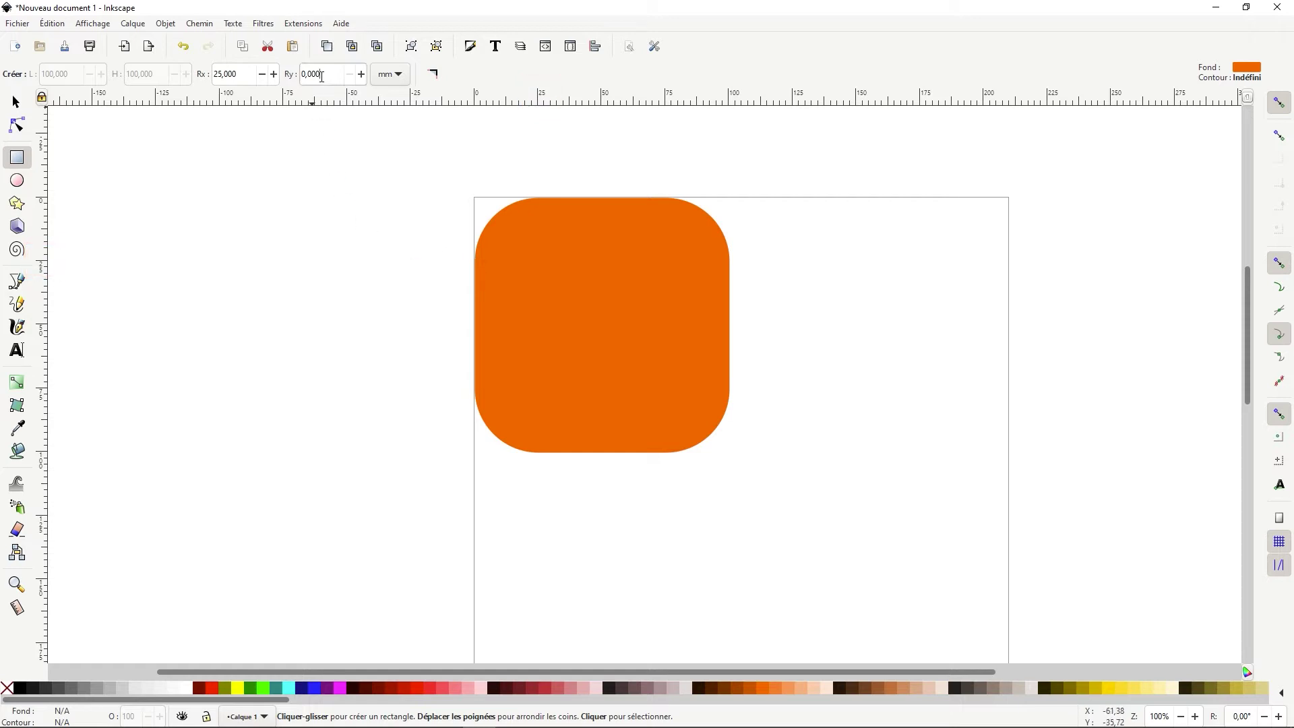
left_click_drag(322, 76, 304, 81)
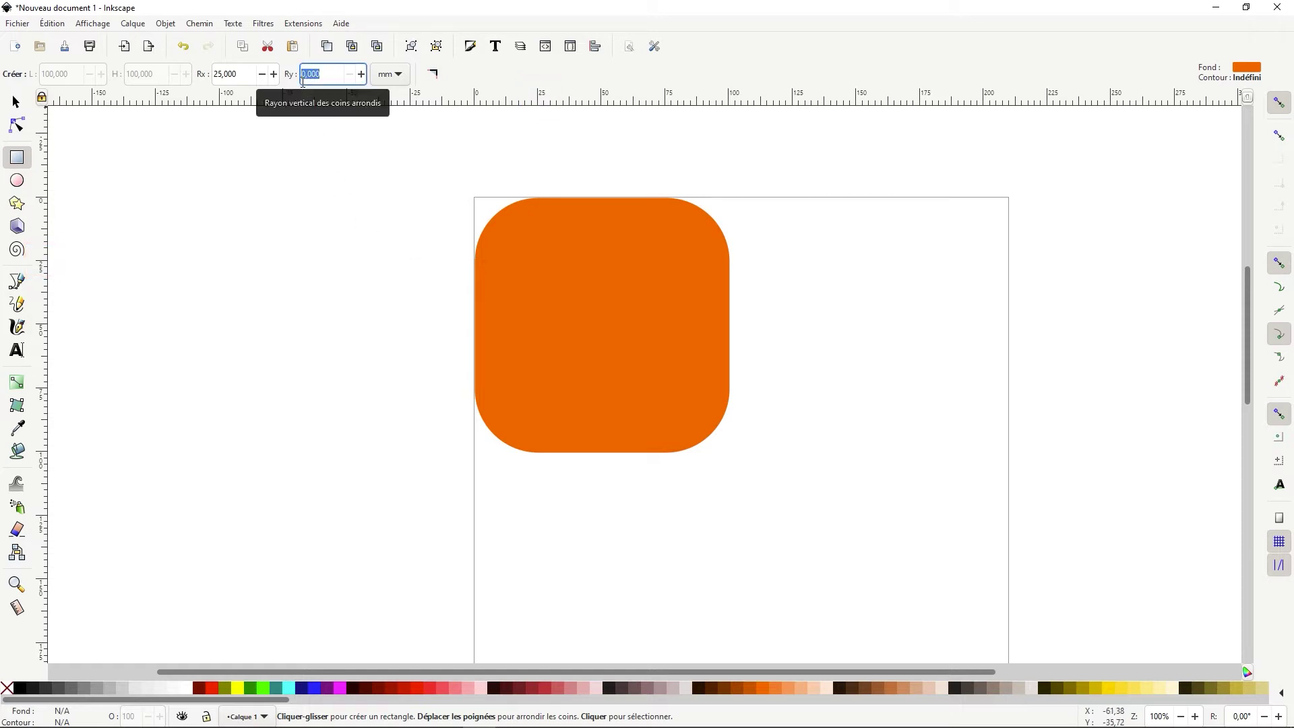
left_click_drag(334, 76, 308, 77)
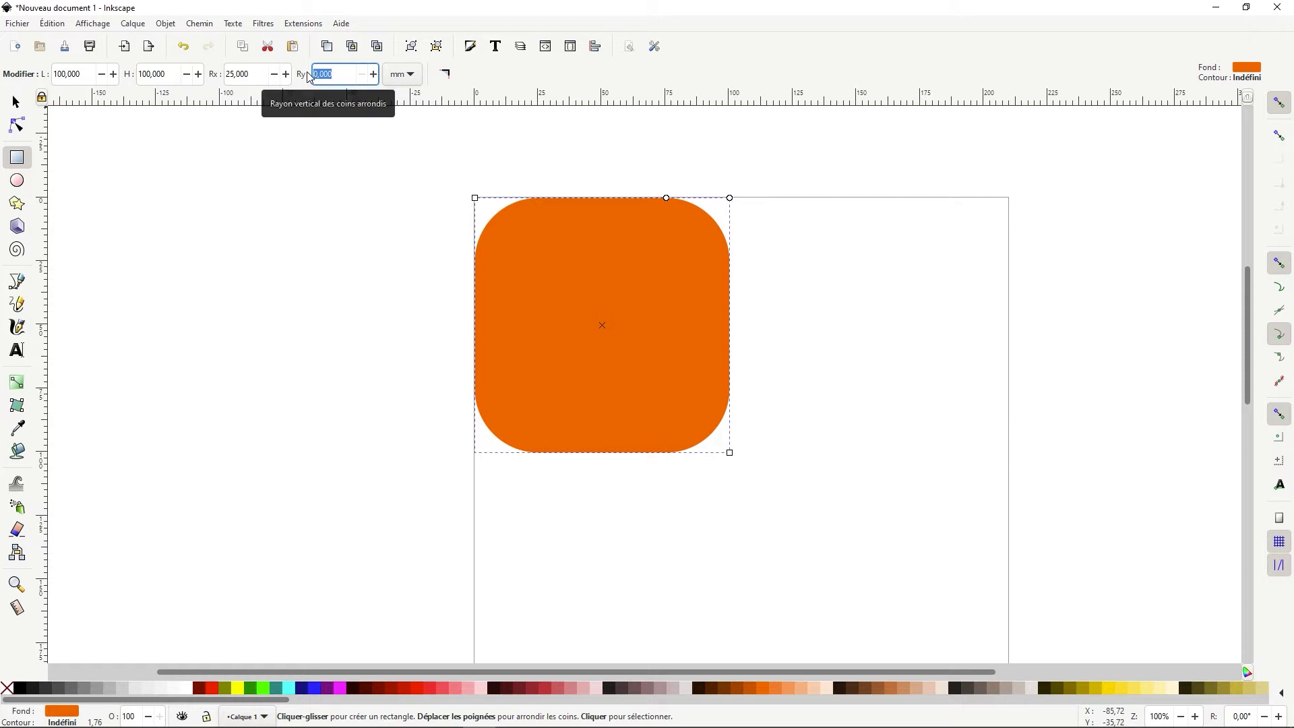
type("50")
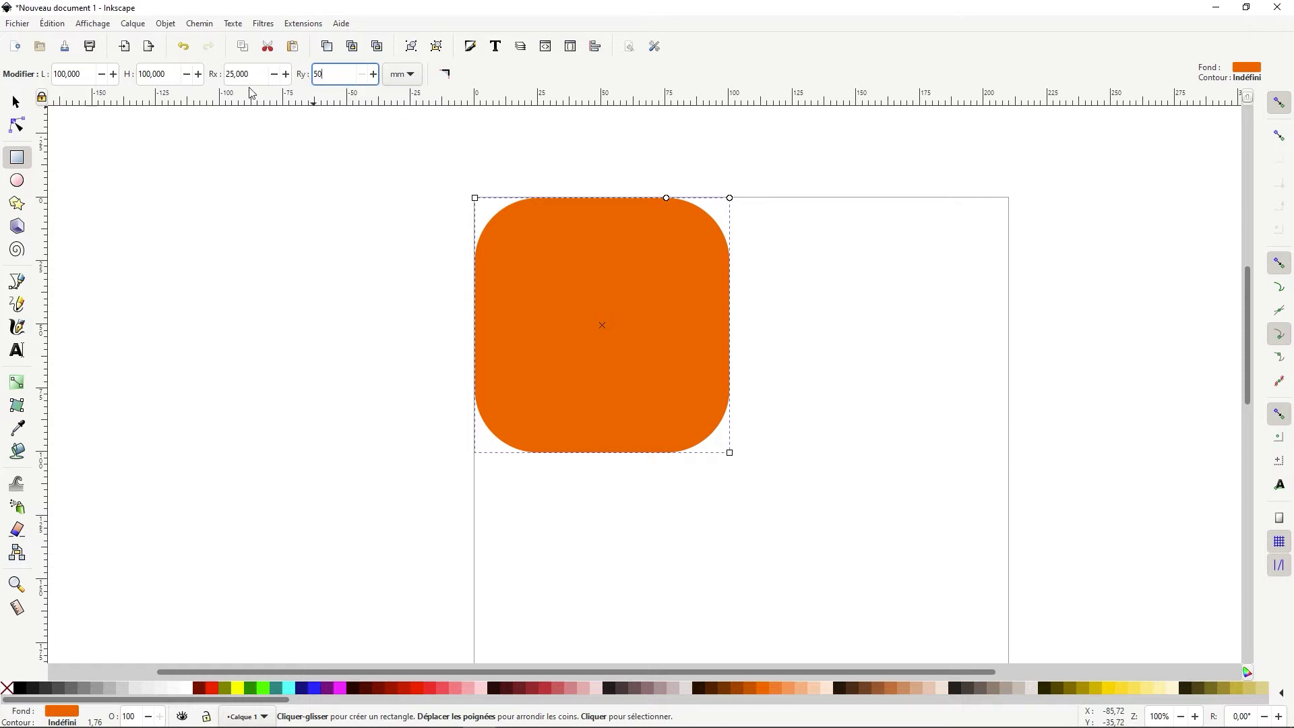
key("Return")
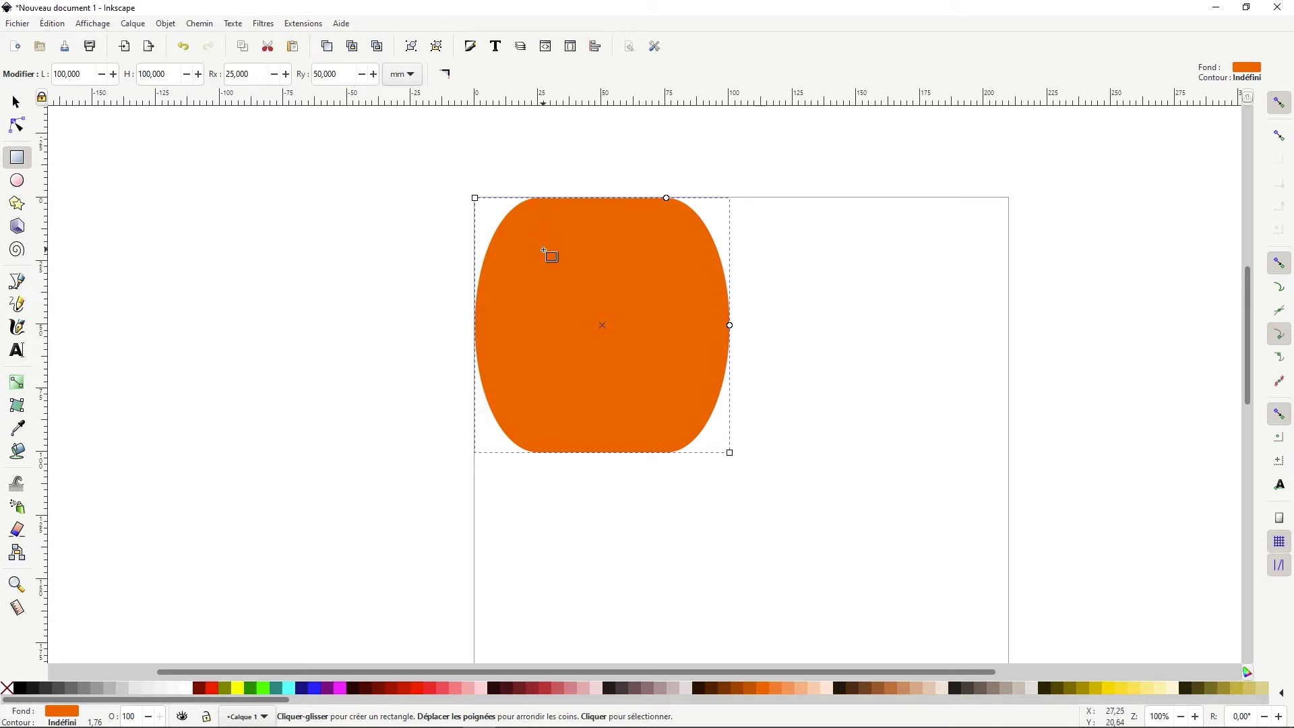
Step: Set the rounded square's vertical corner radius (Ry) to 25 mm and clear the selection
left_click_drag(341, 74, 323, 77)
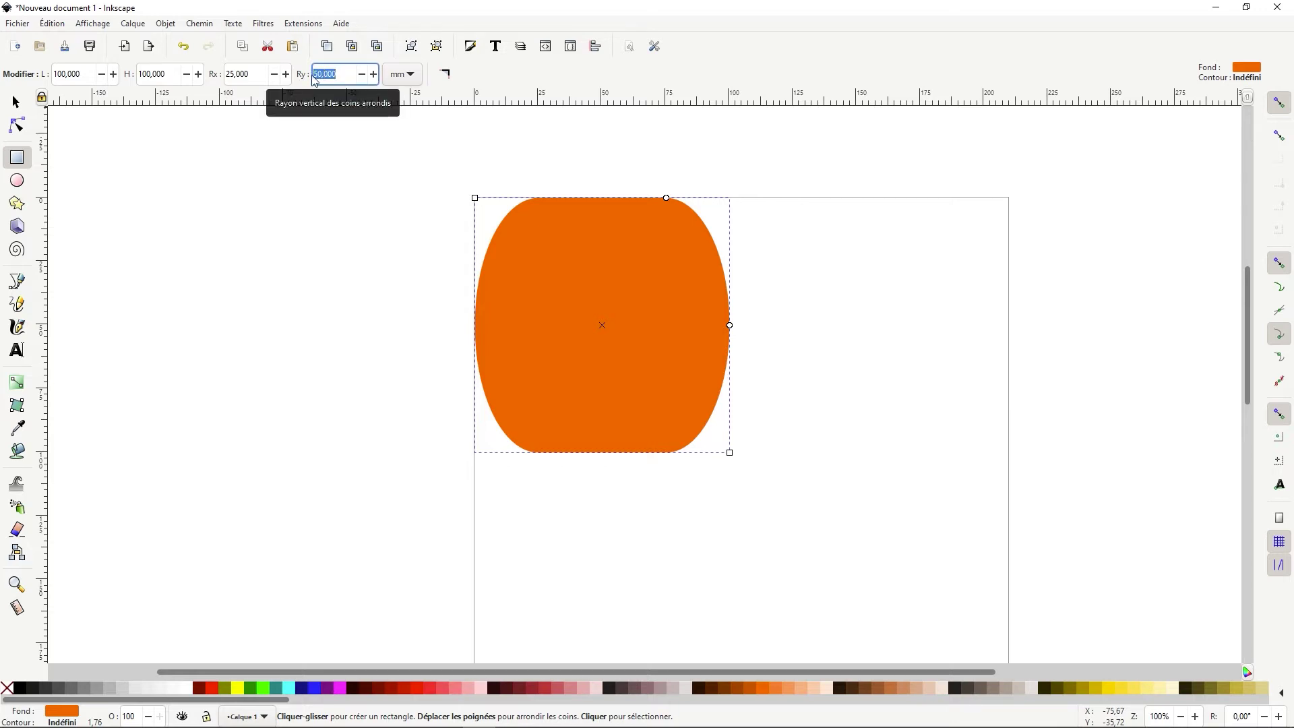
type("25")
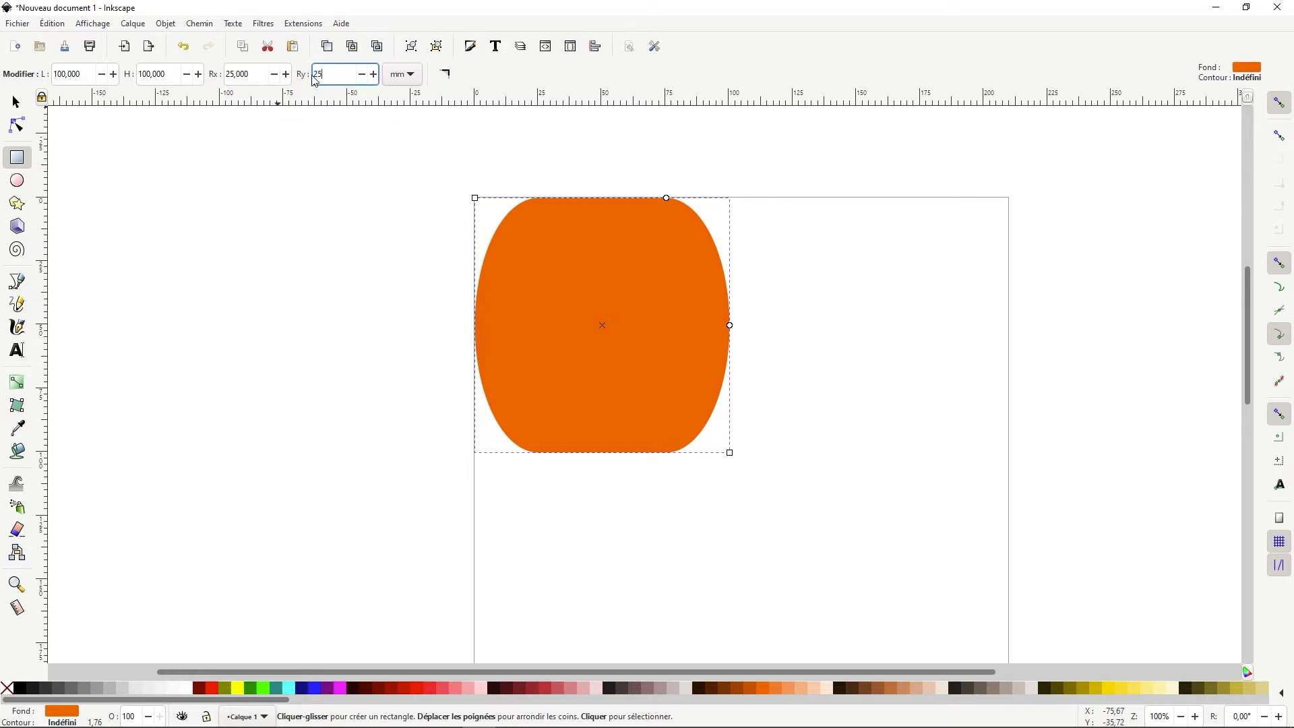
left_click(392, 364)
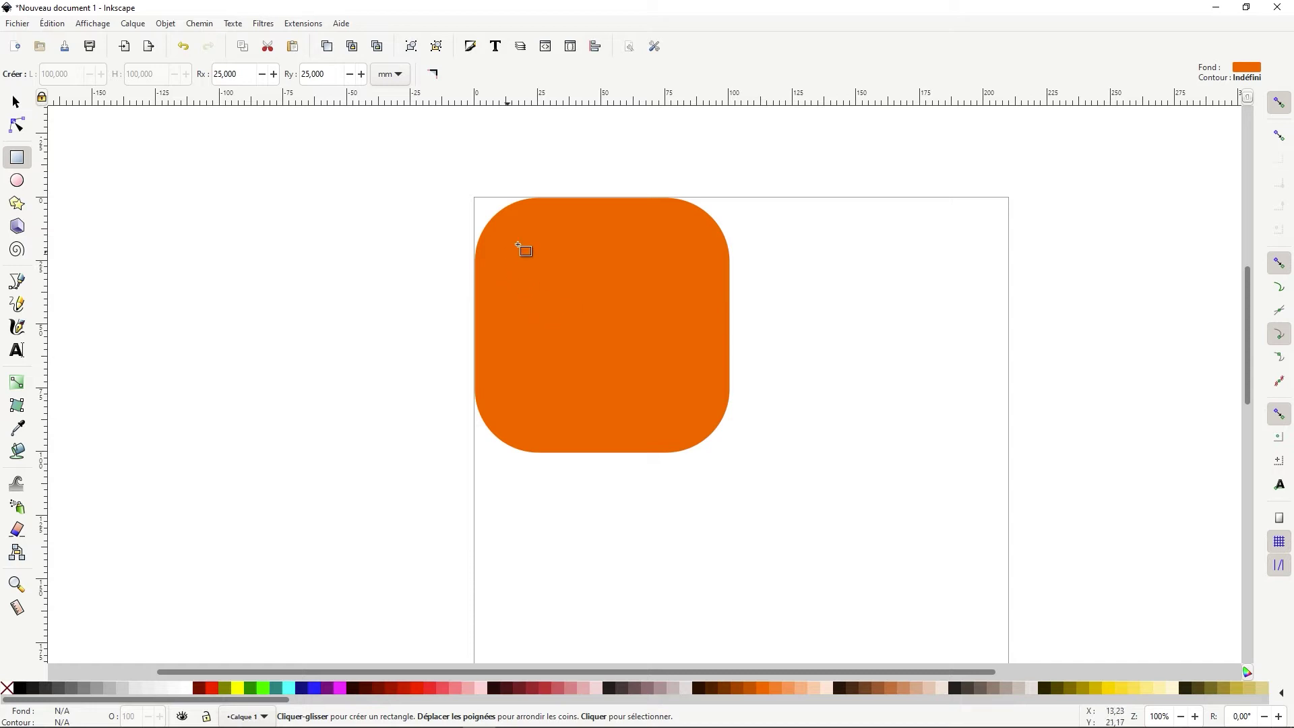
Step: Reselect the rounded square and restore its sharp corners
left_click(583, 259)
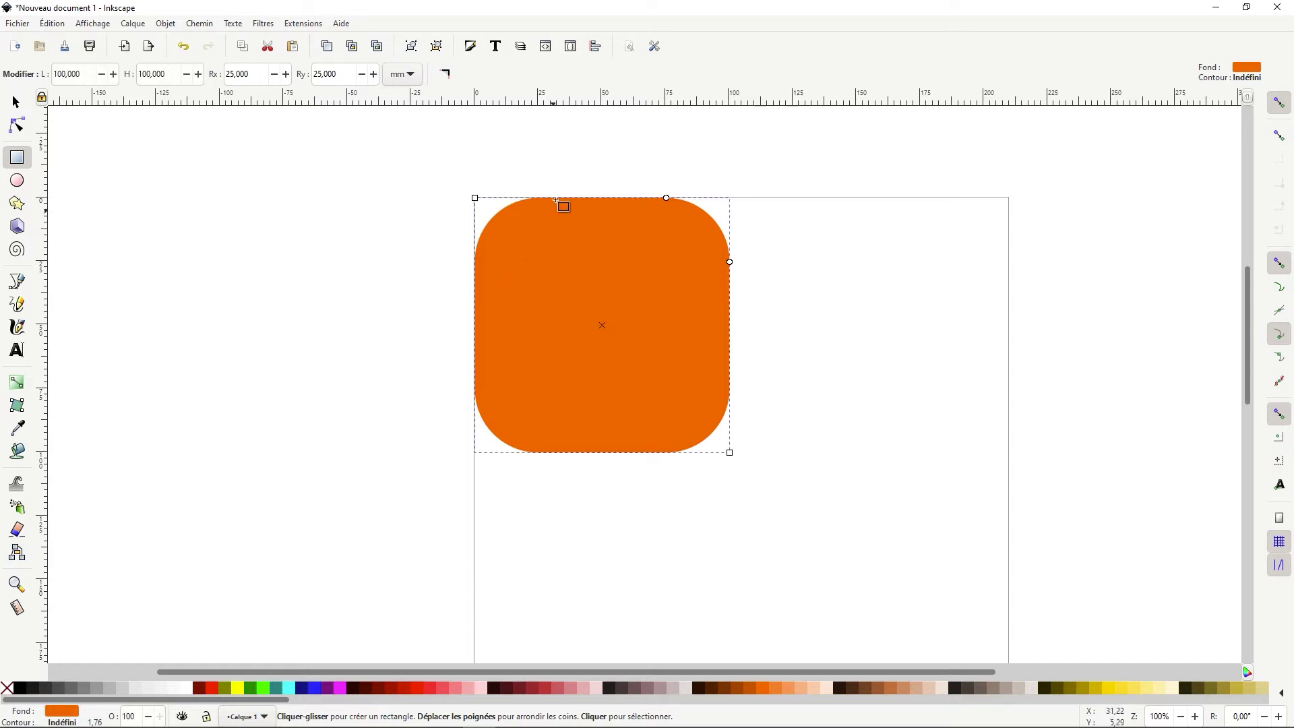
left_click(444, 76)
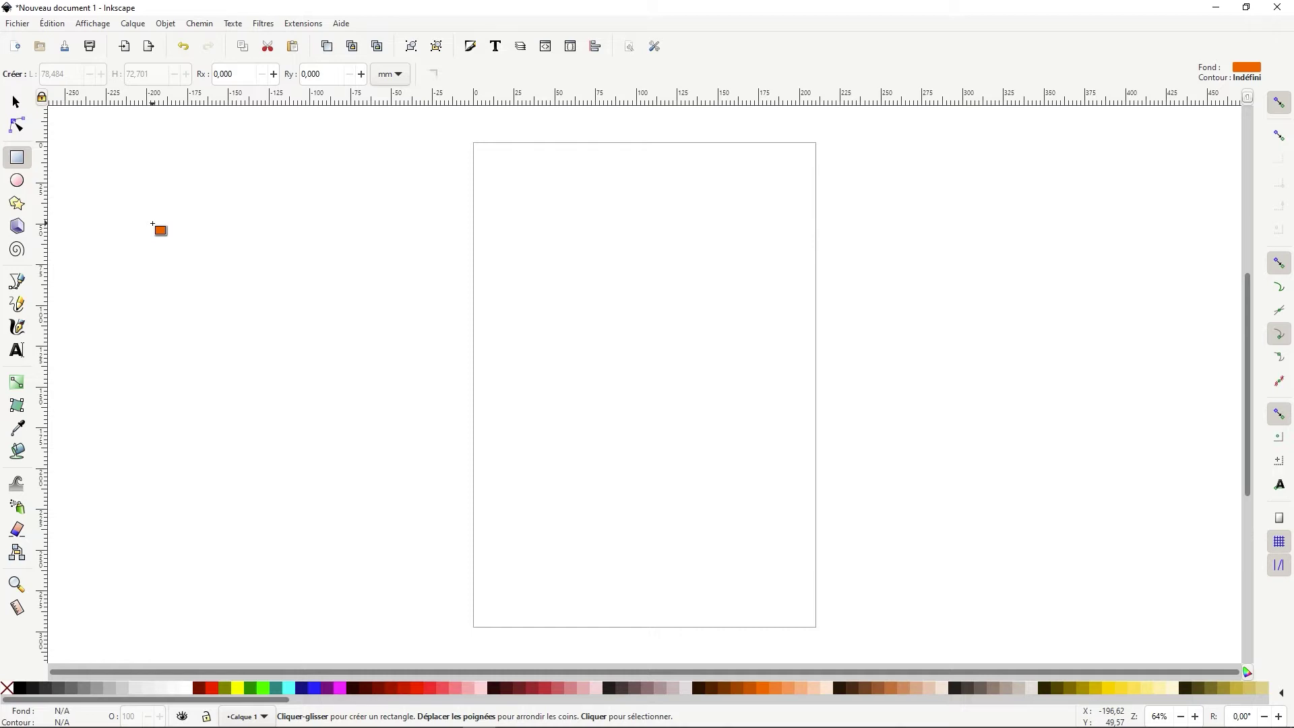
Step: Draw a tall ellipse with radii of about 36 and 61 mm on the page, and a nearly circular one of about 47 mm beside it
left_click(18, 181)
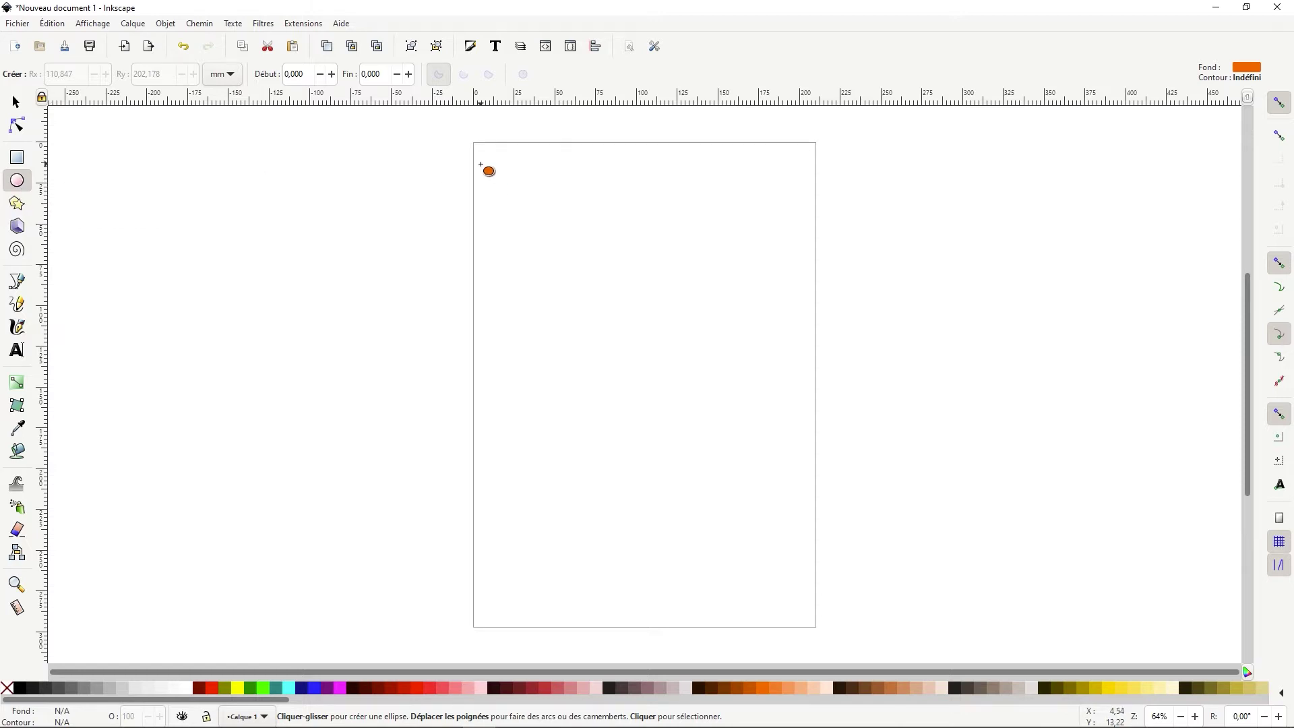
mouse_move(481, 164)
left_mouse_down()
mouse_move(623, 311)
mouse_move(564, 366)
mouse_move(597, 362)
left_mouse_up()
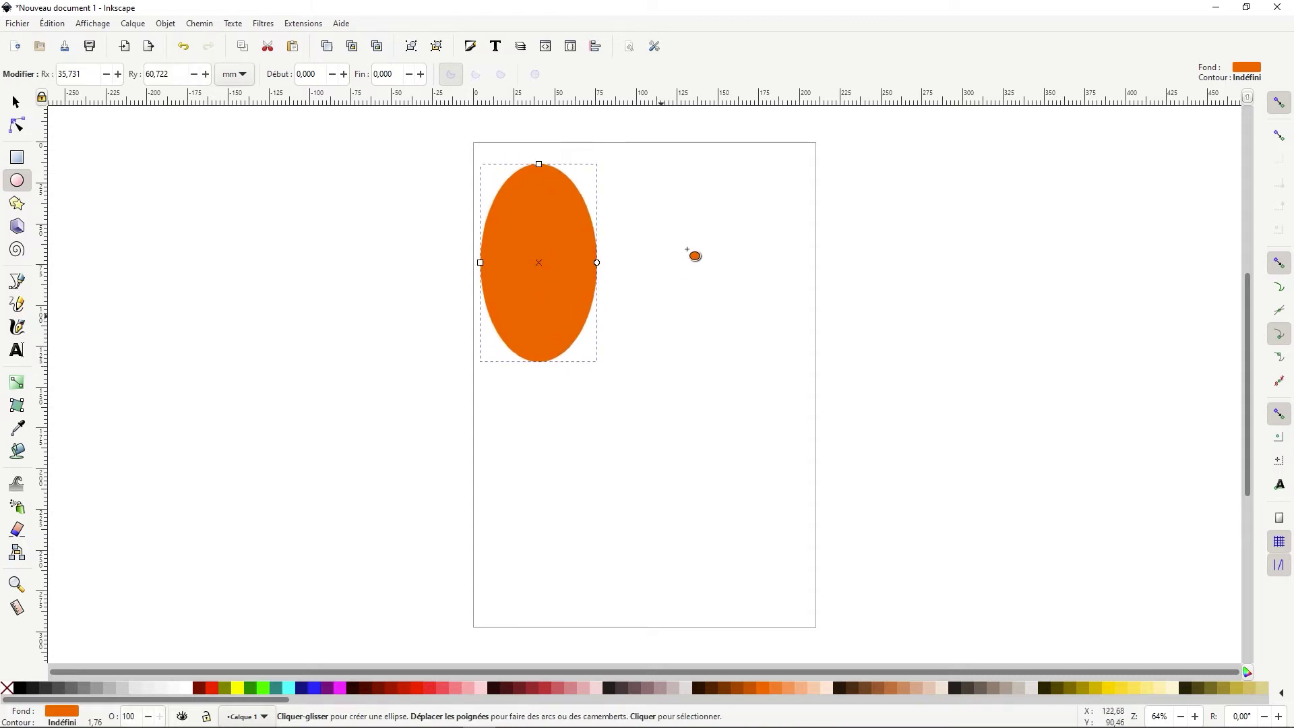
left_click_drag(641, 166, 794, 321)
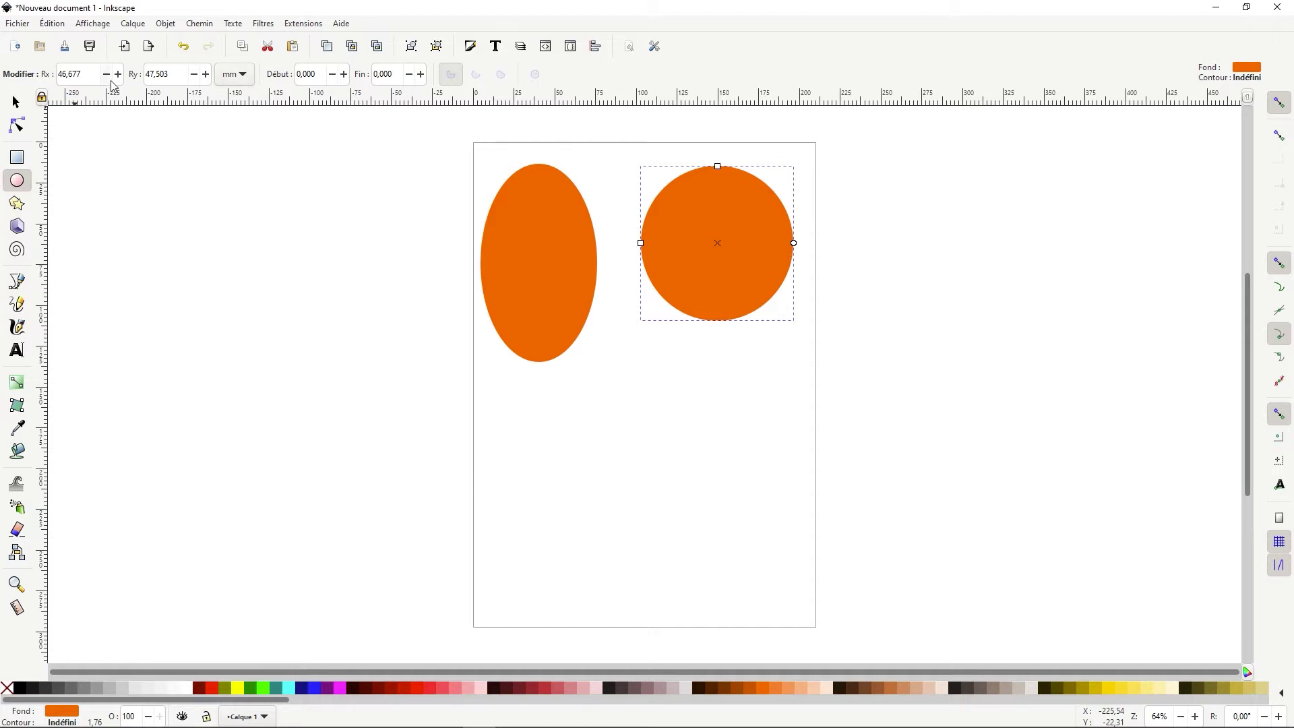
Step: Make the nearly circular ellipse a true circle with both radii (Rx and Ry) set to 50 mm
left_click_drag(91, 76, 49, 74)
type("50")
key("Tab")
type("50")
key("Return")
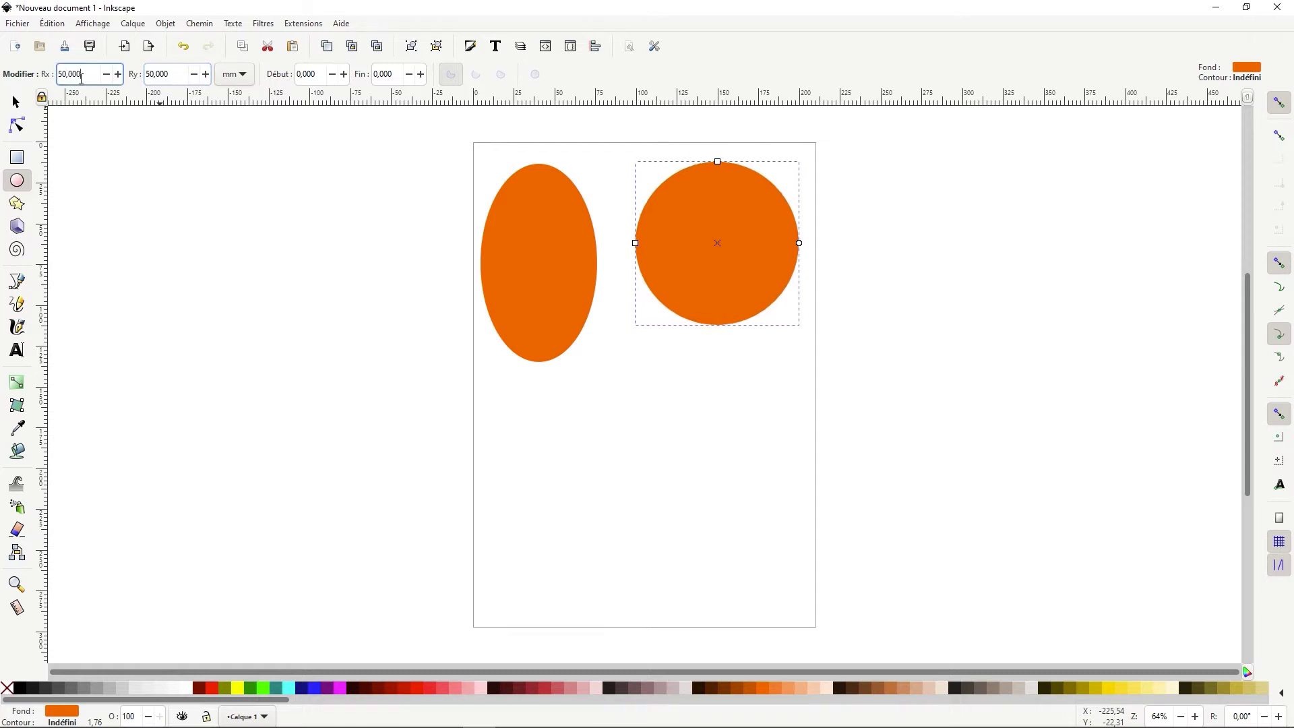
left_click(82, 78)
Step: Set the tall ellipse's horizontal radius (Rx) to 35 mm and its vertical radius (Ry) to 75 mm
left_click(549, 255)
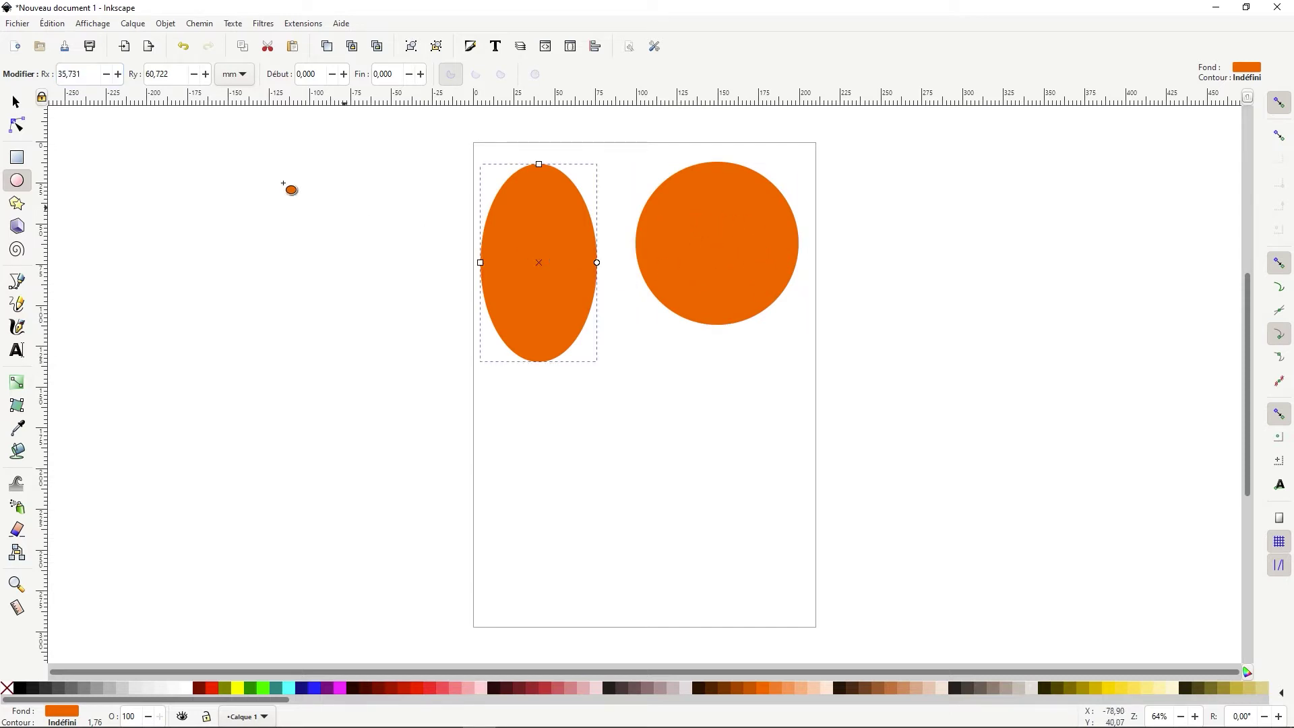
double_click(88, 71)
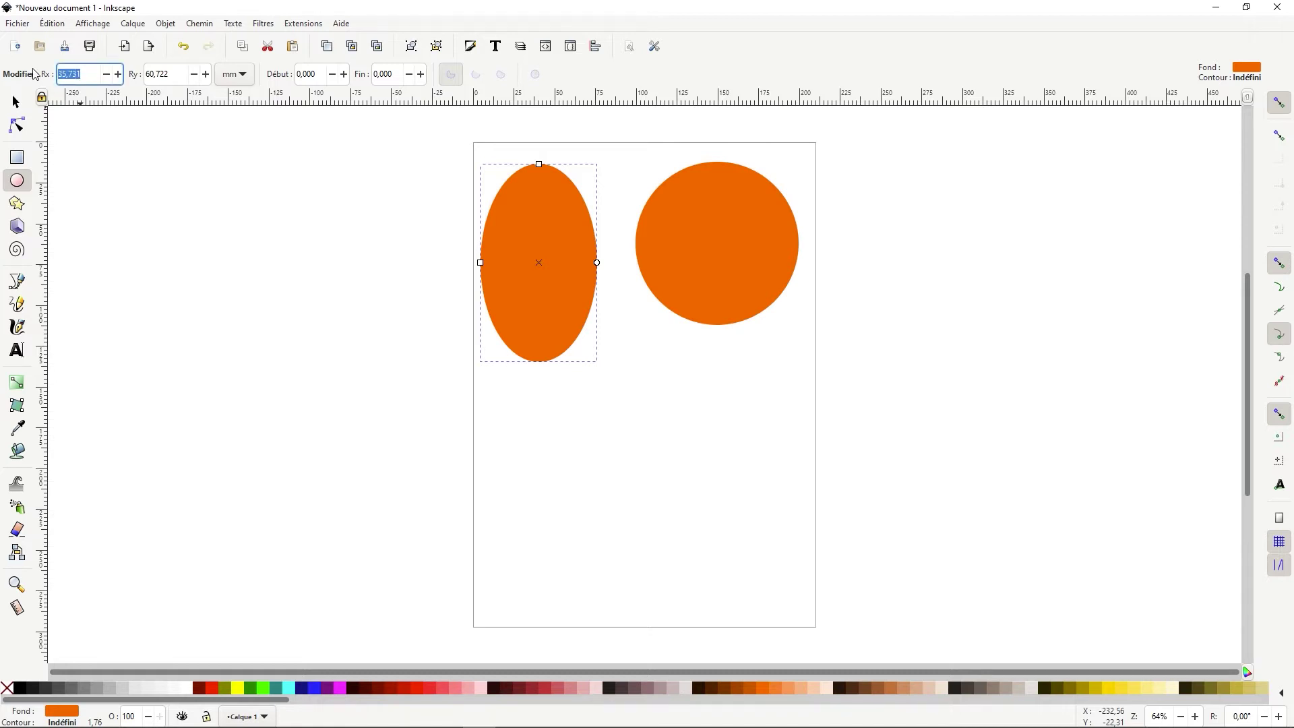
type("35")
key("Tab")
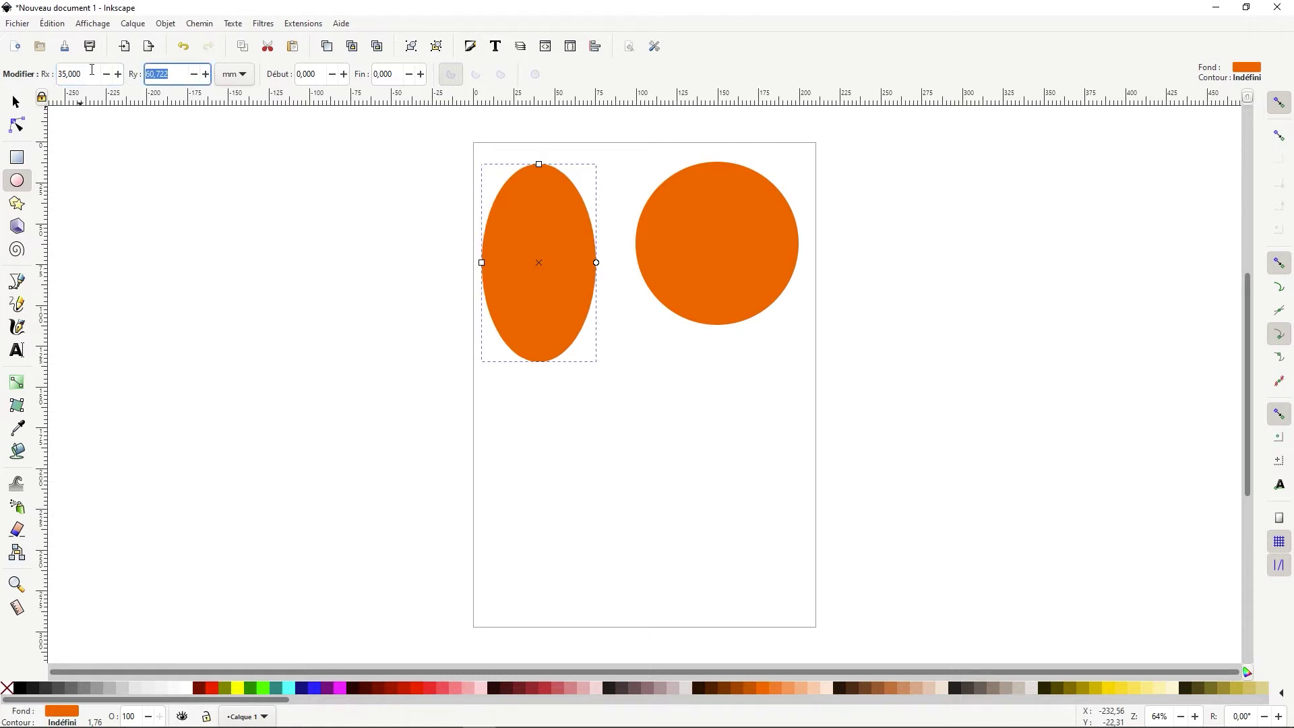
type("75")
key("Return")
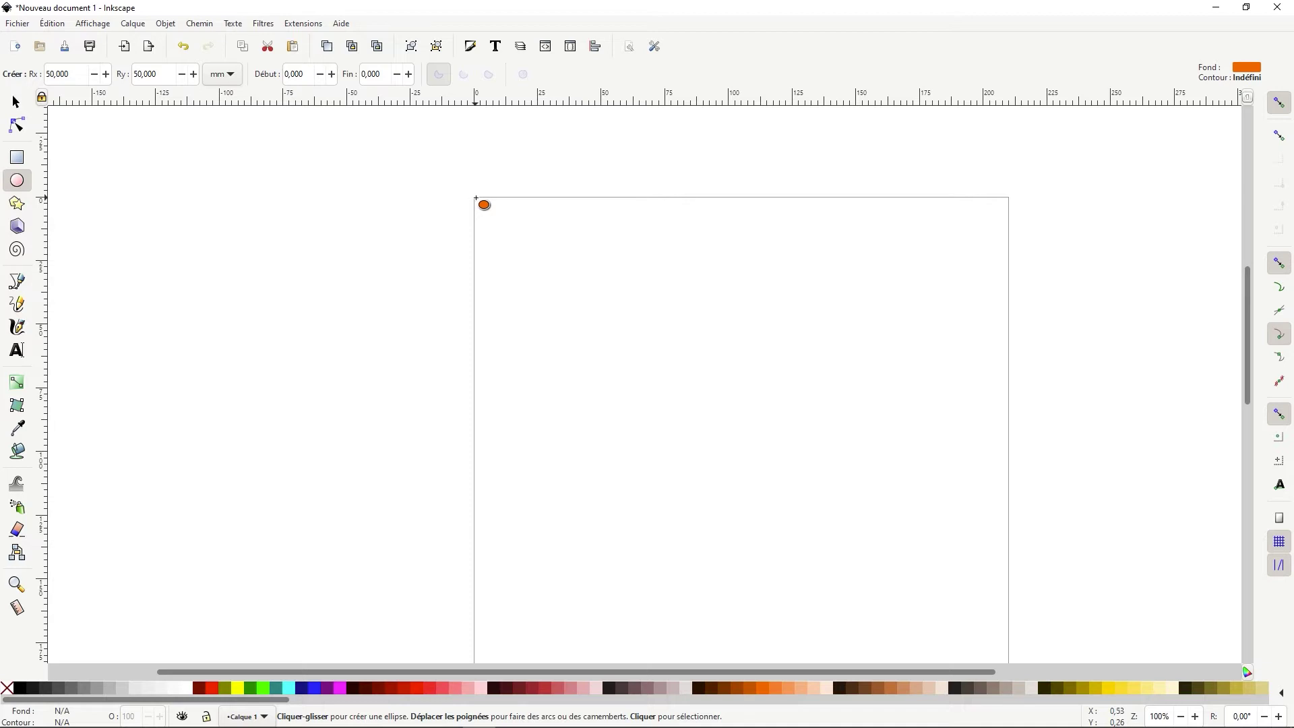
Step: Draw an ellipse starting from the page's upper-left corner and set both of its radii (Rx and Ry) to 50 mm
left_click_drag(475, 199, 738, 468)
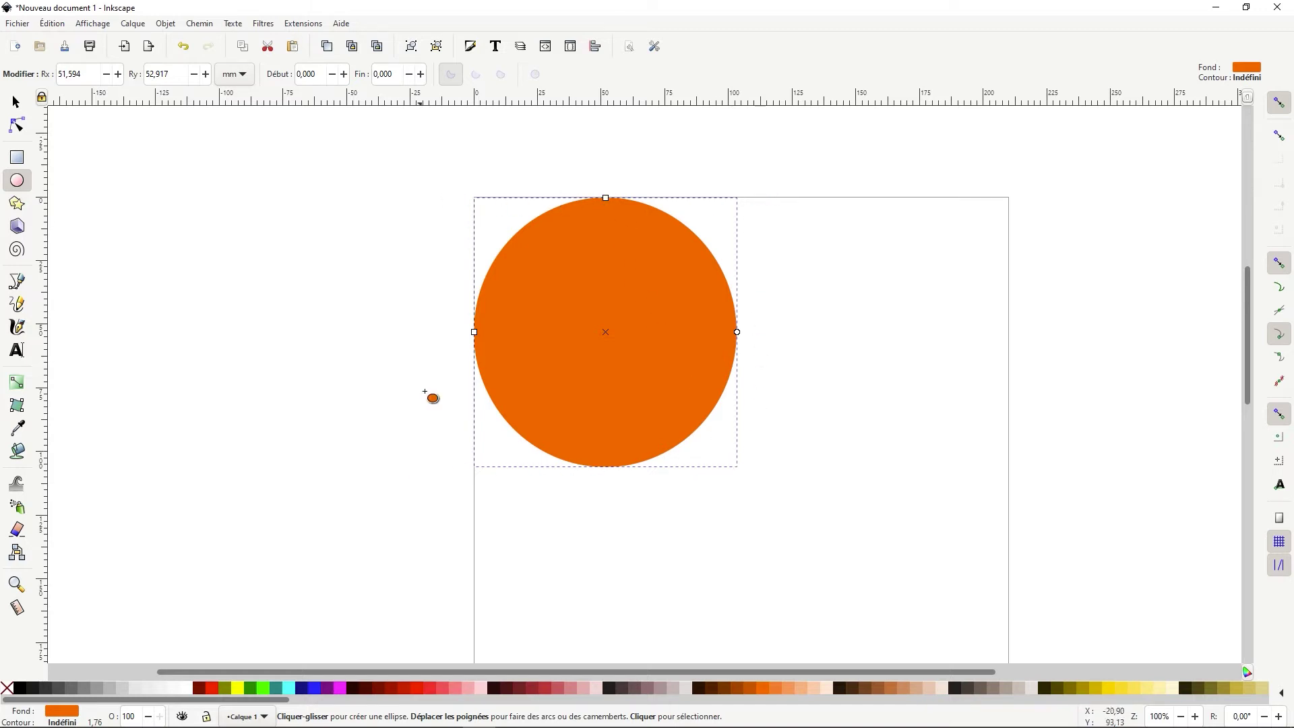
double_click(92, 73)
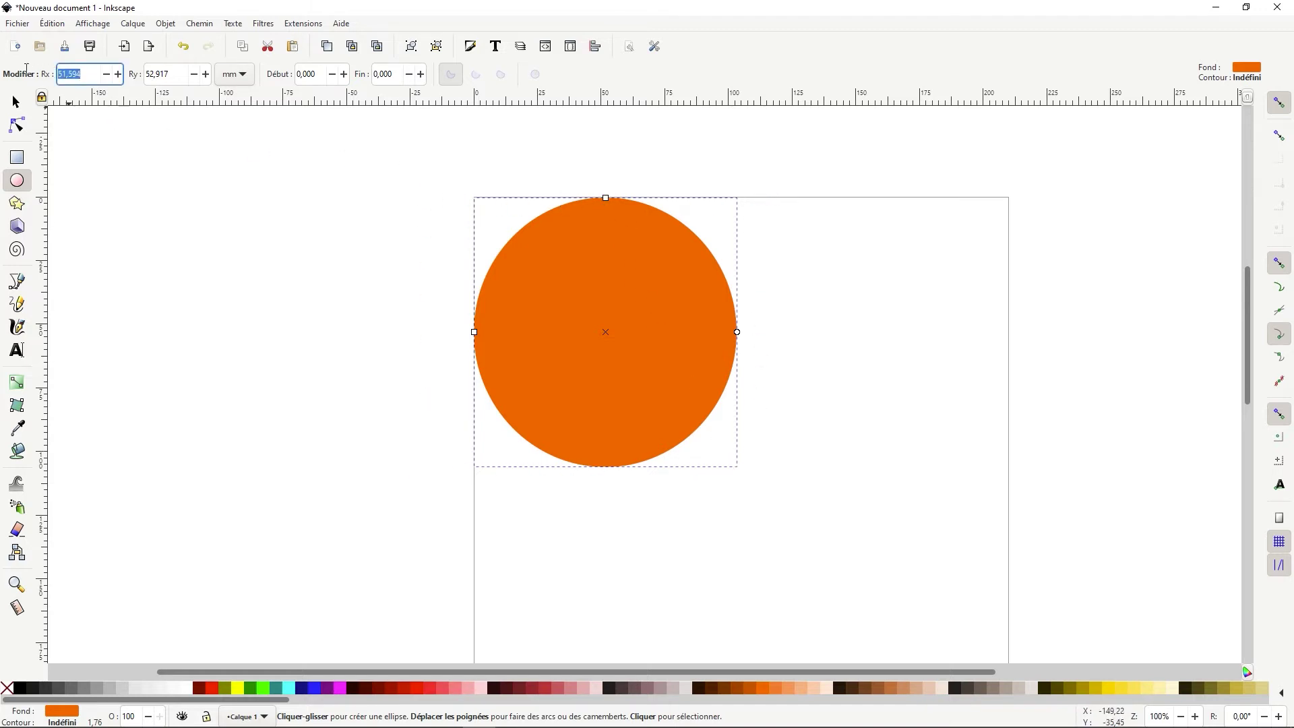
type("50")
key("Tab")
type("50")
key("Return")
left_click(87, 75)
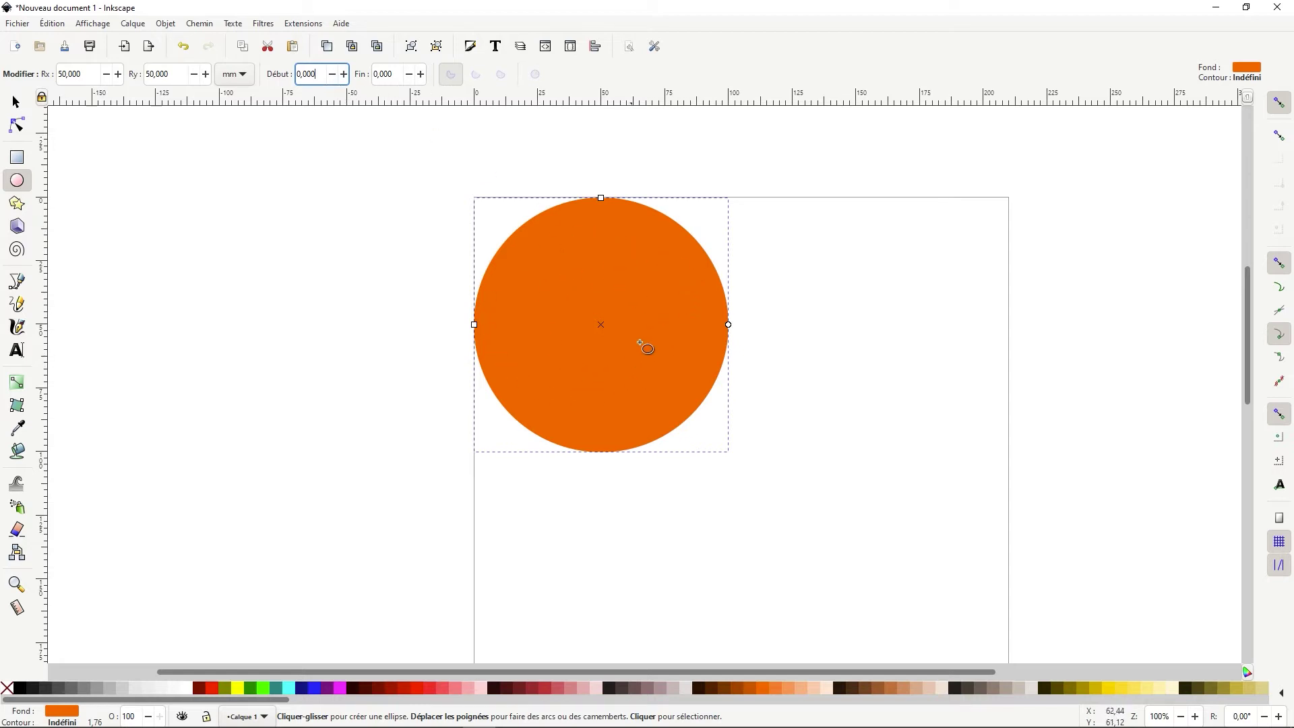
Step: Increase the circle's start angle (Début) gradually to about 84° to open a pie-shaped gap
left_click(345, 74)
left_click(345, 74)
left_click(345, 74)
left_click(345, 74)
left_click(345, 74)
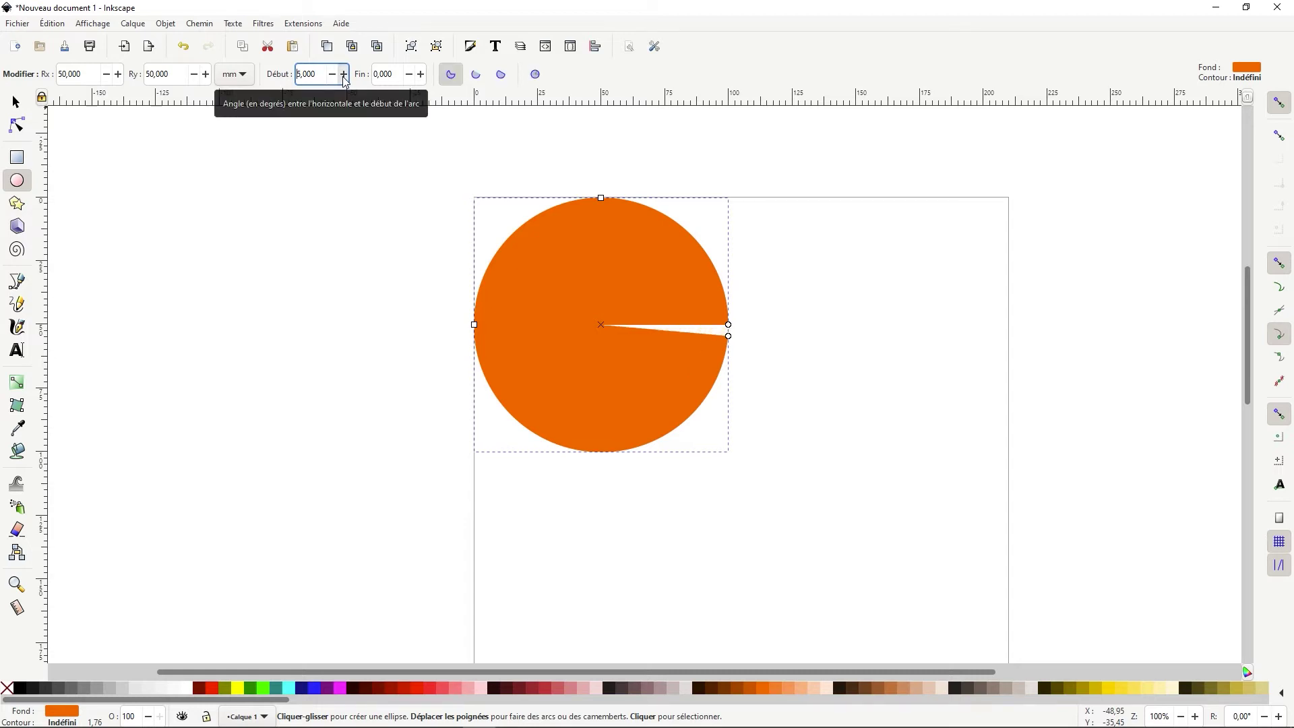
left_click(344, 74)
left_click(344, 74)
left_click(344, 74)
left_click(344, 74)
left_click(344, 74)
left_click(345, 74)
left_click(344, 74)
left_click(344, 74)
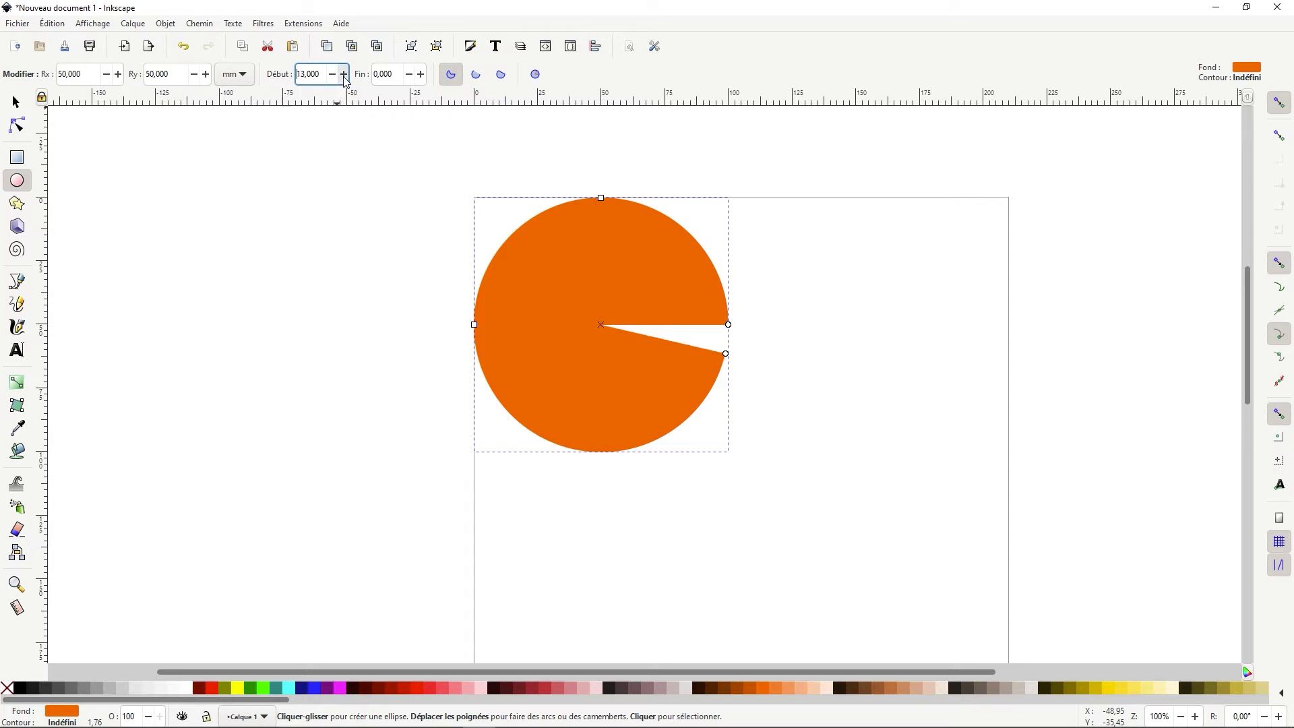
left_click(345, 74)
Step: Set the pie shape's start angle (Début) to 90°
left_click_drag(344, 76, 277, 72)
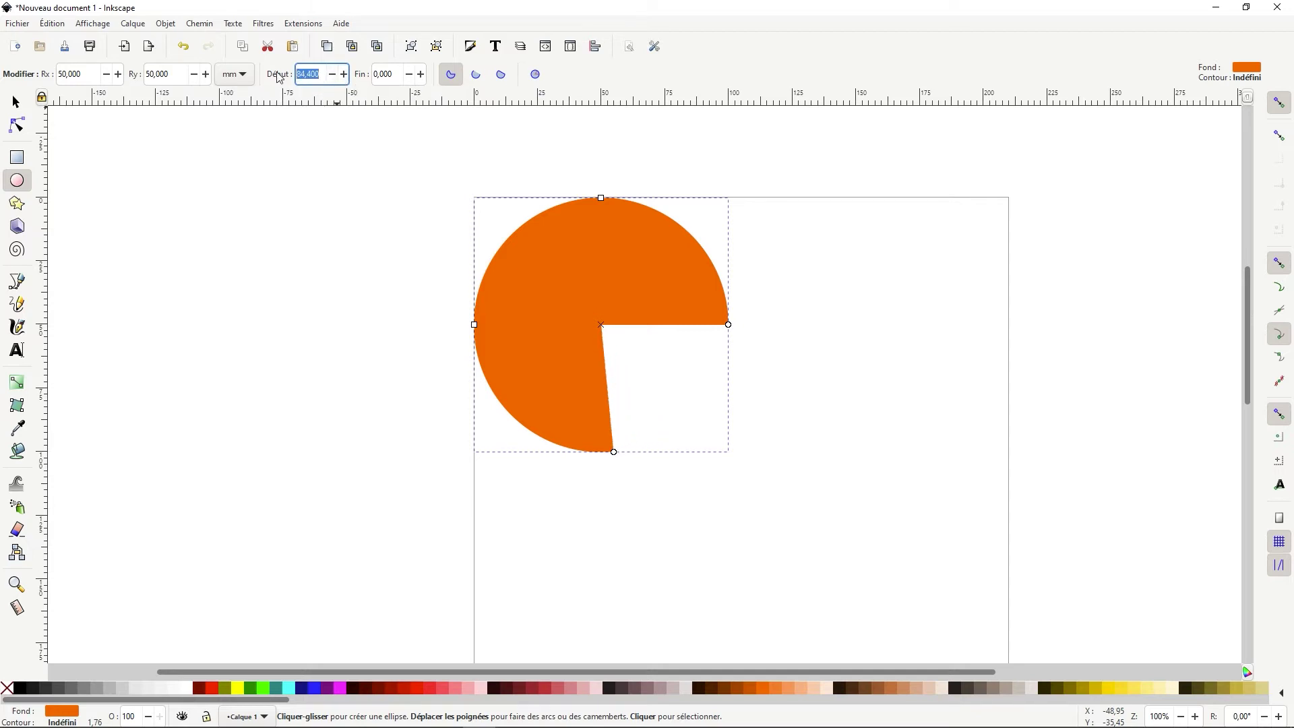
type("90")
key("Return")
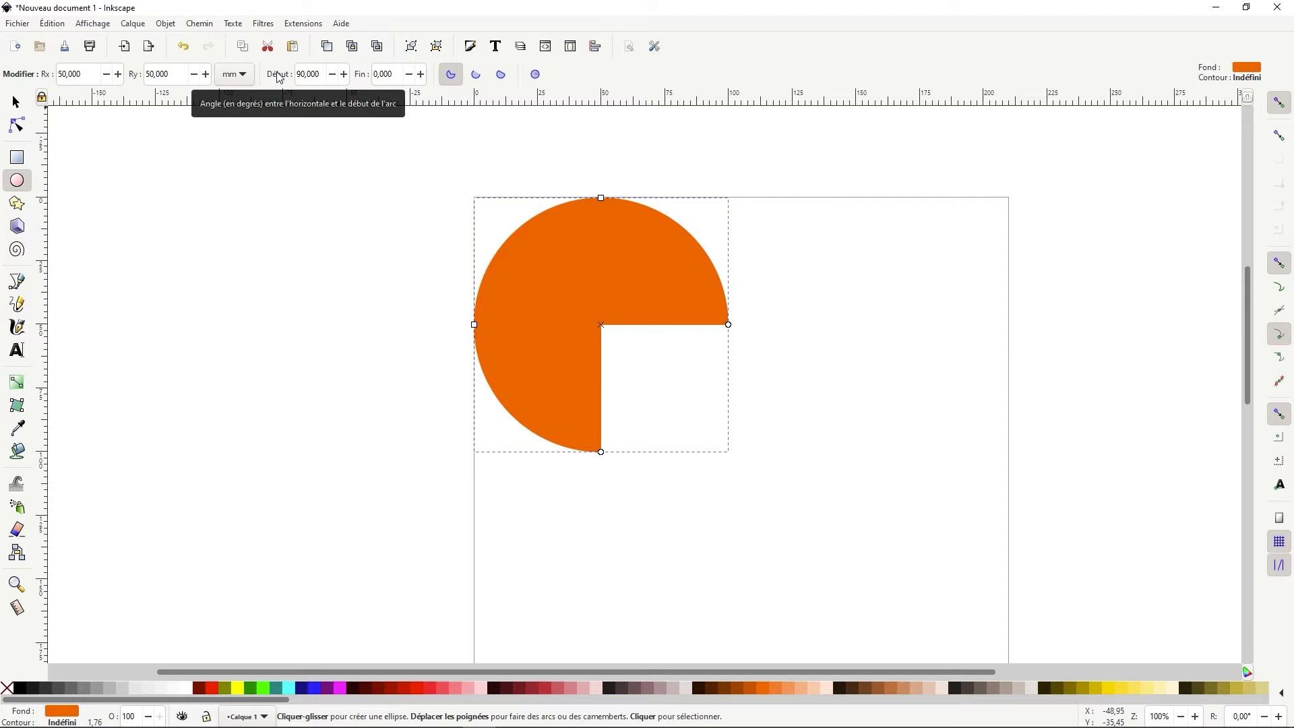
Step: Set the pie shape's start angle (Début) to 150°
double_click(319, 78)
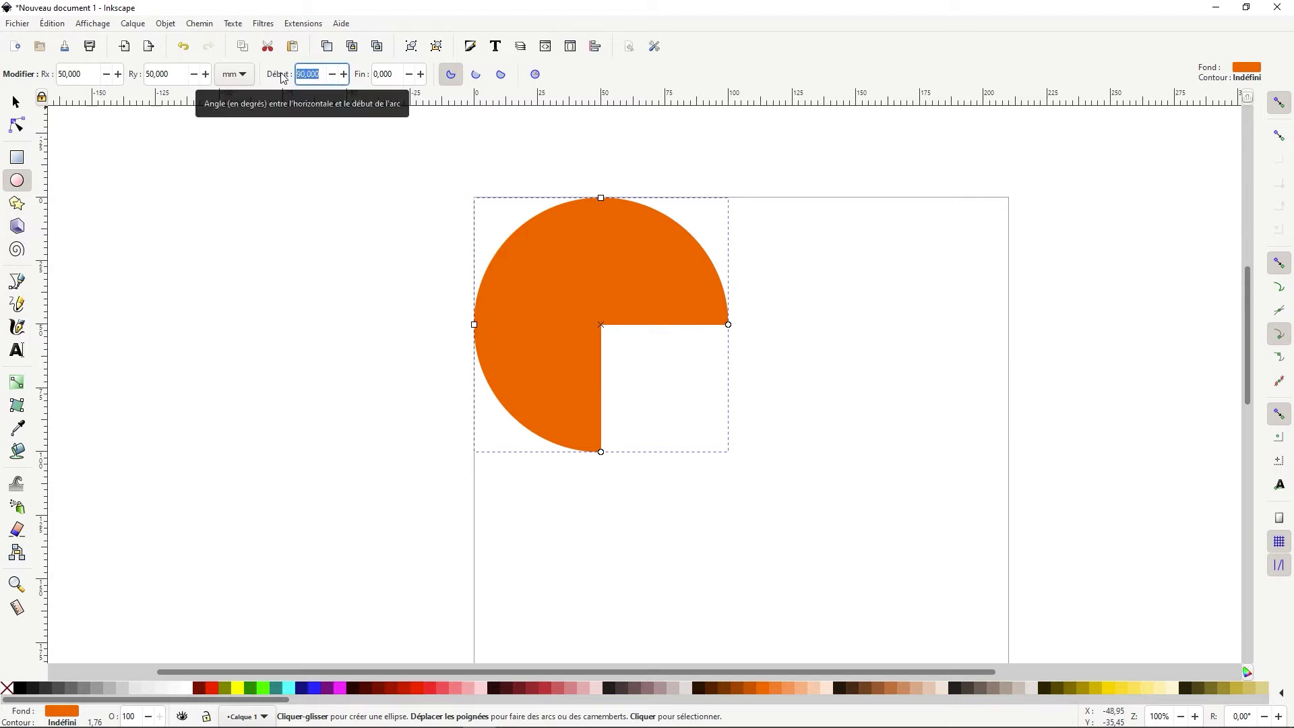
type("150")
key("Tab")
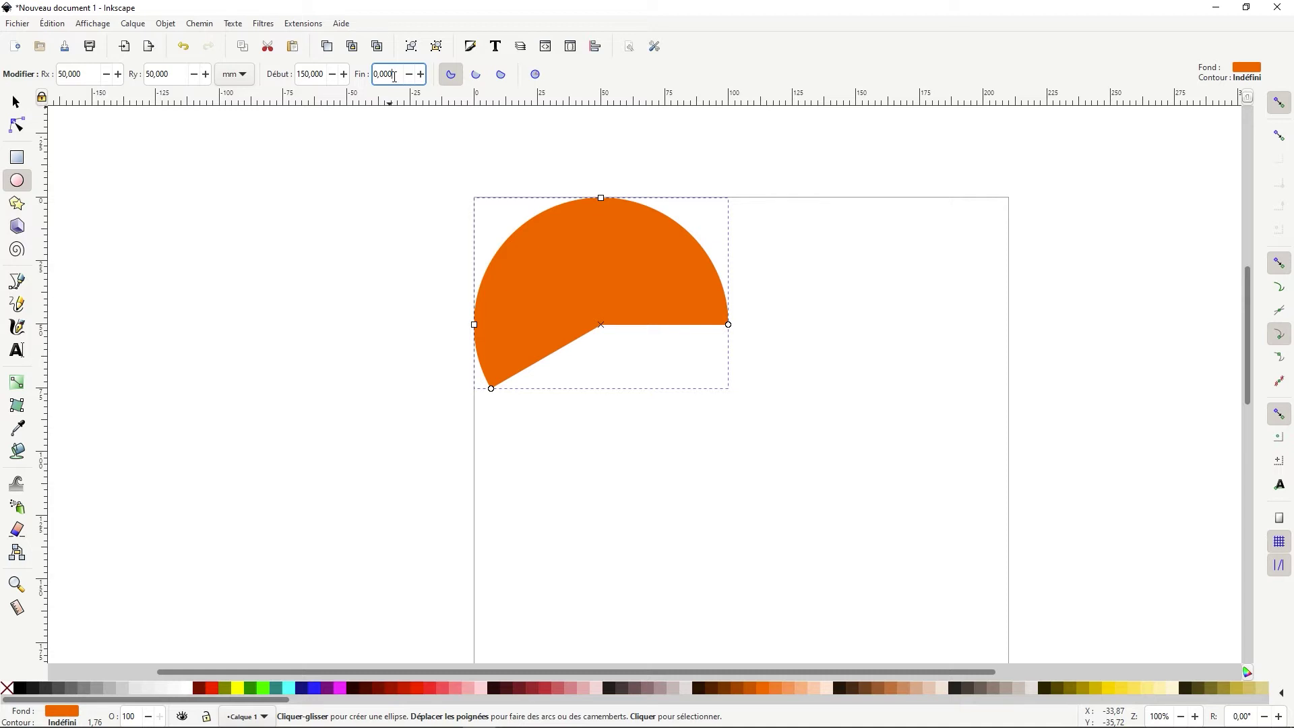
Step: Increase the pie shape's end angle (Fin) gradually to 12.1°
left_click_drag(395, 77, 383, 78)
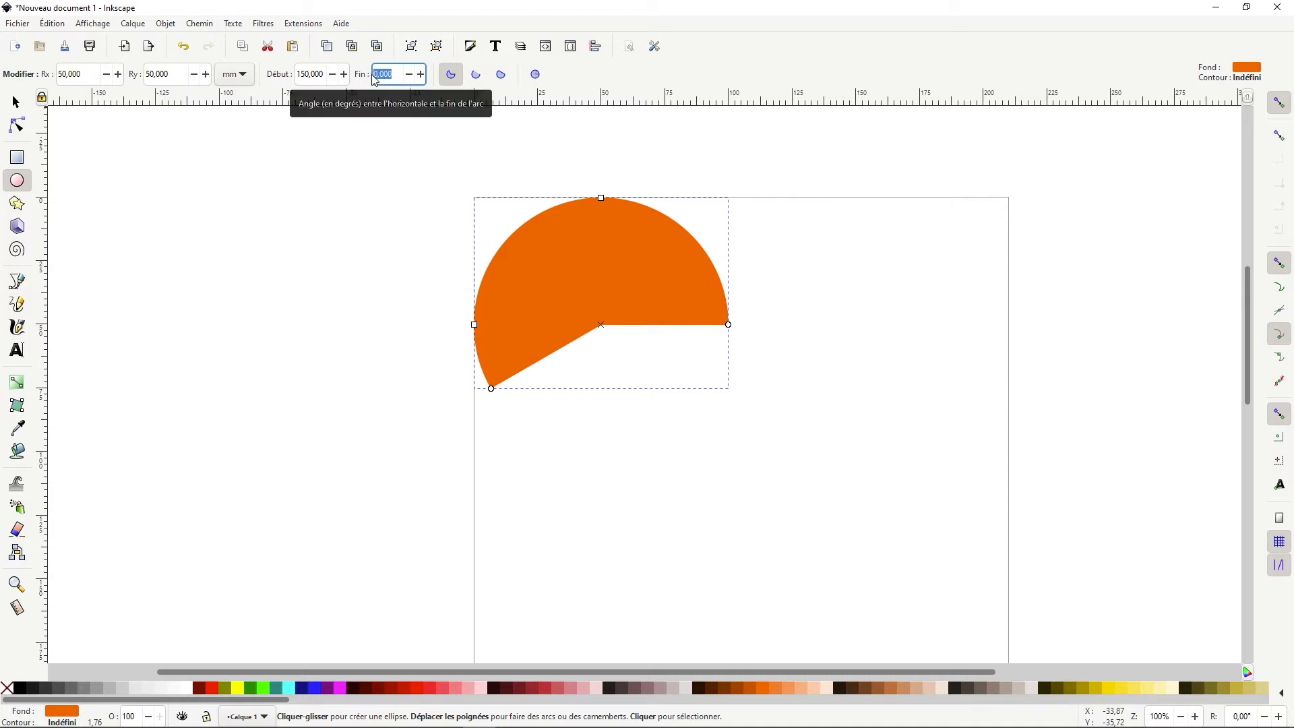
left_click(423, 76)
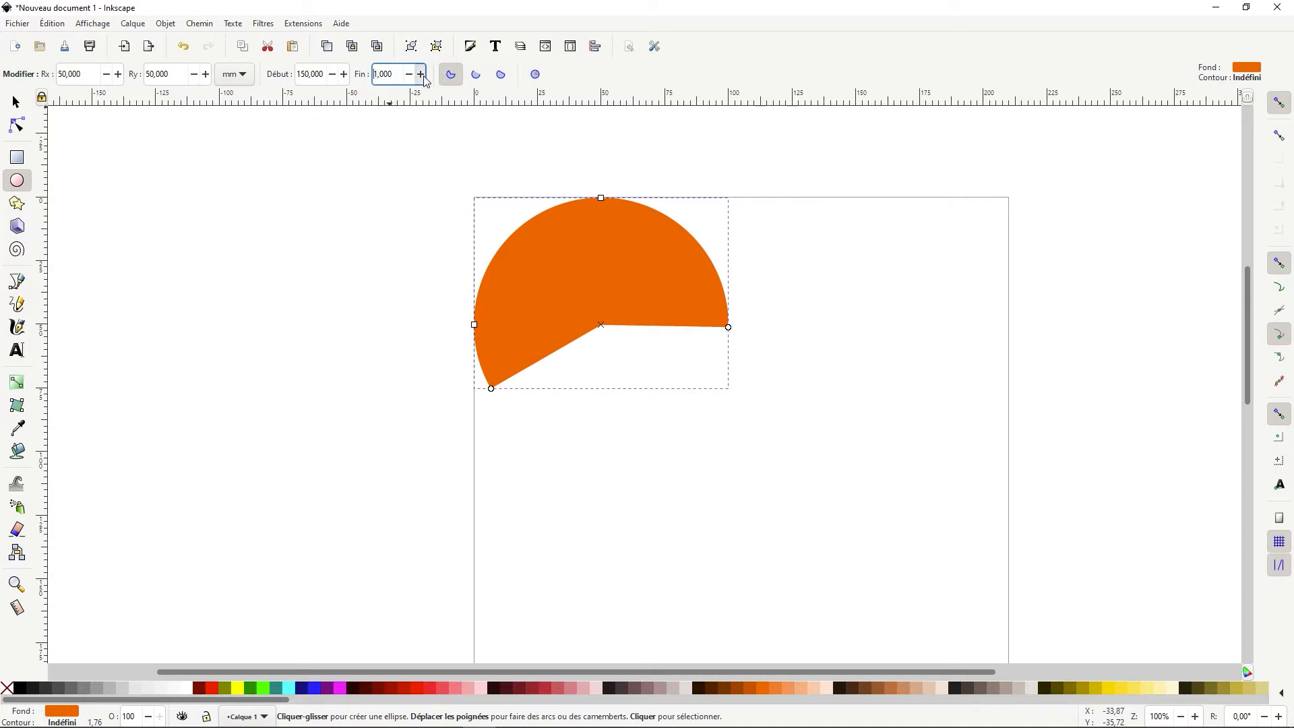
left_click(409, 74)
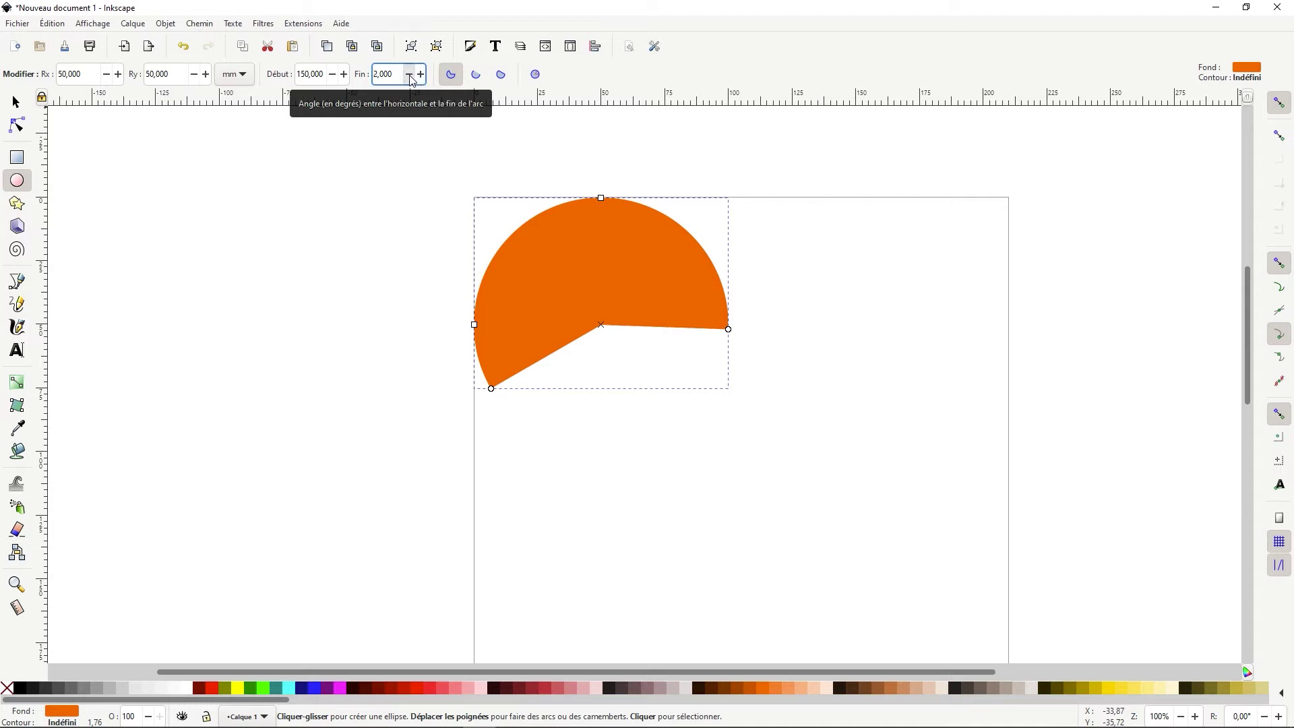
left_click_drag(413, 80, 427, 82)
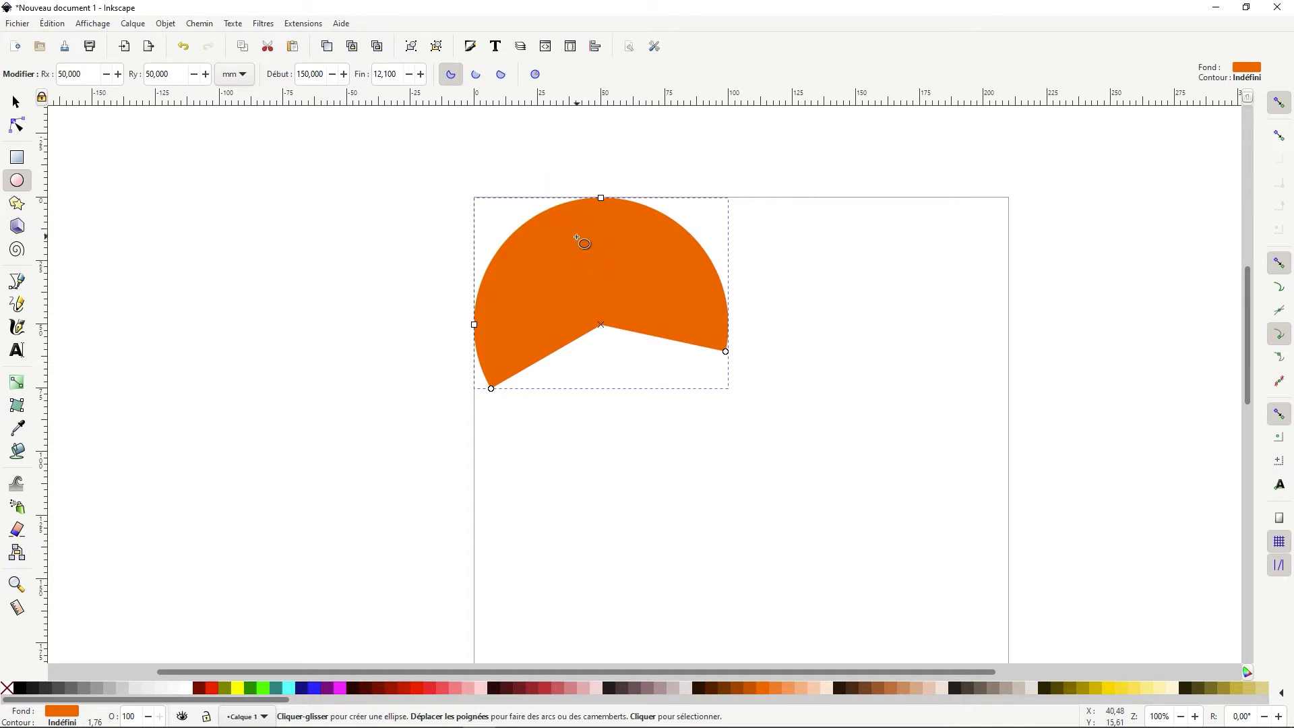
Step: Remove the pie shape's fill and give it a flat black stroke
left_click(475, 53)
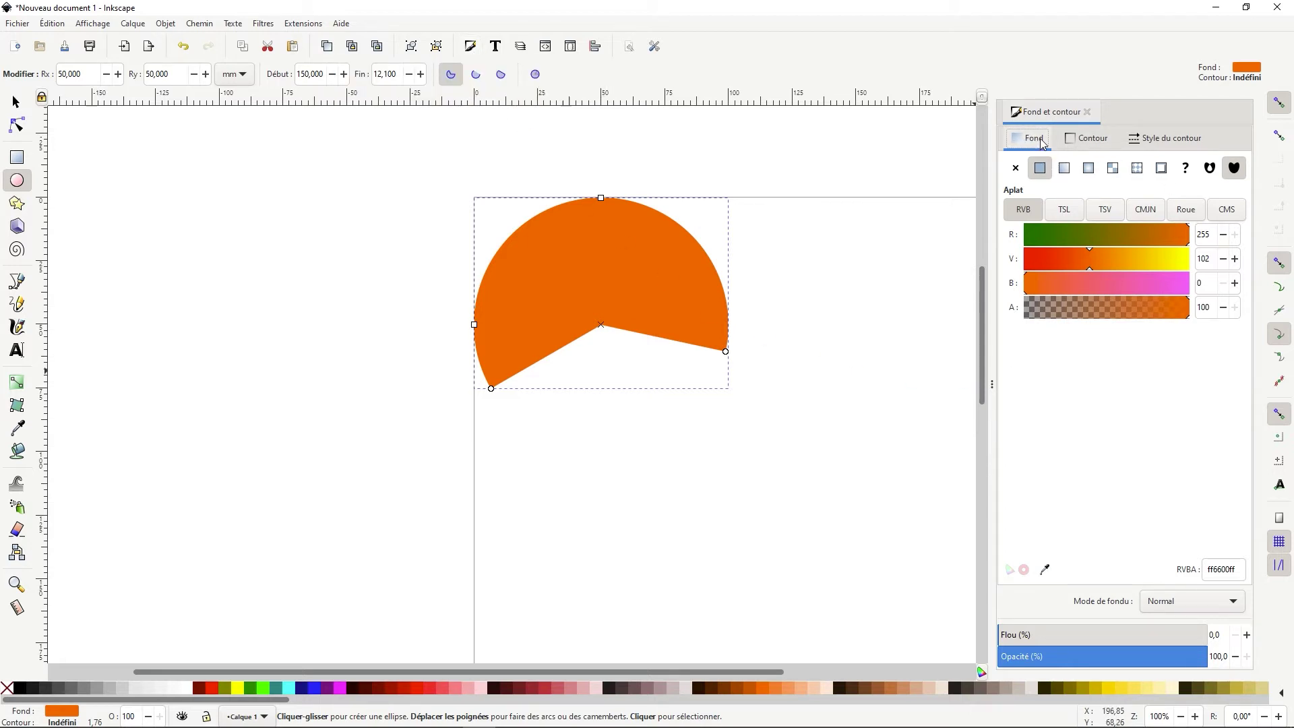
left_click(1015, 168)
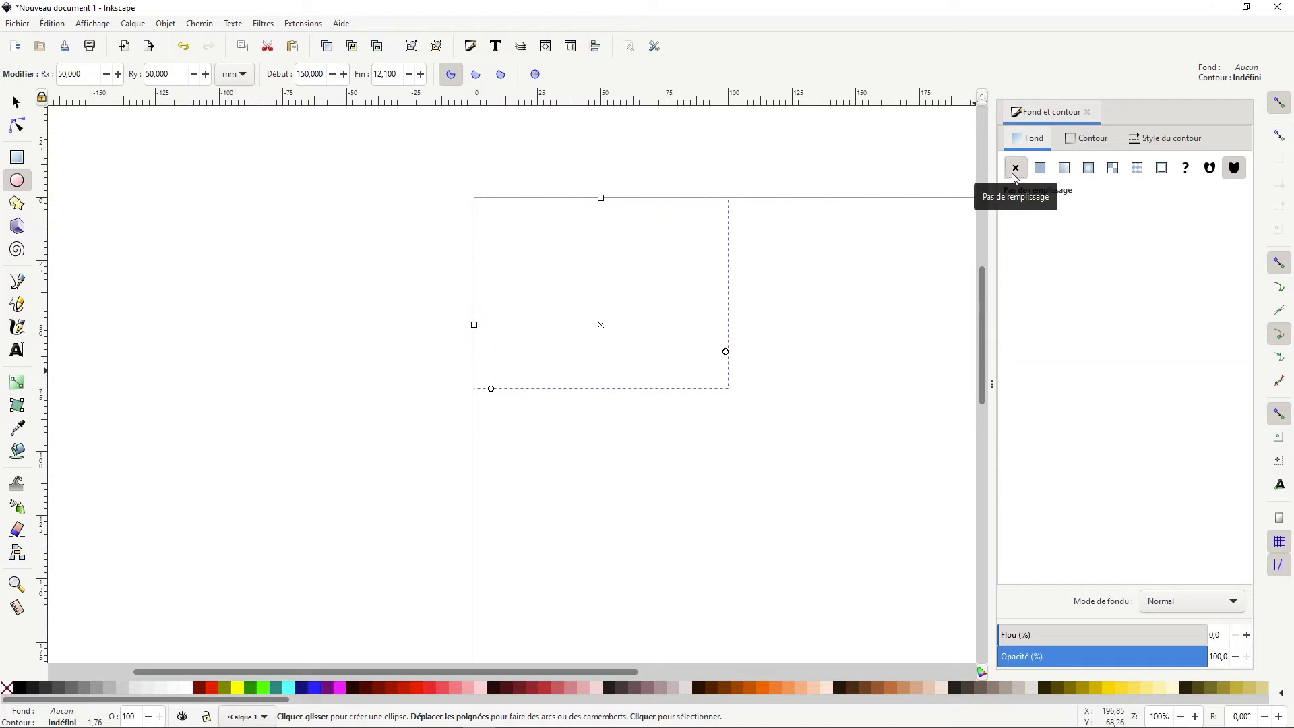
left_click(1083, 143)
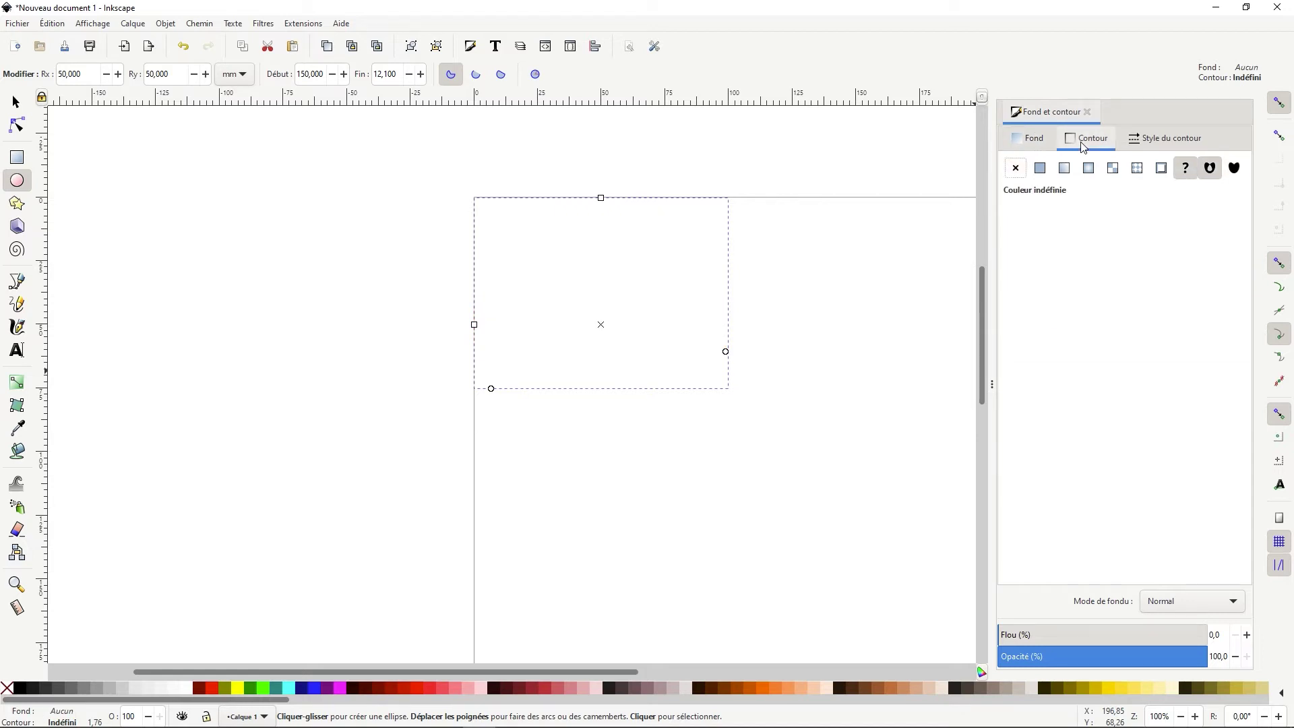
left_click(1040, 169)
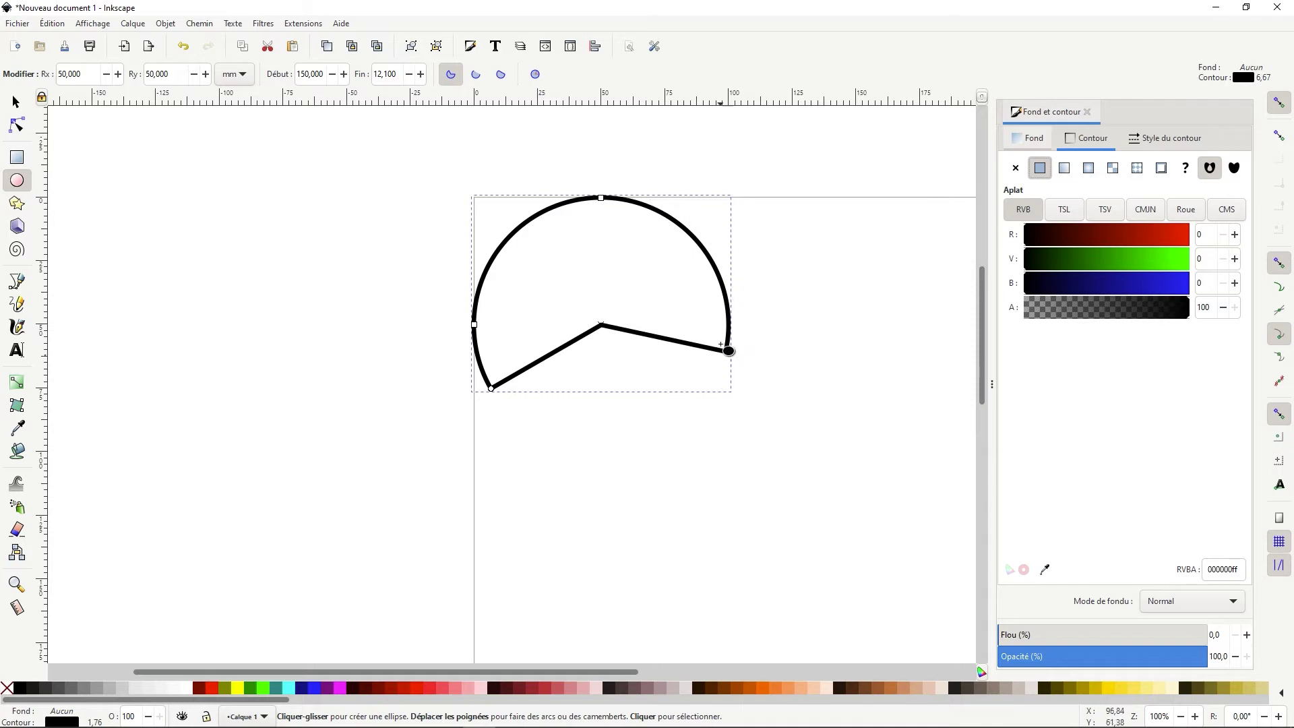
Step: Lower the pie shape's start angle (Début) to 86.6° and raise its end angle (Fin) to 47.3°
left_click(332, 74)
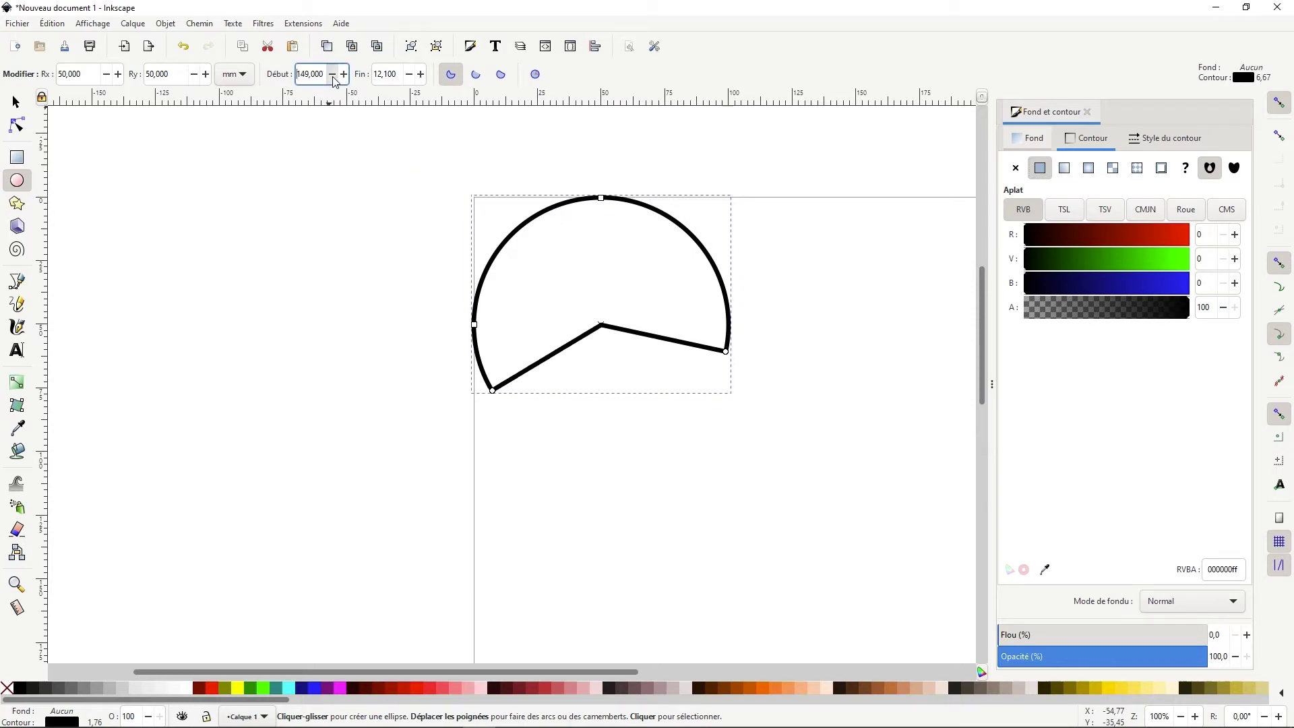
scroll(335, 80, "down", 15)
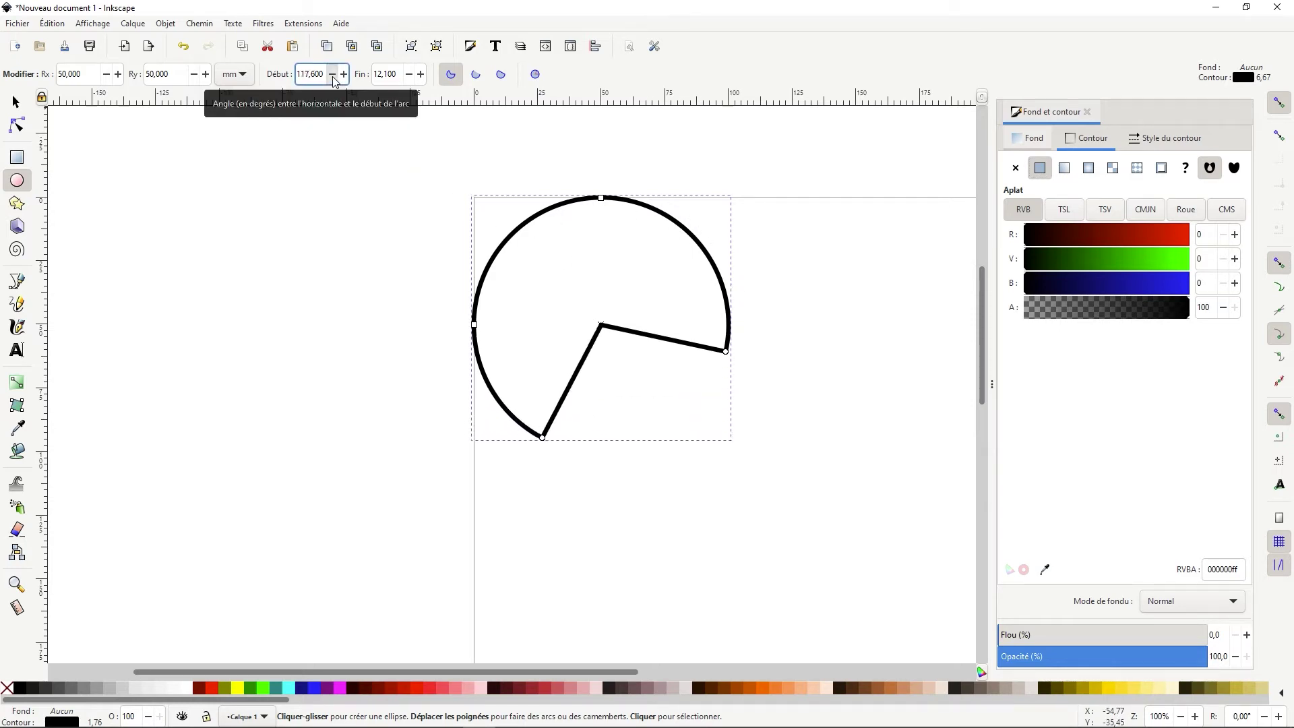
scroll(335, 81, "down", 15)
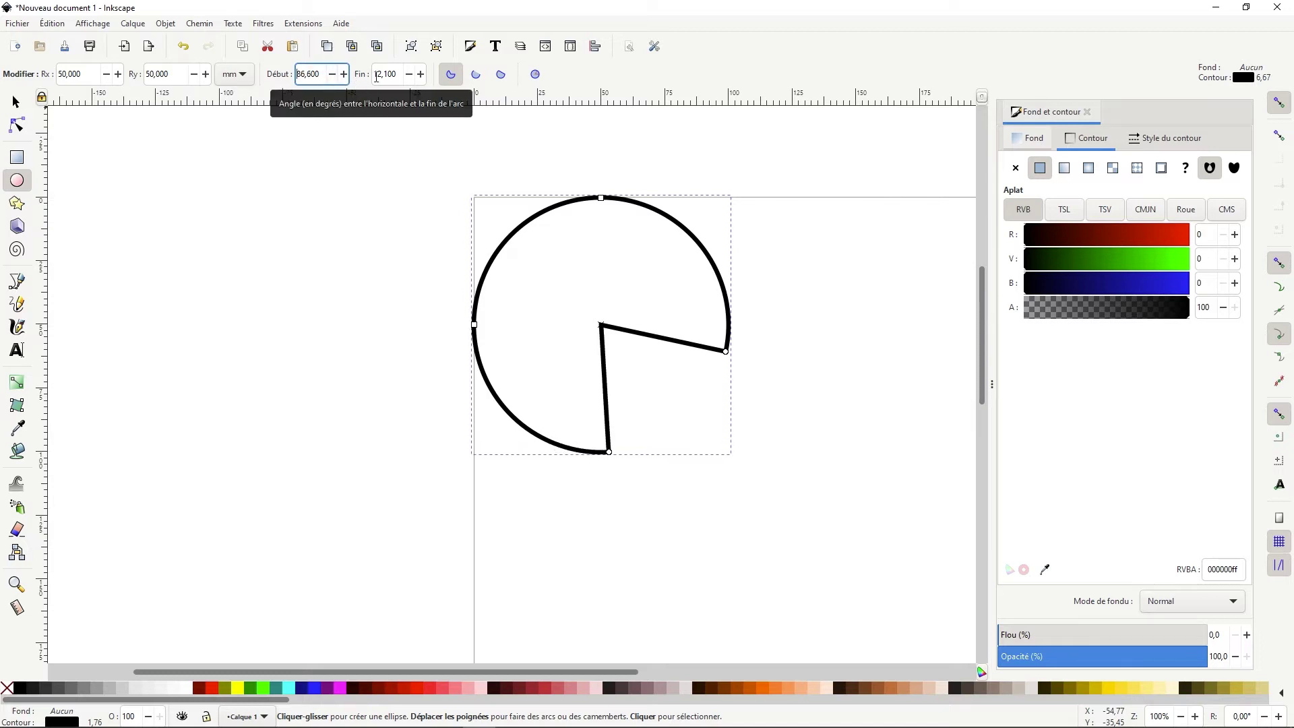
left_click(421, 77)
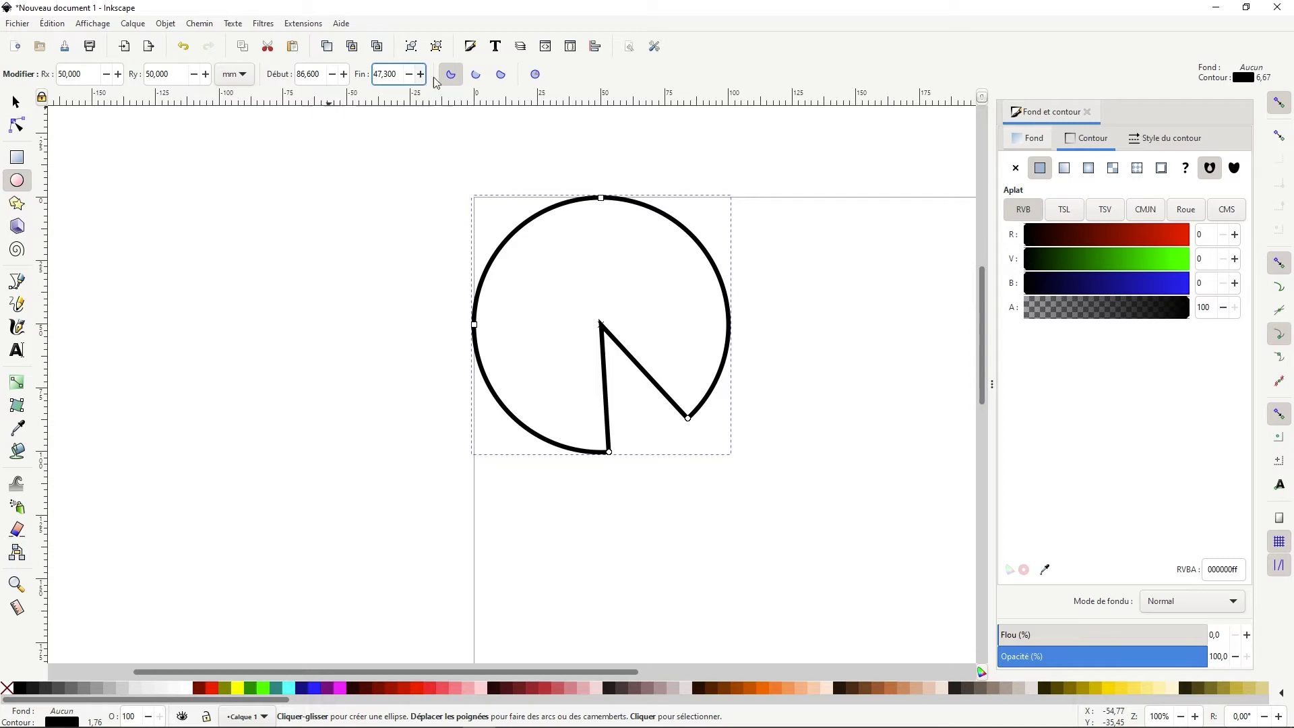
Step: Convert the pie shape into an open arc with a start angle of 90° and an end angle of 0°
left_click(475, 77)
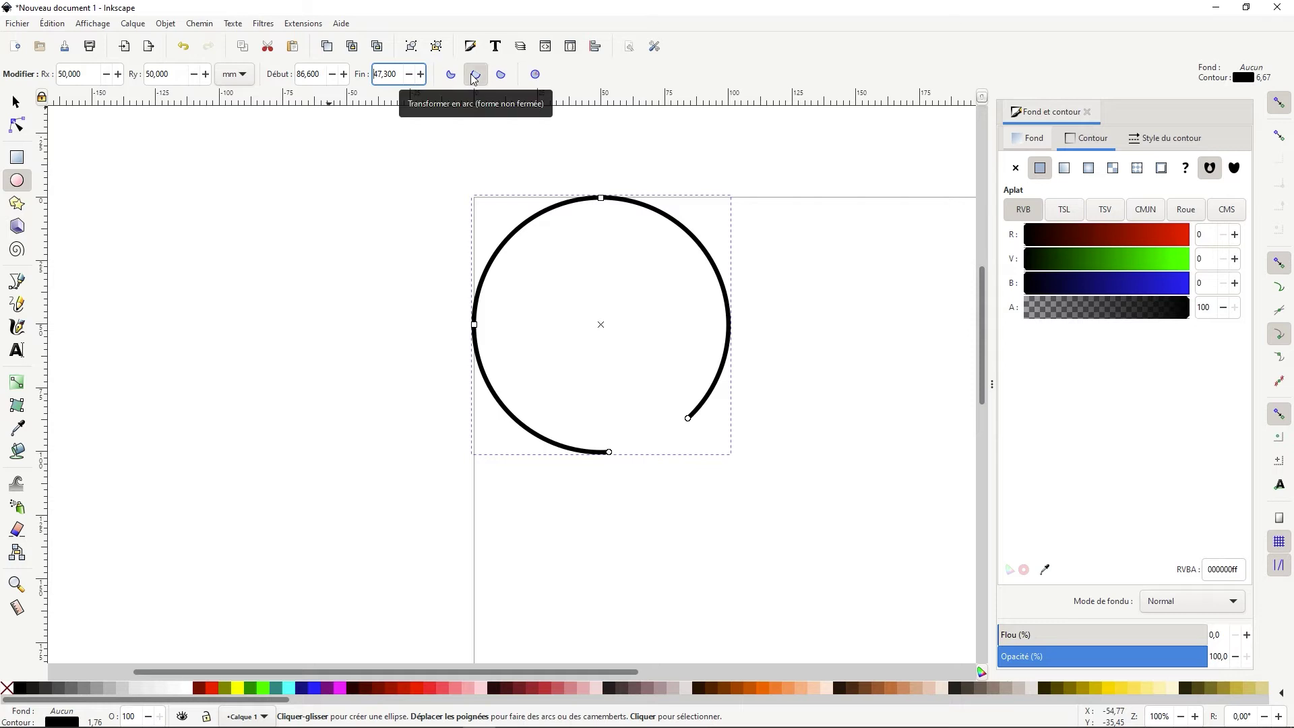
left_click(412, 76)
left_click(412, 76)
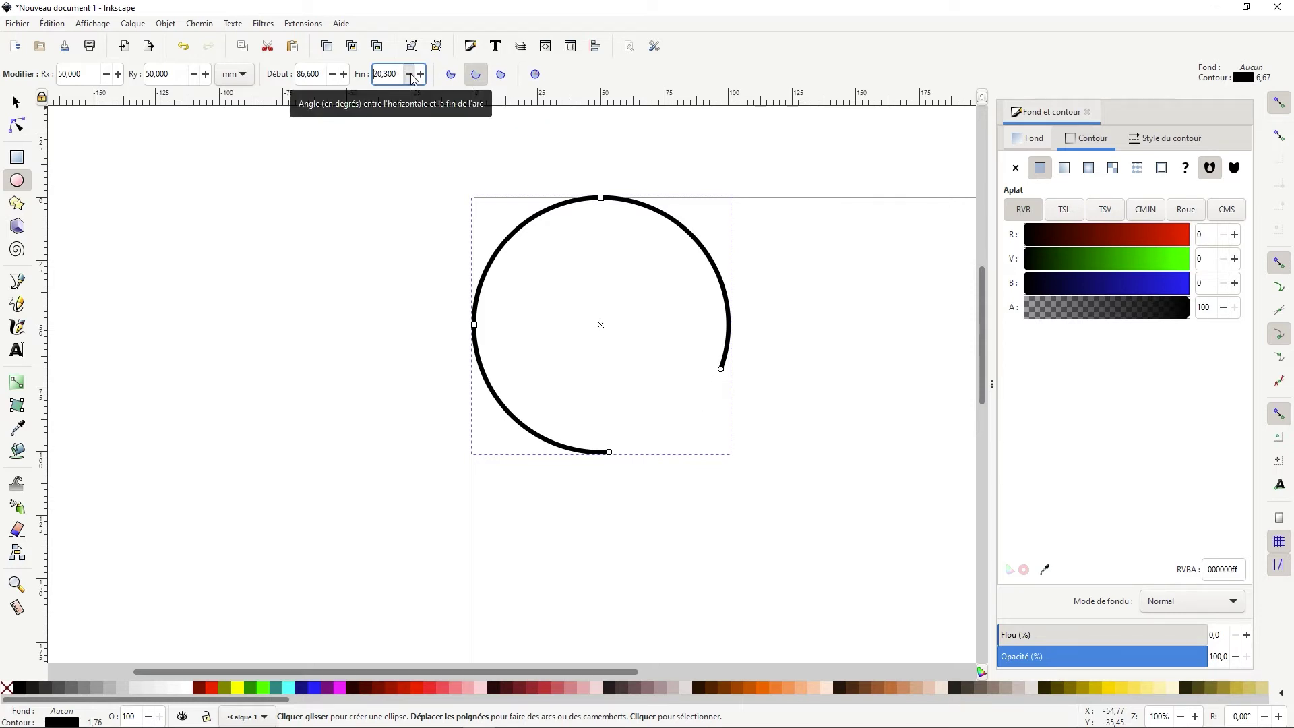
left_click(413, 77)
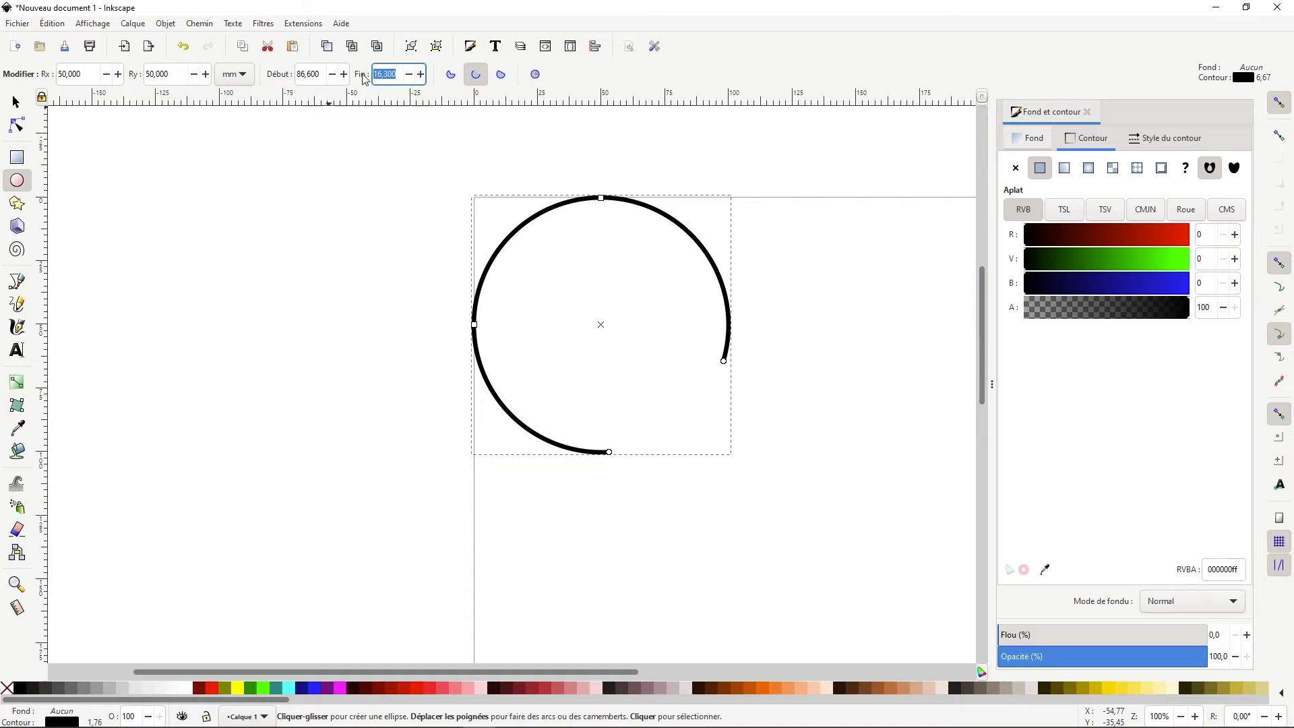
type("0")
key("shift+Tab")
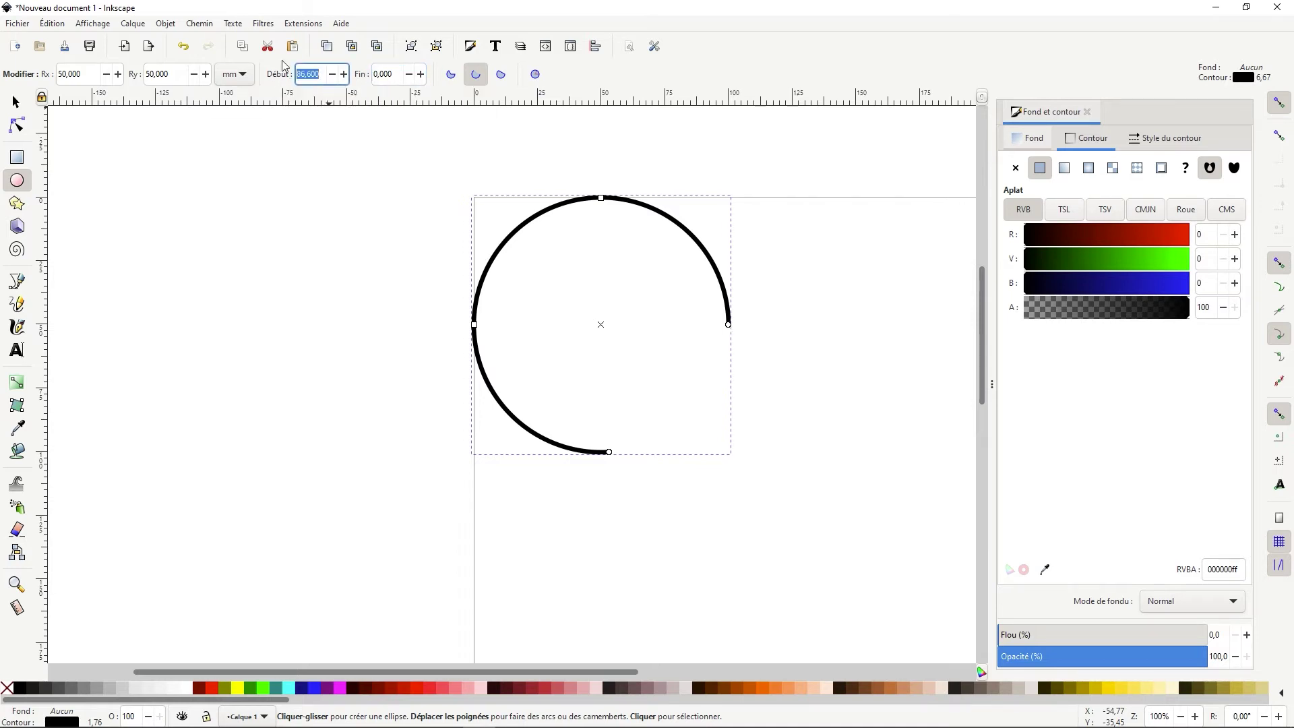
type("90")
left_click(389, 78)
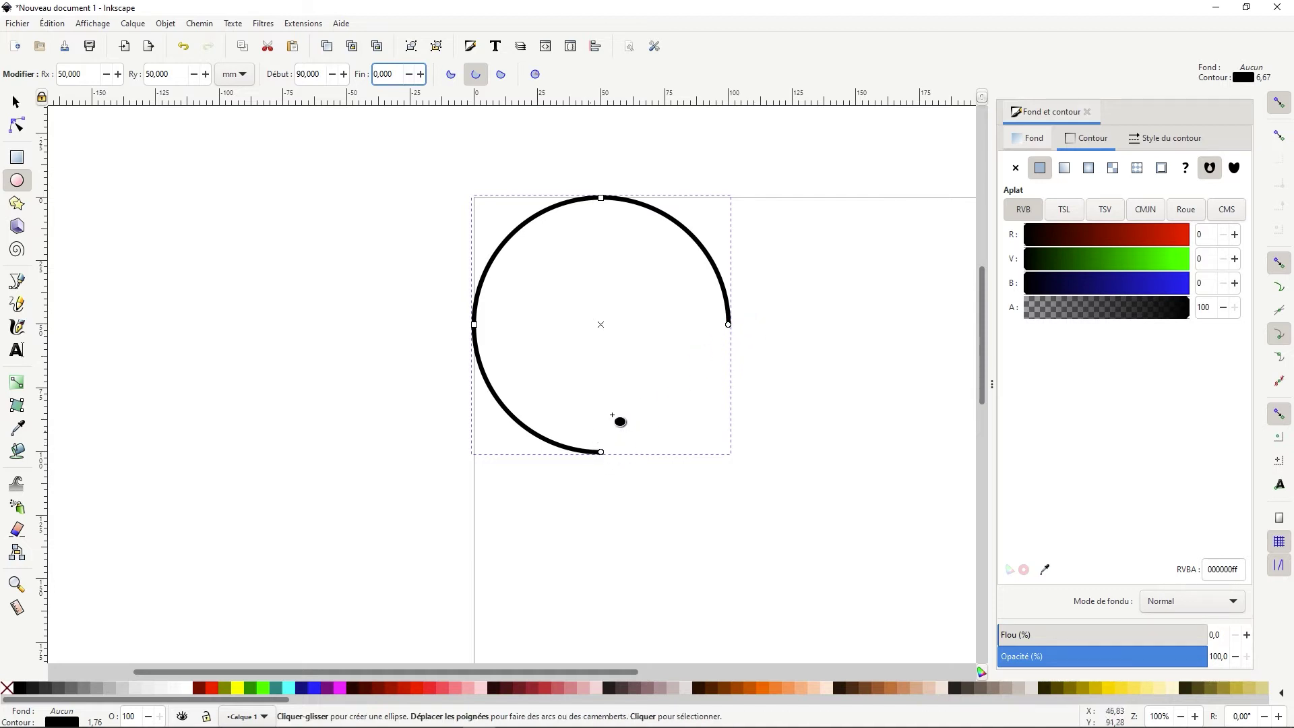
Step: Convert the arc into a closed chord with a start angle of 180°, and restore the shape to a whole circle
left_click(501, 76)
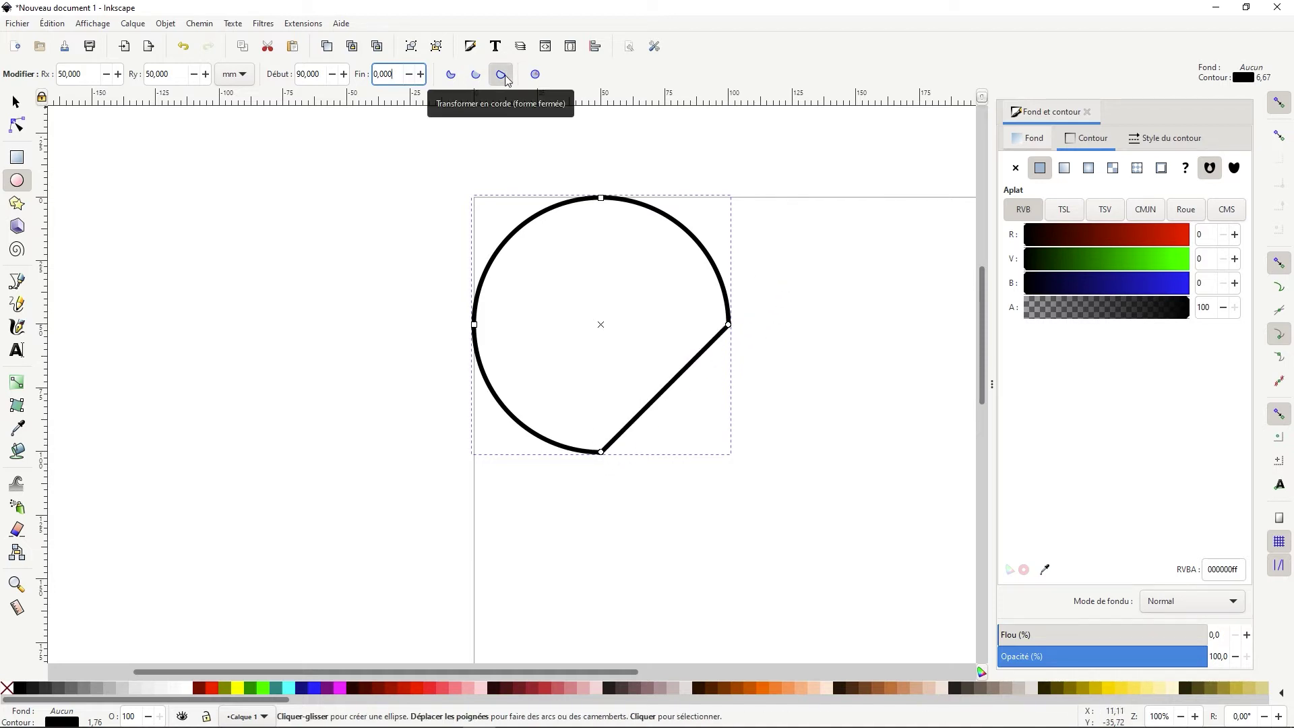
left_click(345, 78)
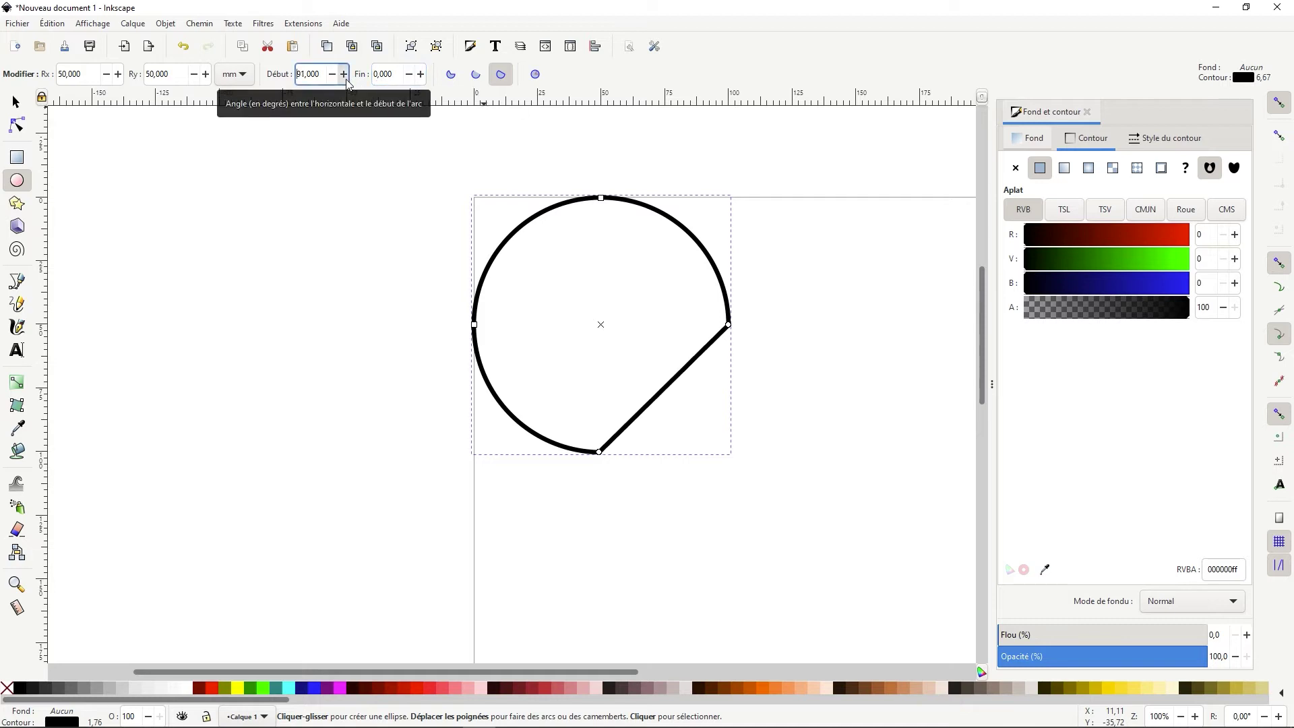
left_click_drag(347, 83, 281, 72)
left_click(345, 78)
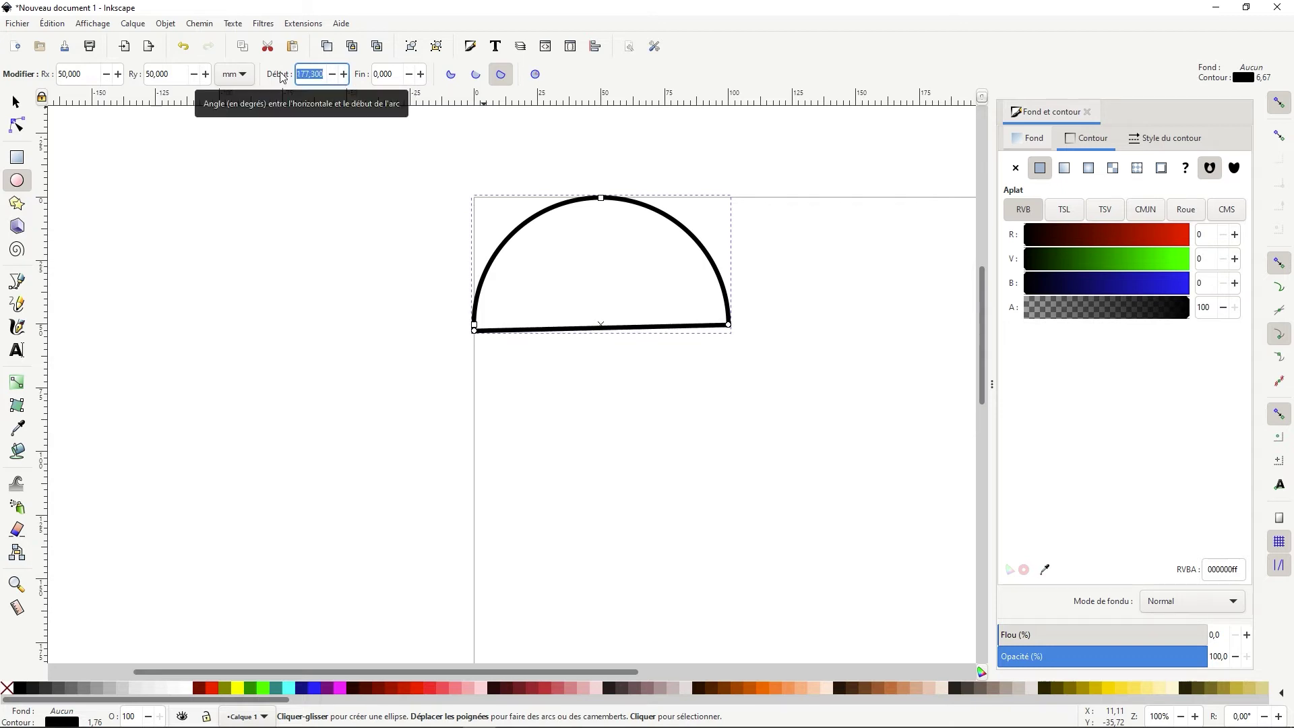
type("180")
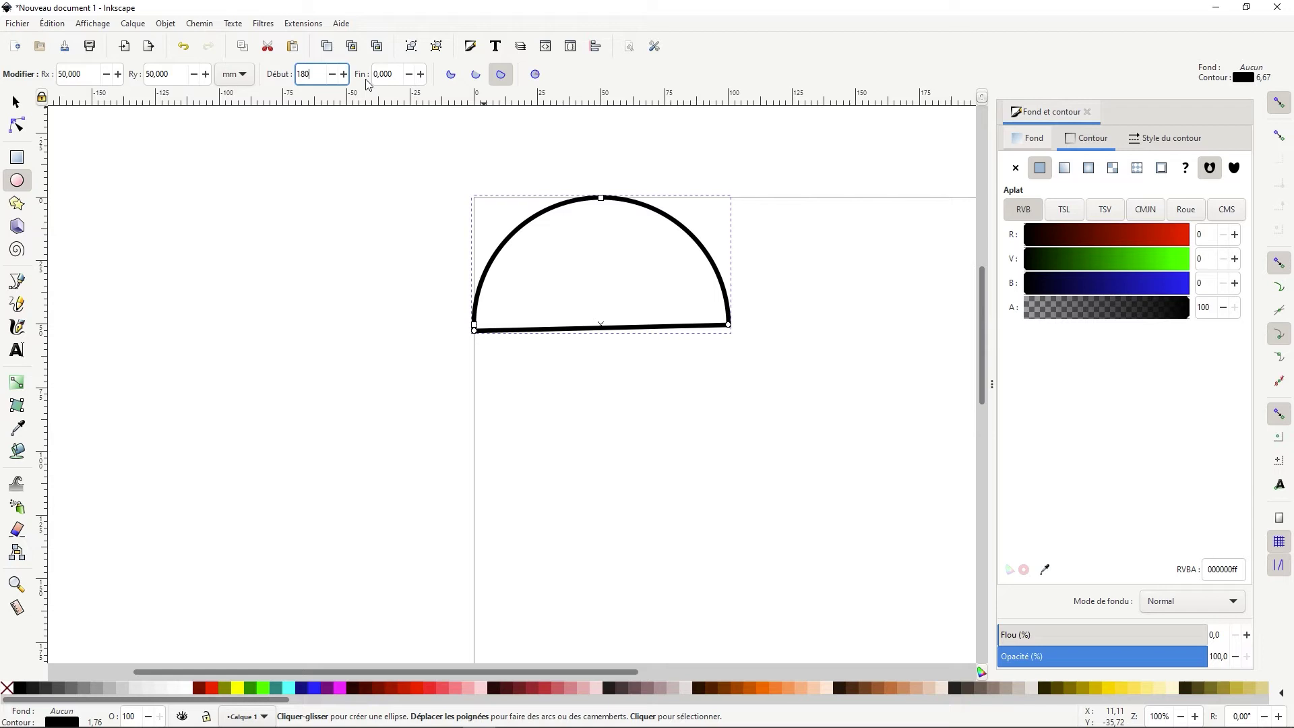
key("Tab")
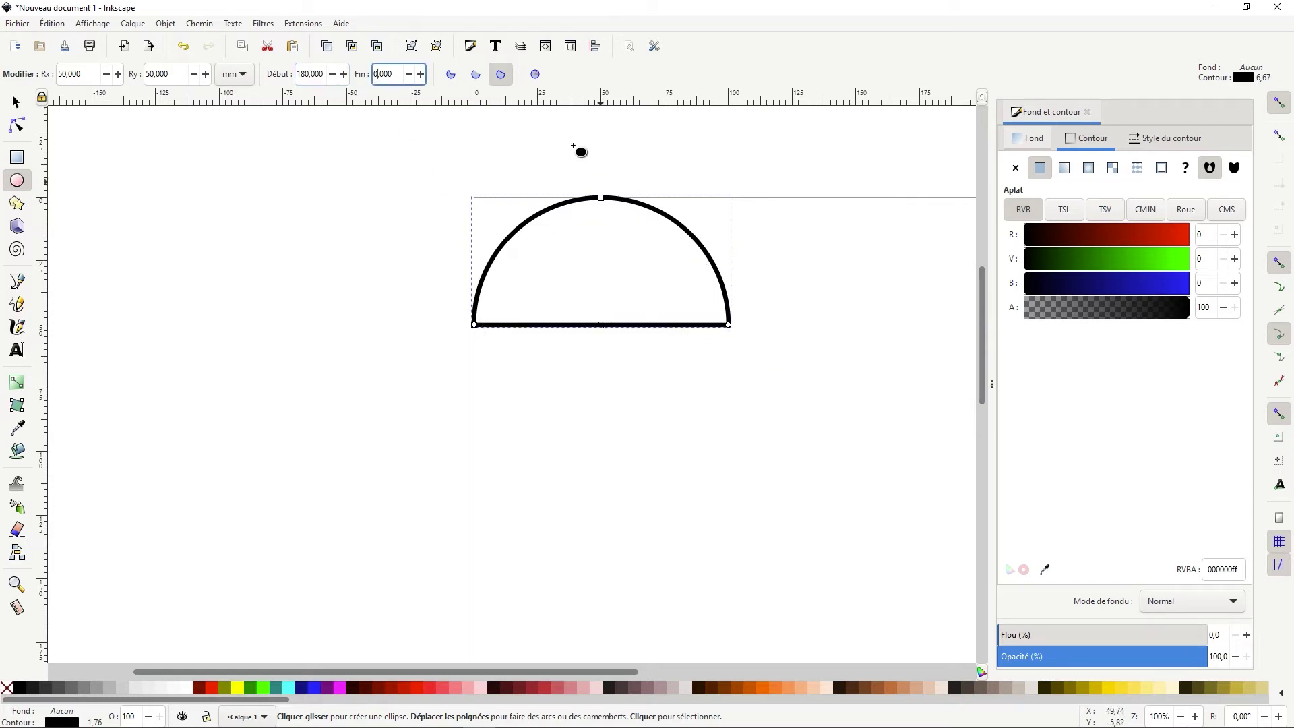
left_click(537, 75)
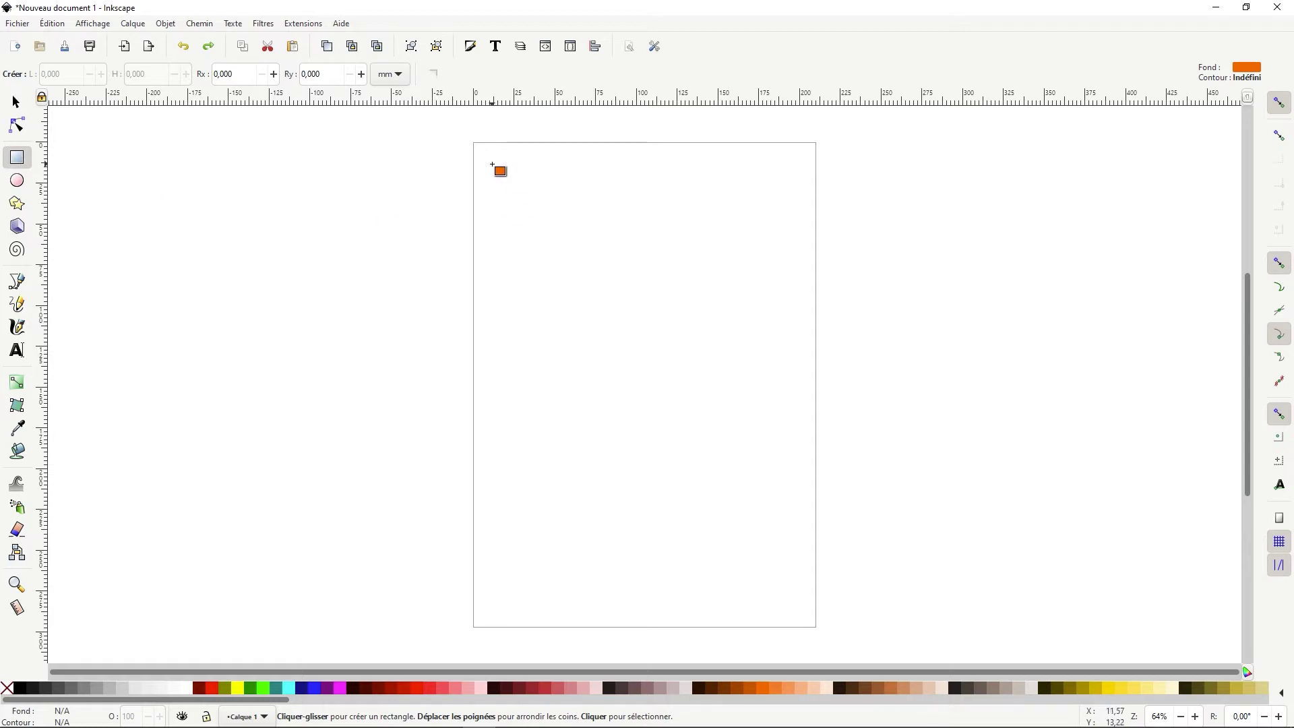
Step: Try drawing ratio-constrained rectangles near the page's upper-left corner, ending at about 23 × 93 mm, and undo the rectangle
mouse_move(492, 164)
left_mouse_down()
mouse_move(580, 272)
mouse_move(660, 260)
mouse_move(554, 231)
mouse_move(550, 310)
mouse_move(575, 254)
mouse_move(539, 269)
mouse_move(578, 281)
mouse_move(552, 260)
mouse_move(732, 274)
mouse_move(703, 234)
mouse_move(706, 202)
mouse_move(714, 322)
mouse_move(535, 316)
mouse_move(640, 320)
mouse_move(711, 289)
mouse_move(678, 246)
left_mouse_up()
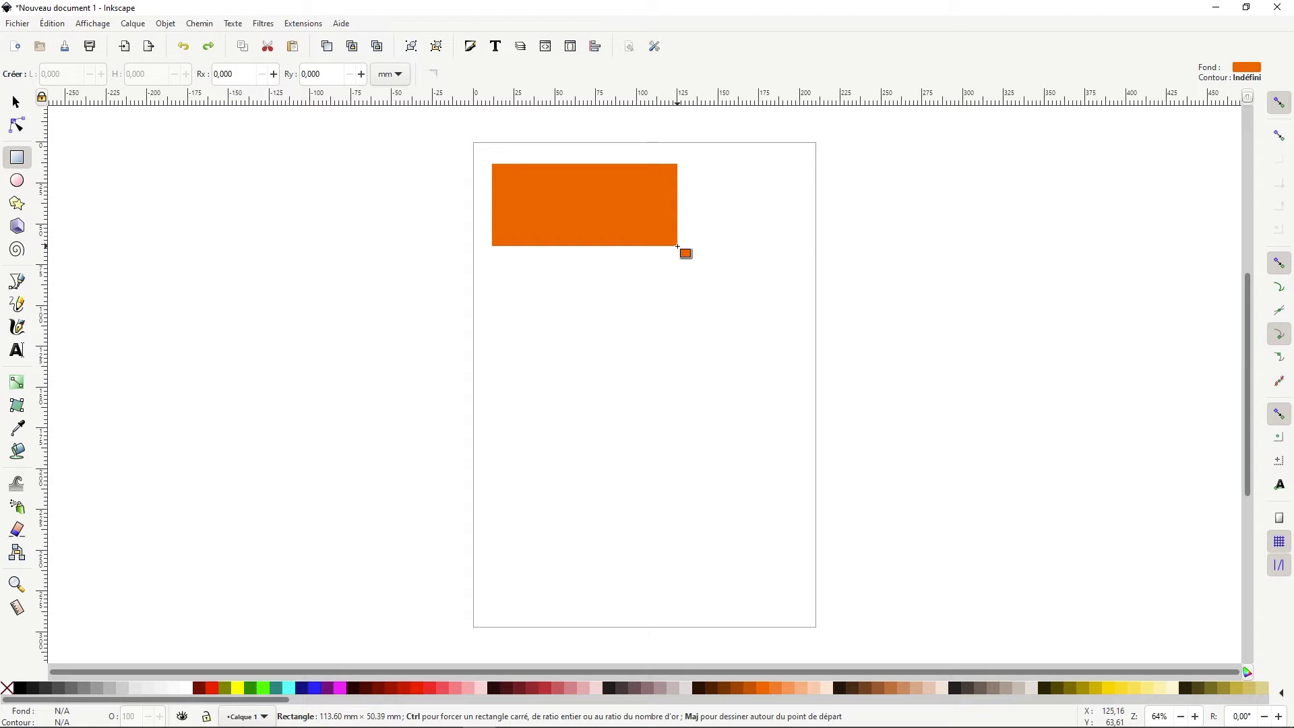
mouse_move(678, 246)
left_mouse_down()
mouse_move(523, 189)
mouse_move(621, 293)
mouse_move(546, 227)
left_mouse_up()
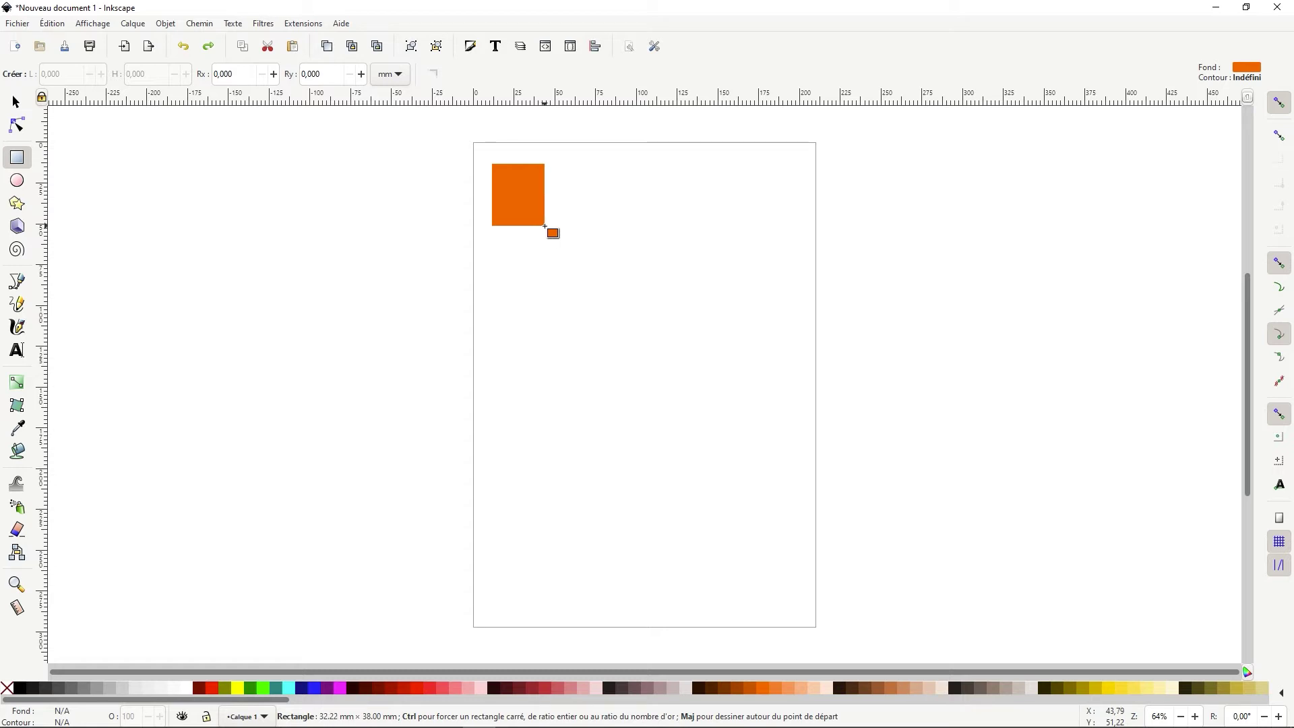
mouse_move(545, 227)
left_mouse_down()
mouse_move(734, 405)
mouse_move(537, 220)
mouse_move(668, 328)
mouse_move(675, 233)
left_mouse_up()
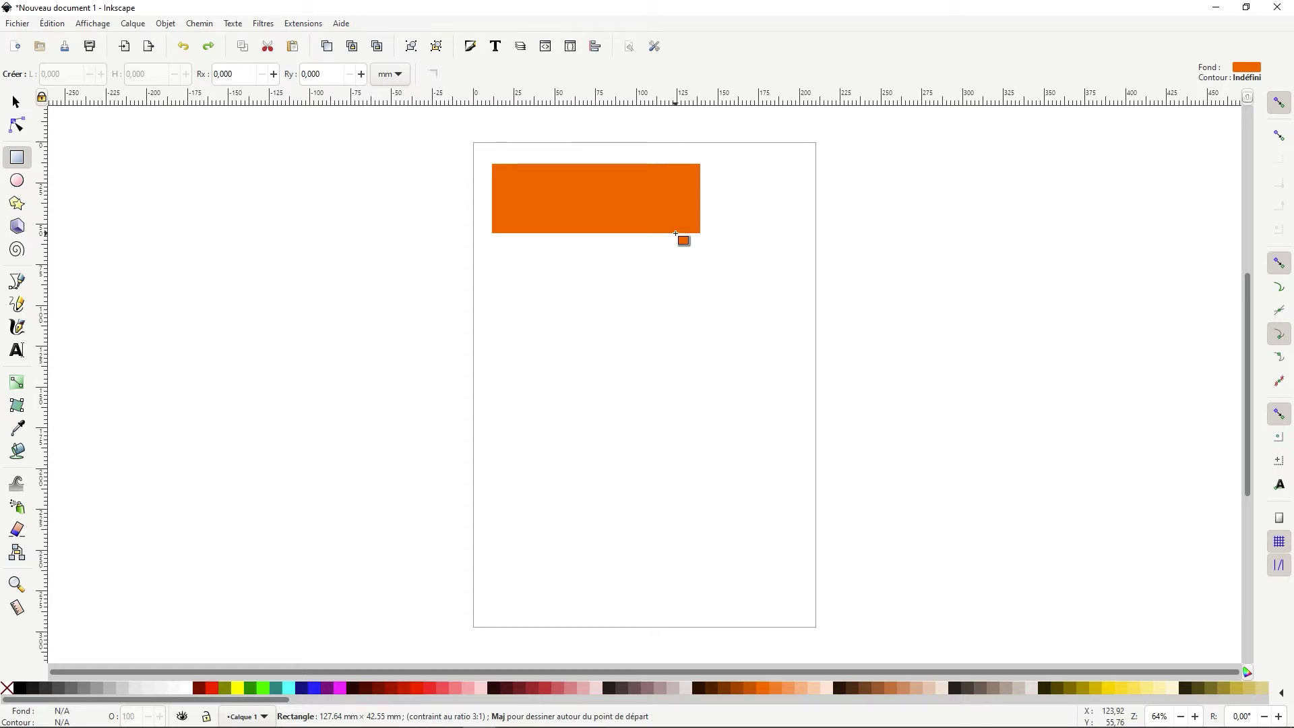
mouse_move(675, 234)
left_mouse_down()
mouse_move(564, 298)
mouse_move(552, 342)
mouse_move(667, 226)
mouse_move(597, 335)
mouse_move(526, 370)
mouse_move(651, 263)
mouse_move(679, 222)
mouse_move(529, 335)
mouse_move(542, 362)
mouse_move(530, 315)
left_mouse_up()
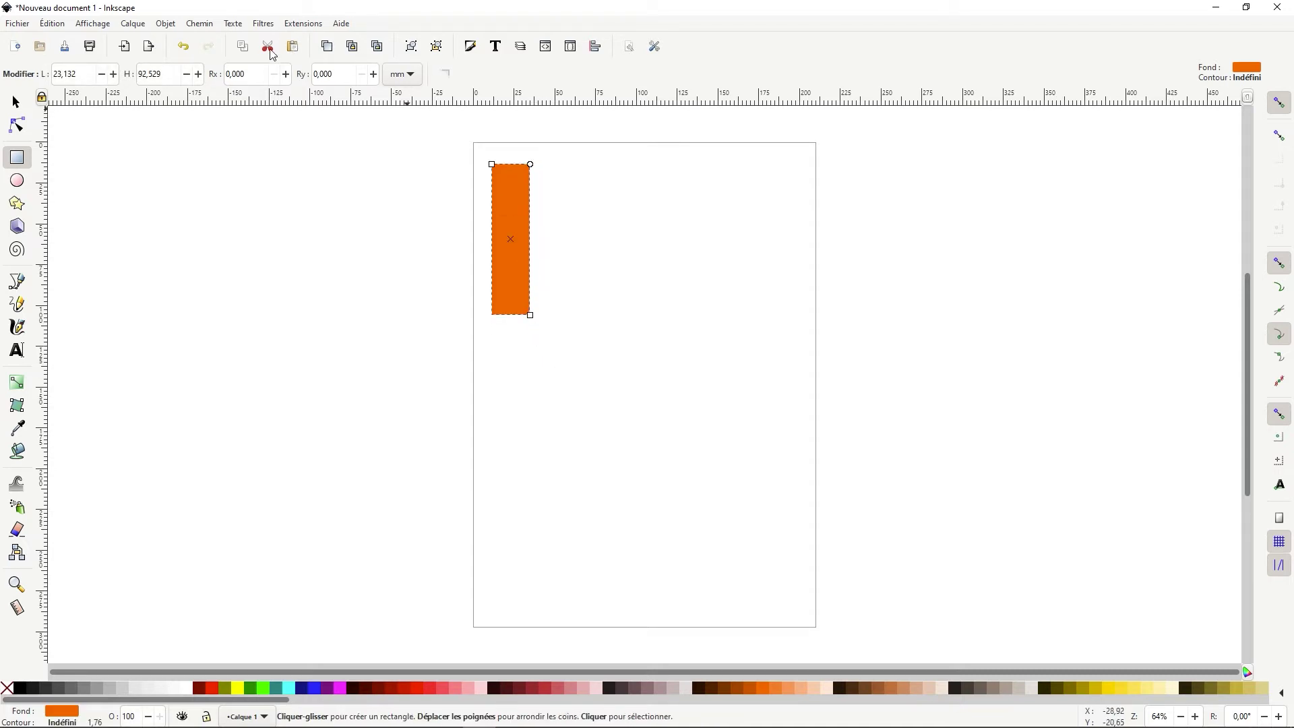
left_click(183, 47)
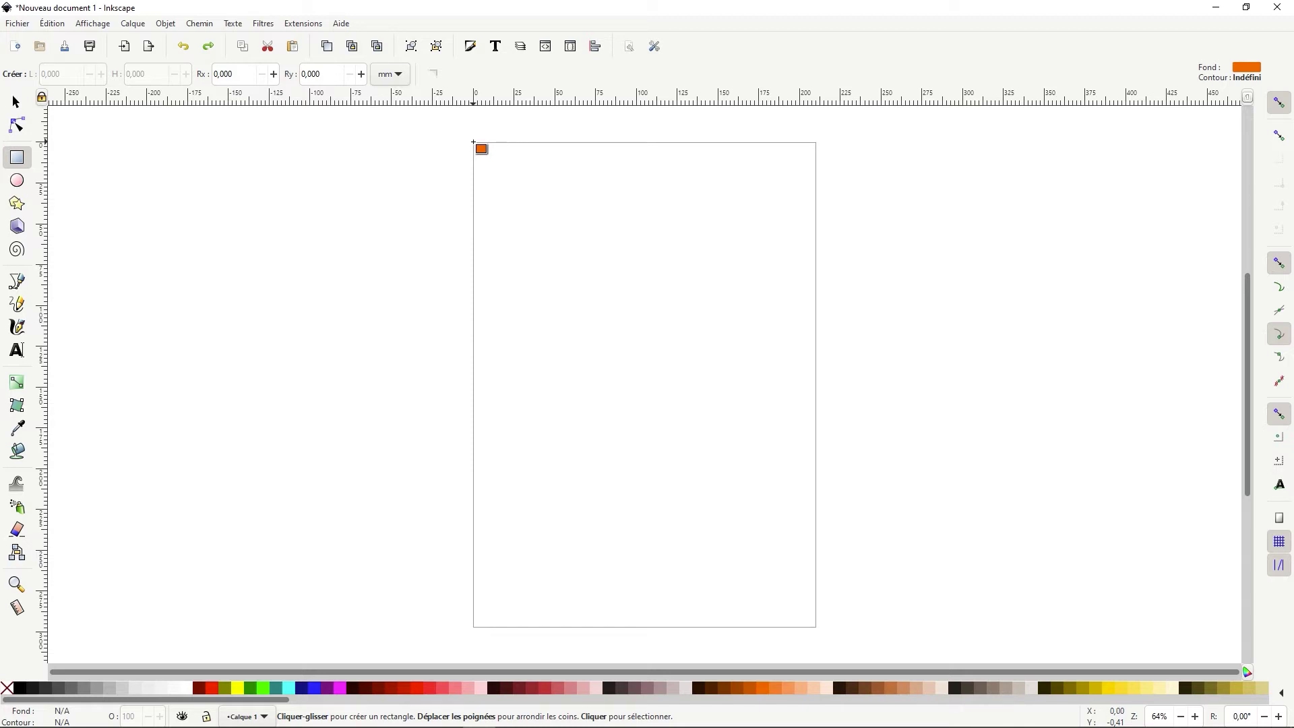
Step: Draw a rectangle about 83 × 123 mm from the page's upper-left corner and another about 84 × 110 mm centred on its upper-right corner
left_click_drag(474, 142, 608, 342)
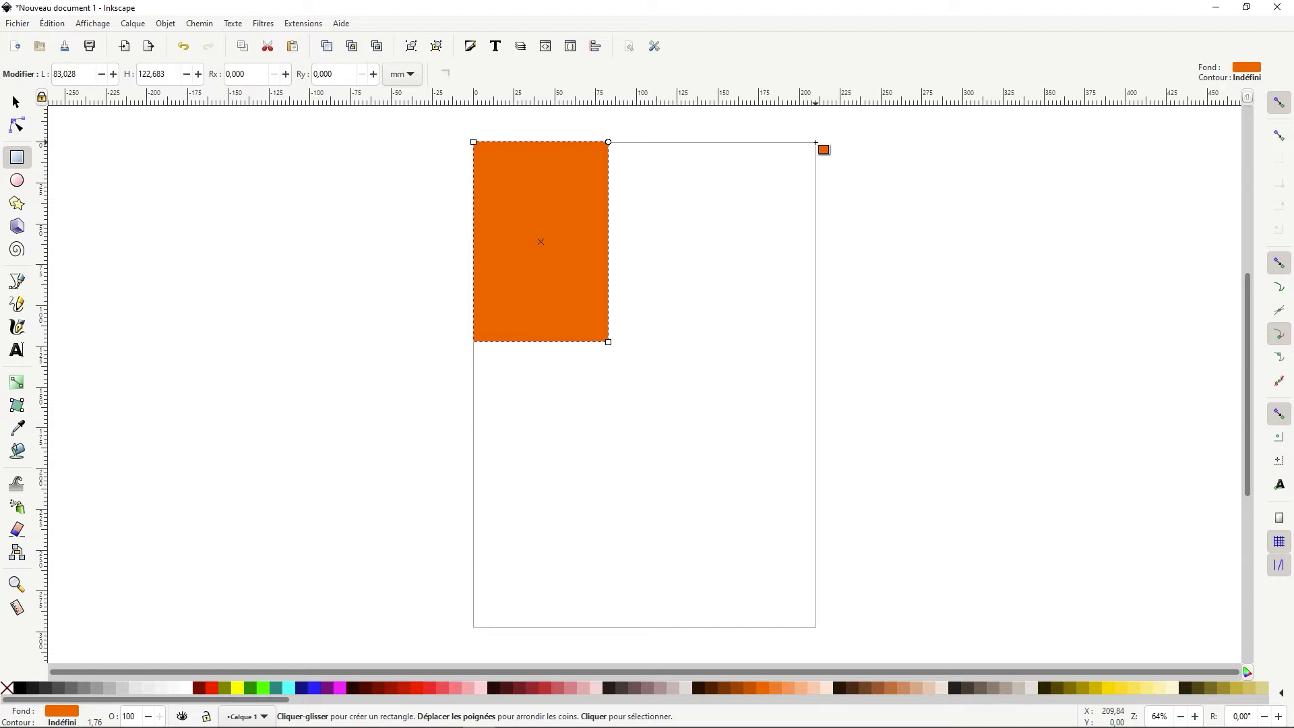
mouse_move(816, 142)
left_mouse_down()
mouse_move(869, 188)
mouse_move(911, 259)
mouse_move(825, 161)
mouse_move(885, 231)
left_mouse_up()
scroll(1004, 273, "up", 5)
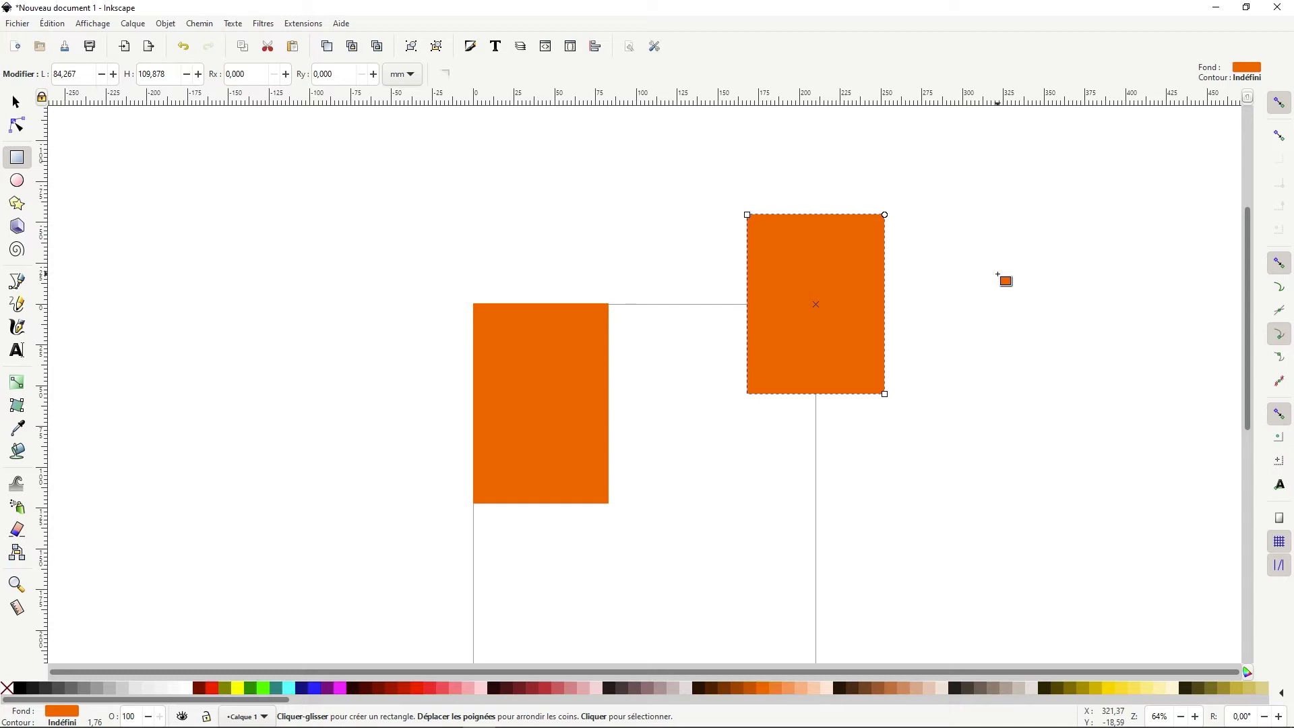
Step: Undo the centred rectangle and draw a square about 76 mm wide centred on the page's upper-right corner
key("ctrl+z")
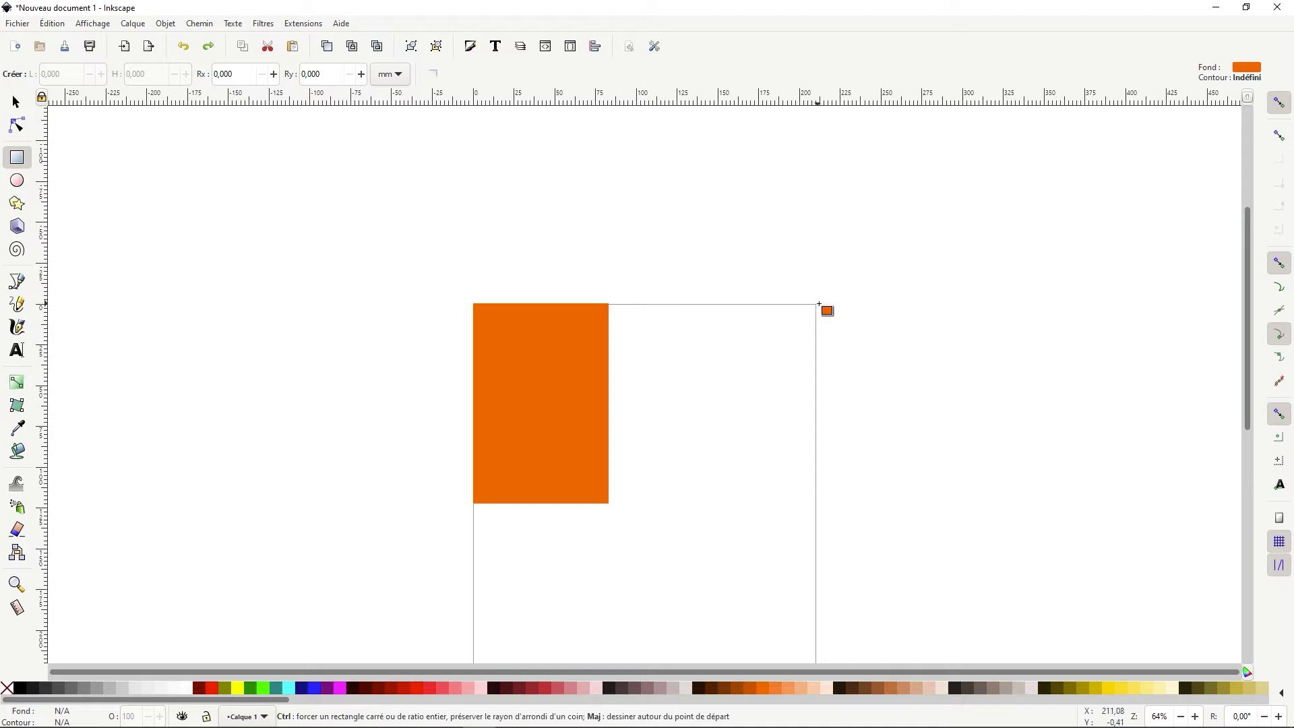
left_click_drag(817, 304, 893, 395)
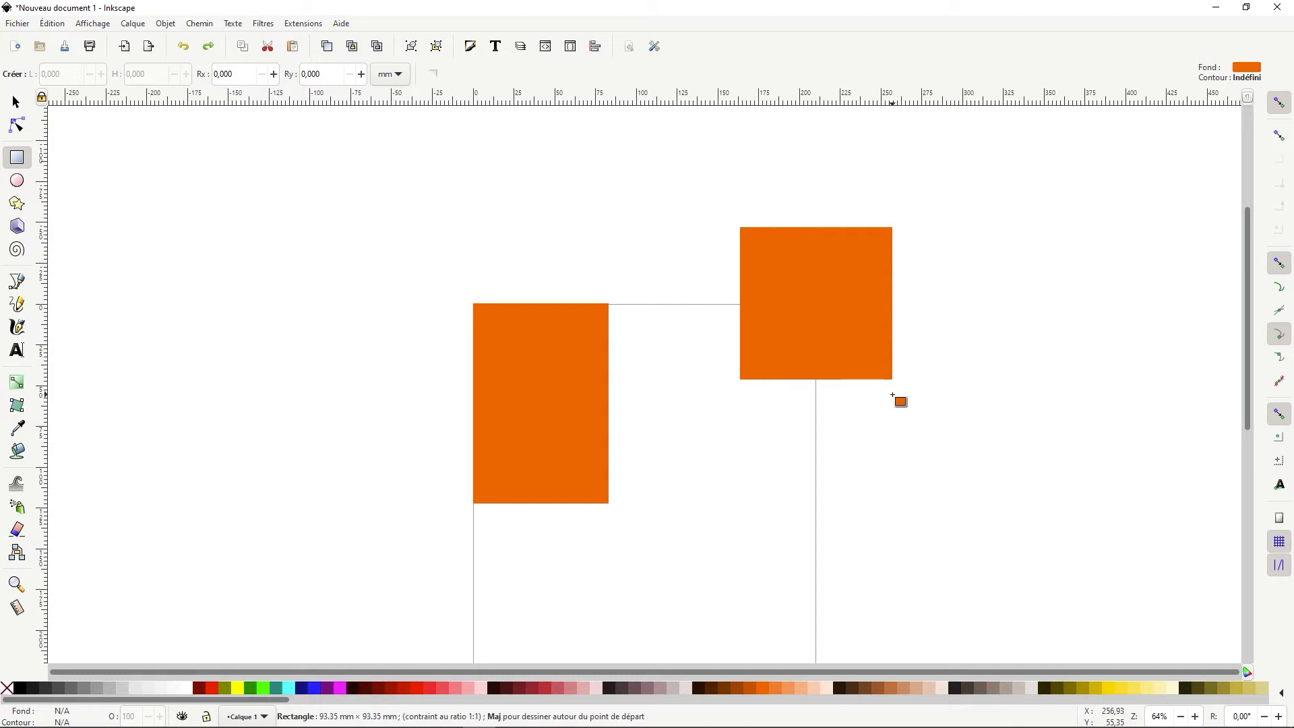
left_click_drag(893, 395, 878, 365)
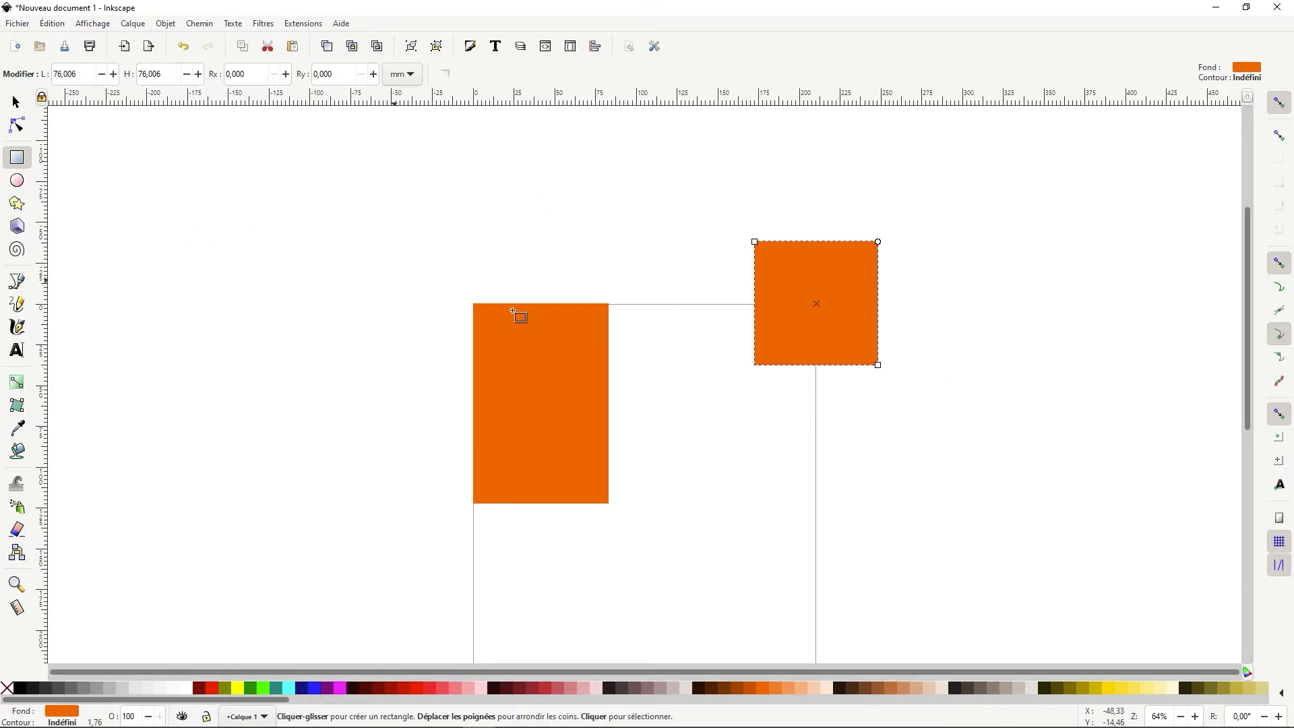
Step: Delete the square and the remaining rectangle from the page
key("Delete")
left_click(564, 393)
key("Delete")
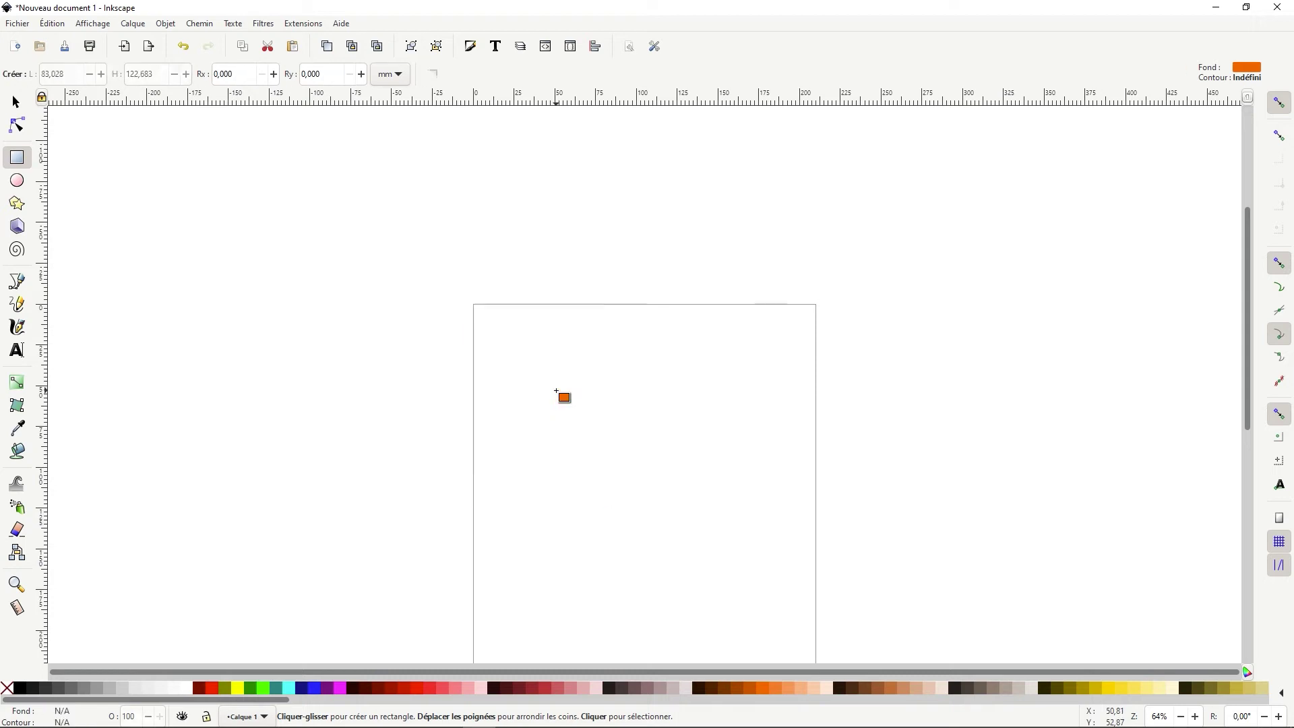
Step: Draw an ellipse starting from the page's upper-left corner
left_click(16, 182)
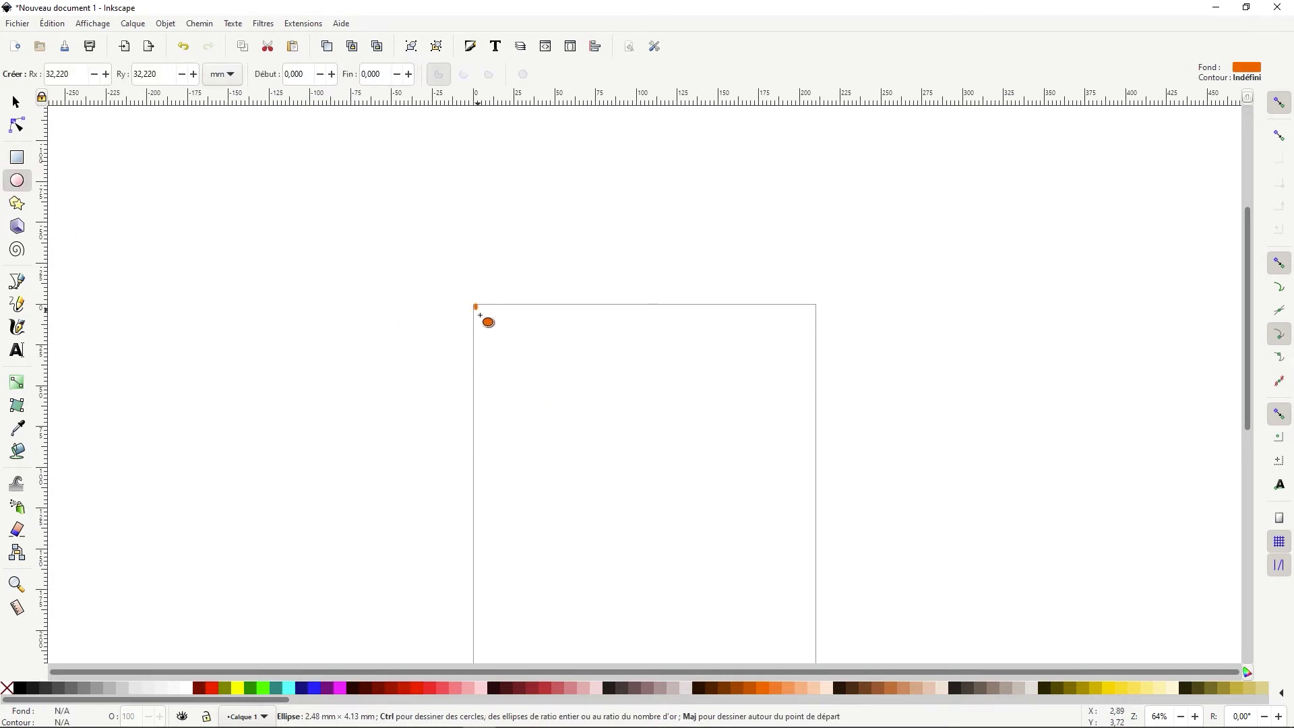
left_click_drag(475, 304, 578, 390)
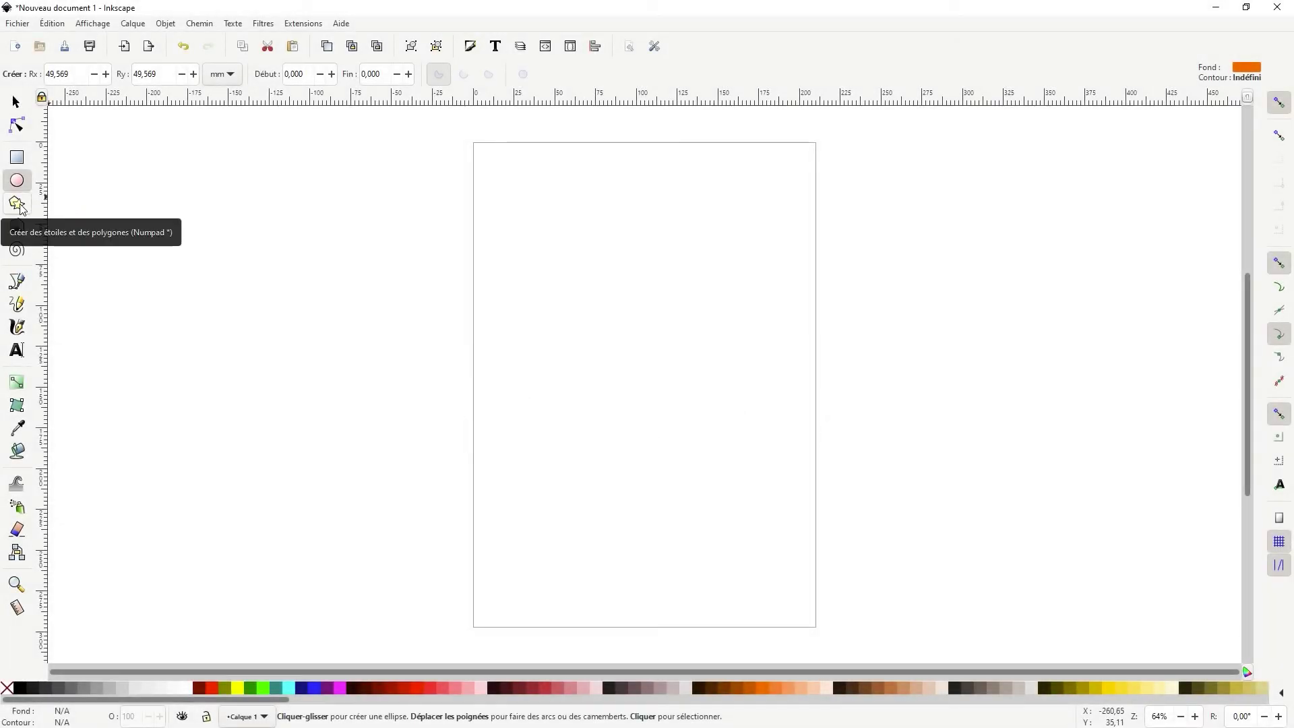
Step: Draw a polygon with 3 vertices from its centre near the page's upper-left corner, with its base horizontal
left_click(17, 203)
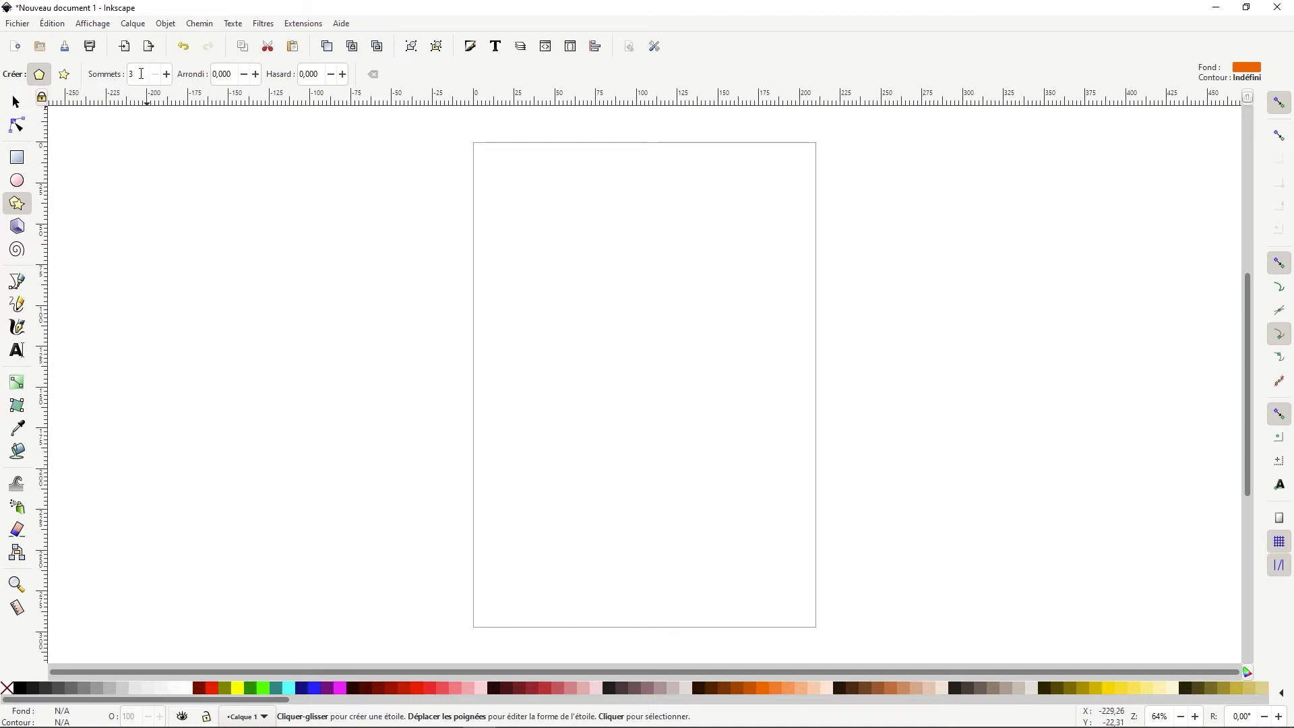
left_click_drag(141, 73, 128, 75)
left_click_drag(505, 215, 570, 254)
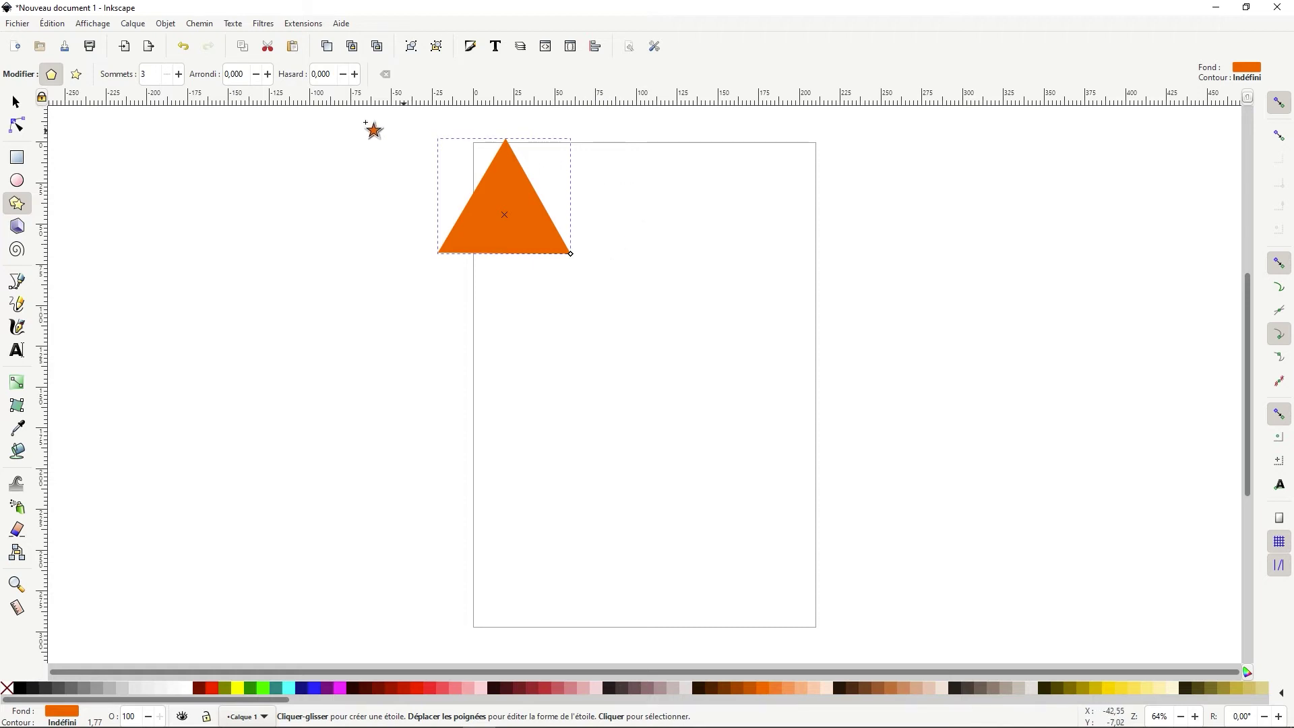
Step: Change the triangle into a hexagon by setting its vertices (Sommets) to 6, and deselect it
left_click(151, 74)
type("6")
key("Return")
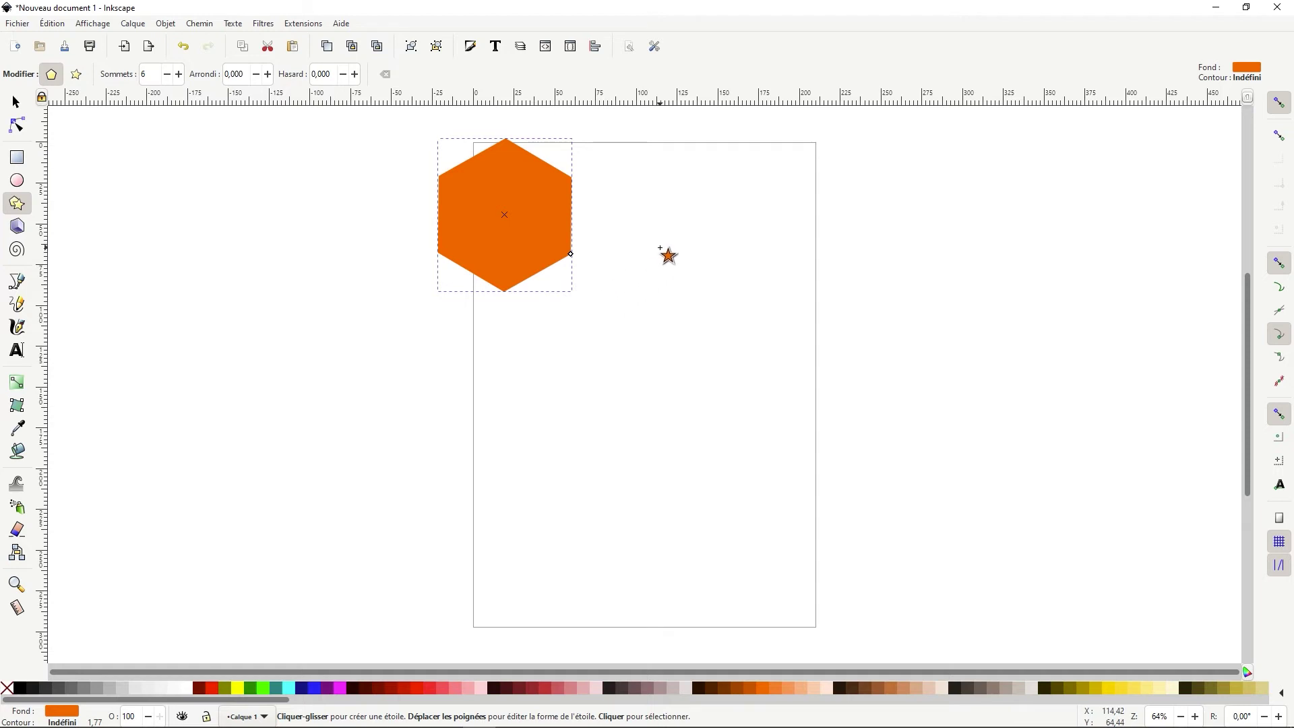
key("Escape")
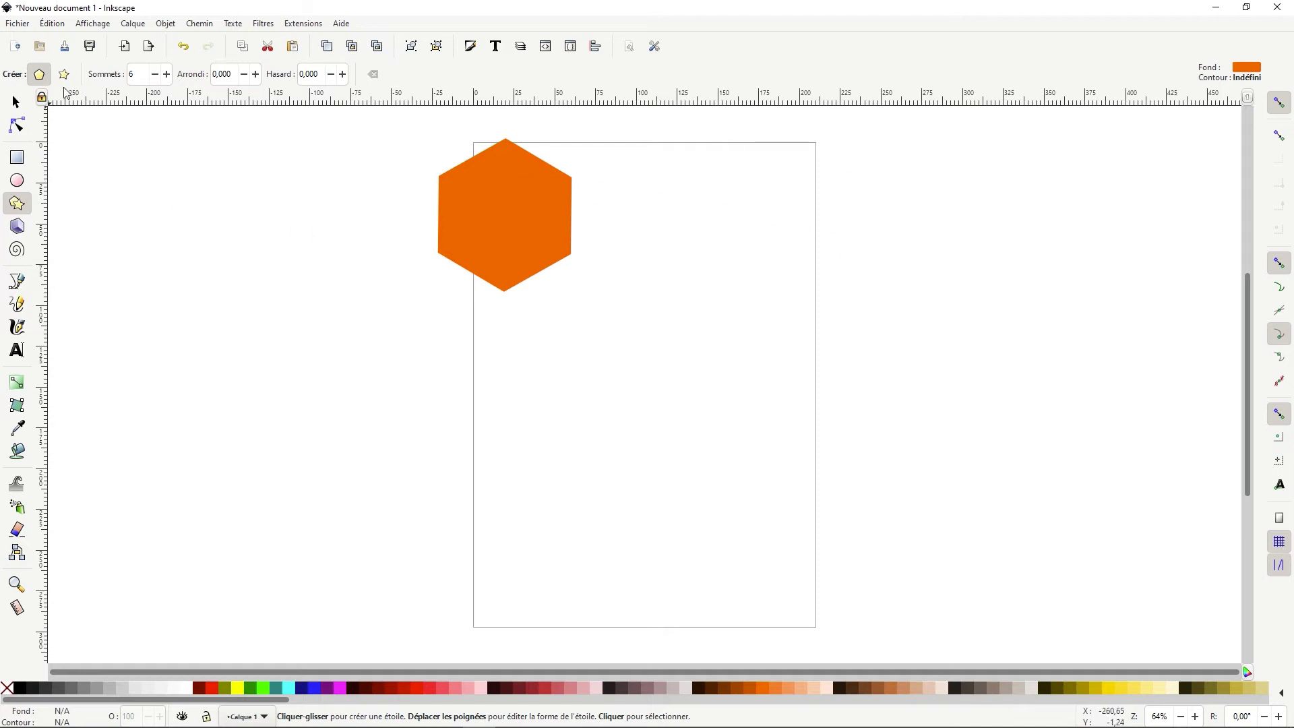
Step: Draw two polygons from their centres with Sommets set to 3: one in the page's upper right, one lower between it and the hexagon
left_click(139, 80)
key("BackSpace")
type("3")
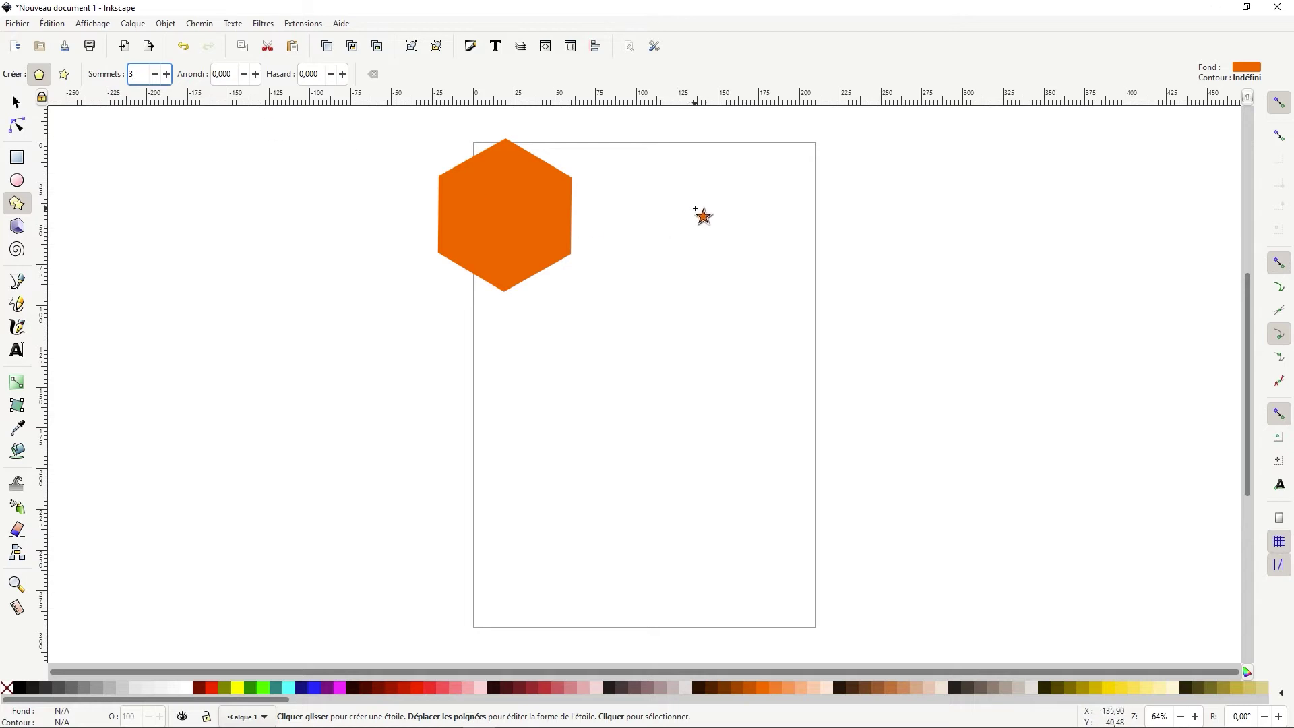
left_click_drag(694, 209, 763, 249)
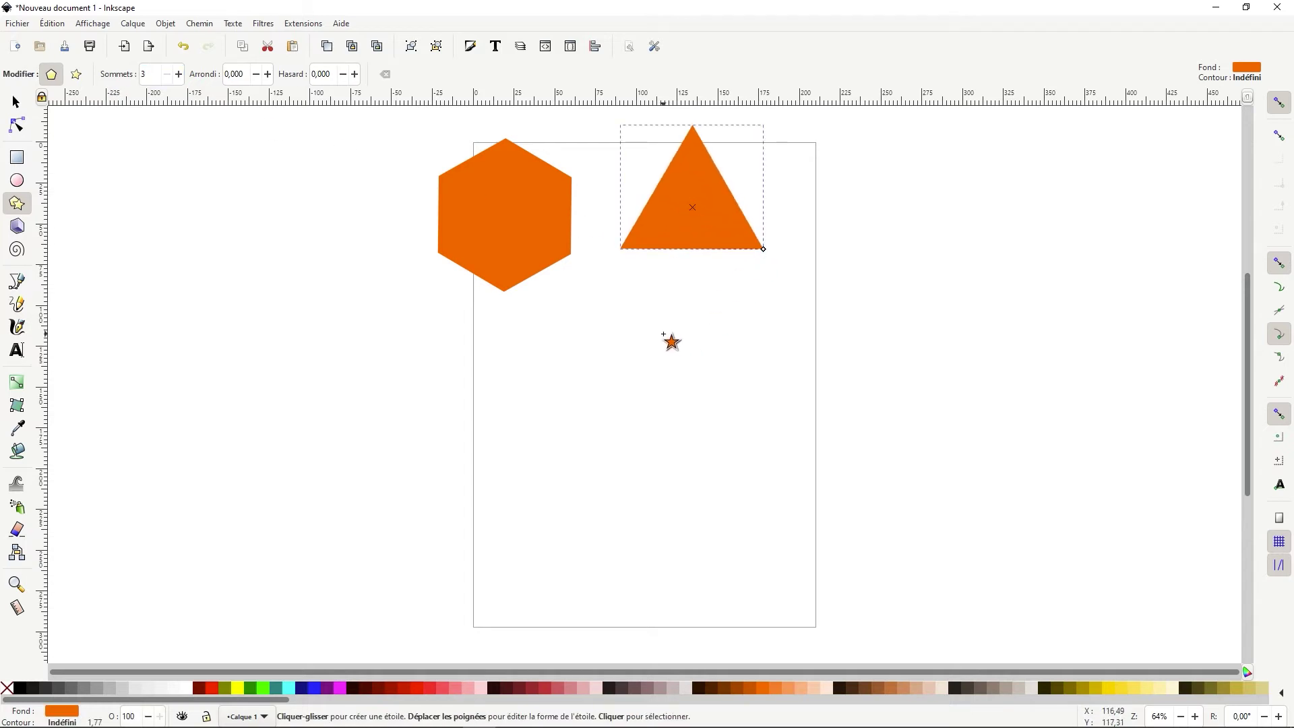
mouse_move(600, 325)
left_mouse_down()
mouse_move(640, 360)
mouse_move(681, 350)
mouse_move(674, 308)
mouse_move(628, 366)
mouse_move(684, 344)
mouse_move(651, 375)
mouse_move(665, 347)
mouse_move(650, 370)
mouse_move(661, 357)
left_mouse_up()
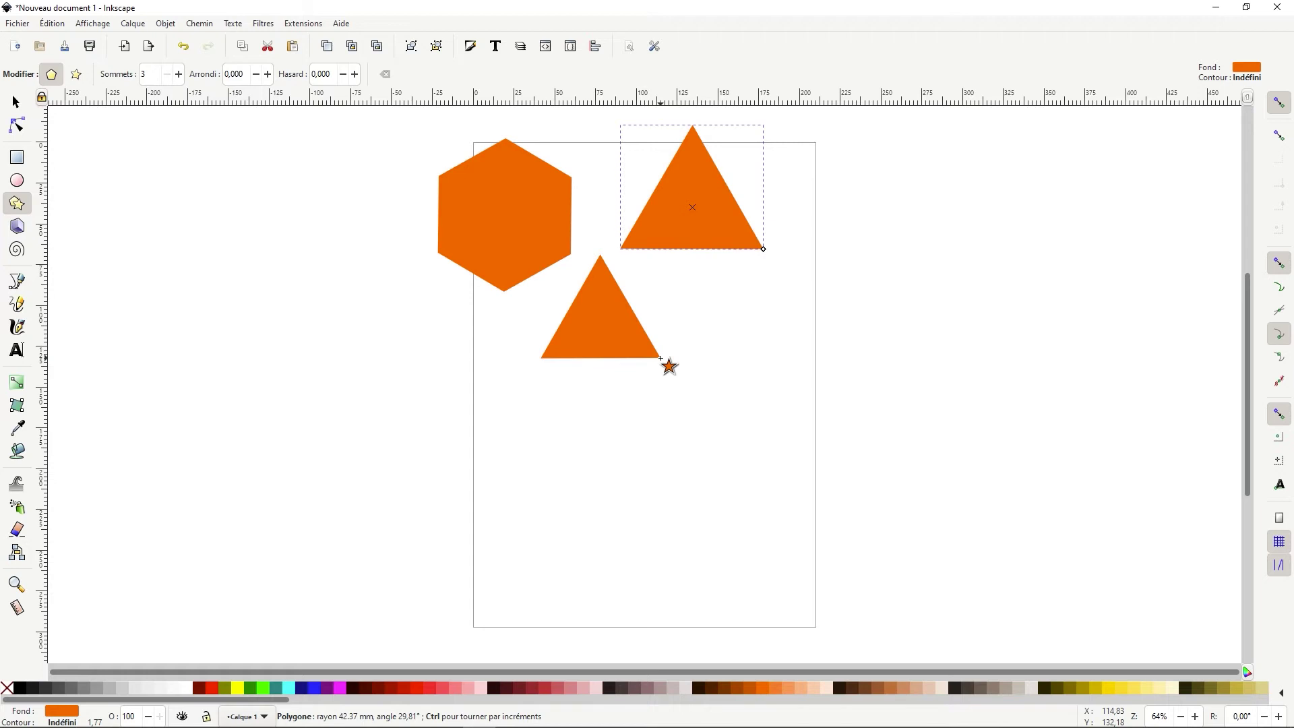
mouse_move(660, 357)
left_mouse_down()
mouse_move(611, 379)
mouse_move(572, 373)
mouse_move(550, 347)
mouse_move(540, 365)
mouse_move(558, 361)
mouse_move(547, 349)
left_mouse_up()
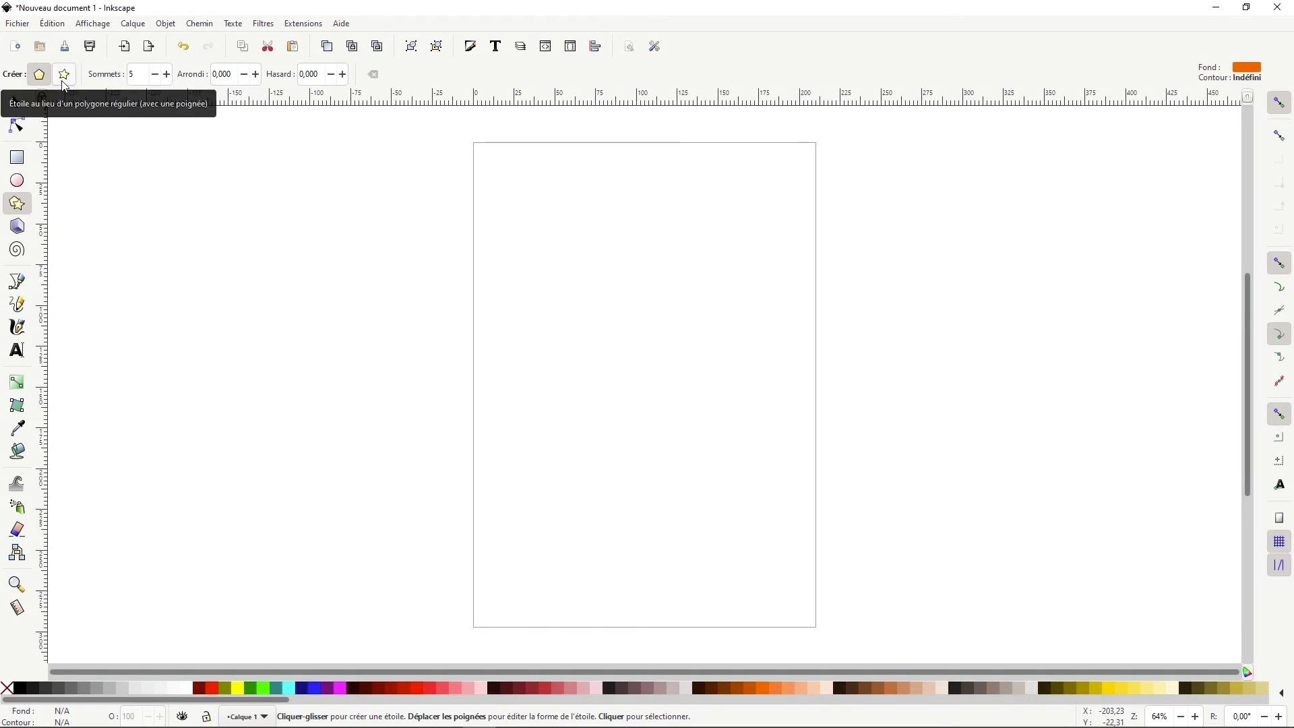
Step: Draw a star with 5 vertices in the upper half of the page and lower its radius ratio (Ratio des rayons) to 0,310
left_click(64, 75)
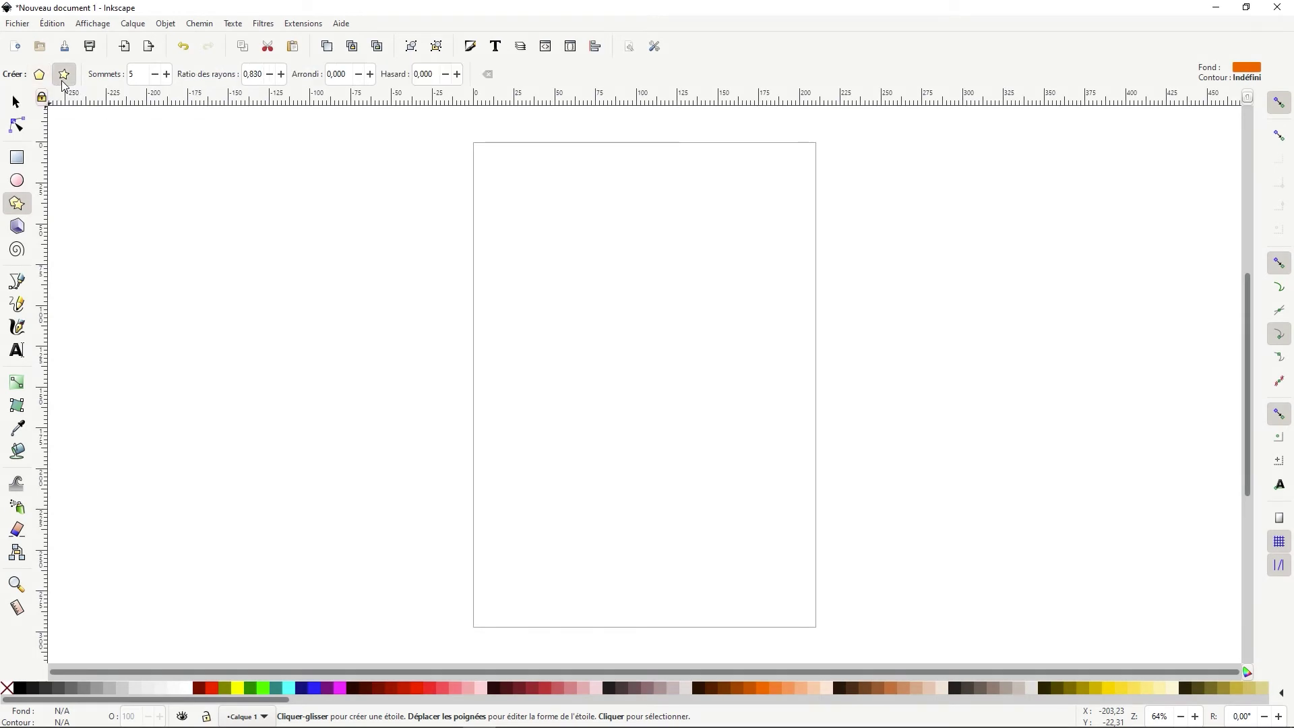
mouse_move(648, 311)
left_mouse_down()
mouse_move(644, 297)
mouse_move(625, 309)
mouse_move(659, 361)
left_mouse_up()
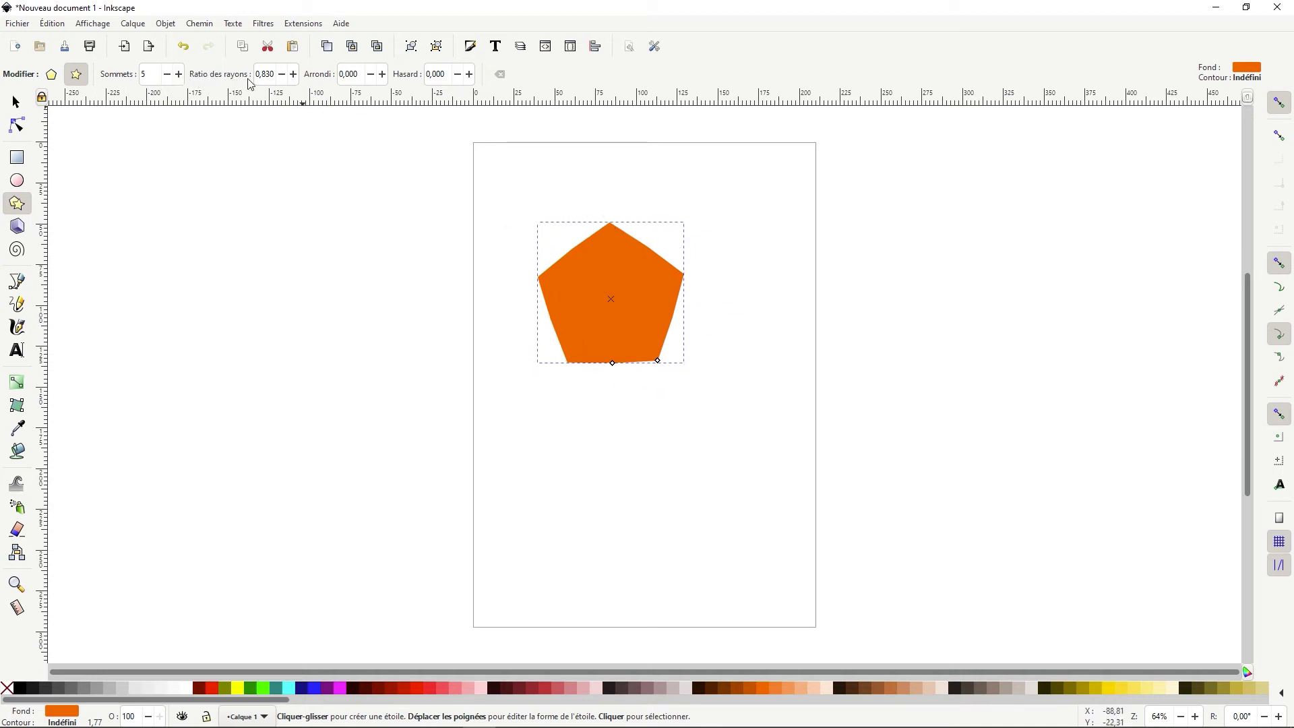
left_click(284, 79)
left_click(283, 79)
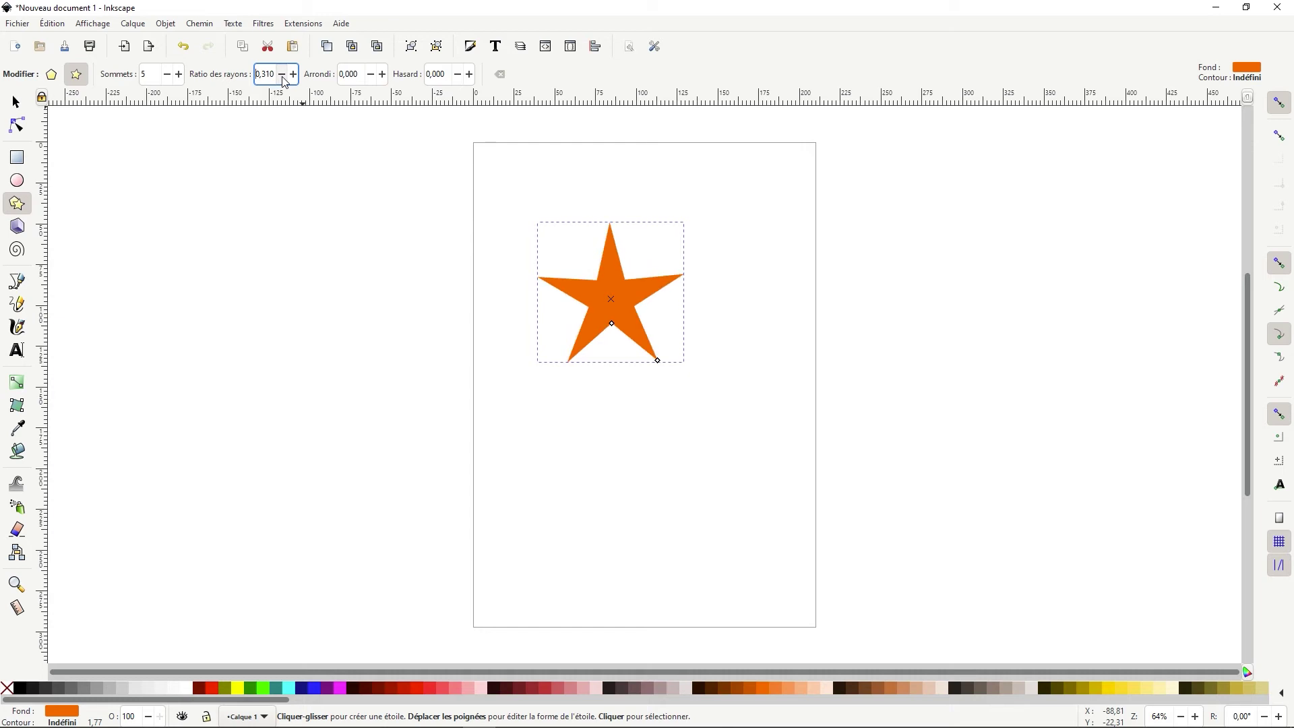
Step: Vary the star's radius ratio between larger and smaller values, ending at 0,400
left_click(294, 75)
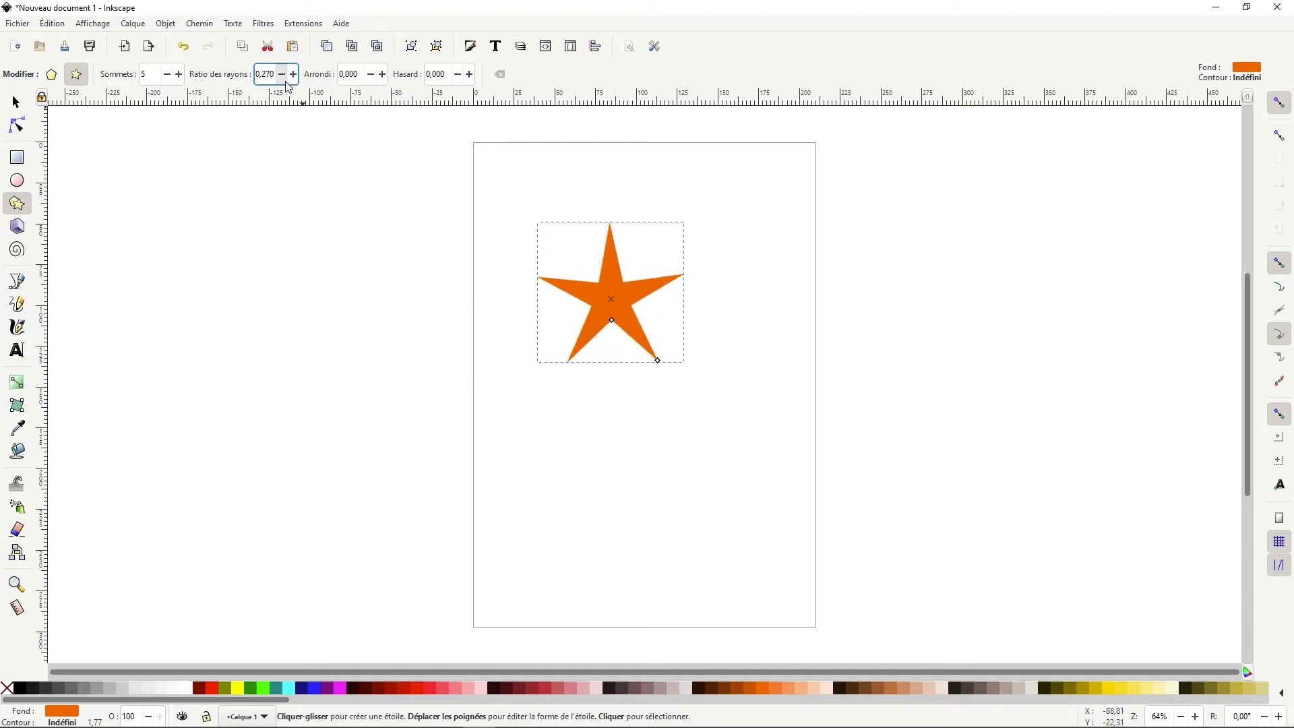
scroll(293, 81, "up", 20)
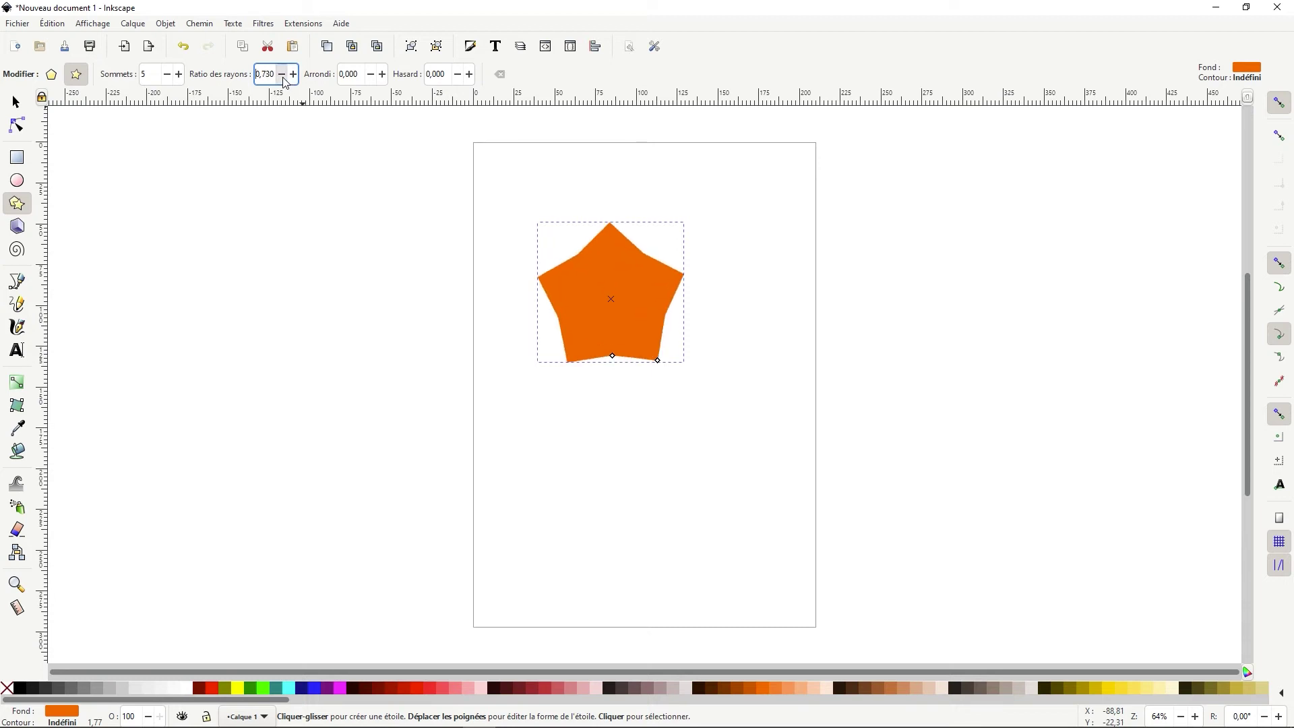
scroll(286, 82, "down", 20)
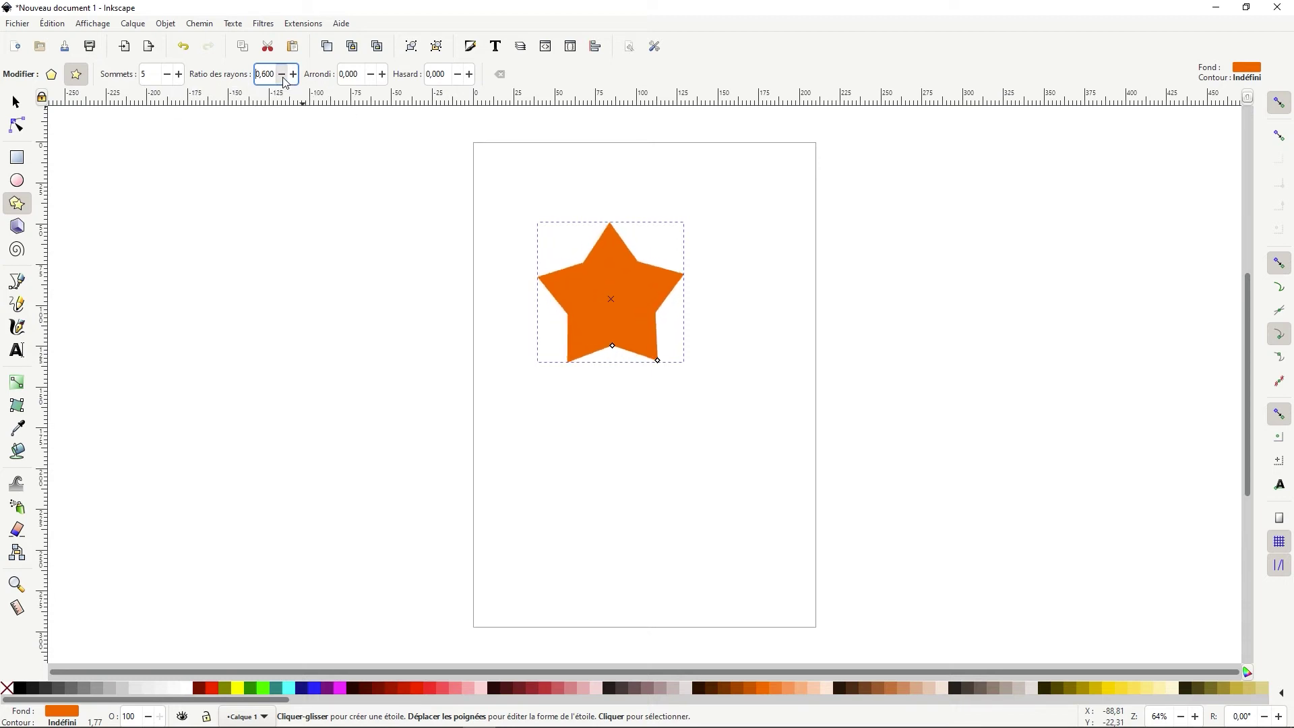
scroll(286, 82, "down", 15)
scroll(299, 79, "up", 20)
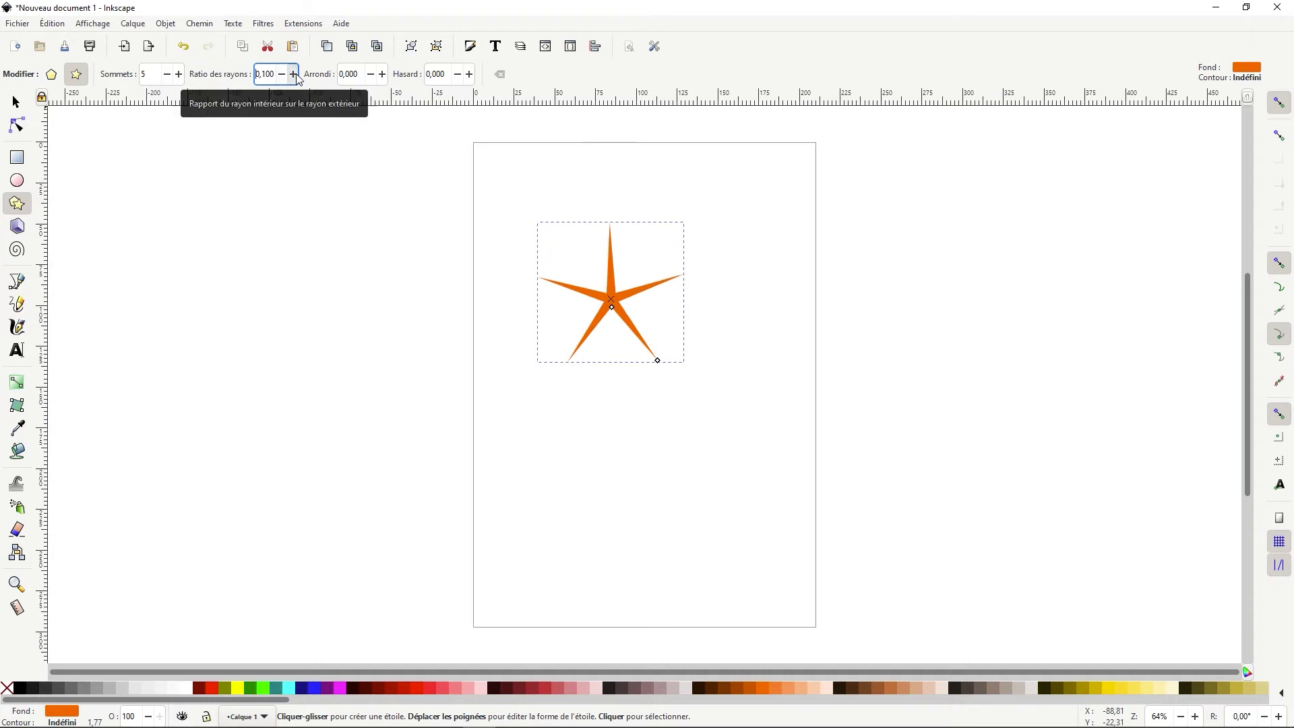
scroll(299, 80, "up", 5)
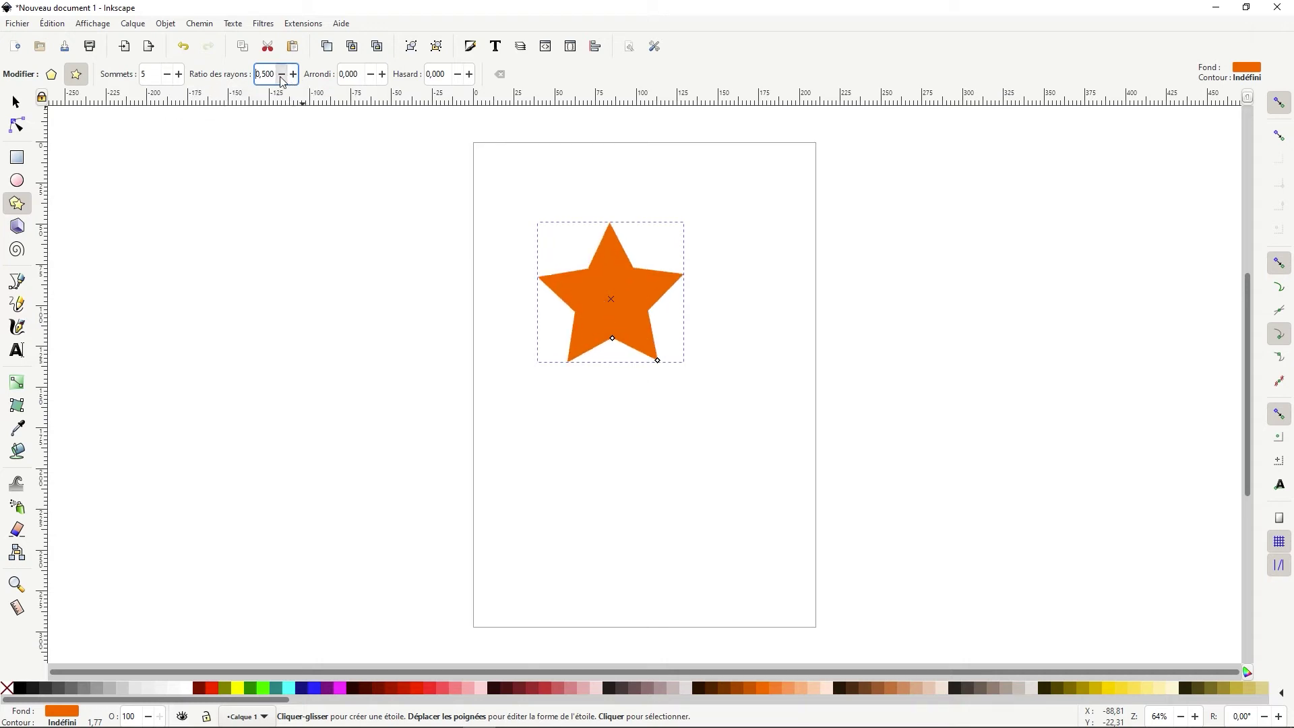
scroll(285, 82, "down", 8)
scroll(284, 82, "down", 7)
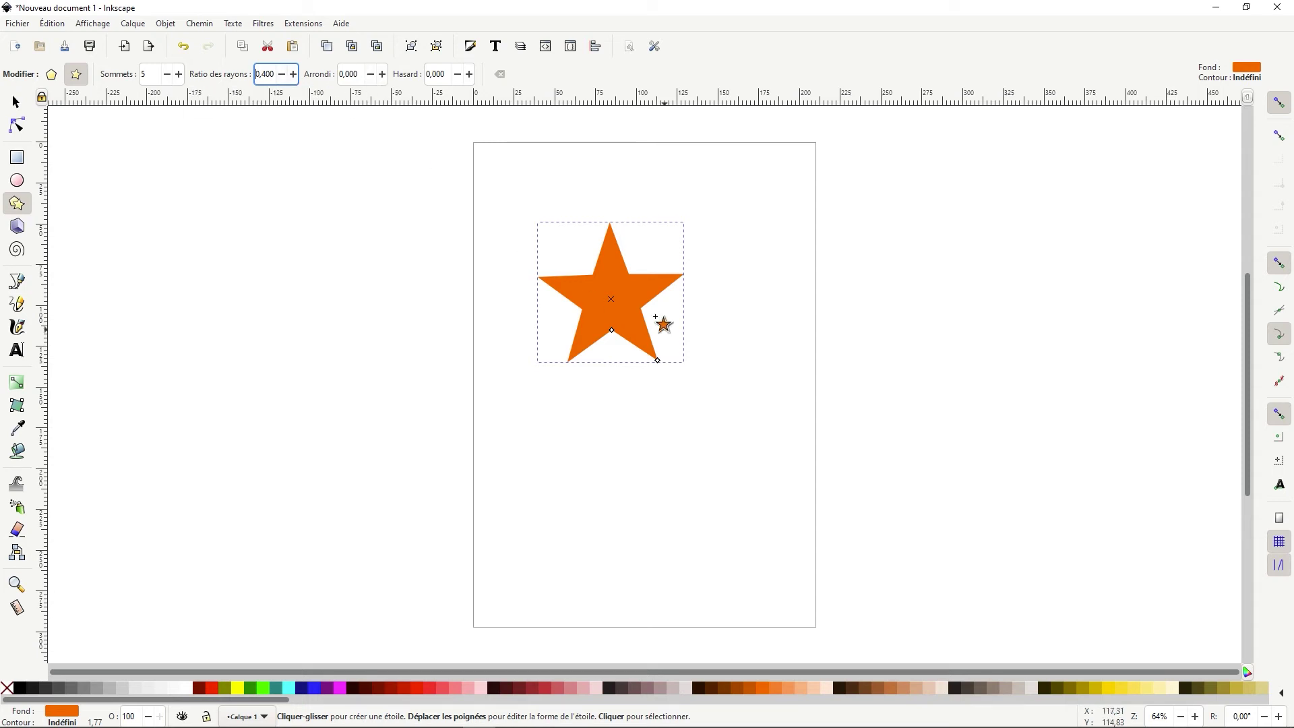
Step: Try the star's rounding (Arrondi) at 0,090 and -0,090 before resetting it to 0
left_click(384, 74)
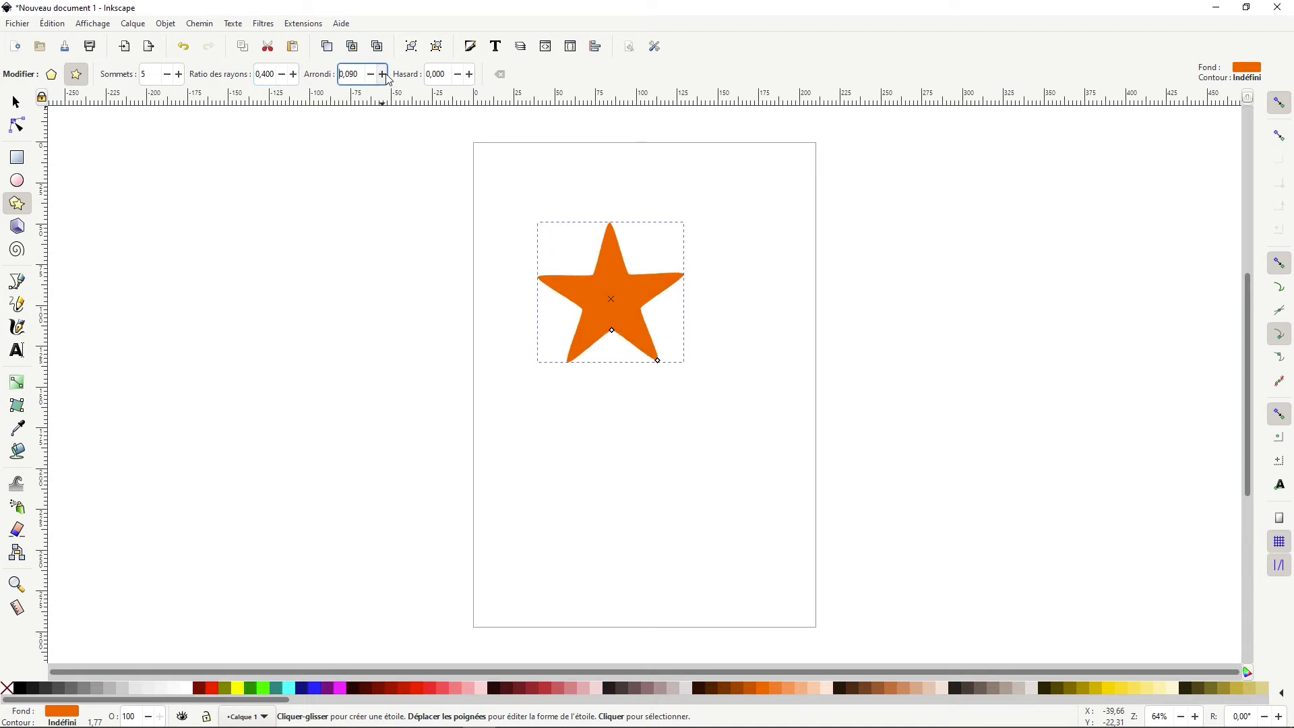
left_click(341, 75)
type("-")
left_click(444, 76)
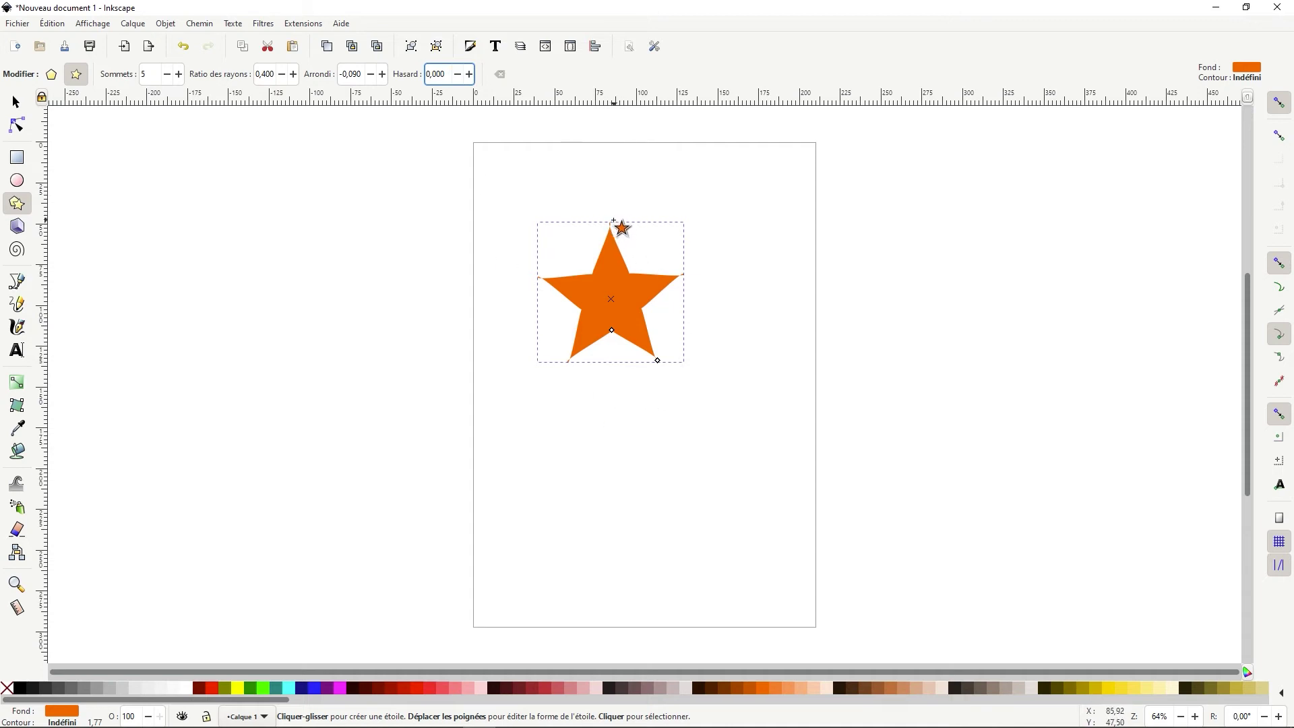
left_click(360, 75)
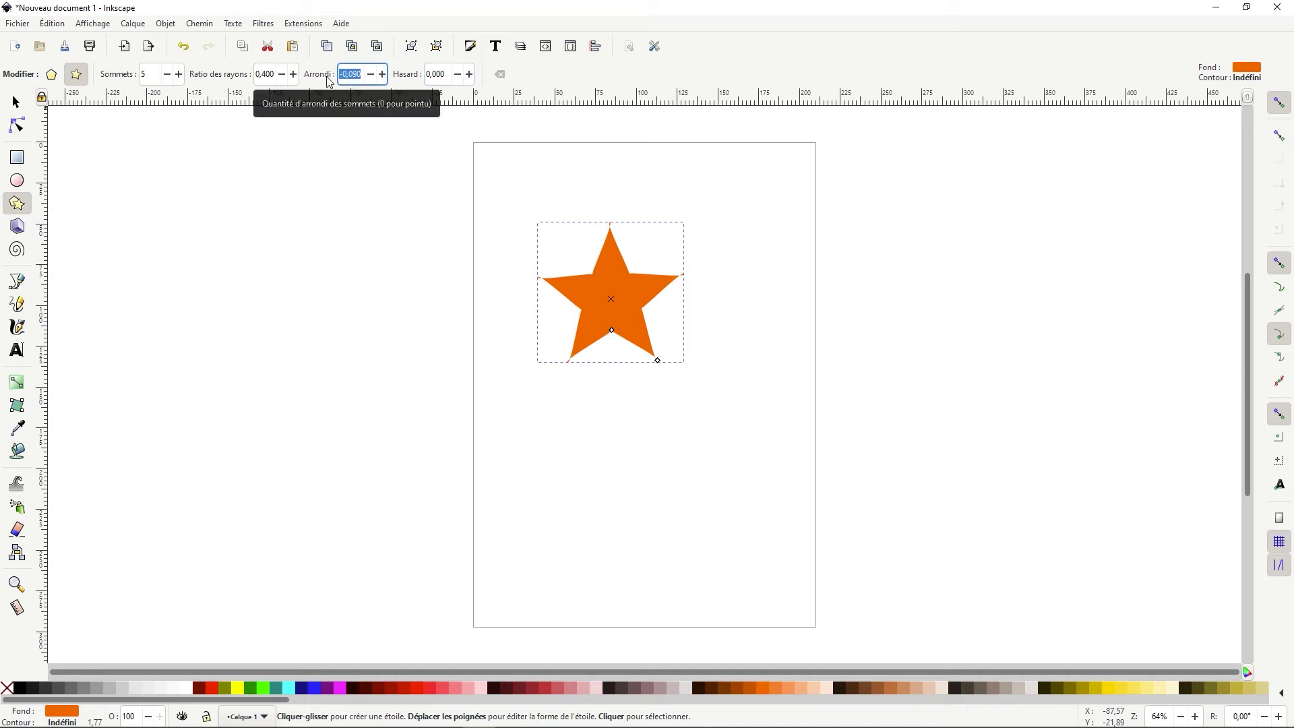
type("0")
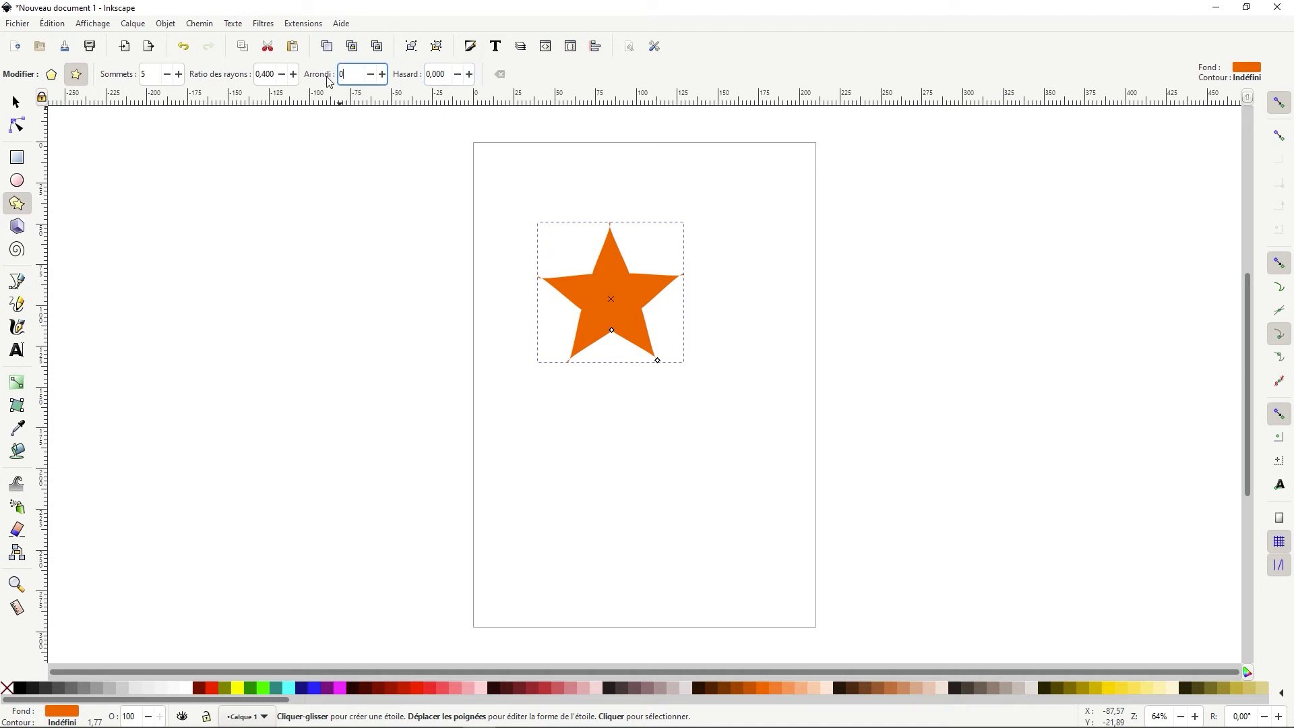
key("Return")
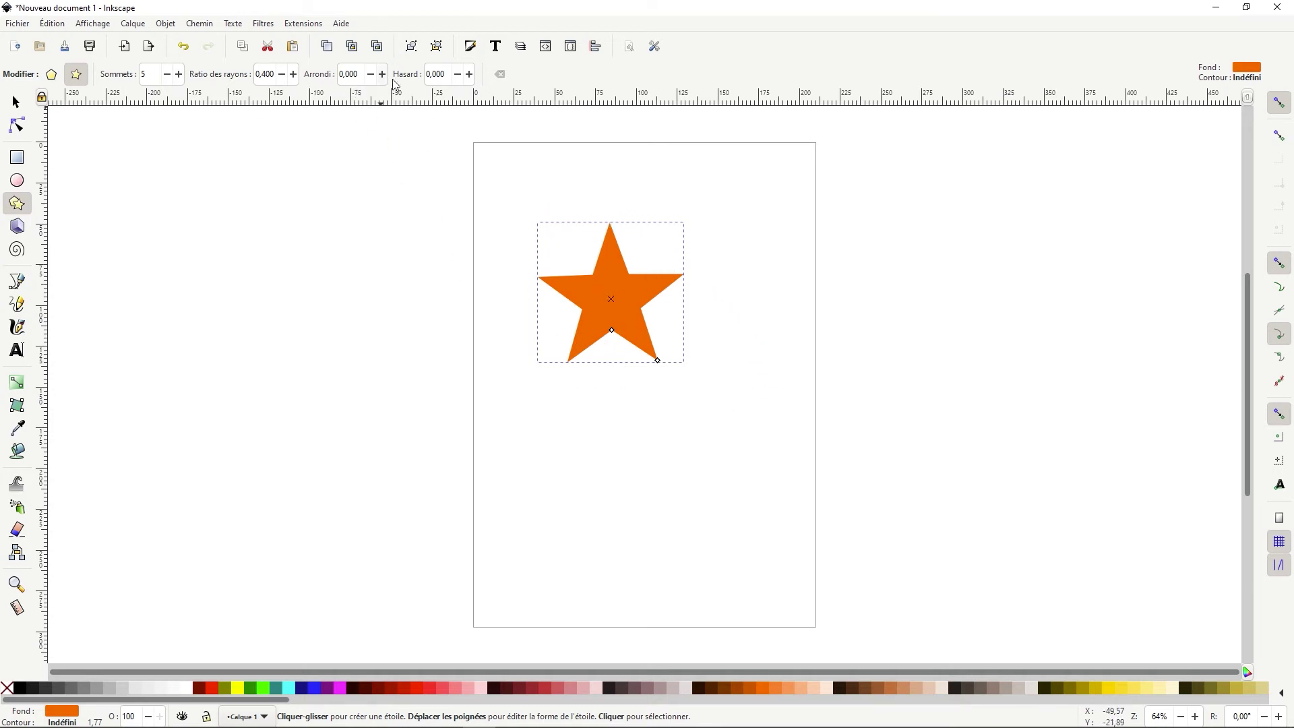
Step: Try a randomness (Hasard) of 0,500 on the star and reset it to 0
left_click(436, 75)
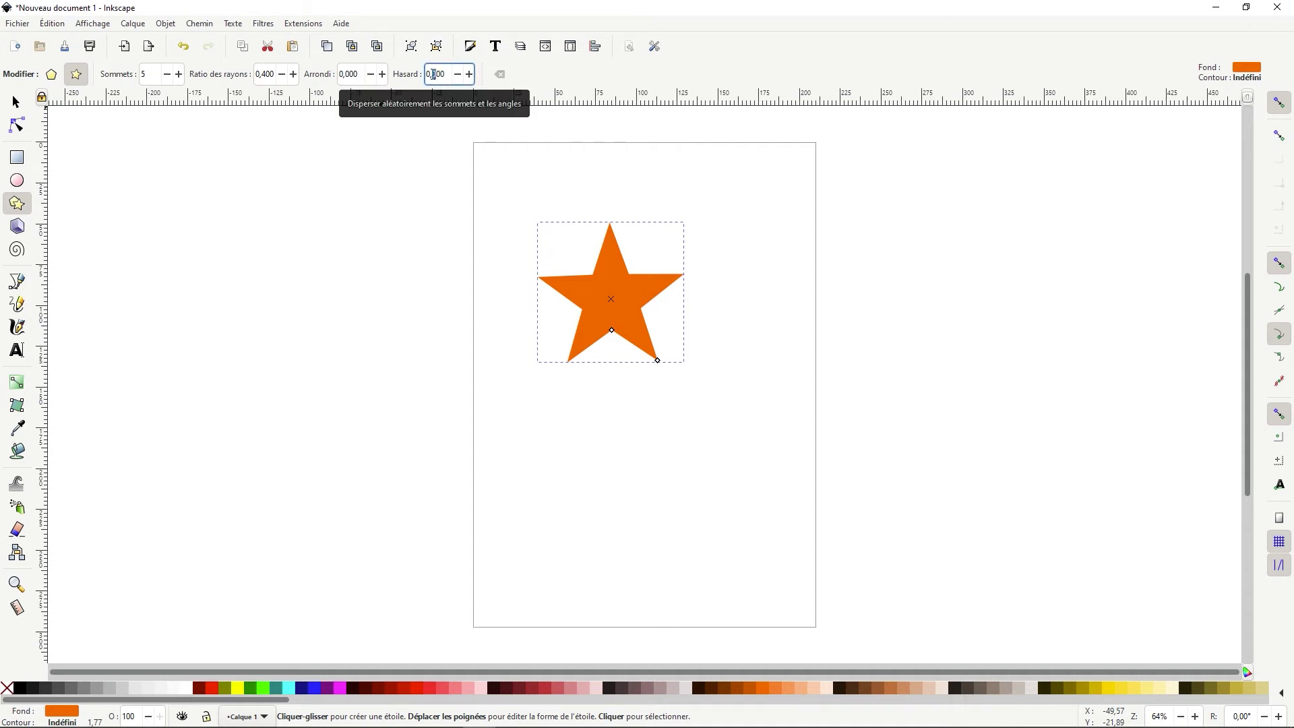
type("5")
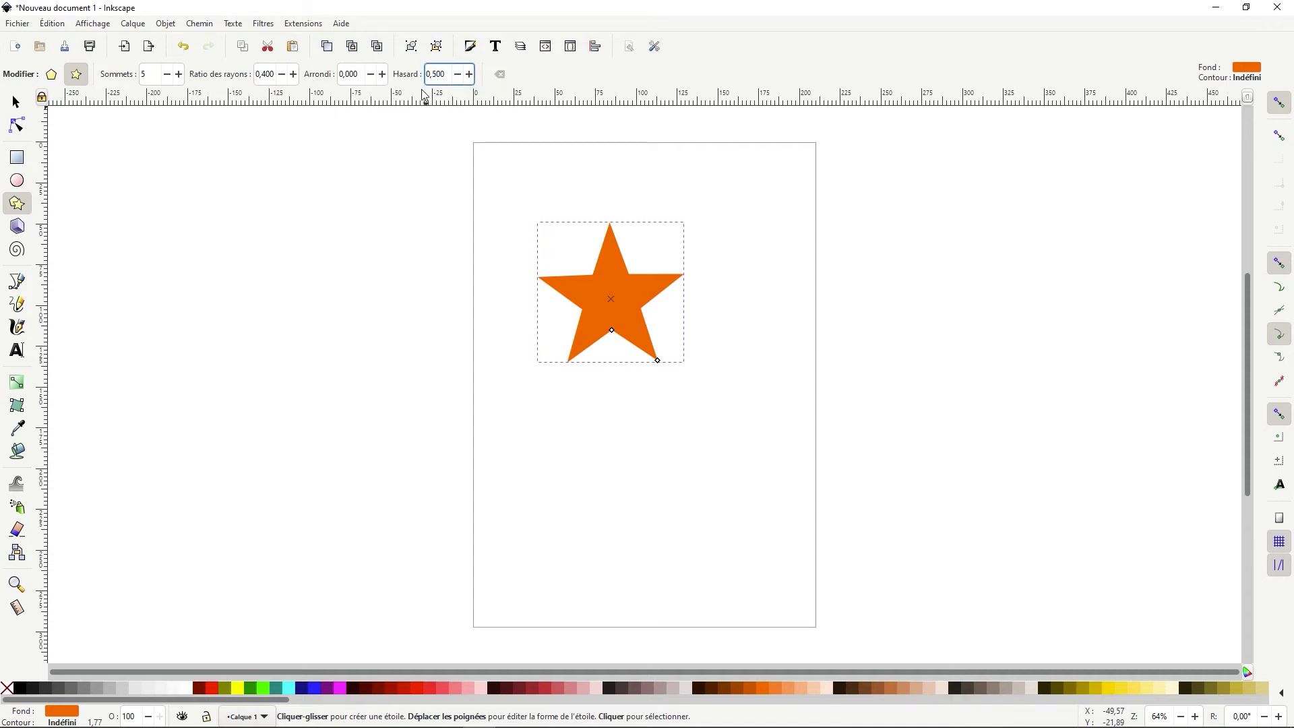
left_click(363, 74)
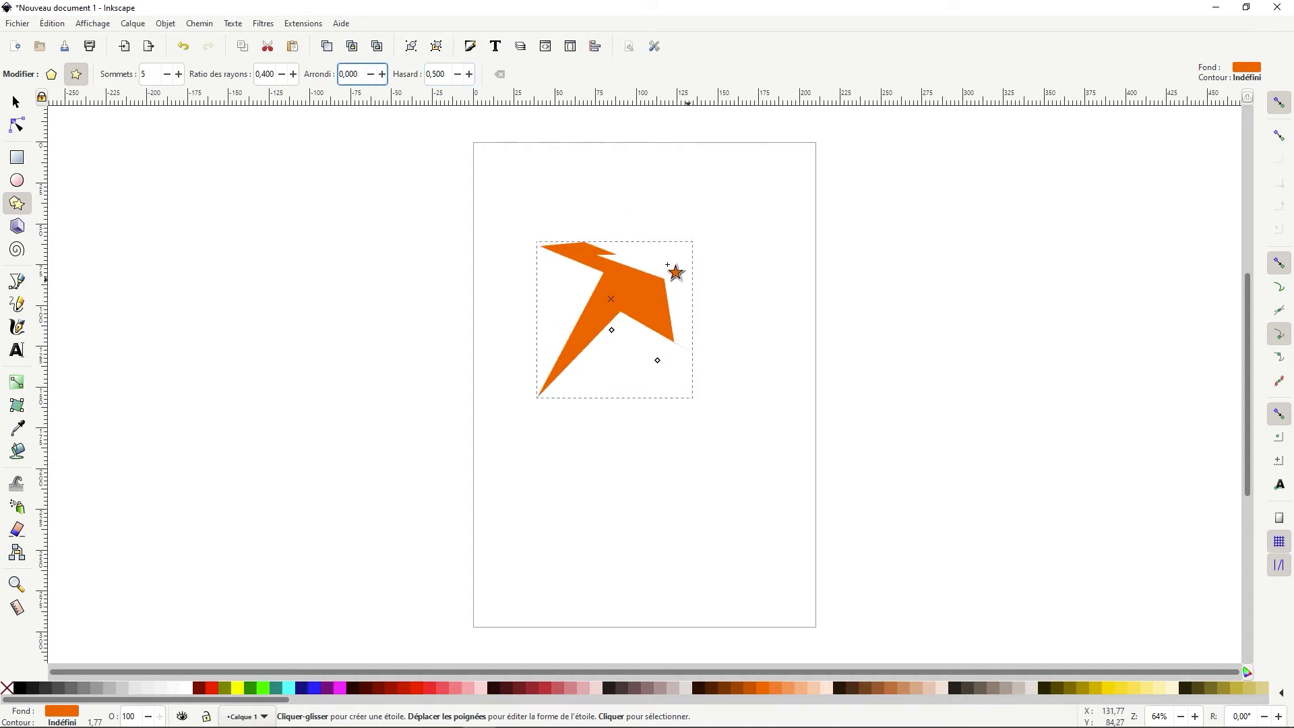
left_click(448, 72)
double_click(440, 73)
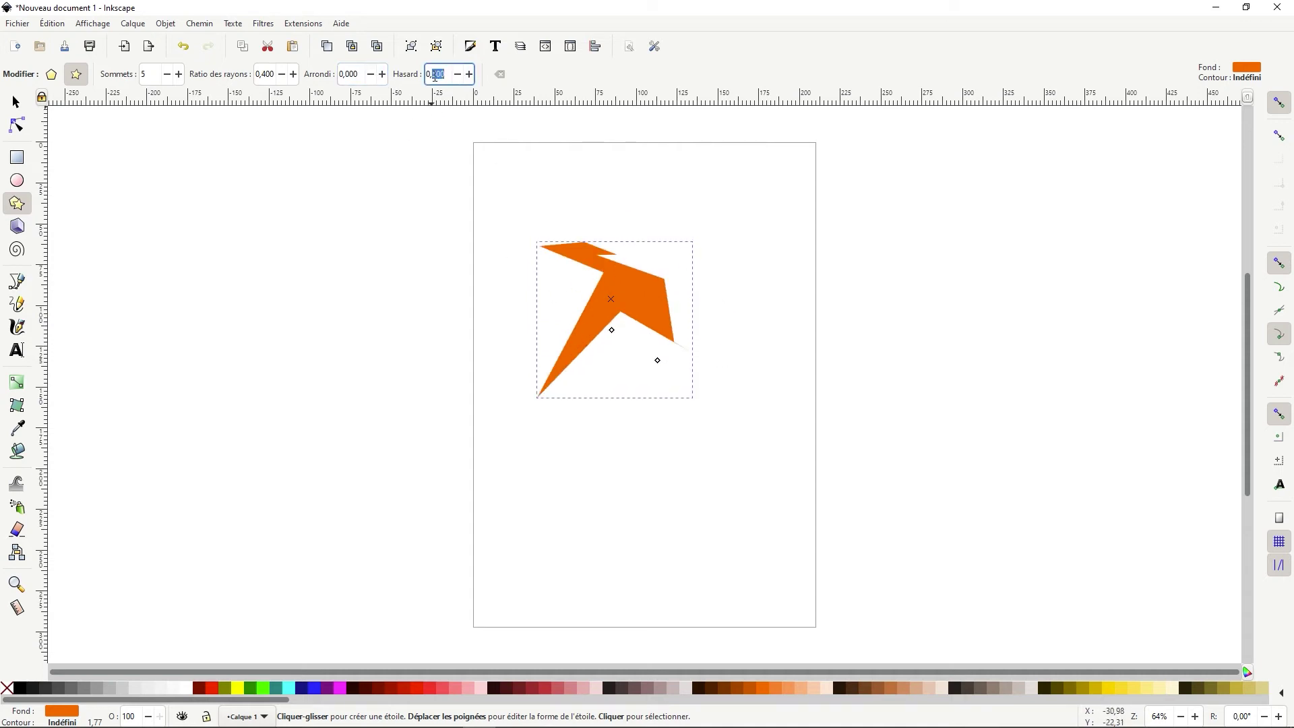
type("0")
key("Return")
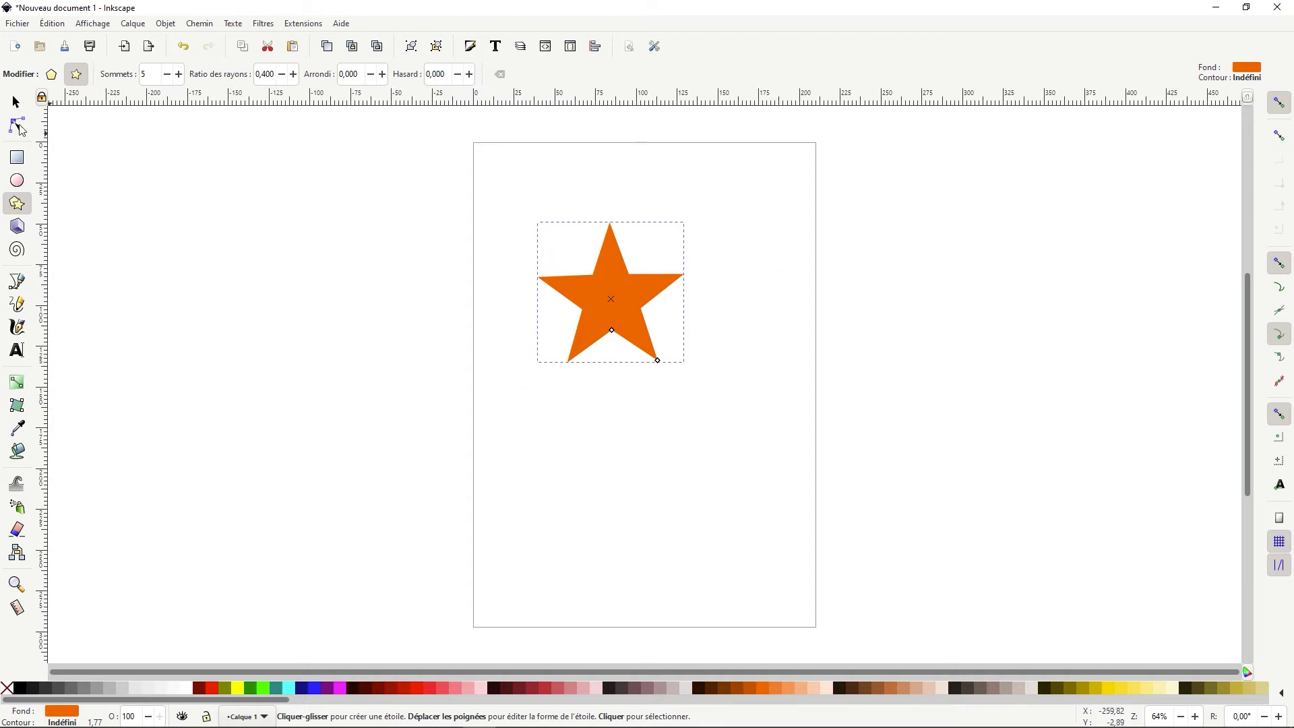
Step: Increase the star's vertices (Sommets) to 12 and vary its radius ratio slightly
left_click(179, 75)
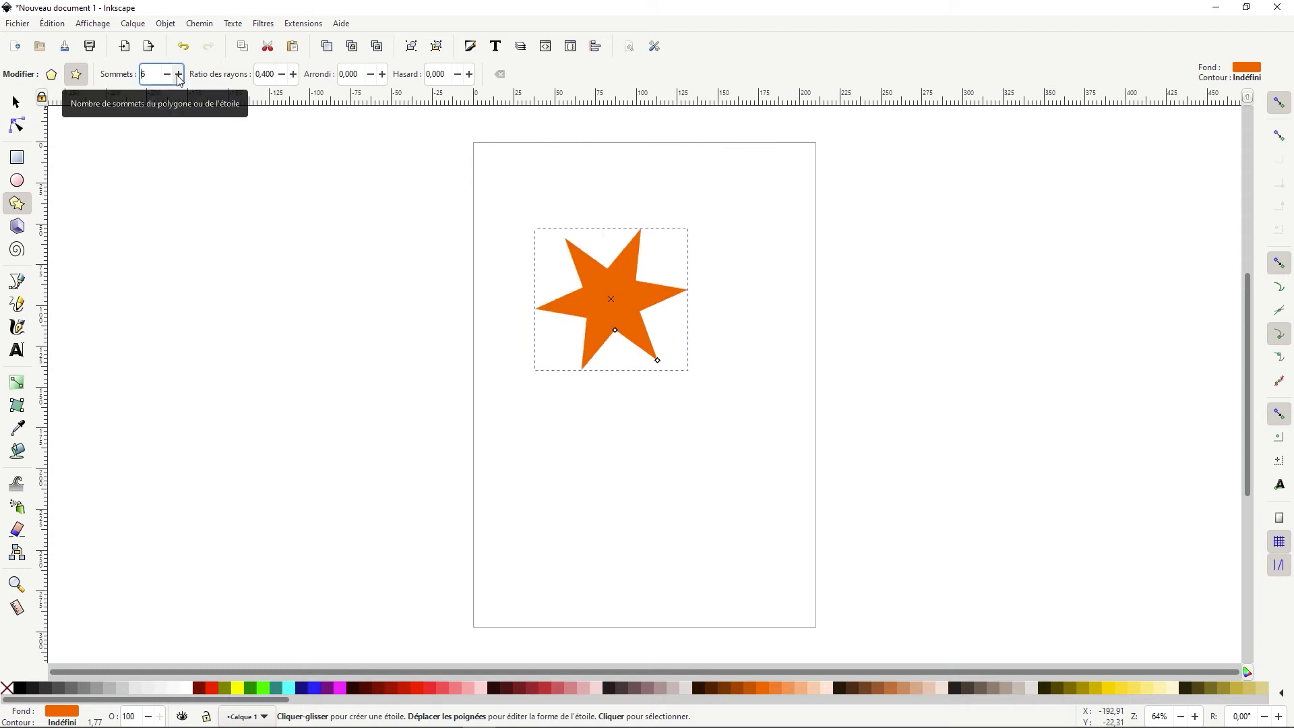
left_click(179, 75)
left_click(179, 77)
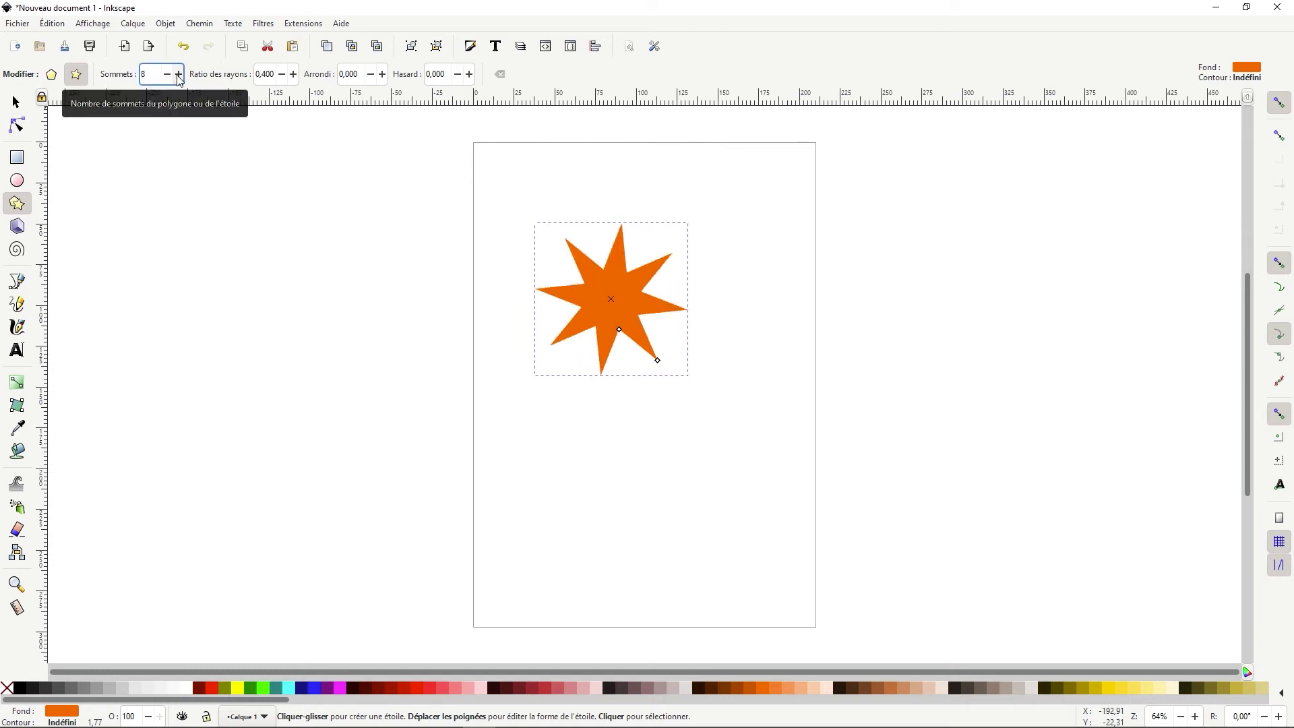
left_click(179, 76)
left_click(179, 76)
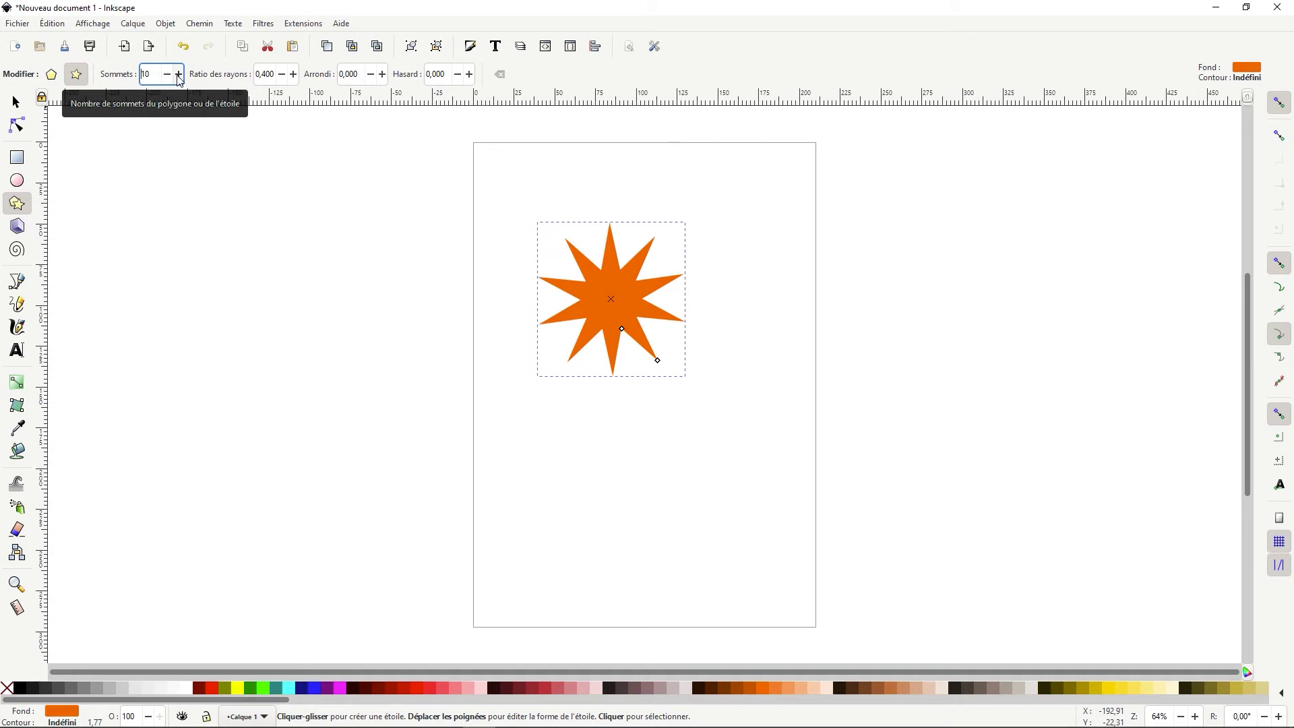
left_click(179, 76)
left_click(180, 77)
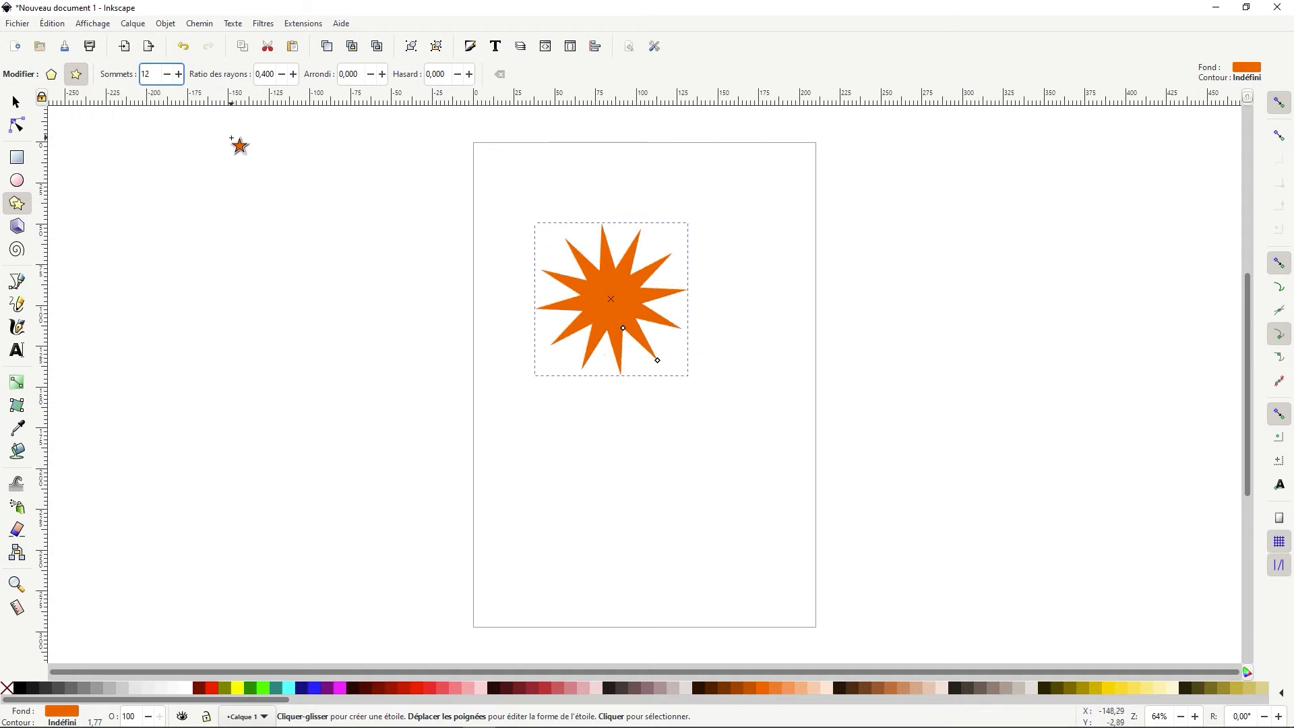
left_click(282, 76)
left_click(294, 76)
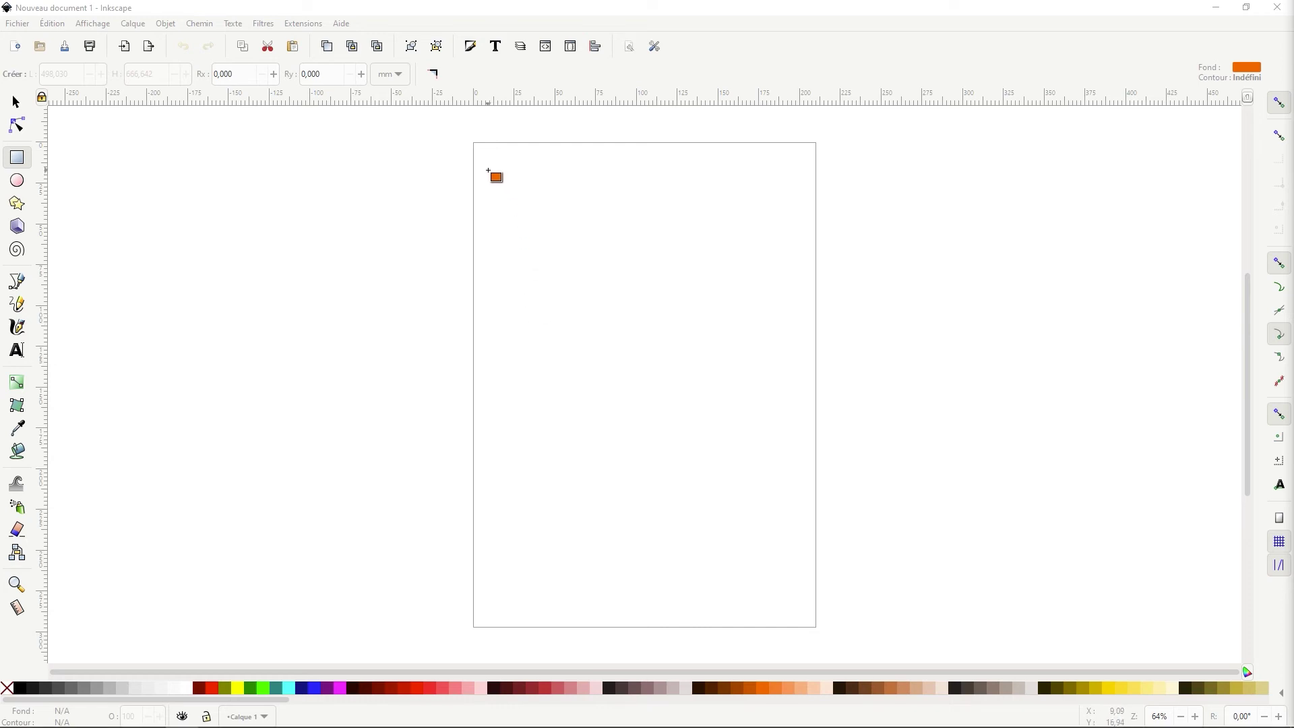
Step: Draw a rectangle about 144 × 211 mm on the blank page and a smaller one about 93 × 124 mm inside it, and deselect
left_click_drag(488, 171, 723, 514)
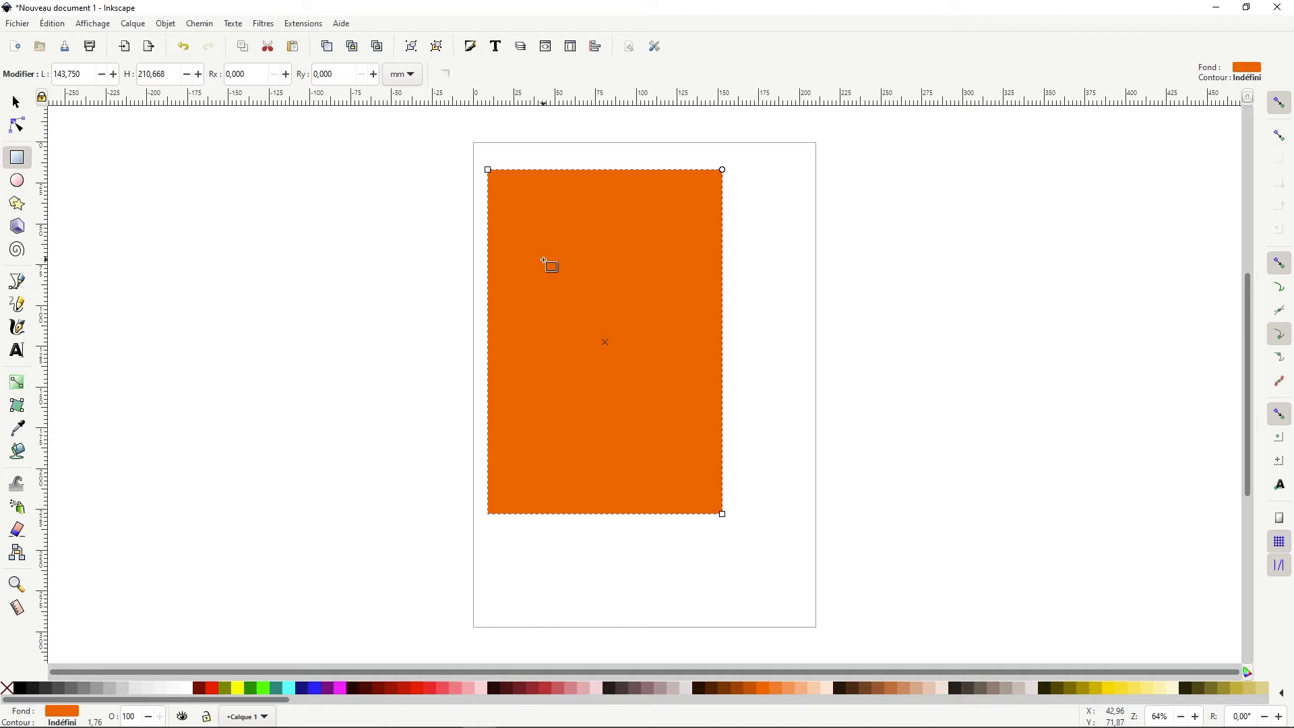
left_click_drag(534, 256, 686, 458)
left_click(753, 365)
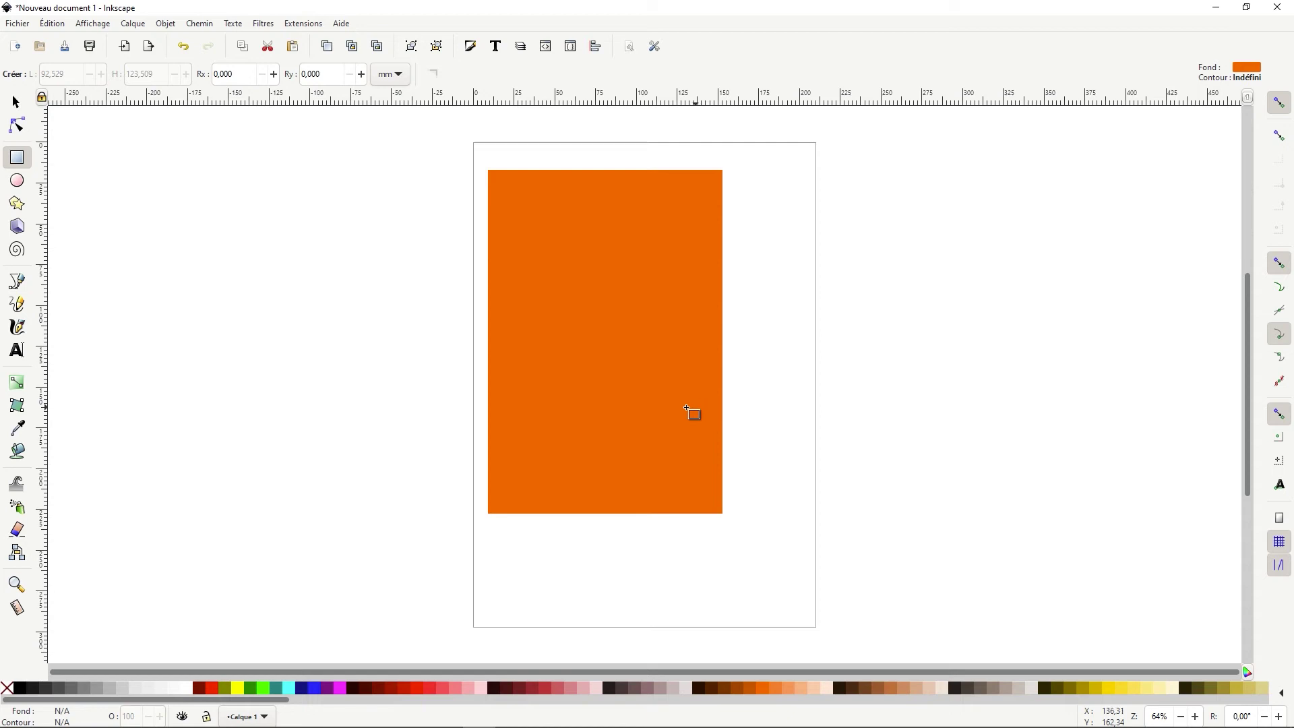
Step: Fill the inner rectangle with a pink-red palette colour and move it slightly down to about X 39 mm, Y 75 mm
left_click(610, 382)
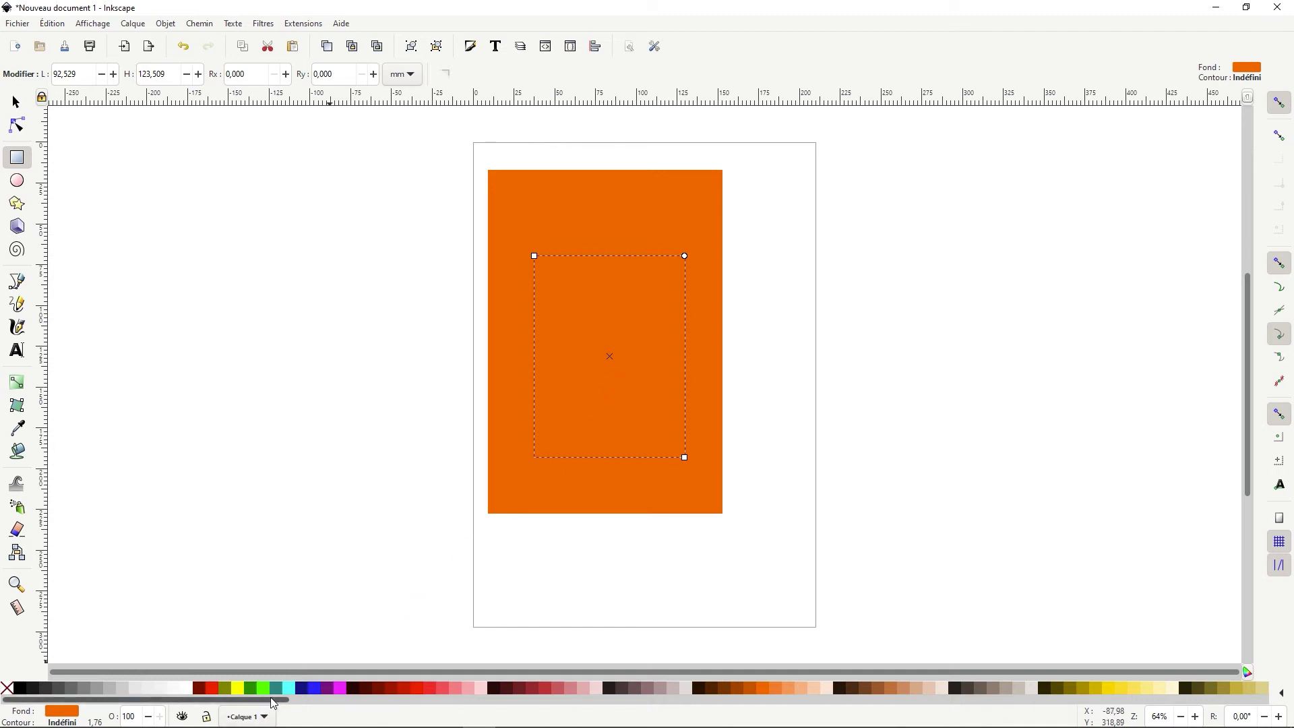
left_click_drag(277, 705, 1250, 713)
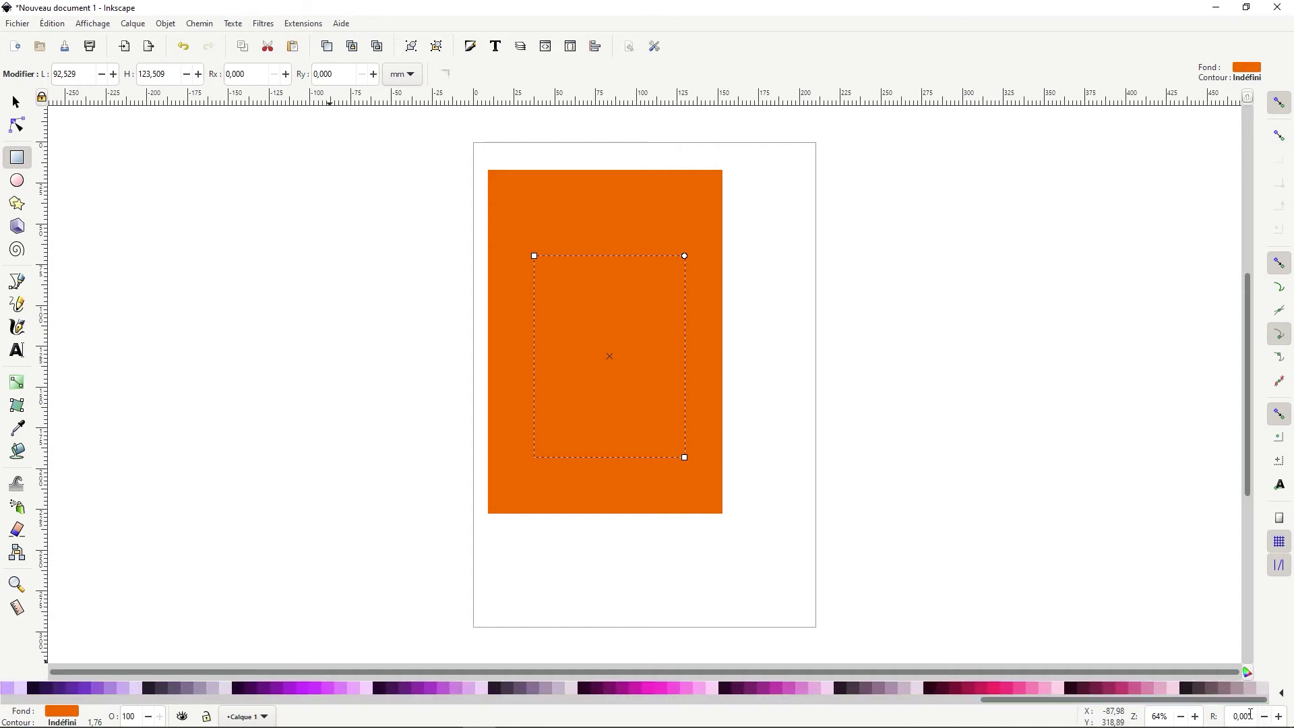
left_click(997, 690)
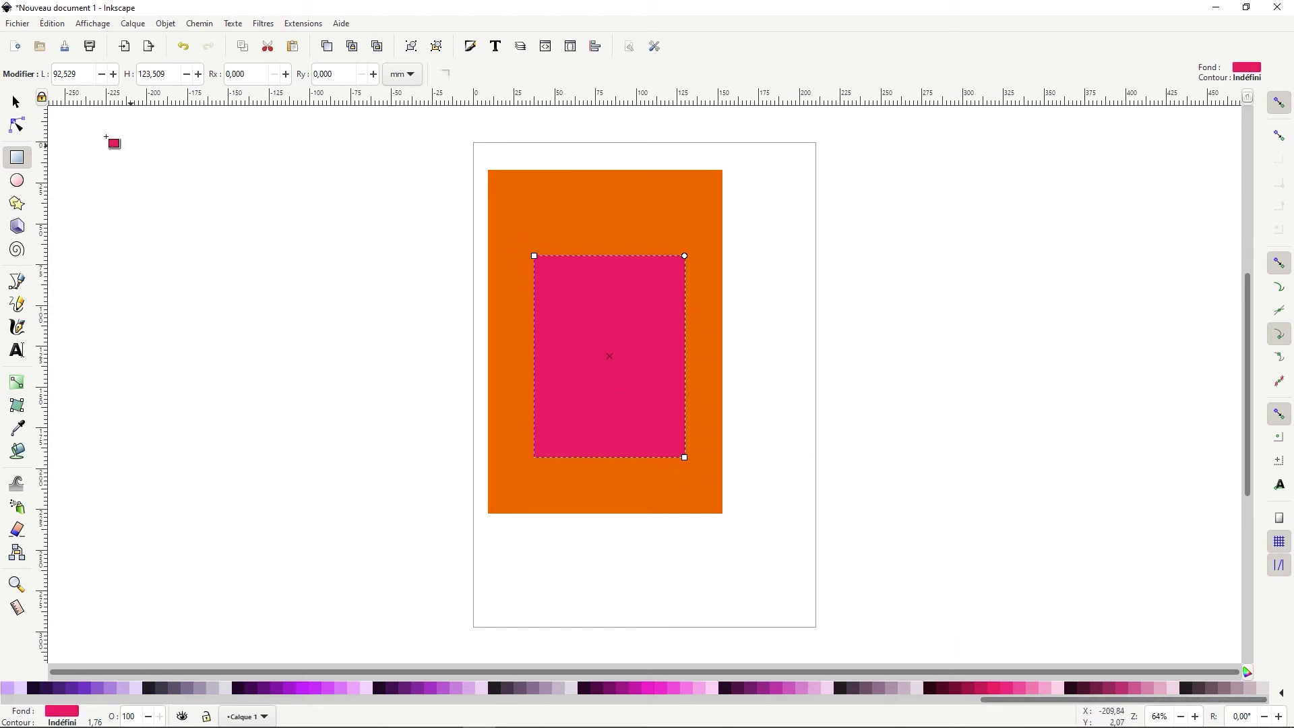
left_click(16, 102)
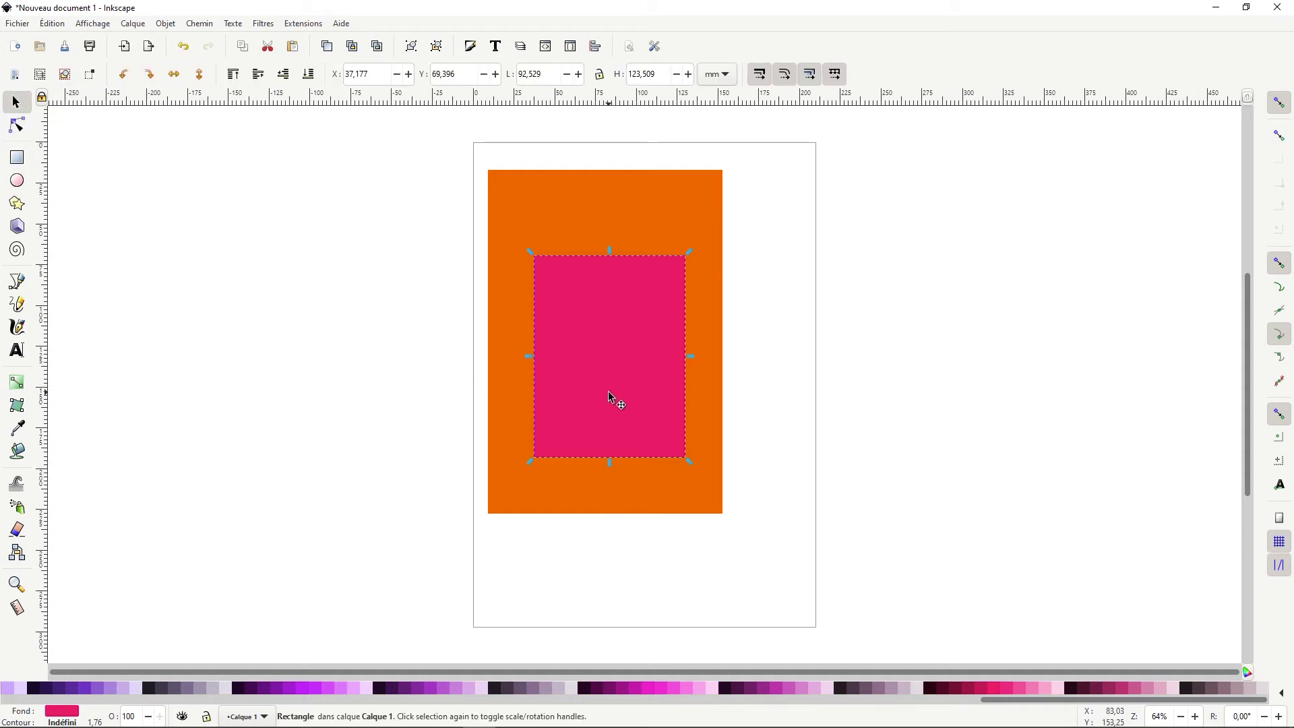
mouse_move(610, 394)
left_mouse_down()
mouse_move(794, 431)
mouse_move(707, 317)
mouse_move(511, 483)
mouse_move(832, 464)
mouse_move(475, 355)
mouse_move(745, 568)
mouse_move(665, 332)
mouse_move(570, 460)
mouse_move(628, 402)
mouse_move(614, 399)
left_mouse_up()
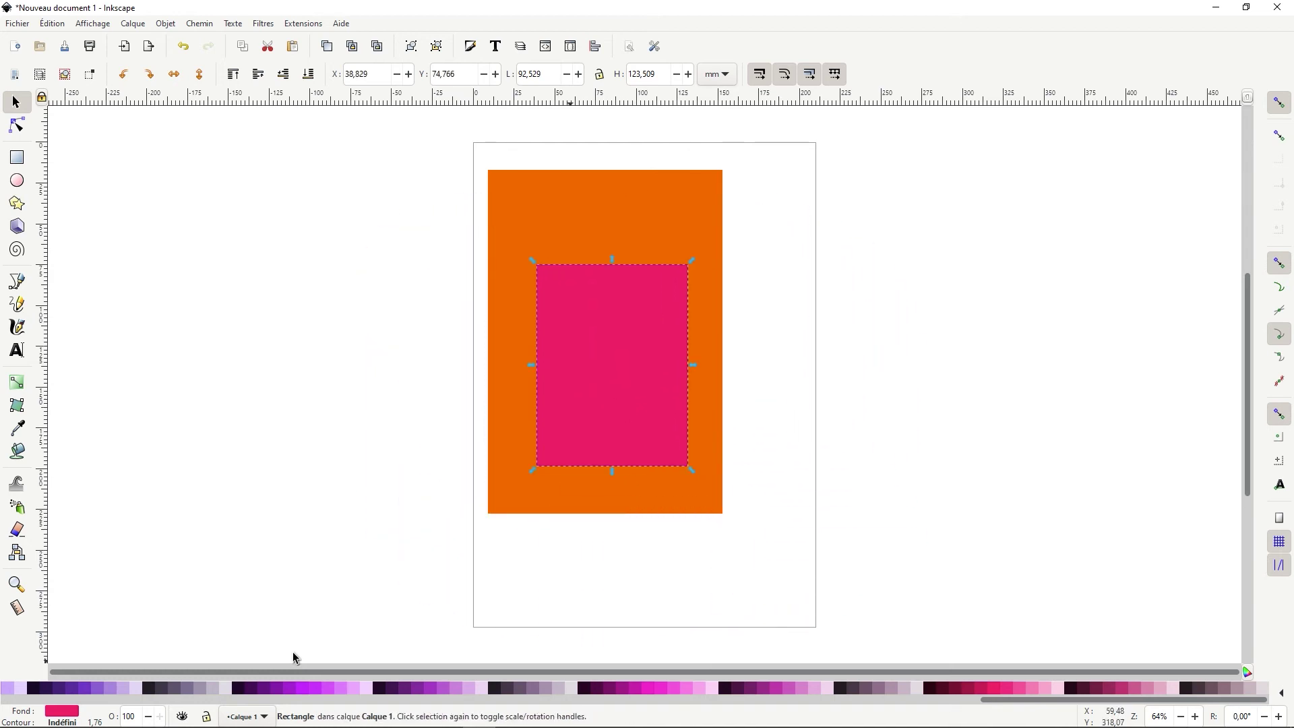
Step: Open the fill and stroke settings for the pink rectangle and review its fill, stroke paint and stroke style options
left_click(16, 159)
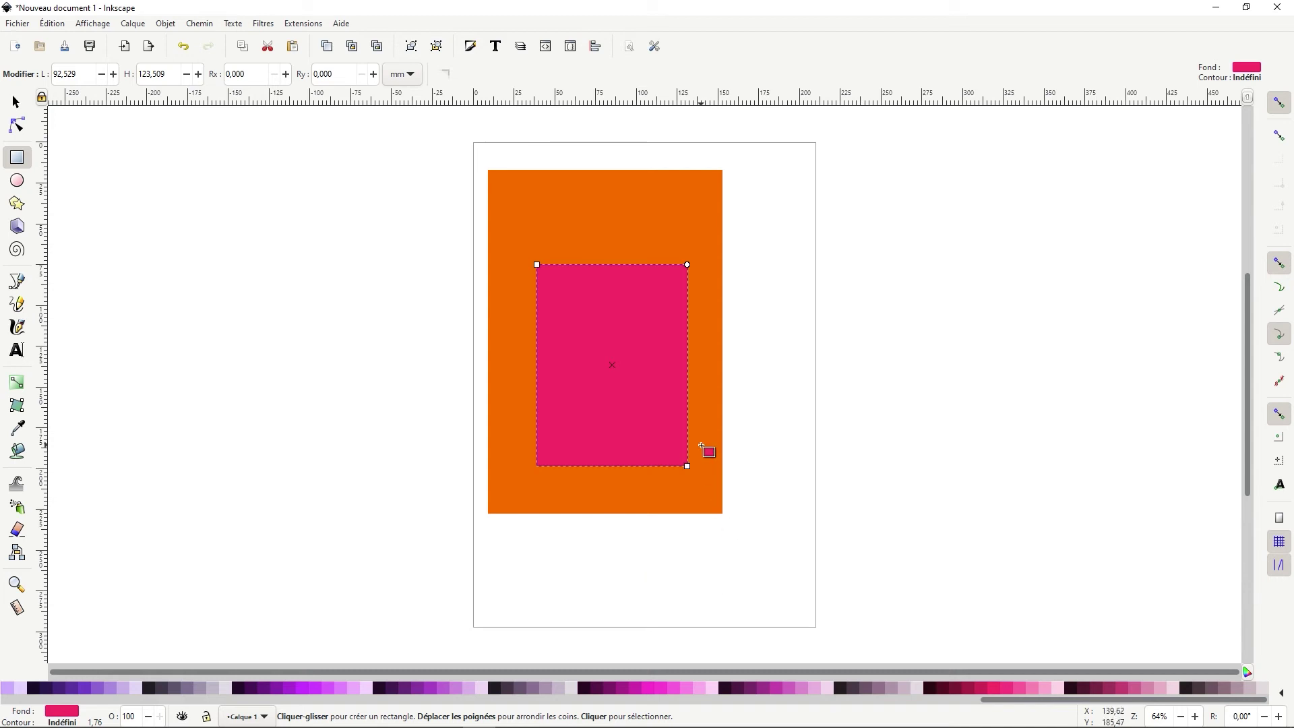
left_click(471, 47)
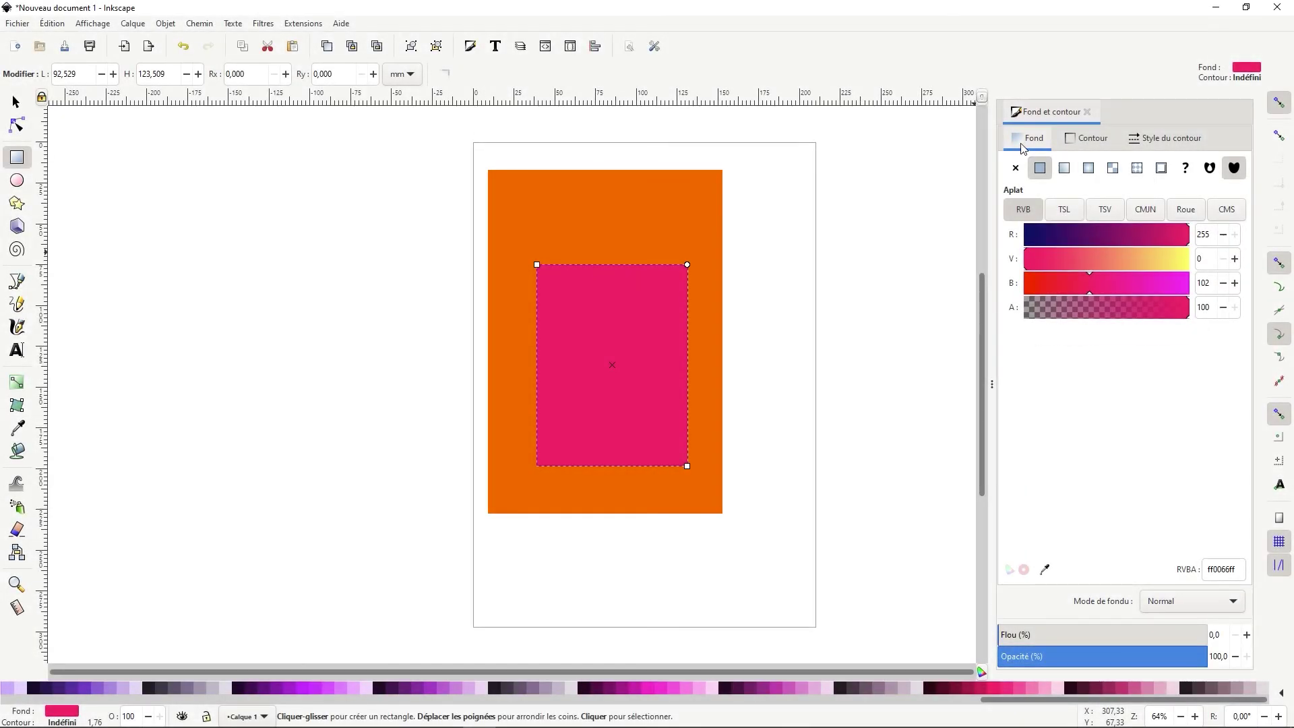
left_click(1091, 141)
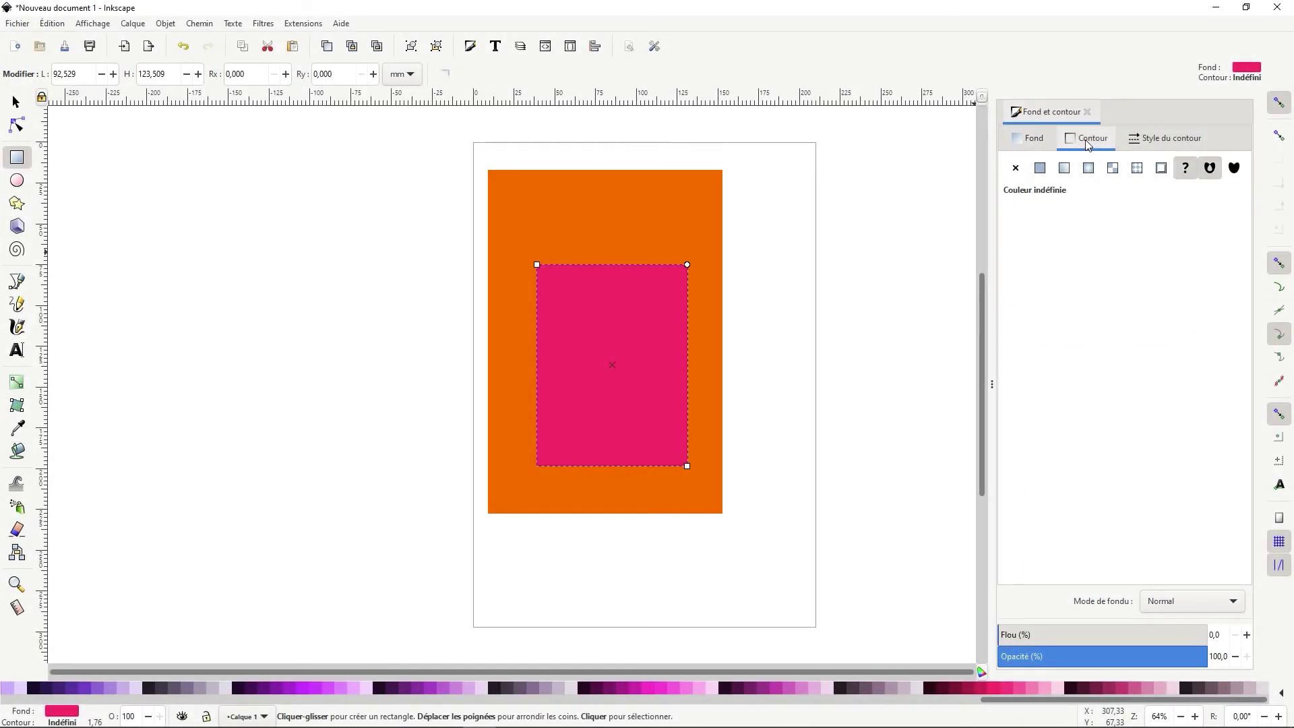
left_click(1151, 148)
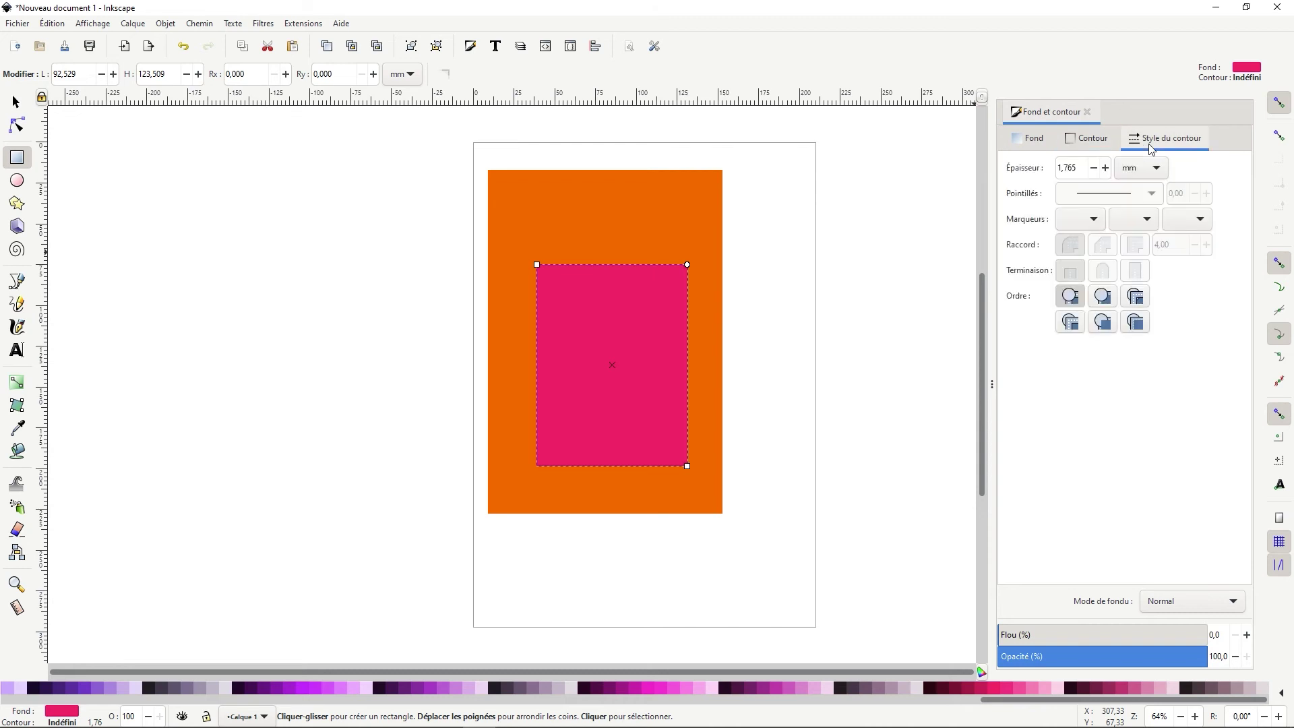
left_click(1034, 143)
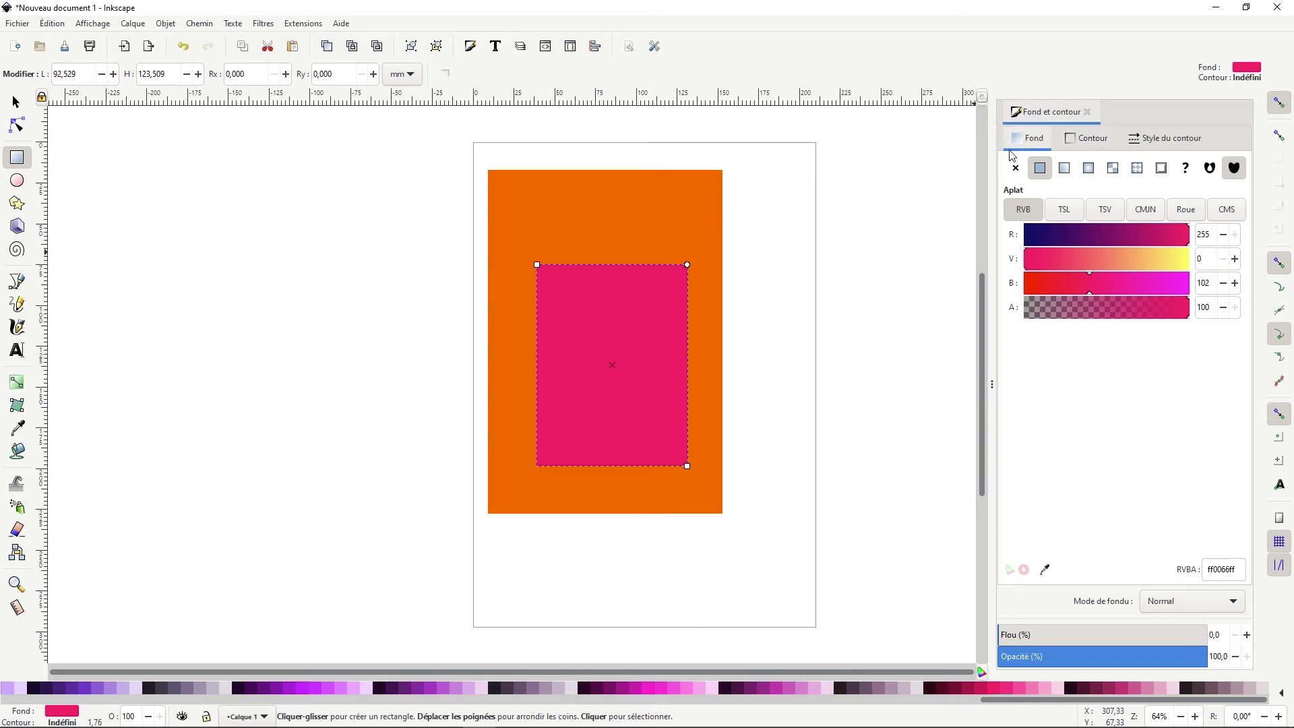
Step: Recolour the pink rectangle blue in TSL mode with hue 220, saturation 69 and lightness 56, keeping alpha at 100
left_click(1073, 213)
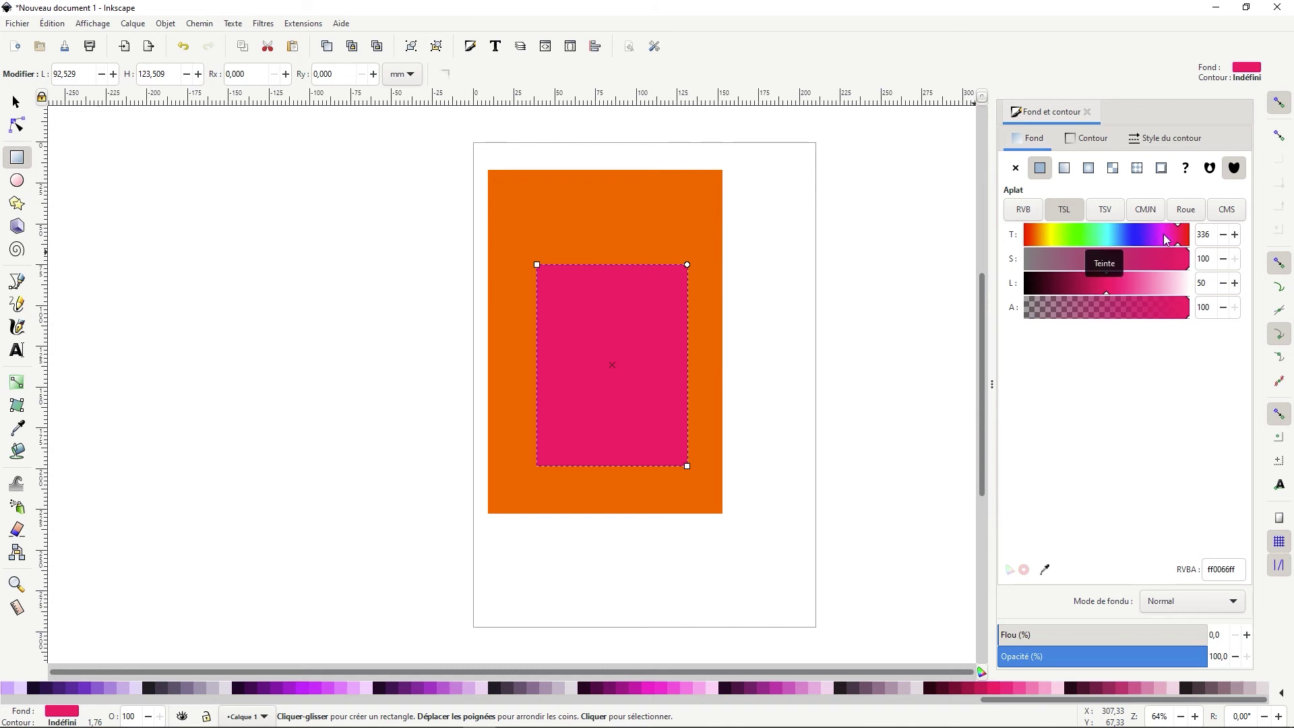
left_click_drag(1169, 239, 1117, 290)
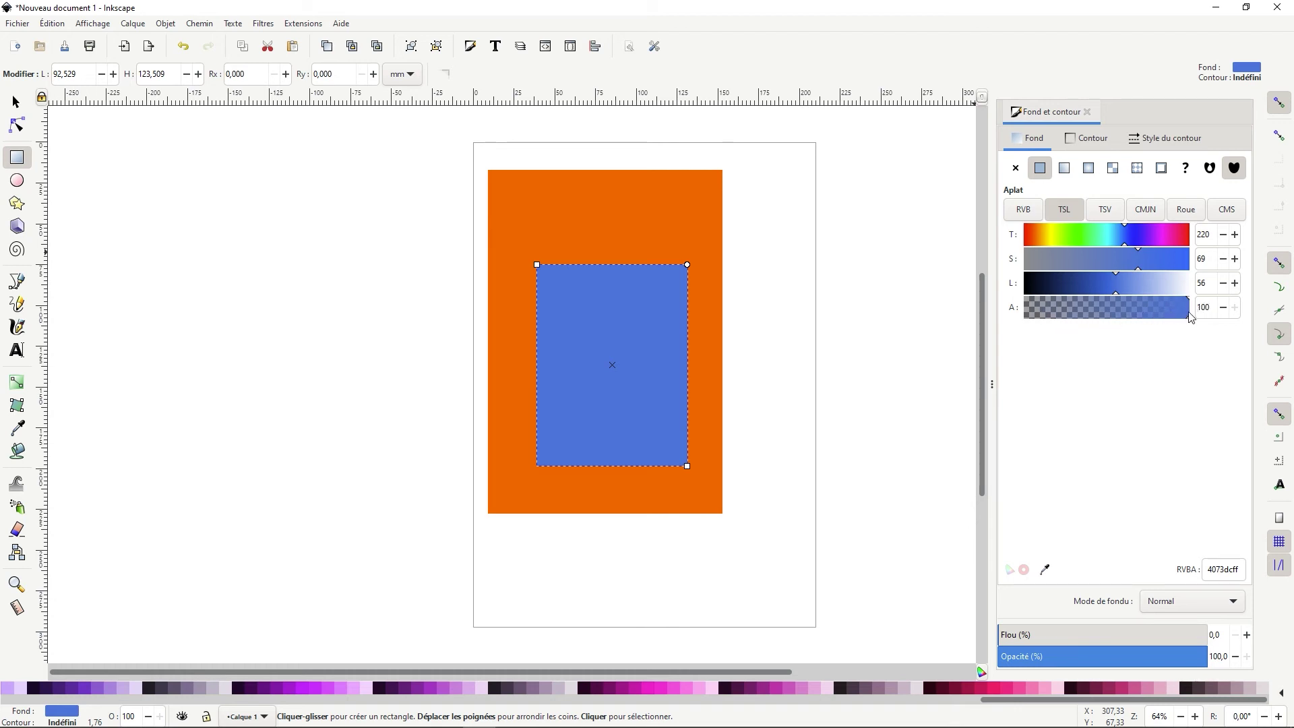
mouse_move(1190, 317)
left_mouse_down()
mouse_move(1031, 326)
mouse_move(1200, 332)
left_mouse_up()
Step: Move the blue rectangle to about X 109 mm, Y 123 mm so it partly overlaps the orange one, keeping its alpha at 100
left_click(16, 101)
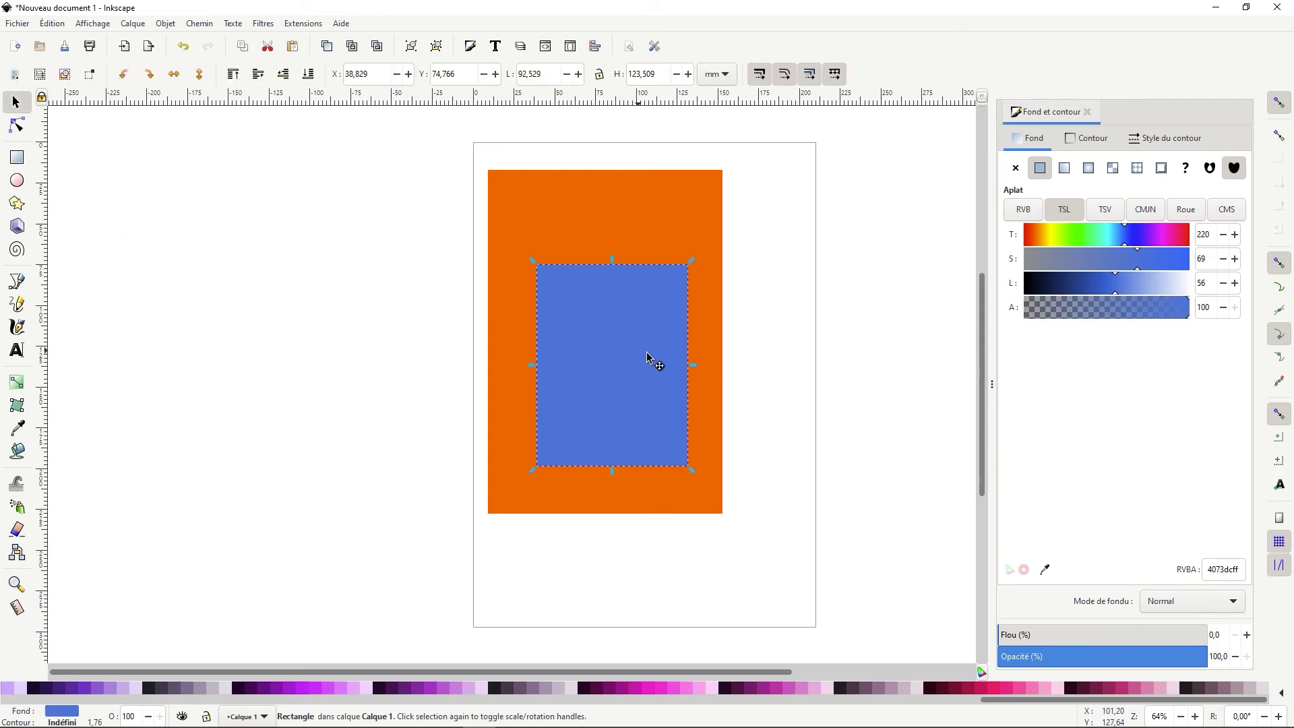
left_click_drag(649, 358, 756, 432)
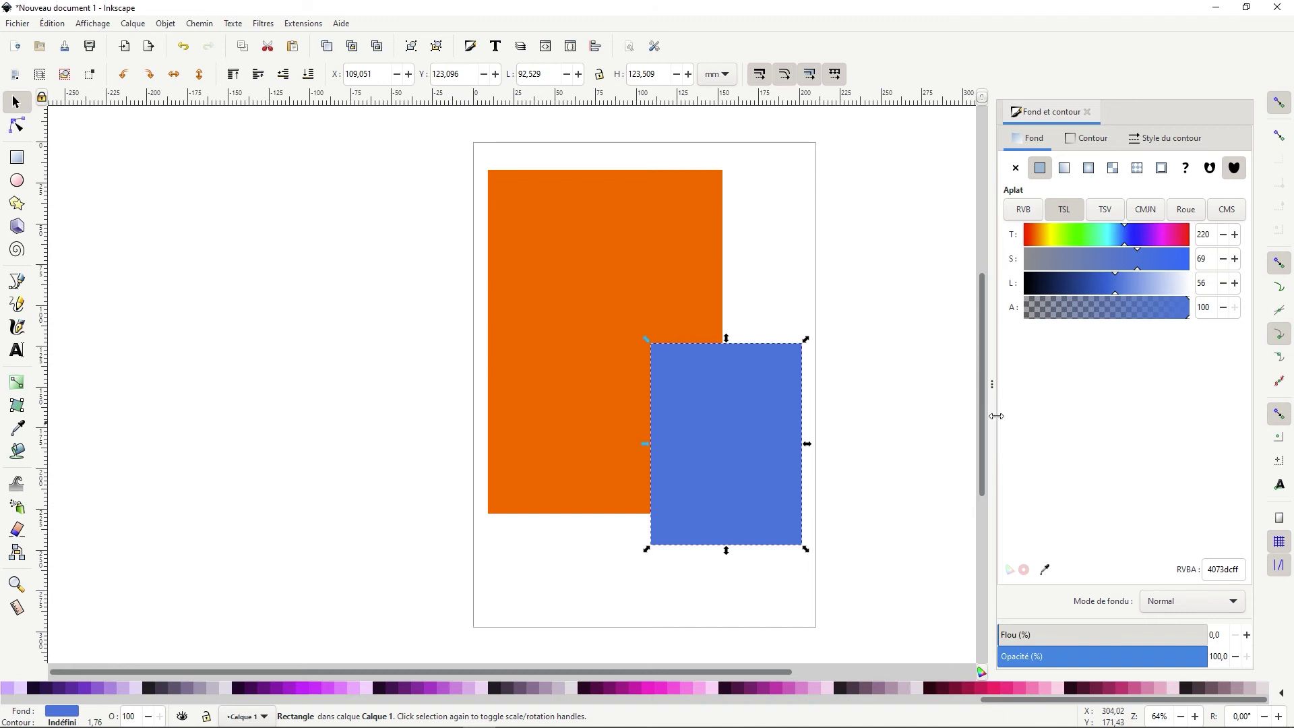
mouse_move(1183, 313)
left_mouse_down()
mouse_move(1040, 320)
mouse_move(1196, 323)
left_mouse_up()
Step: Go through the TSV, CMJN and wheel (Roue) colour modes and recolour the smaller rectangle magenta, then green 40dc71 at alpha 100
left_click(1111, 214)
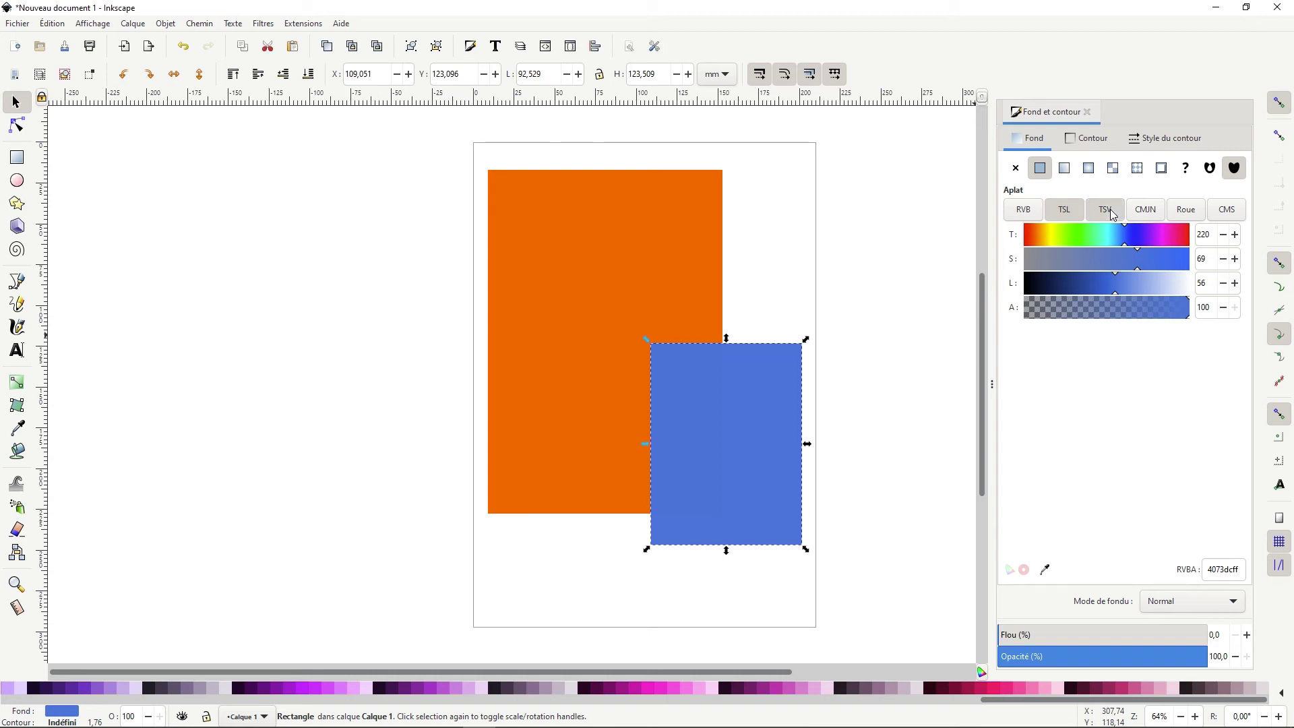
left_click(1148, 216)
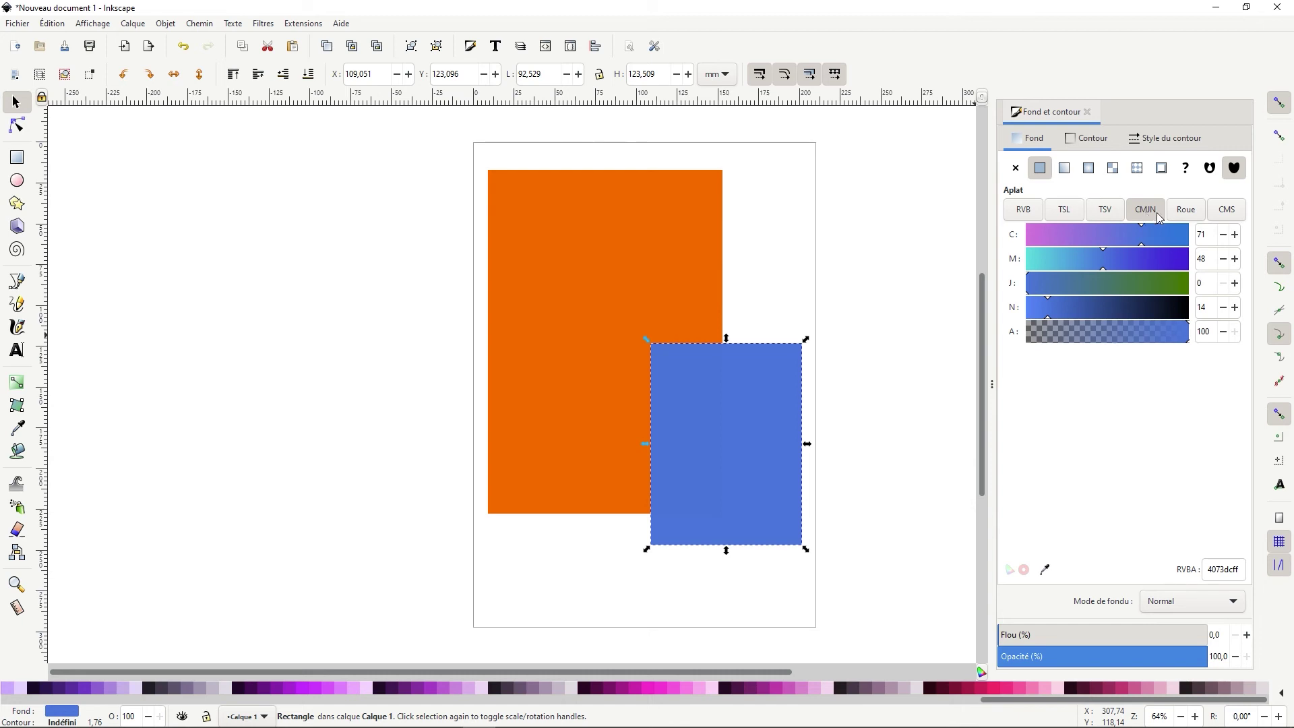
left_click(1192, 222)
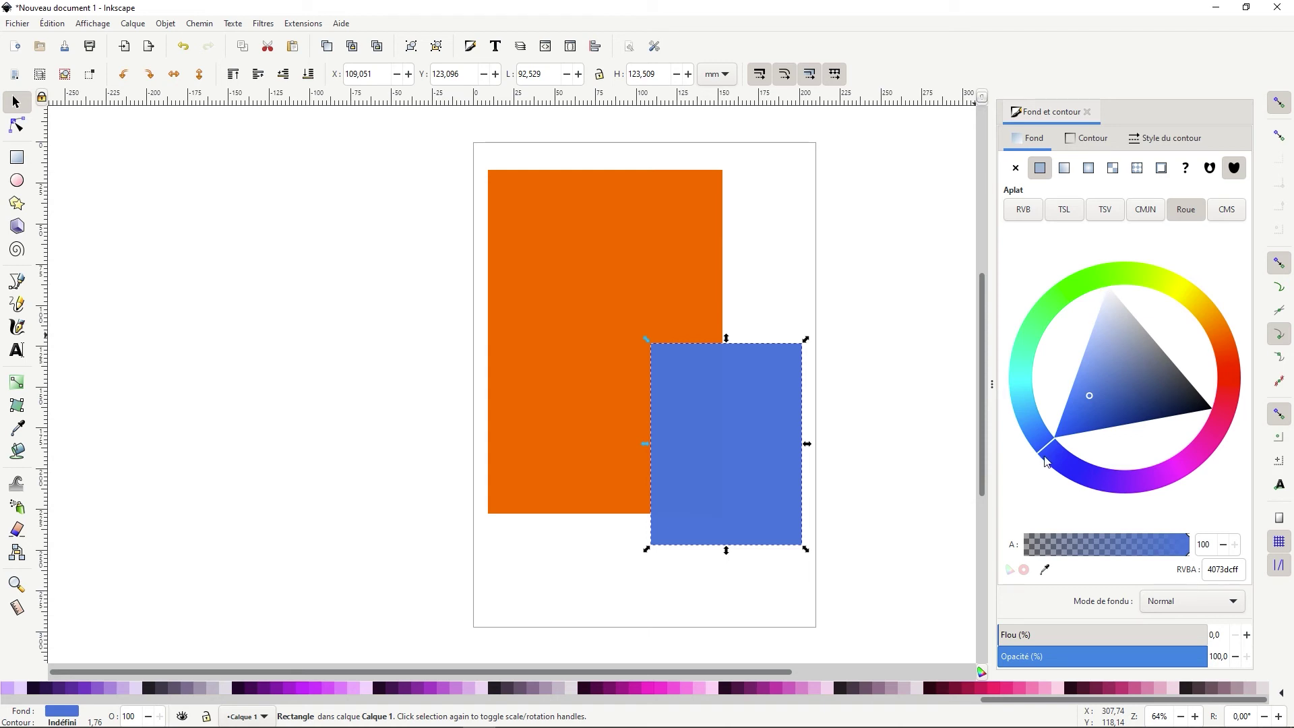
left_click(1192, 464)
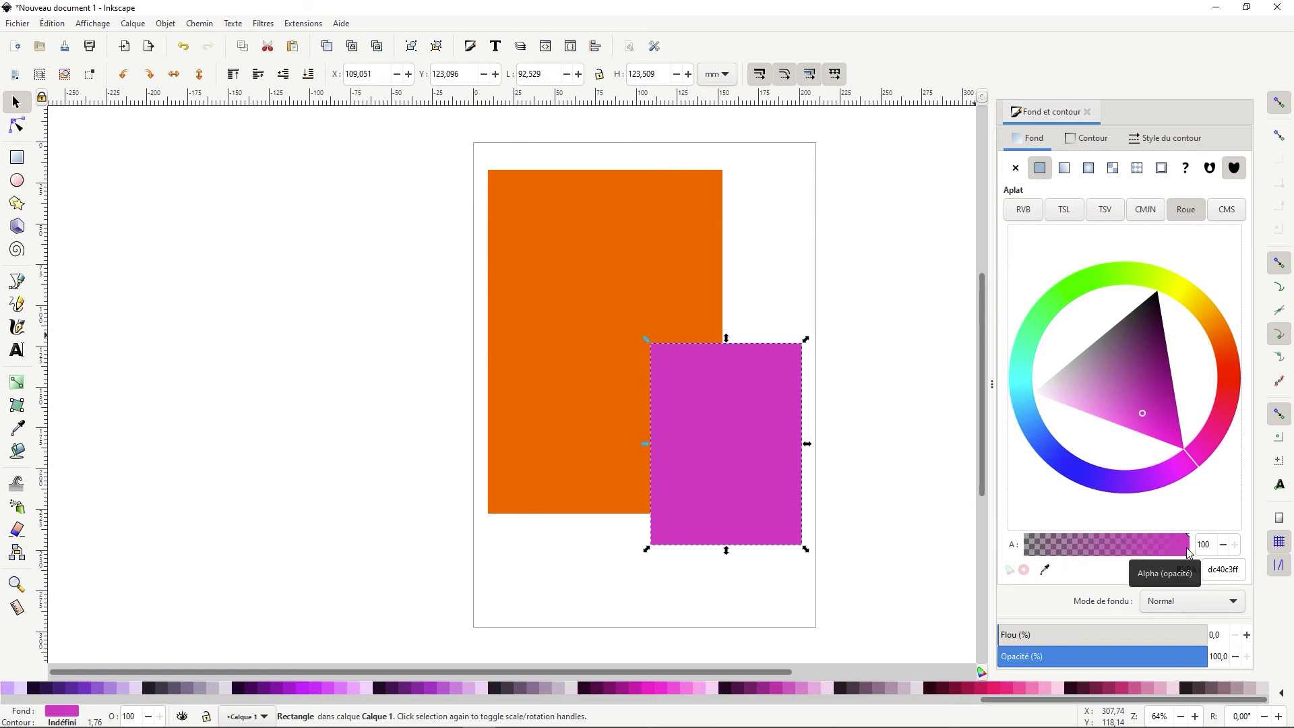
mouse_move(1187, 552)
left_mouse_down()
mouse_move(1061, 552)
mouse_move(1204, 558)
left_mouse_up()
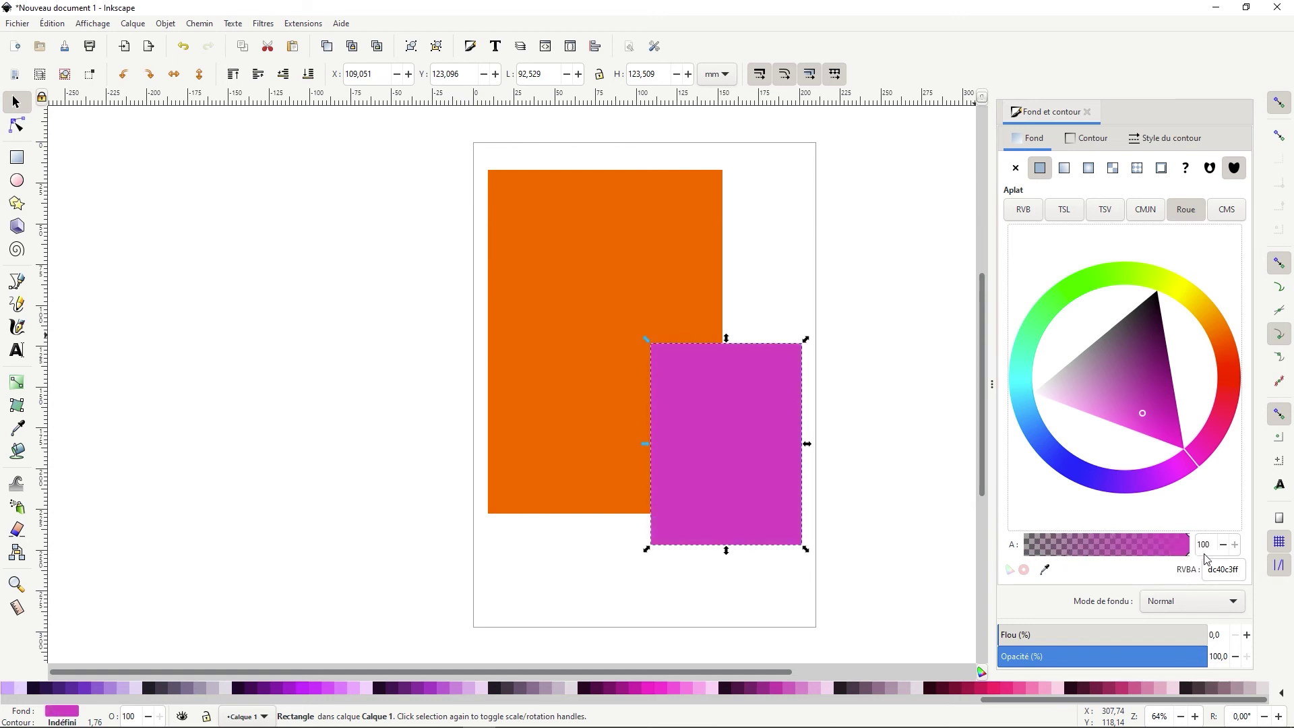
left_click(1036, 304)
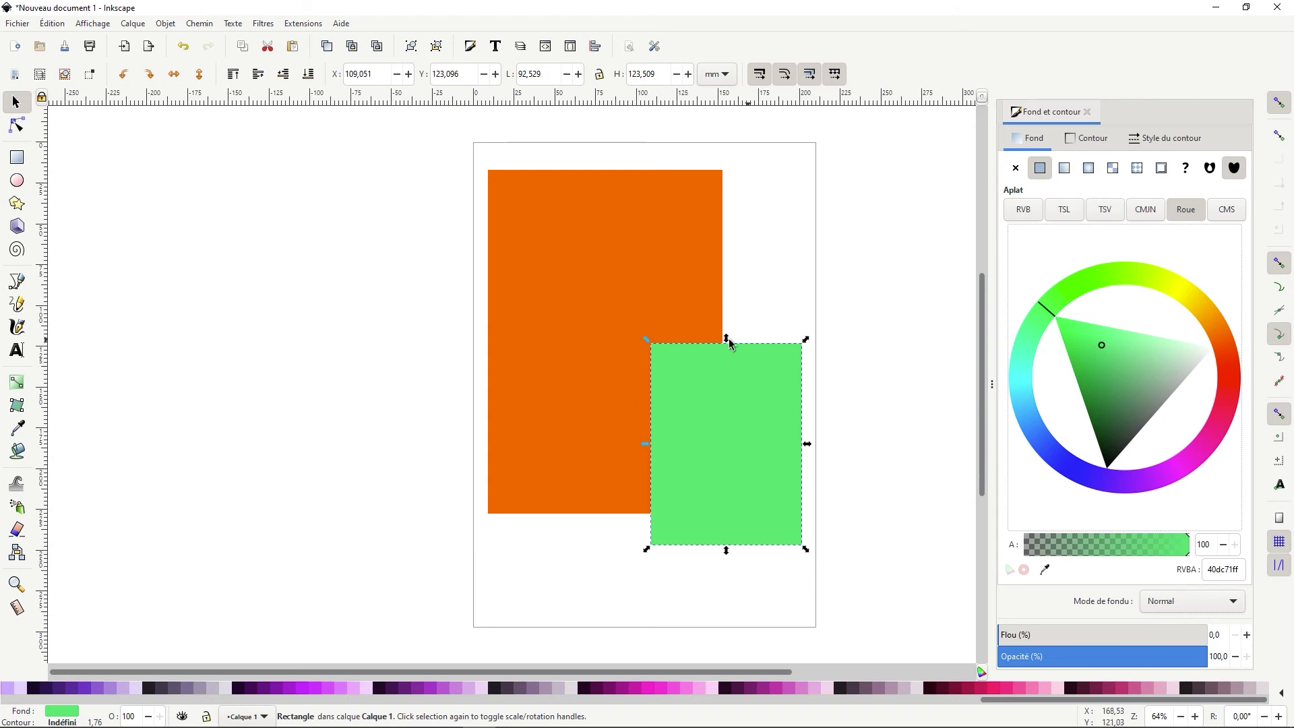
Step: Try linear gradient, radial gradient, mesh gradient and striped pattern fills on the green rectangle, then return to a flat fill
left_click(1063, 169)
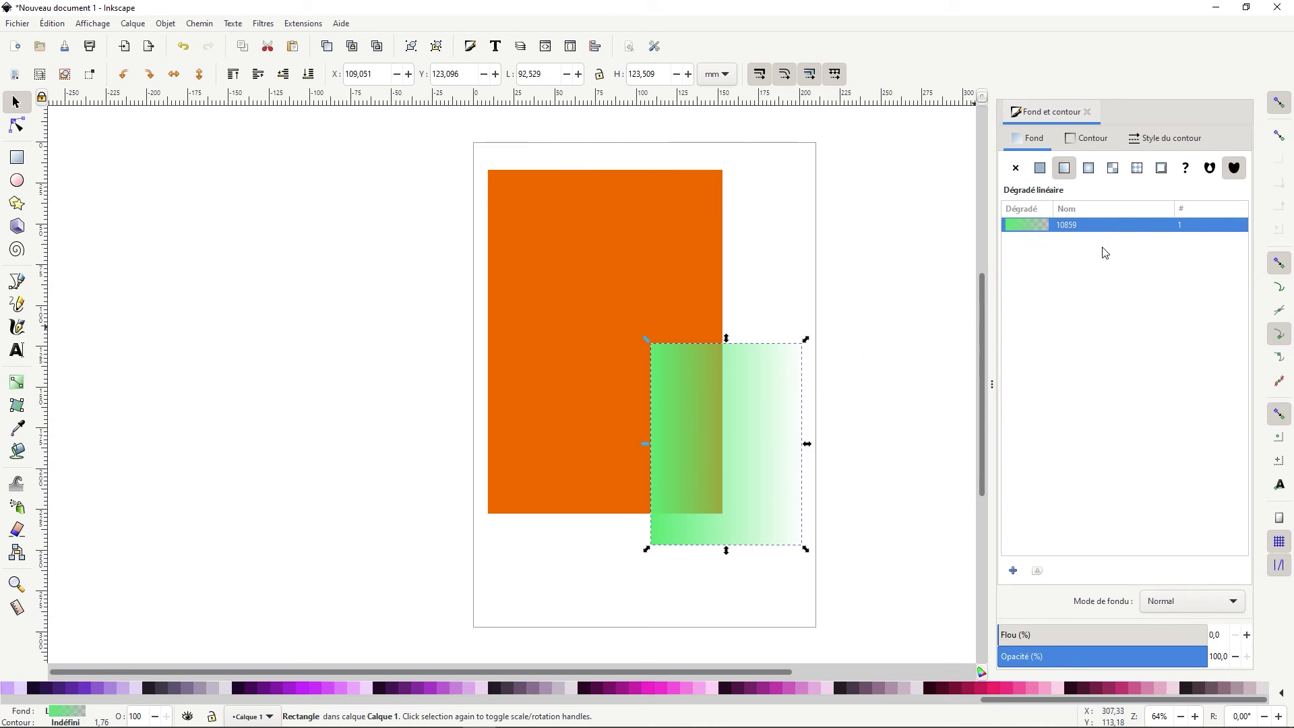
left_click(1093, 175)
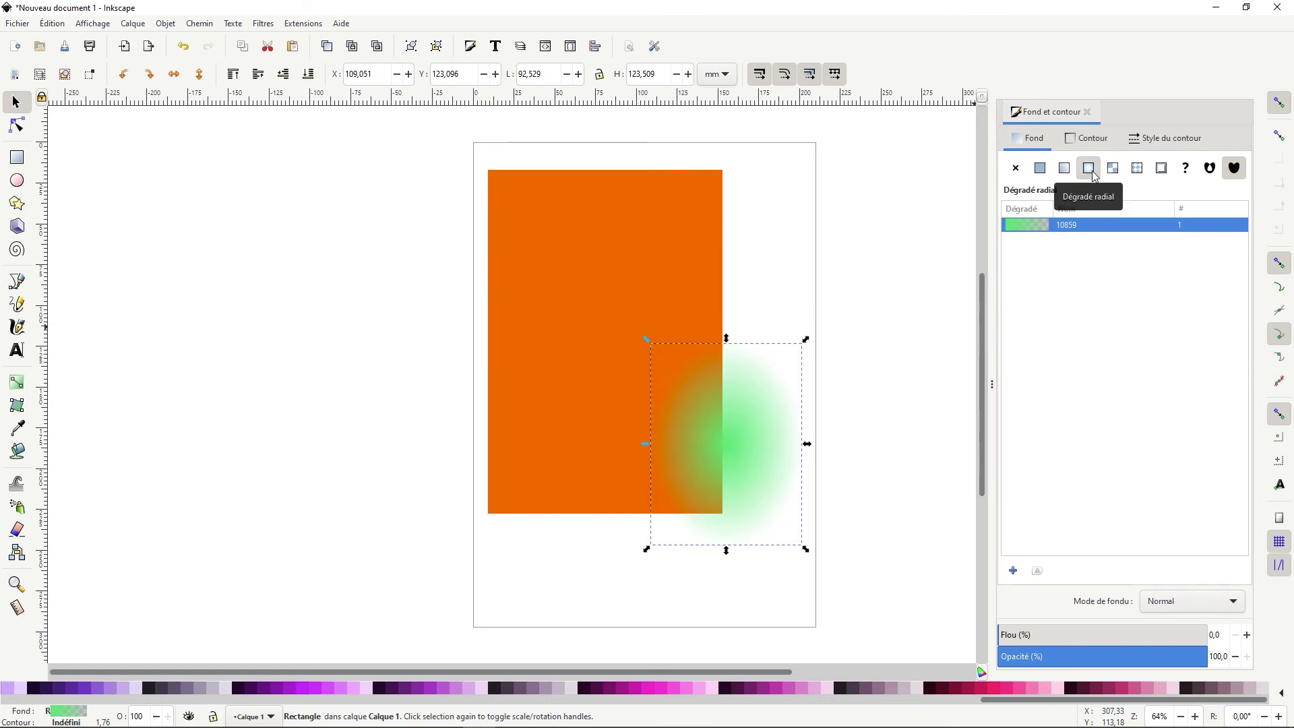
left_click(1112, 170)
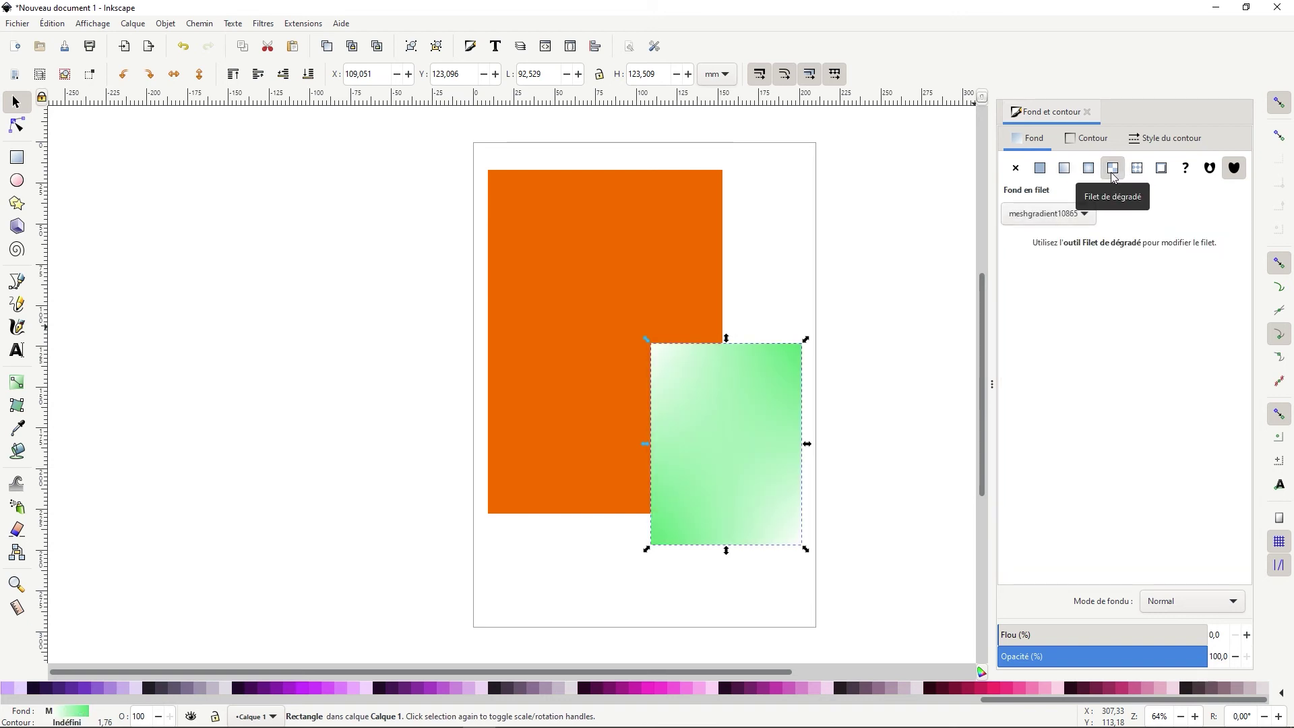
left_click(1136, 172)
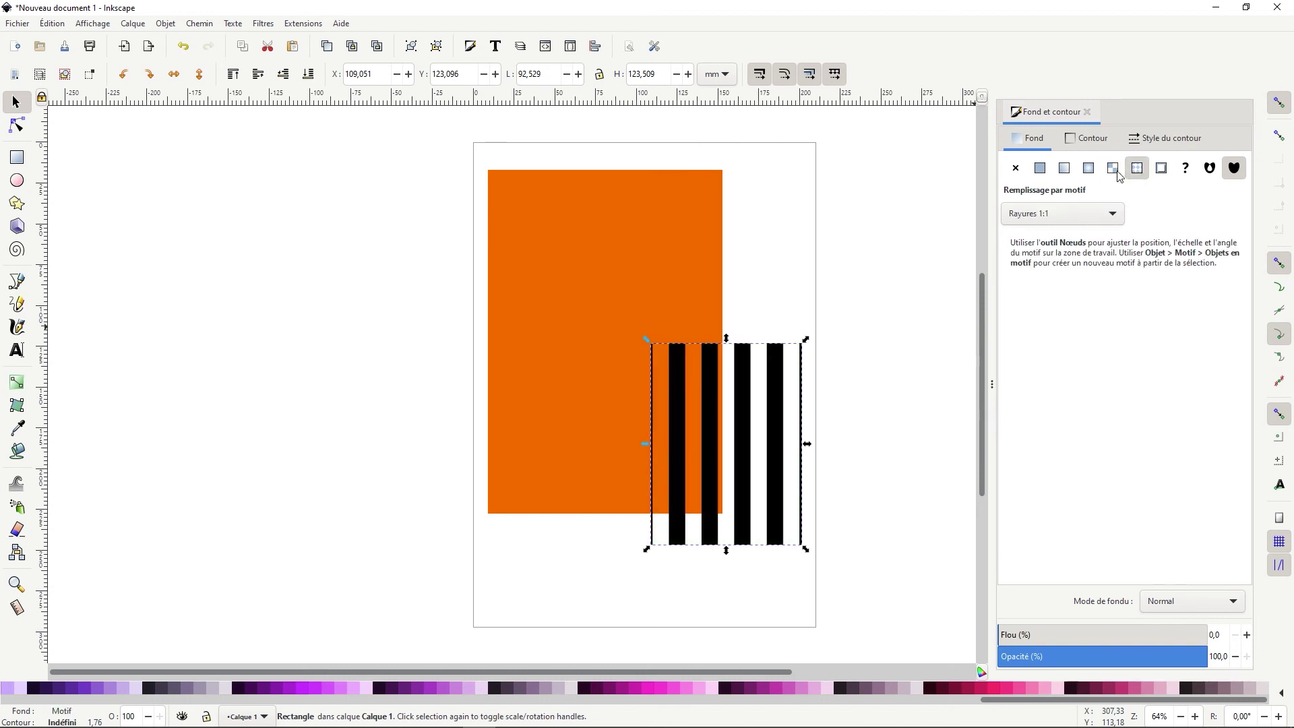
left_click(1041, 175)
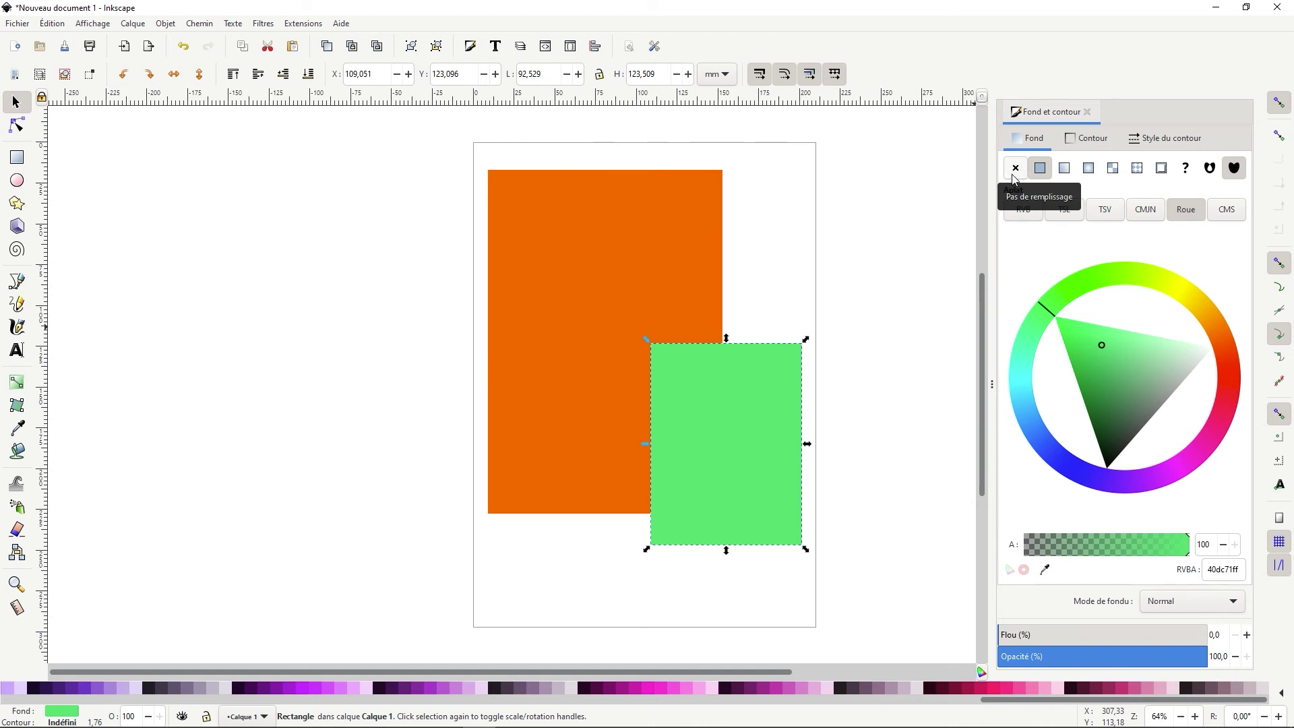
Step: Remove the smaller rectangle's fill and give it a flat black stroke
left_click(1014, 169)
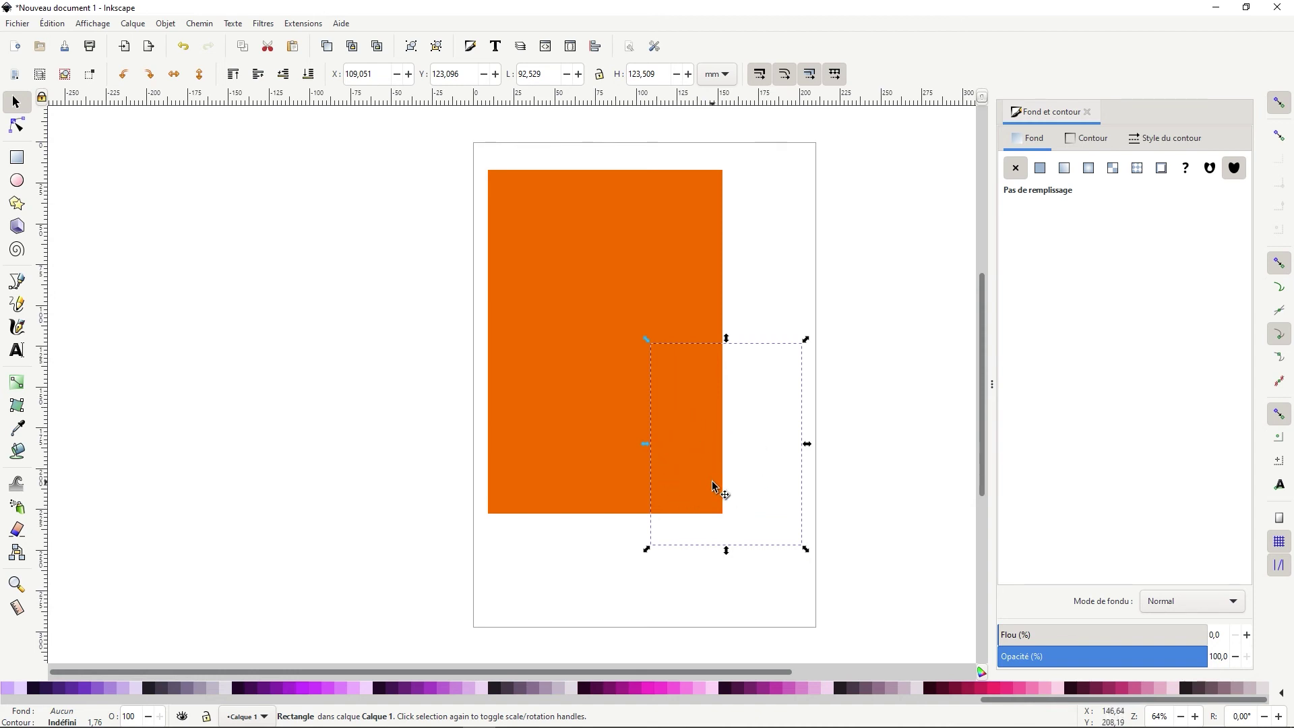
left_click(1074, 150)
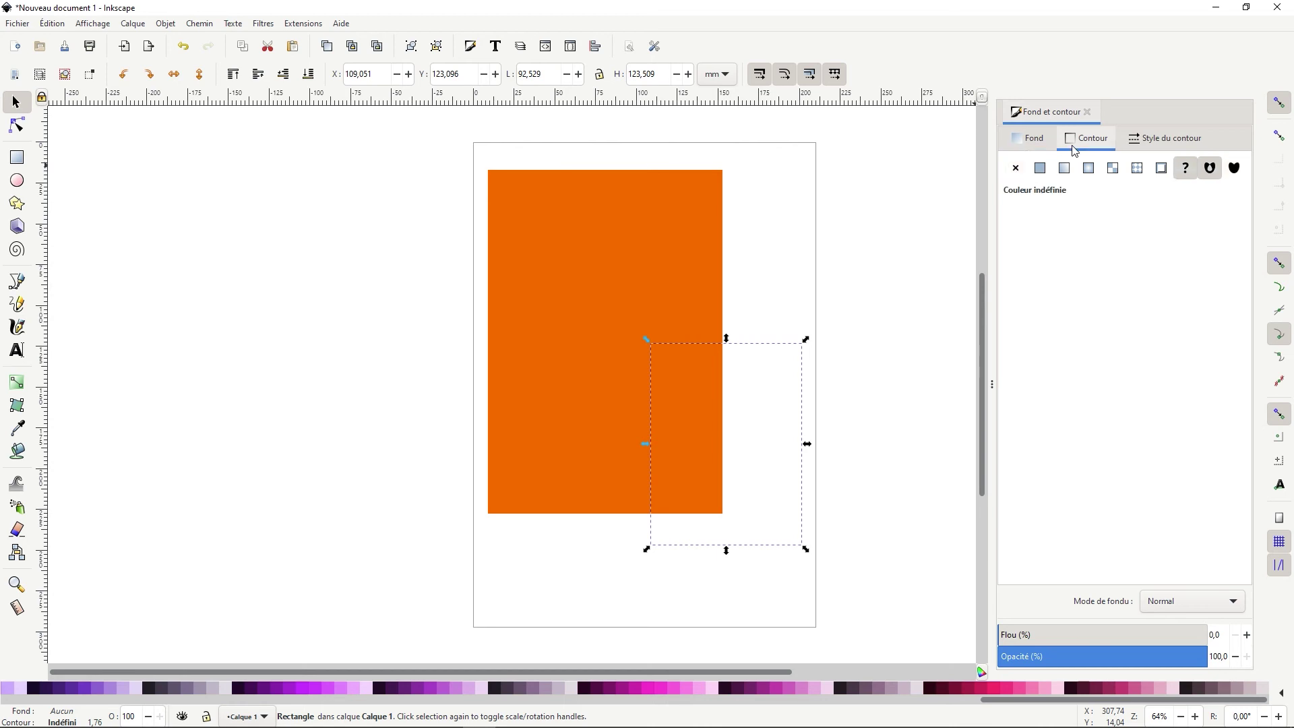
left_click(1023, 176)
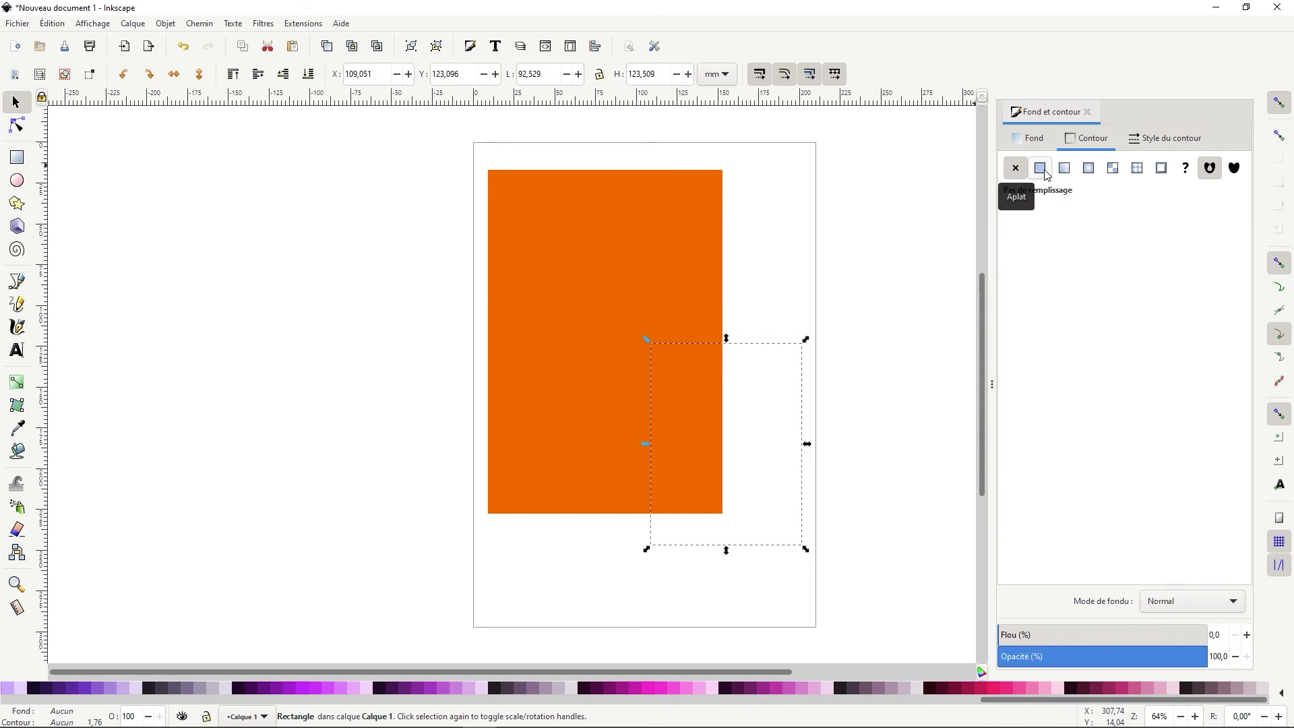
left_click(1041, 169)
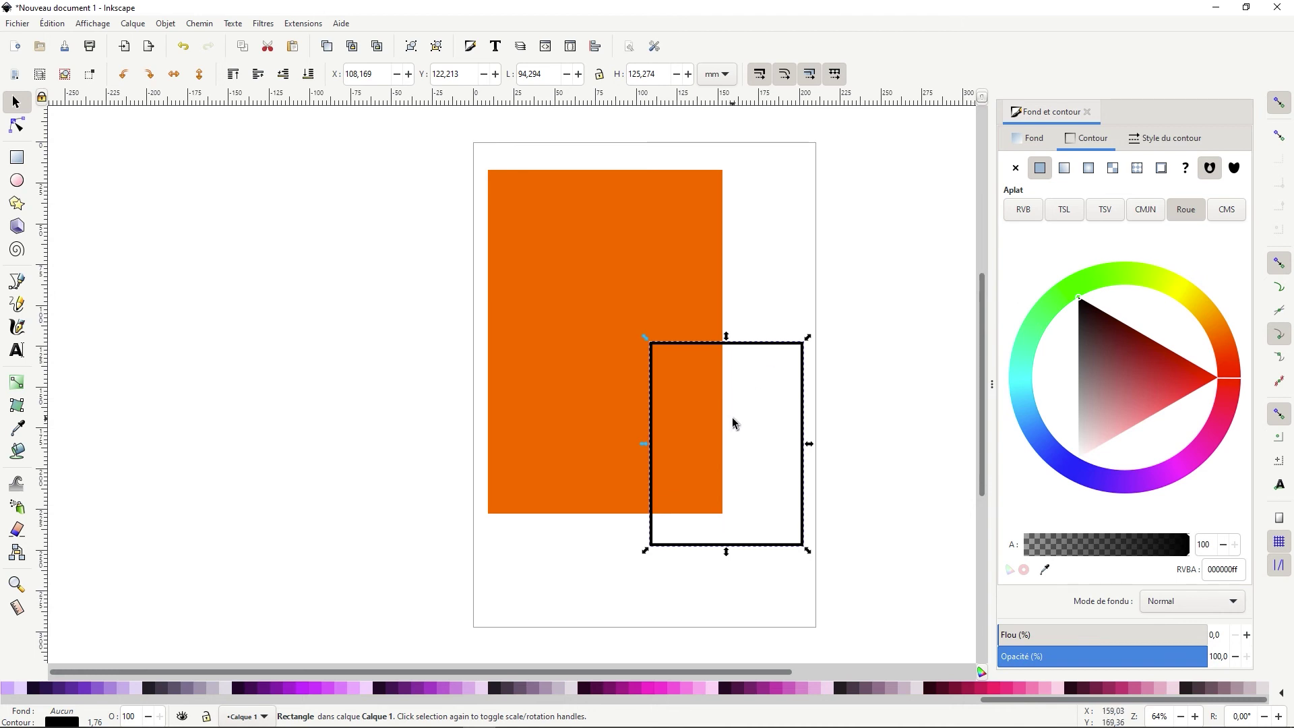
Step: Recolour the smaller rectangle's stroke with the colour wheel, trying muted red, yellow, turquoise and further hues
left_click(1138, 386)
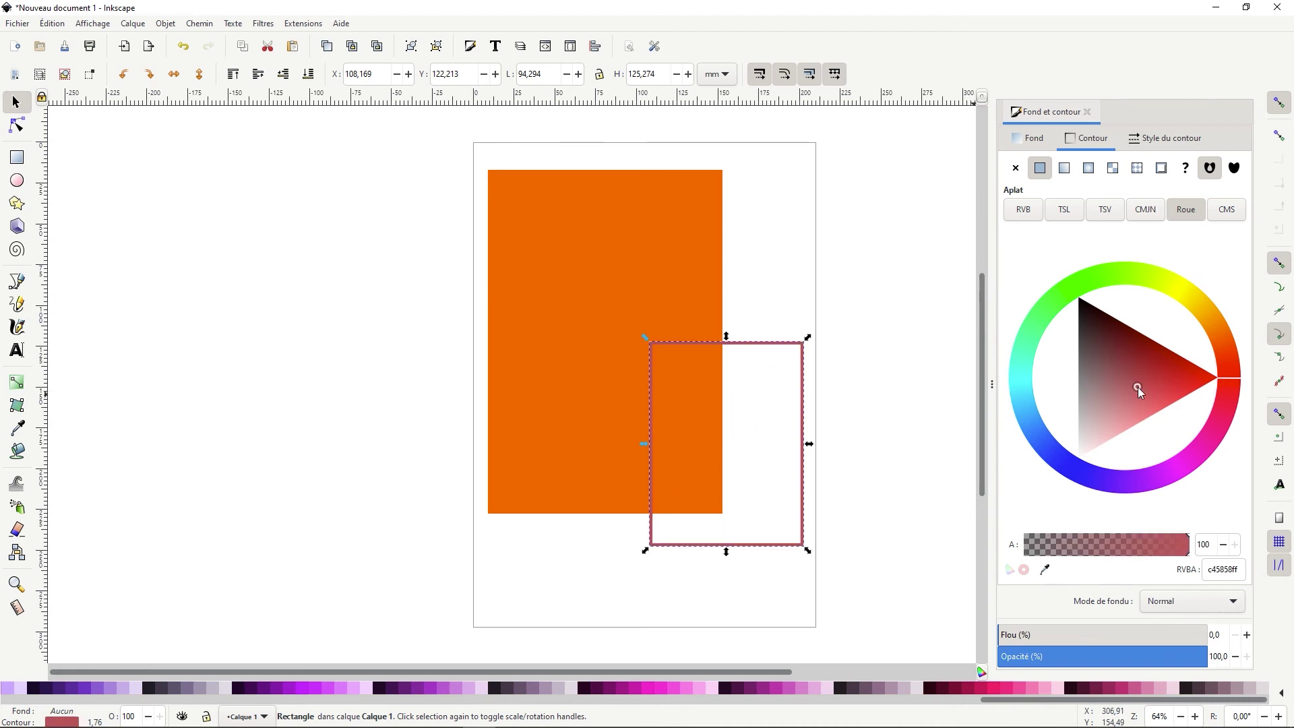
left_click(1194, 292)
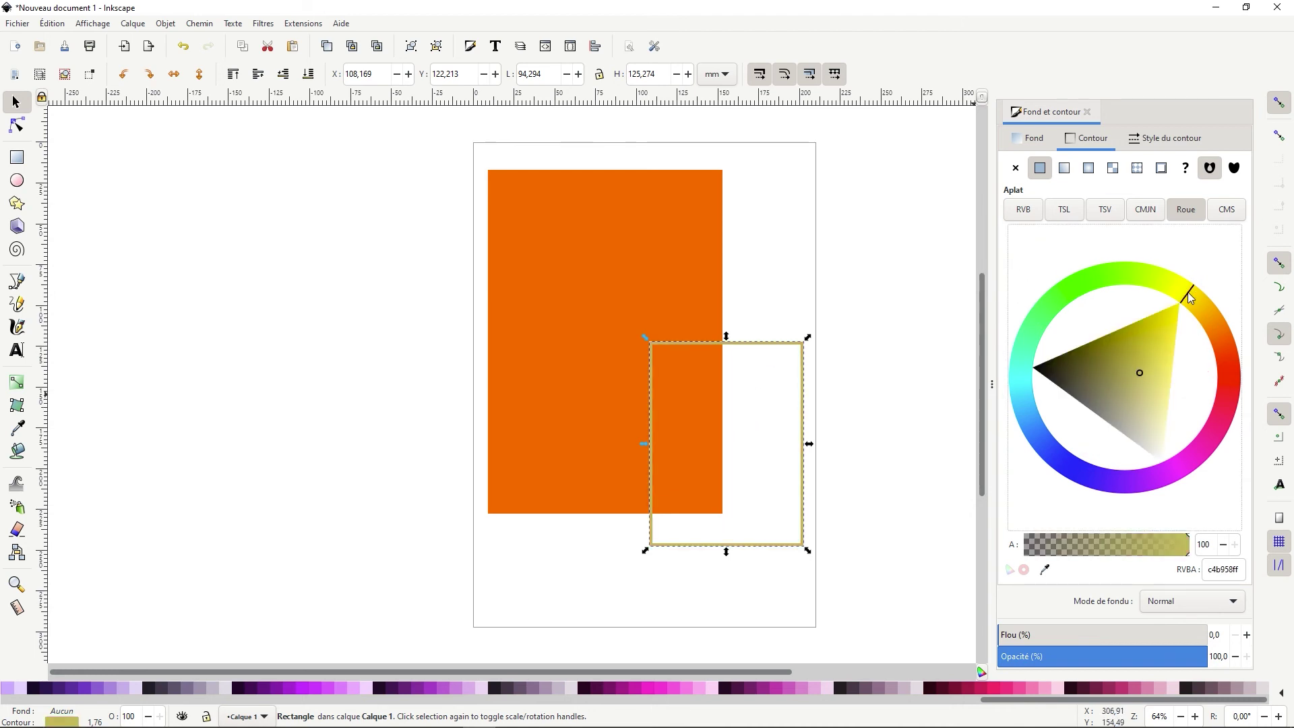
left_click(1015, 400)
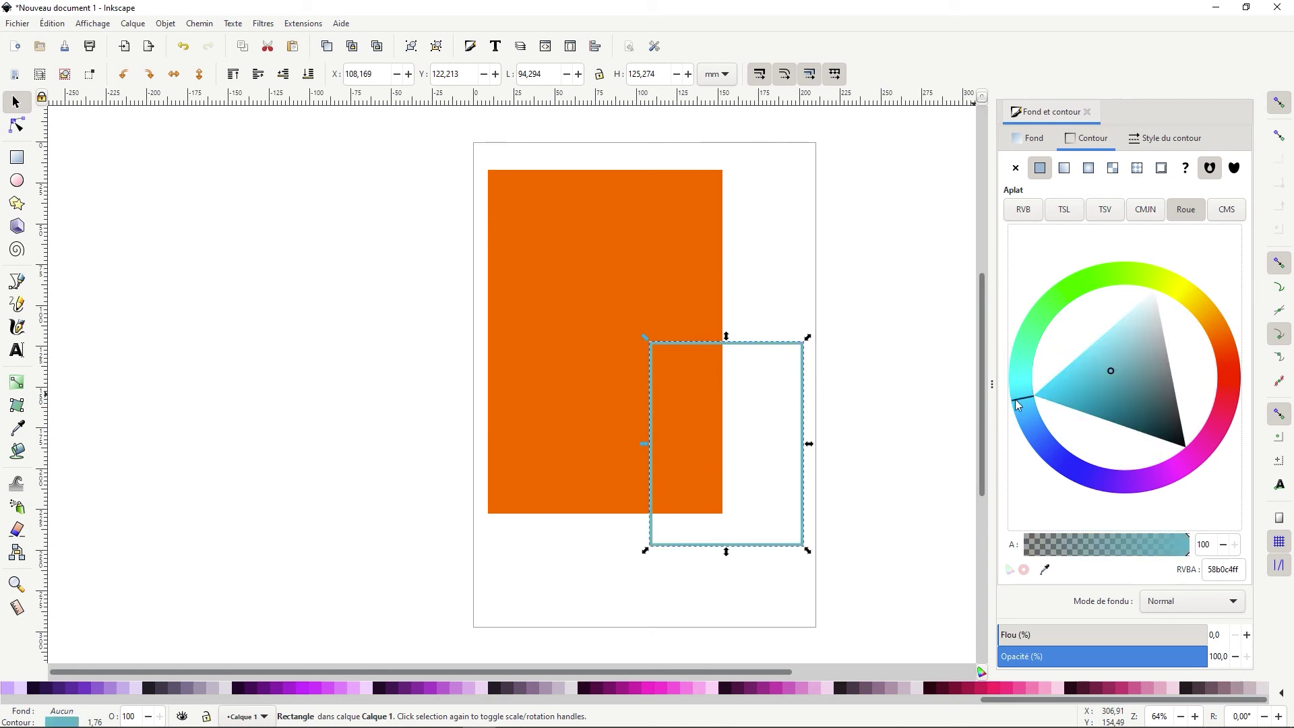
left_click(1043, 313)
left_click(1061, 296)
left_click(1075, 304)
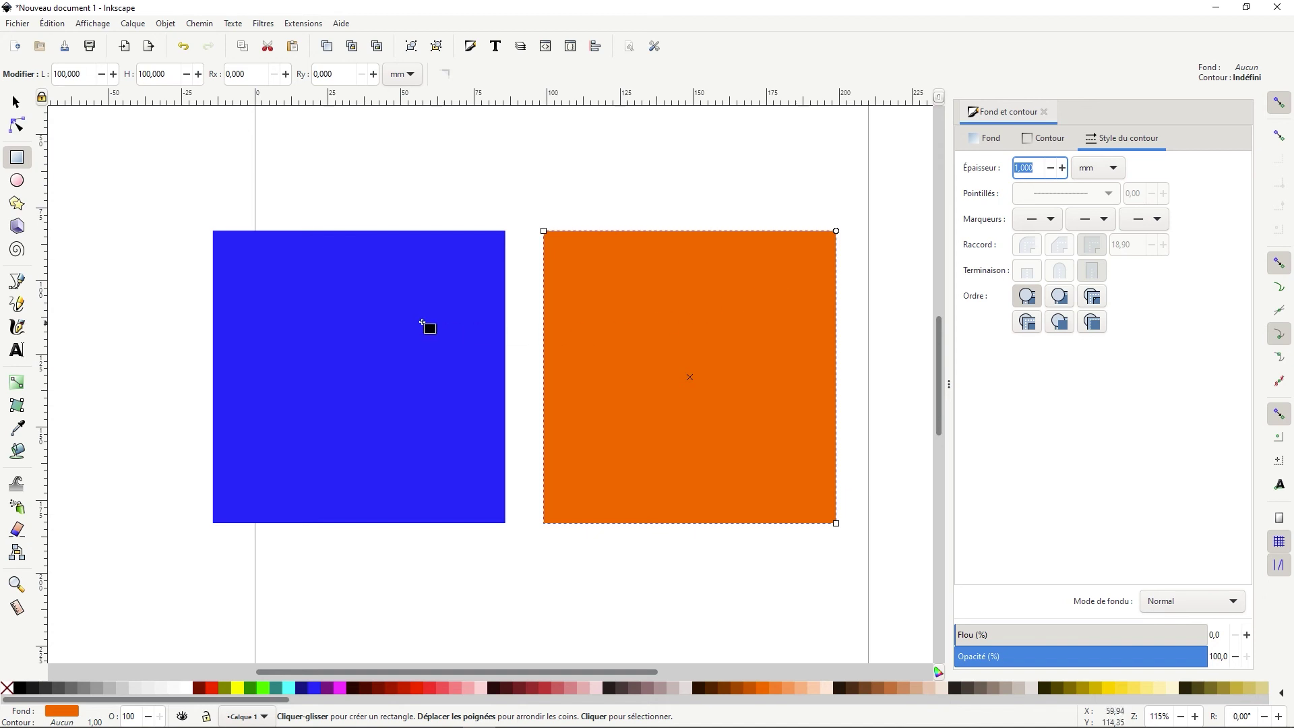
Step: Select the orange 100 mm square beside the blue one and add a flat black stroke to it
left_click(249, 301)
left_click(596, 311)
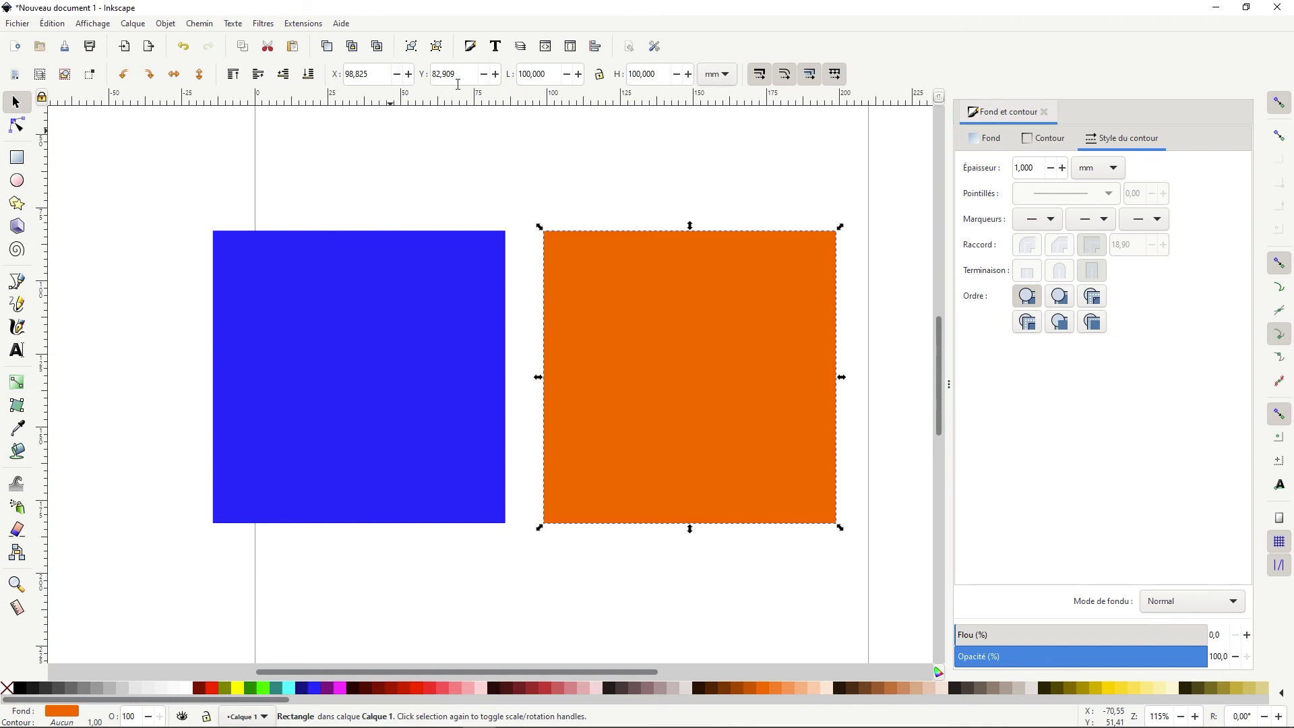
left_click(553, 74)
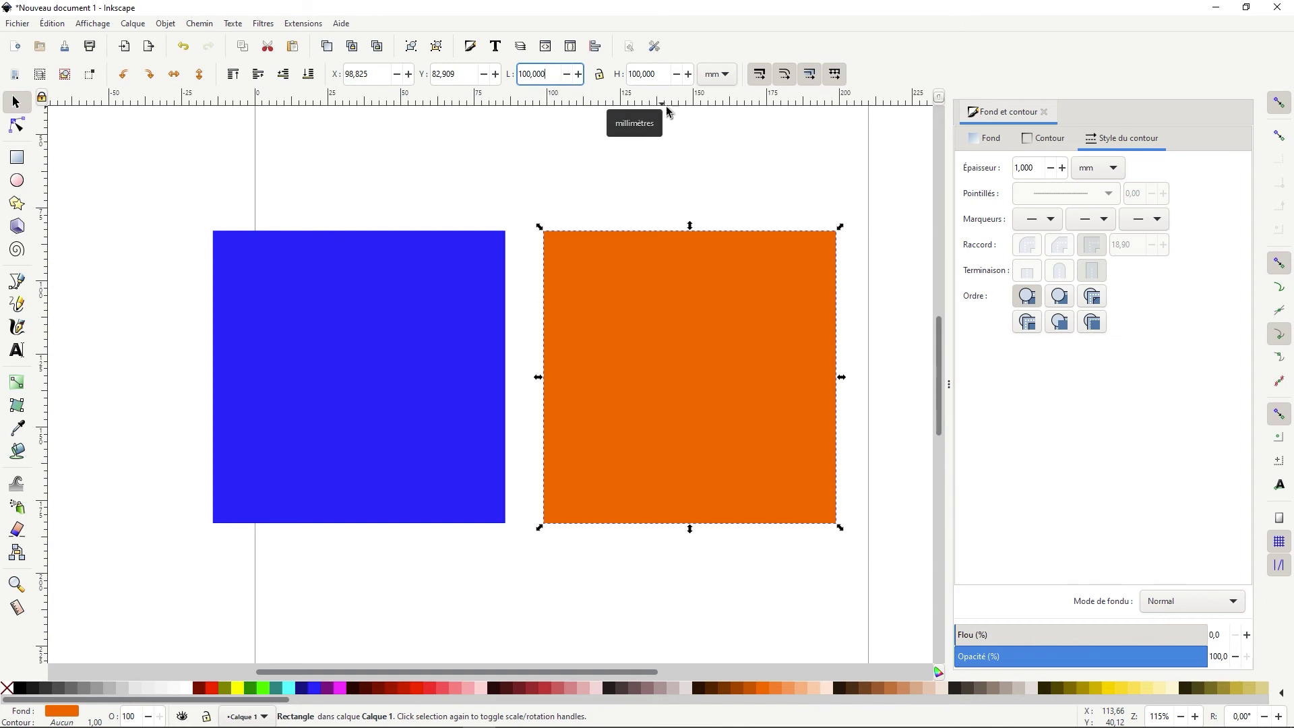
left_click(1044, 147)
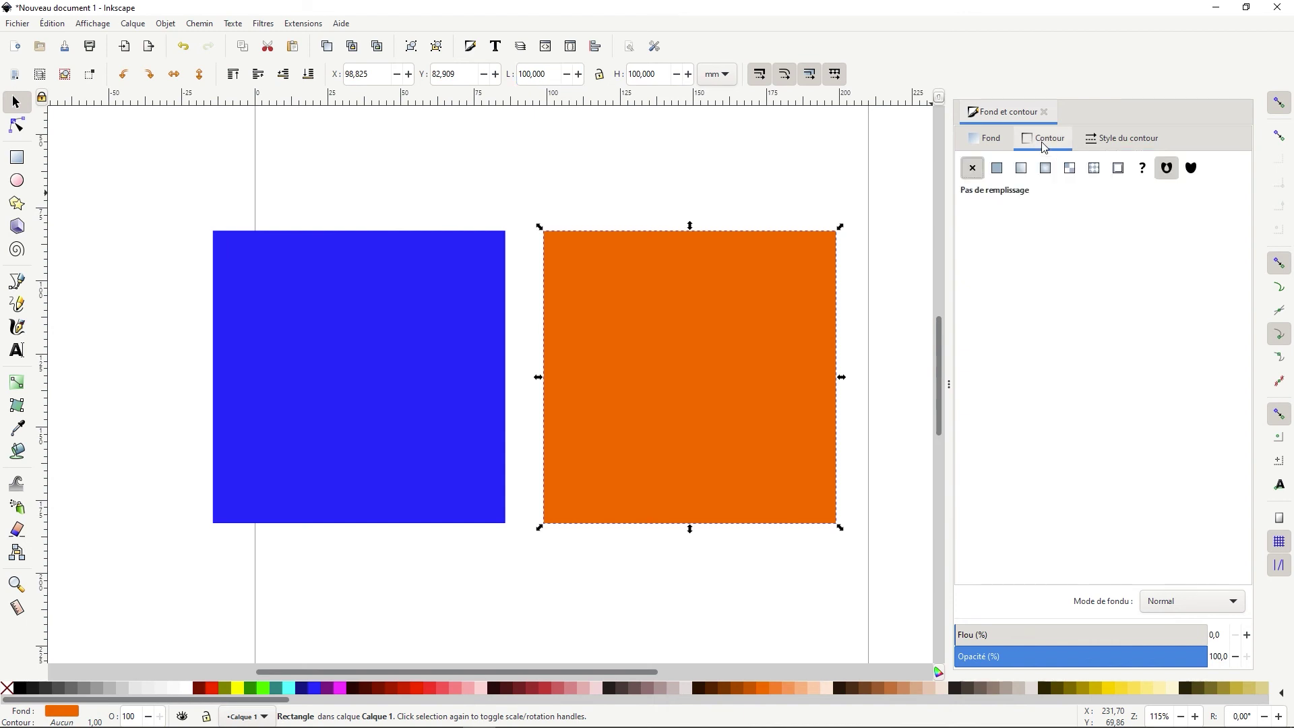
left_click(1001, 177)
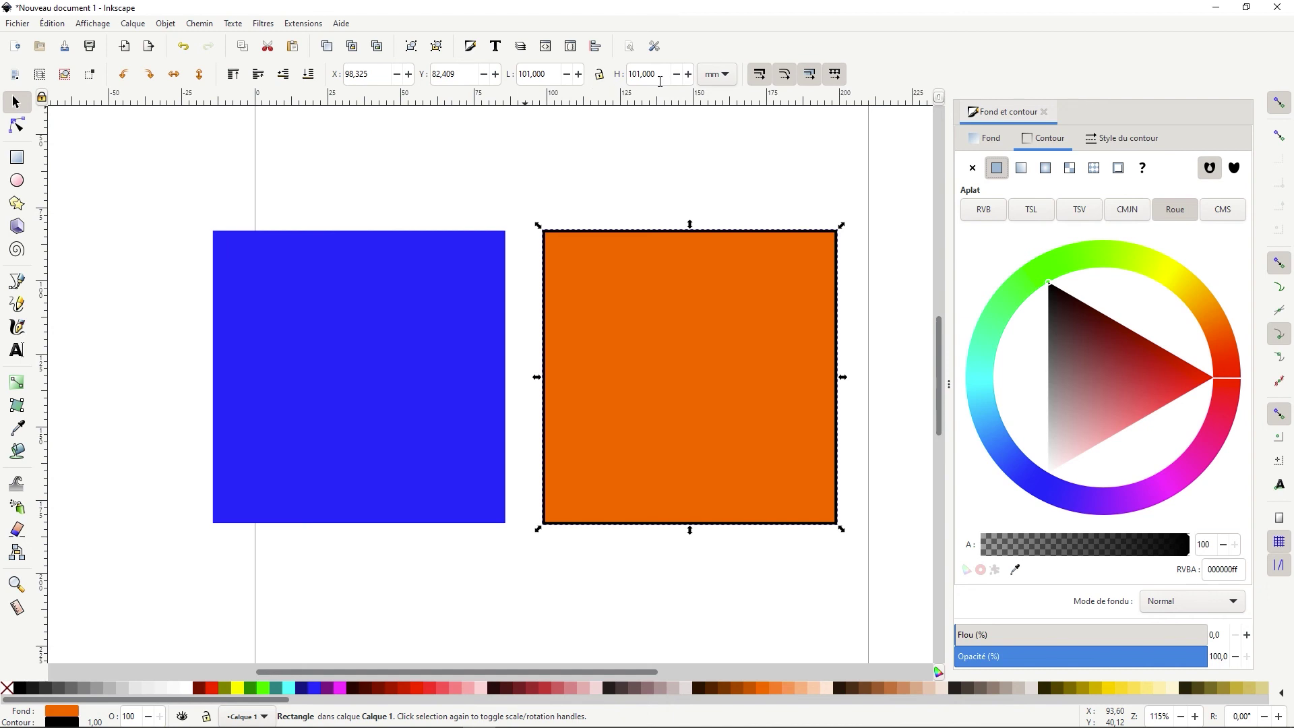
Step: Set the orange square's stroke width (Épaisseur) to 10 mm
left_click(1152, 150)
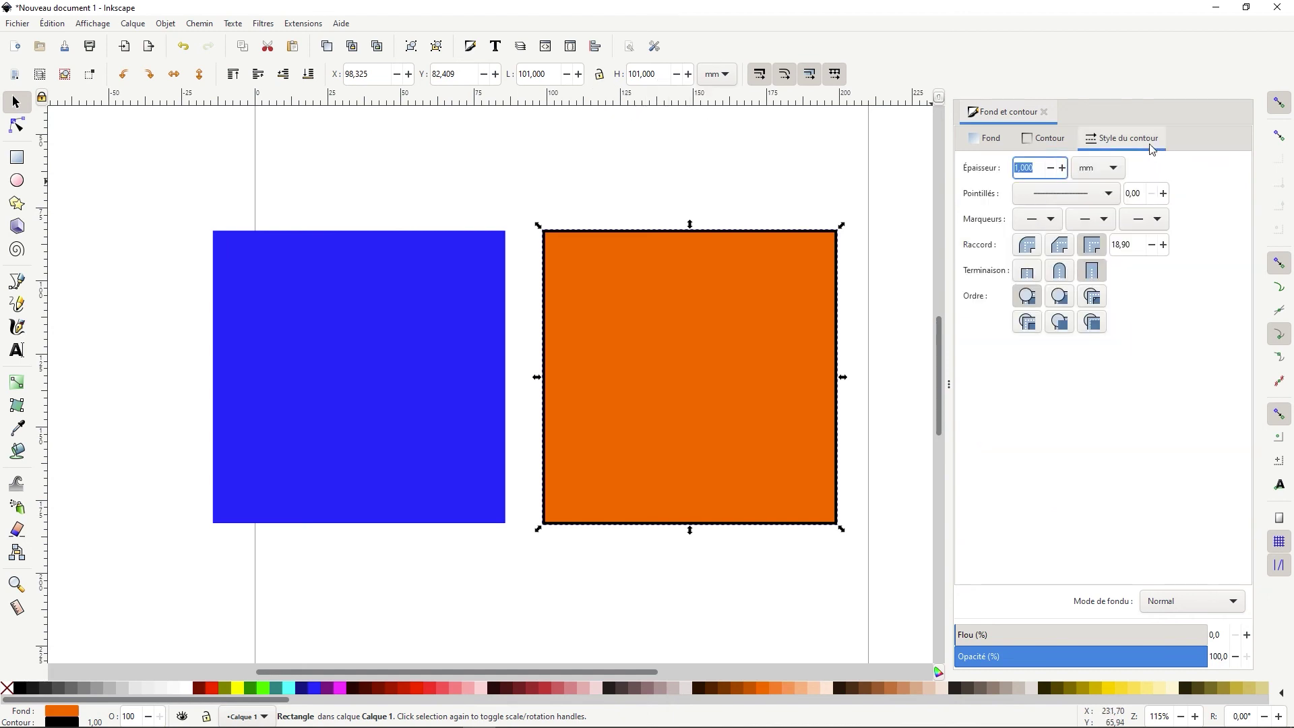
left_click(1035, 167)
left_click_drag(1036, 167, 1008, 168)
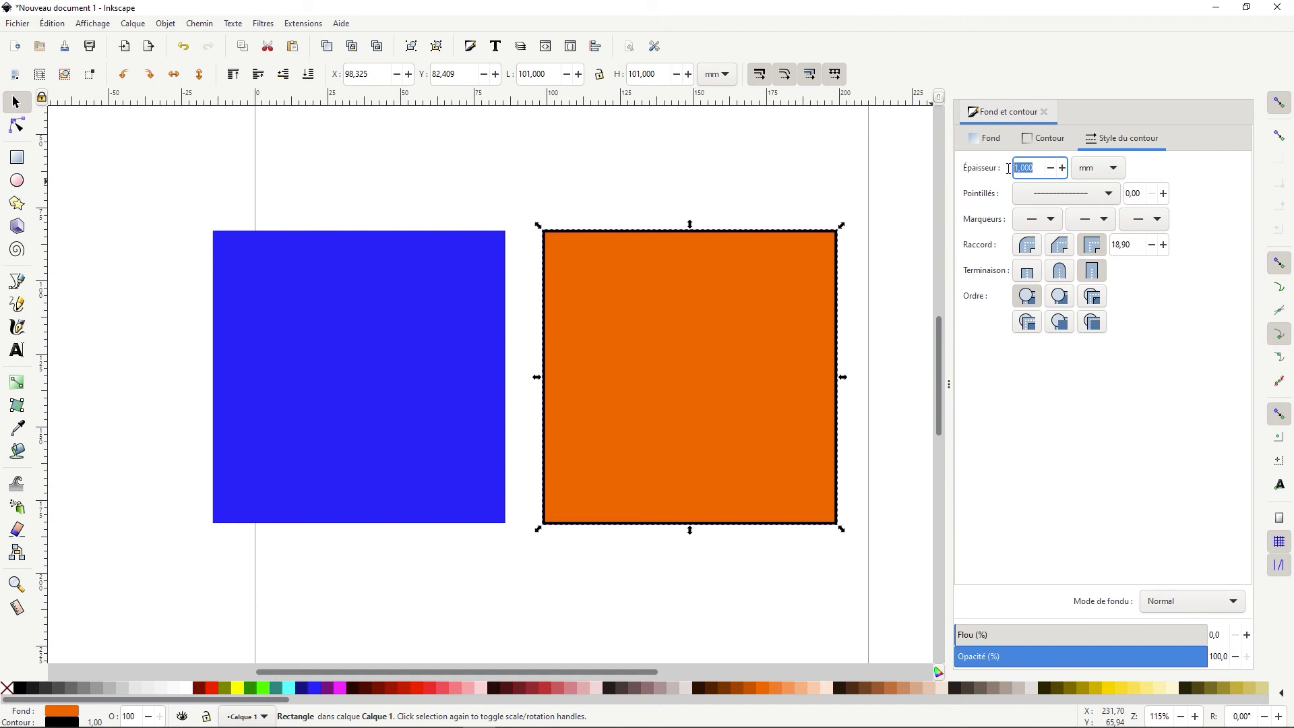
type("10")
key("Return")
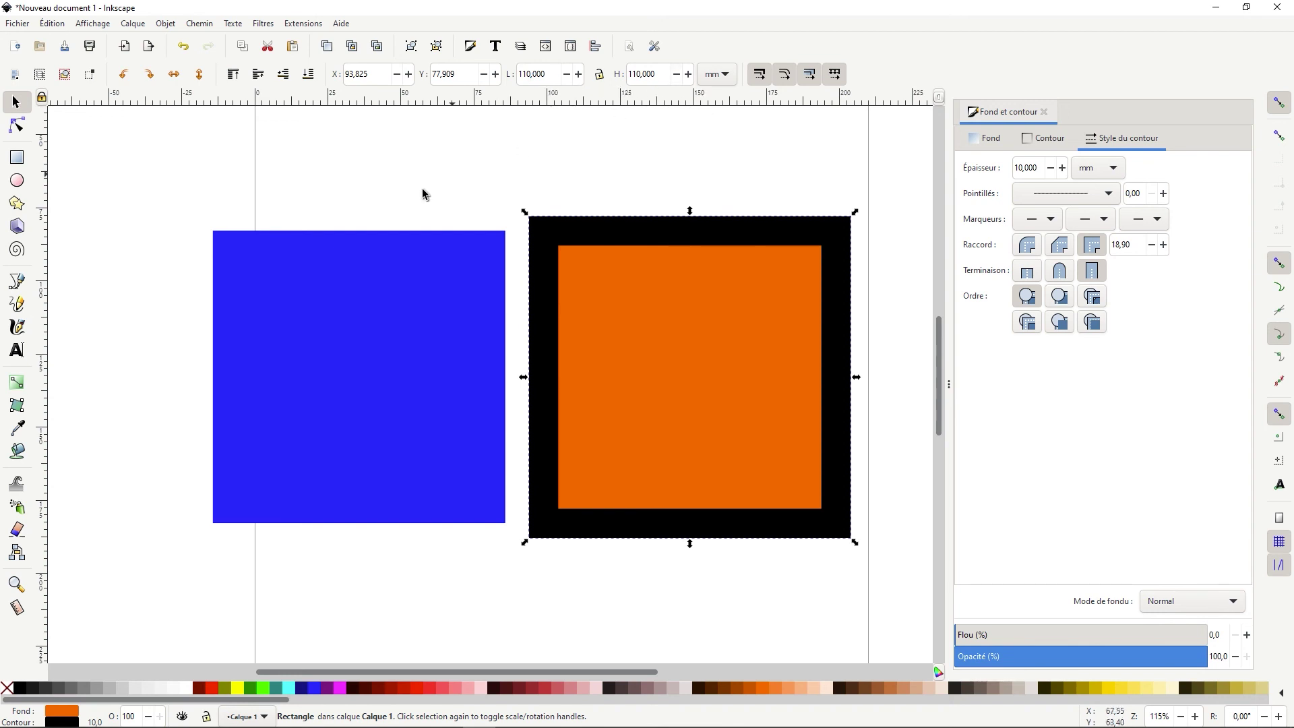
Step: Move the blue square onto the orange square, centred on its outline, and remove the blue square's fill
left_click(342, 329)
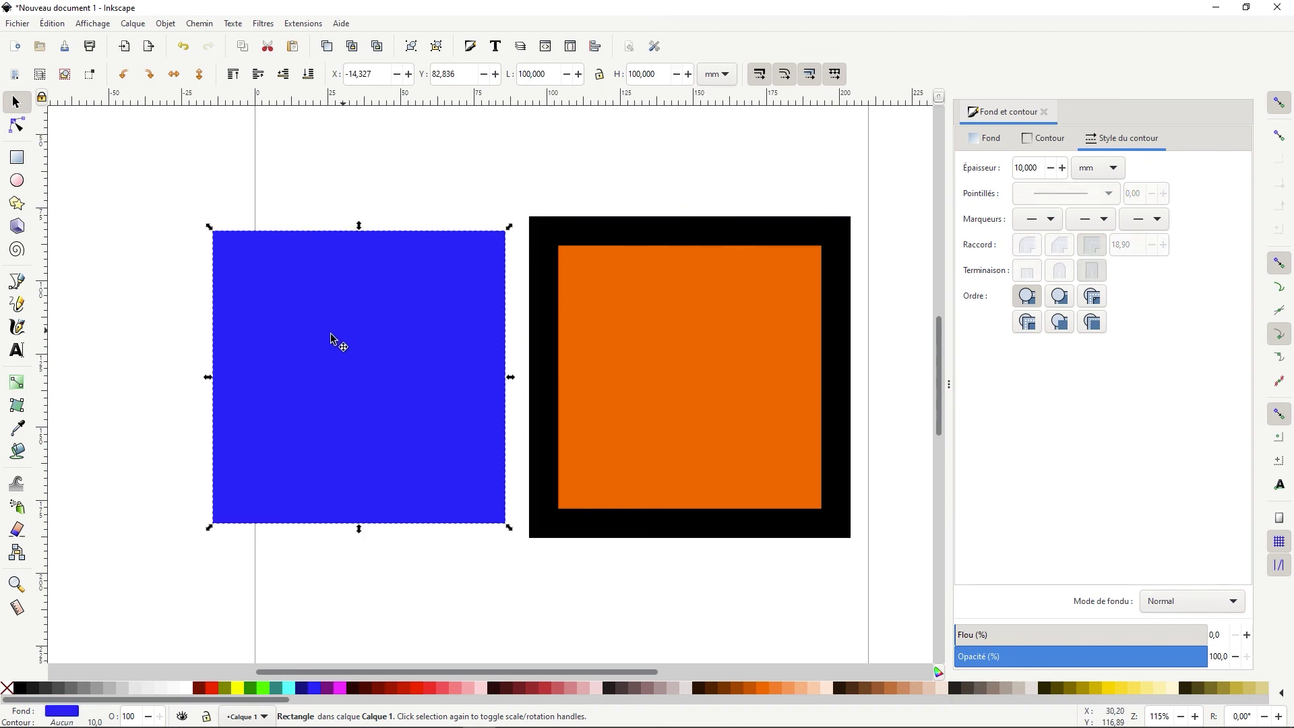
left_click_drag(301, 366, 638, 365)
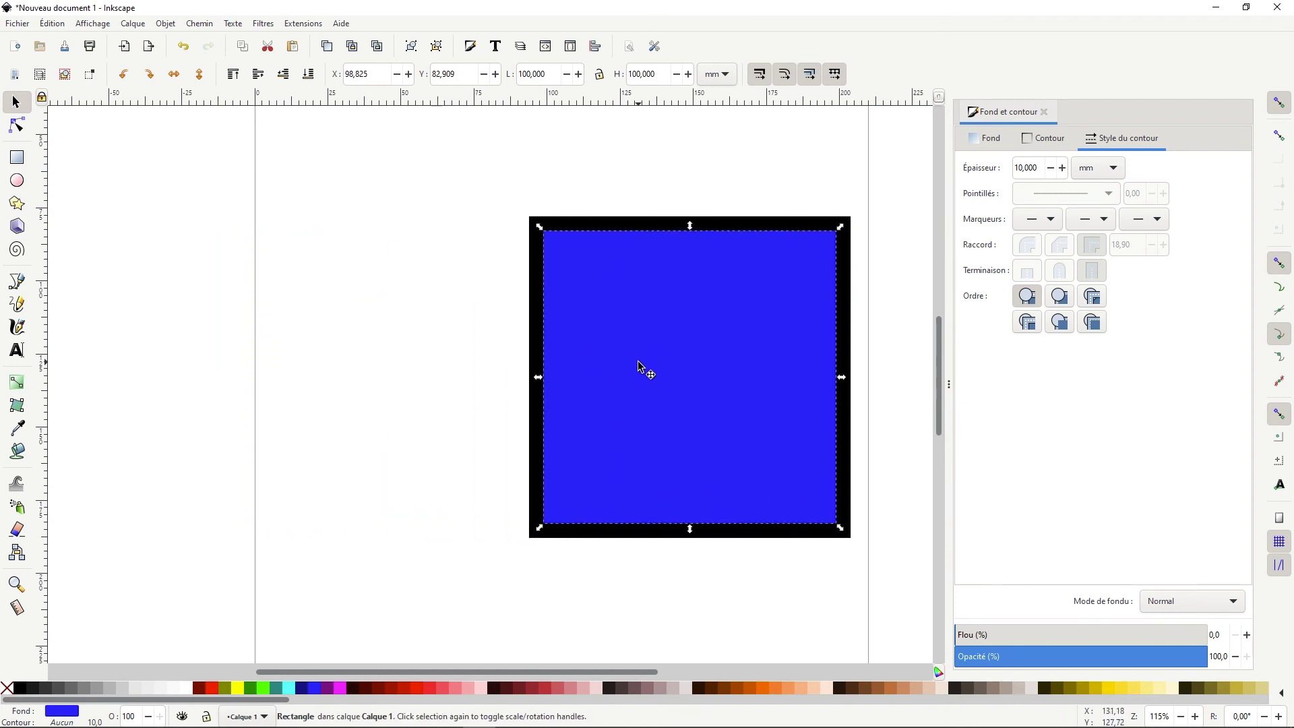
left_click(987, 139)
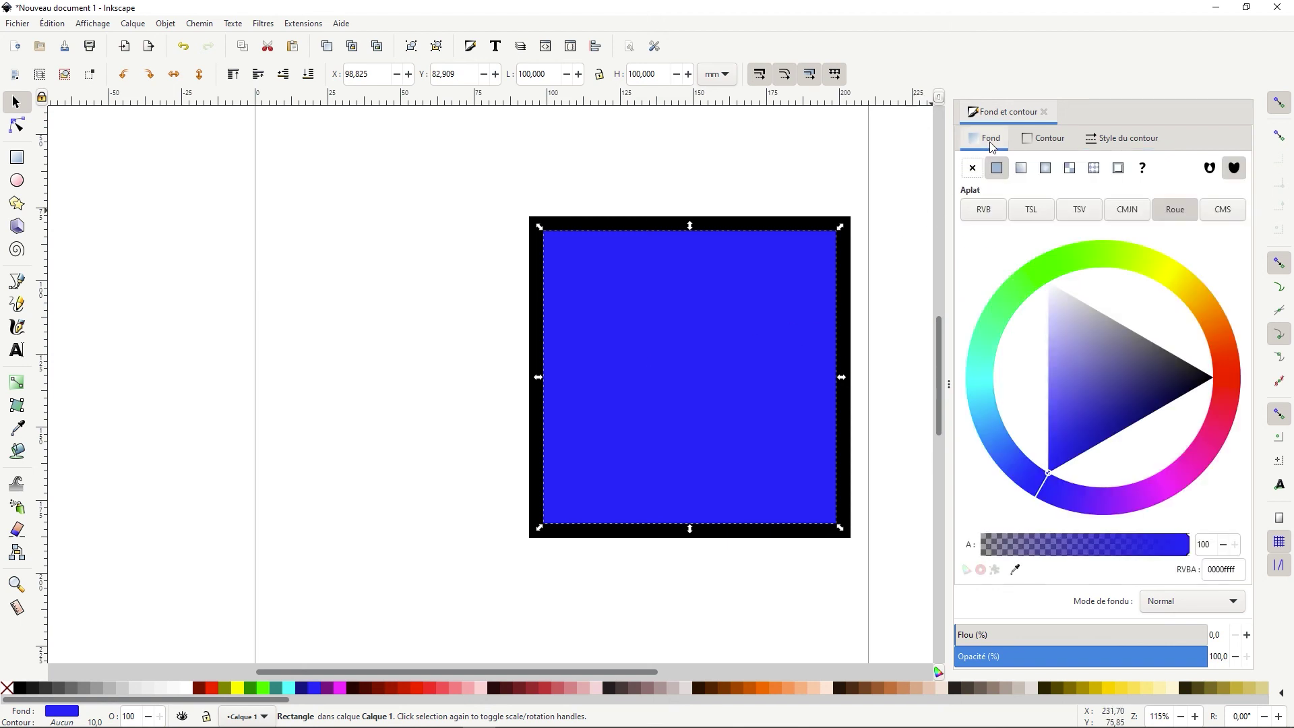
left_click(973, 170)
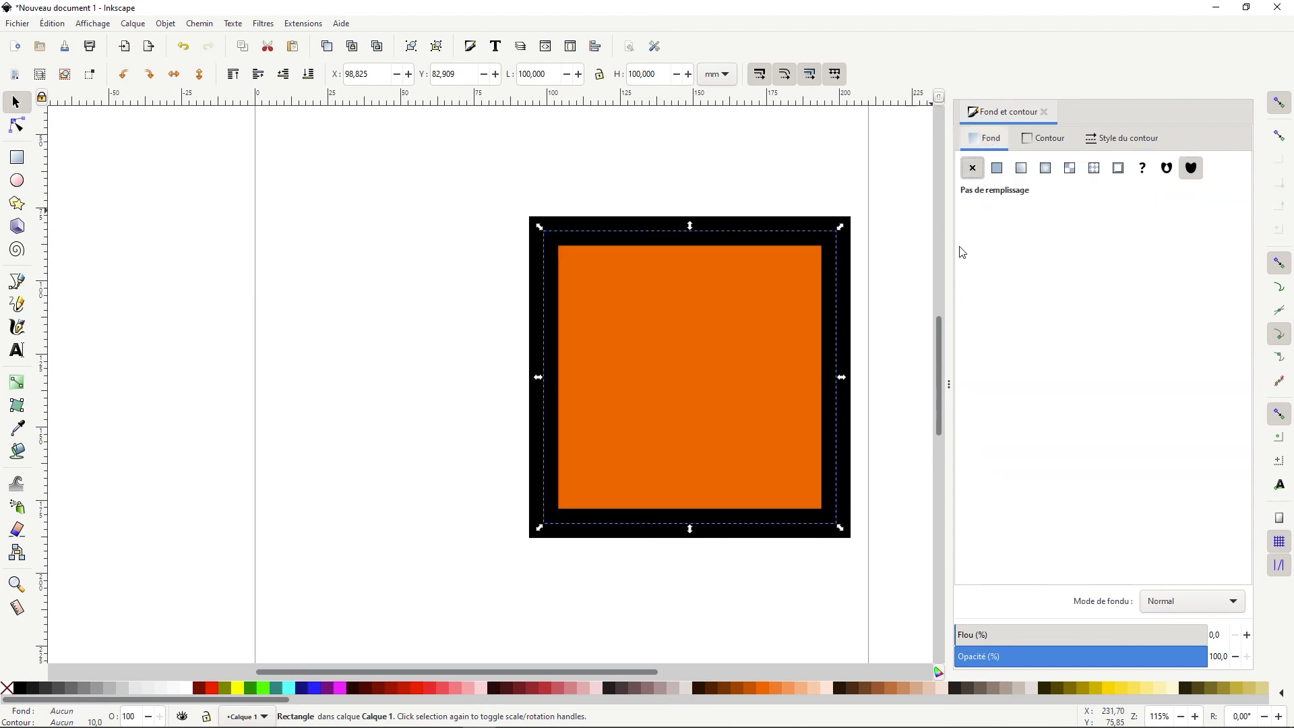
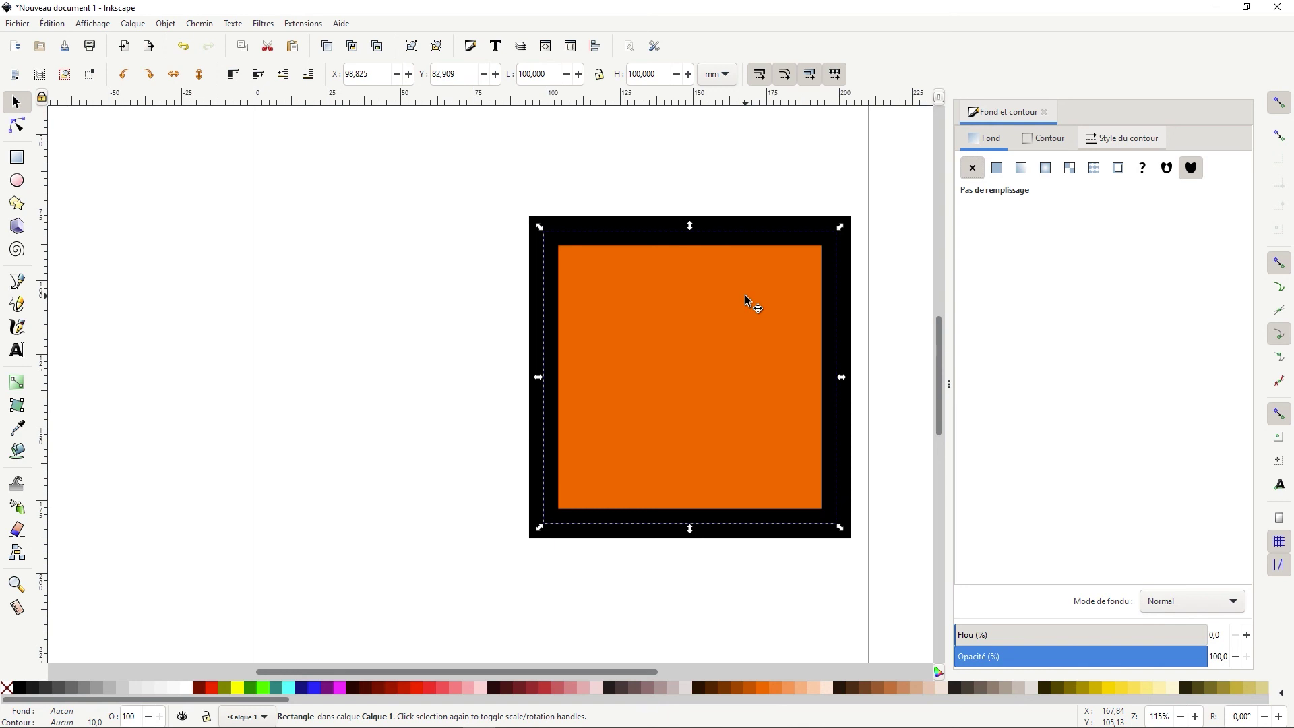
Step: Undo the blue square's fill removal and its move onto the orange square
key("ctrl+z")
key("ctrl+z")
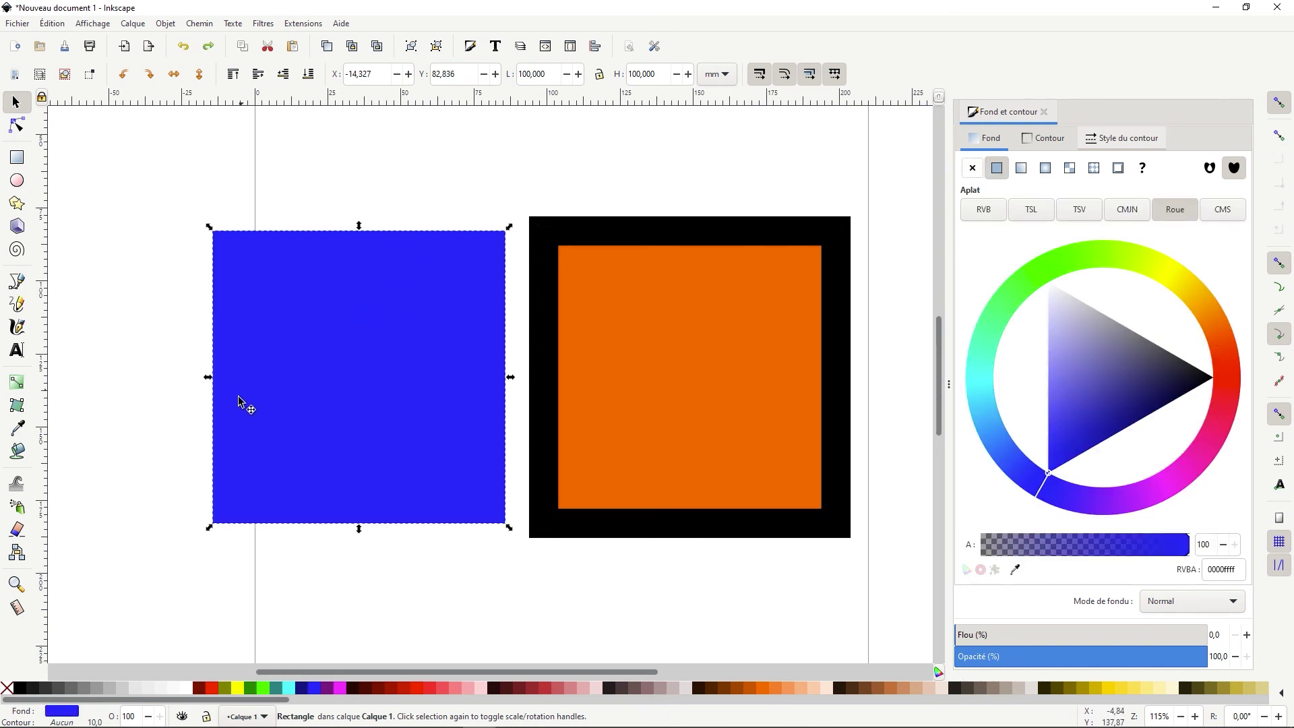
Step: Set the orange square's stroke width (Épaisseur) to 1 mm
left_click(658, 366)
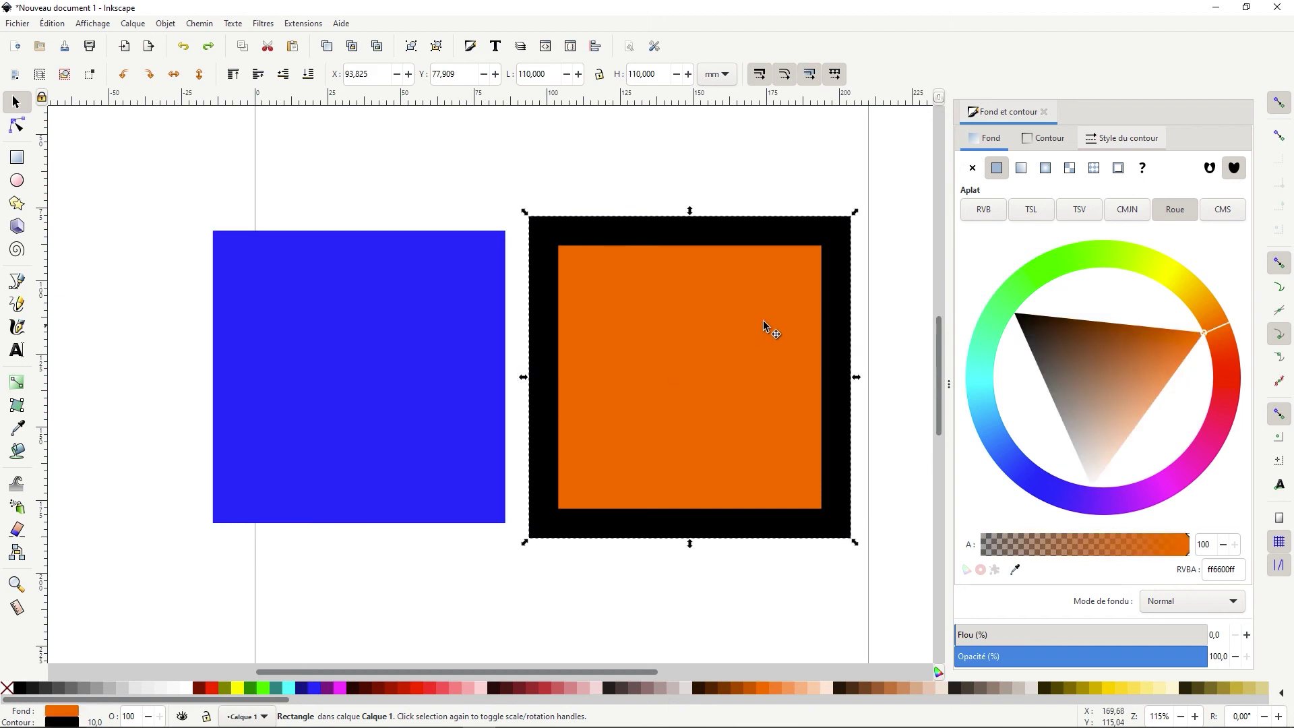
left_click(1122, 139)
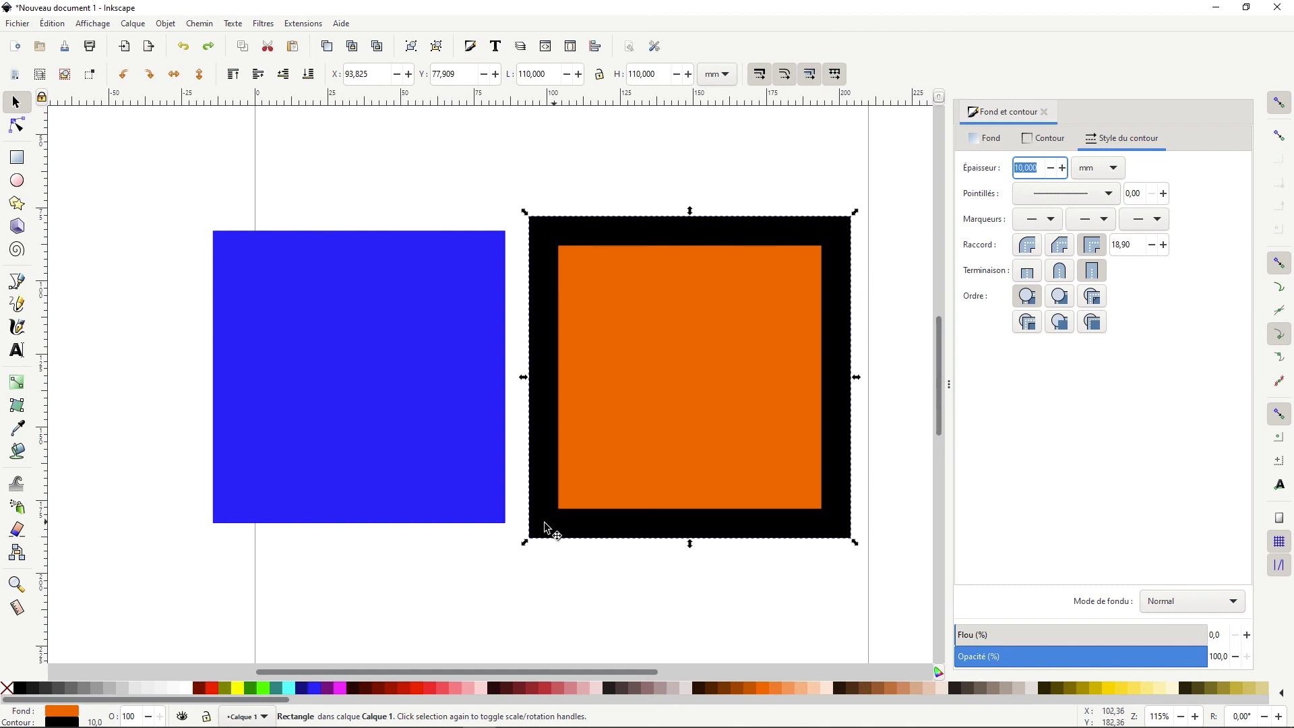
left_click(1038, 169)
double_click(1037, 169)
type("1")
key("Return")
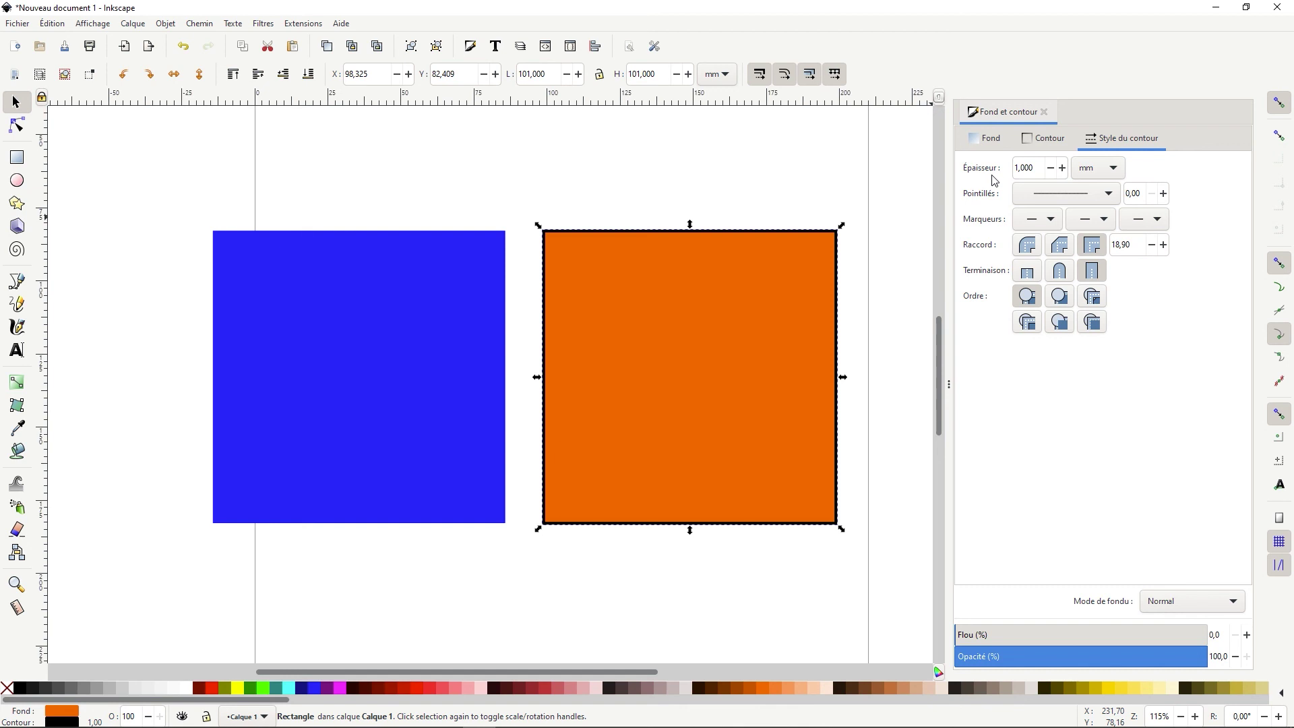
Step: Try several dash patterns (Pointillés) on the orange square's stroke: spaced dots, short dashes and a fine dash-dot line
key("1")
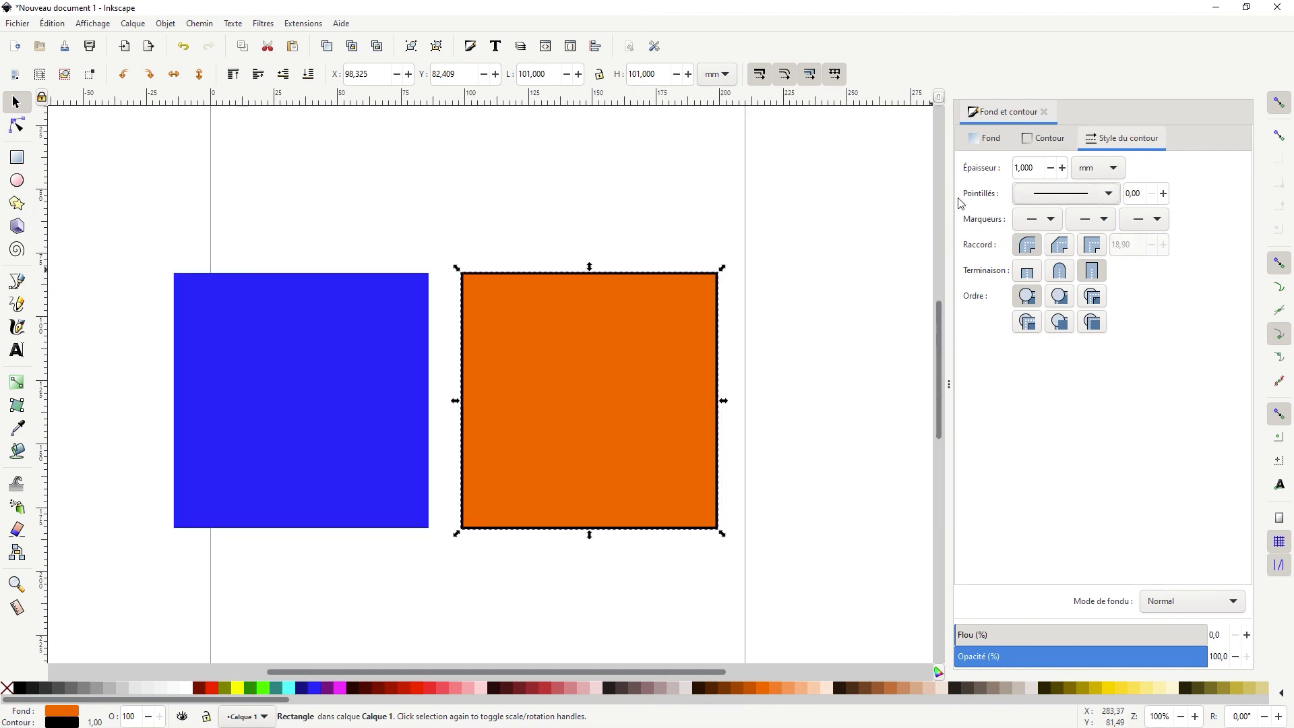
left_click(1108, 196)
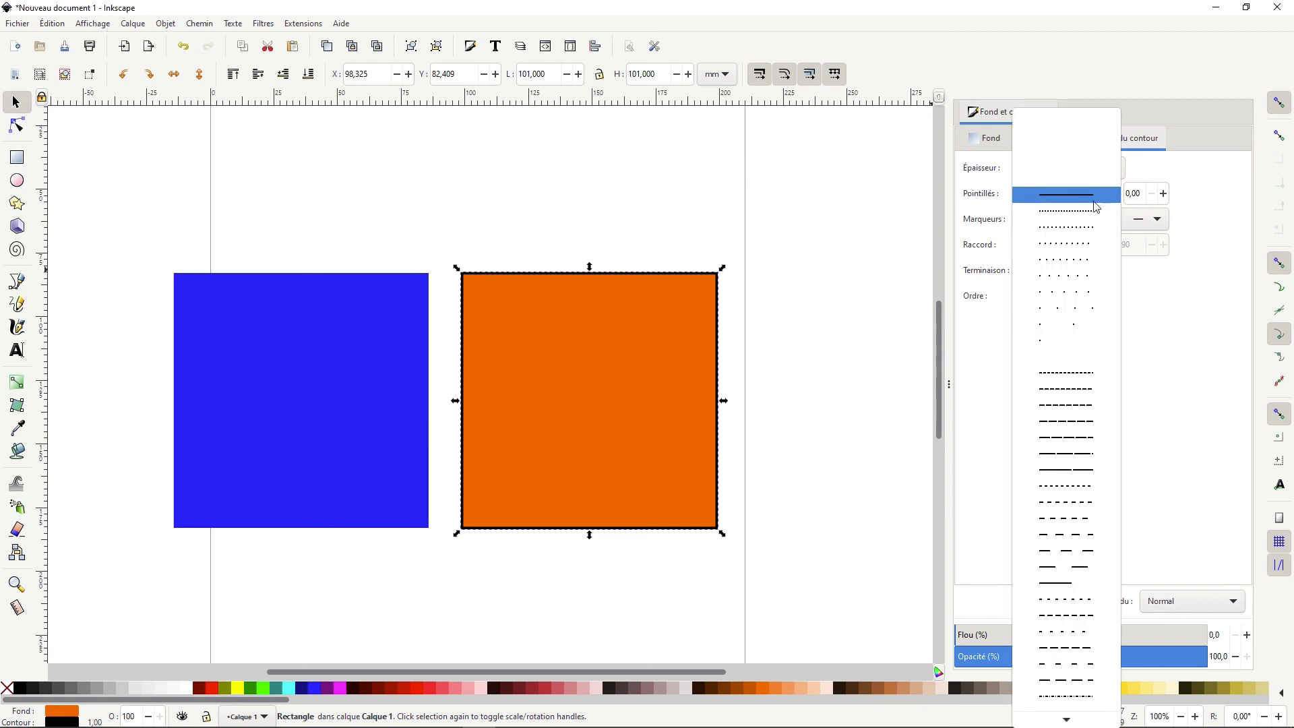
left_click(1078, 277)
left_click(1078, 195)
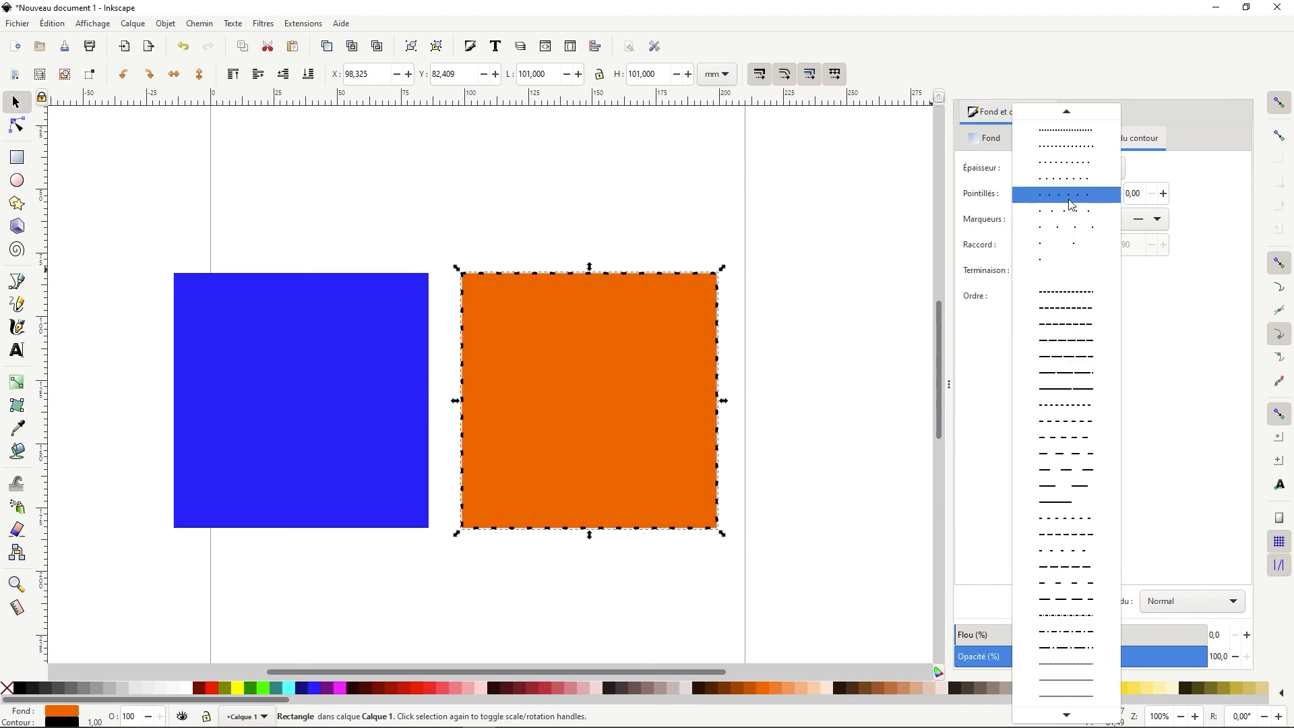
left_click(1064, 418)
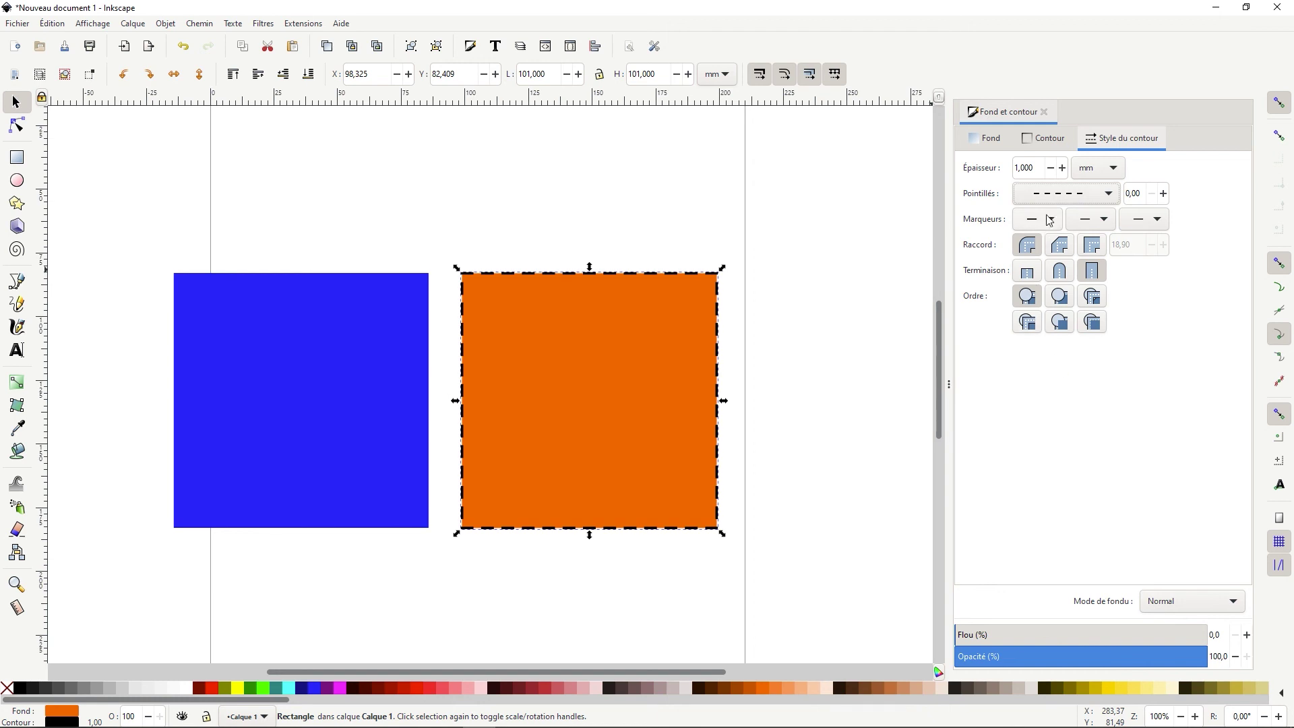
left_click(1078, 196)
left_click(1075, 375)
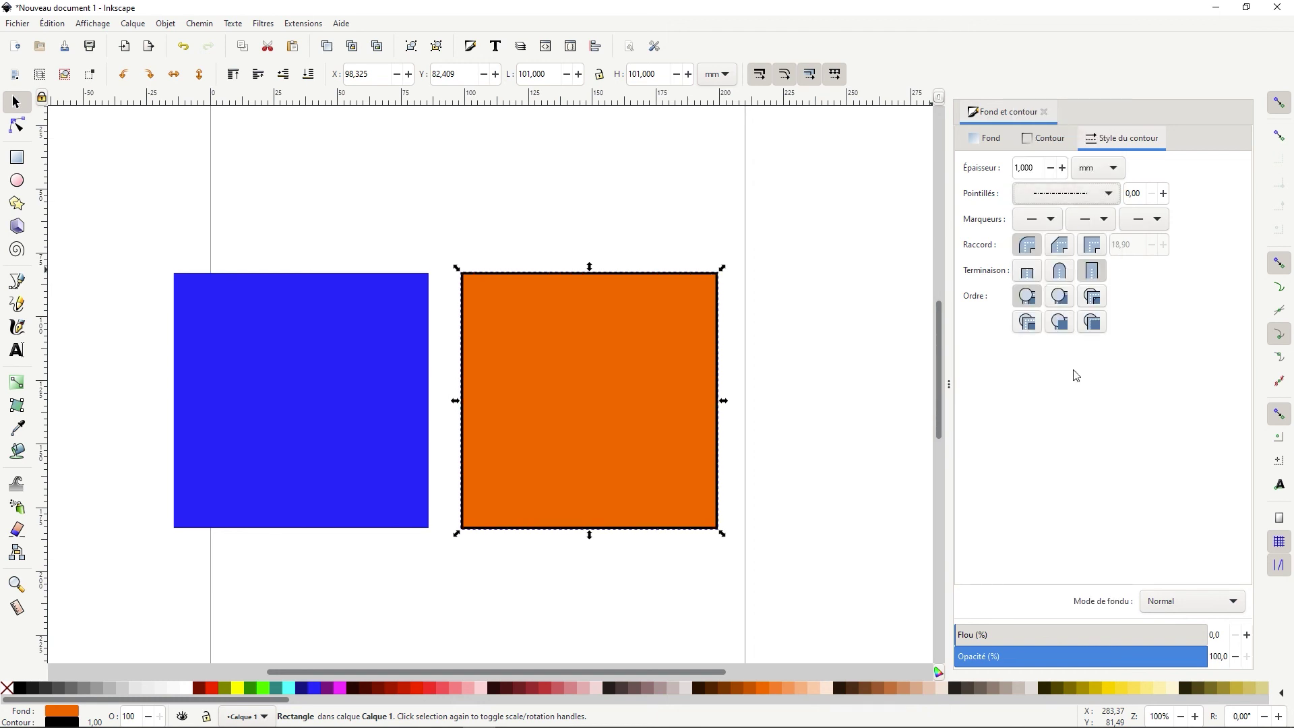
Step: Return the orange square's stroke to a continuous solid line
left_click(1035, 197)
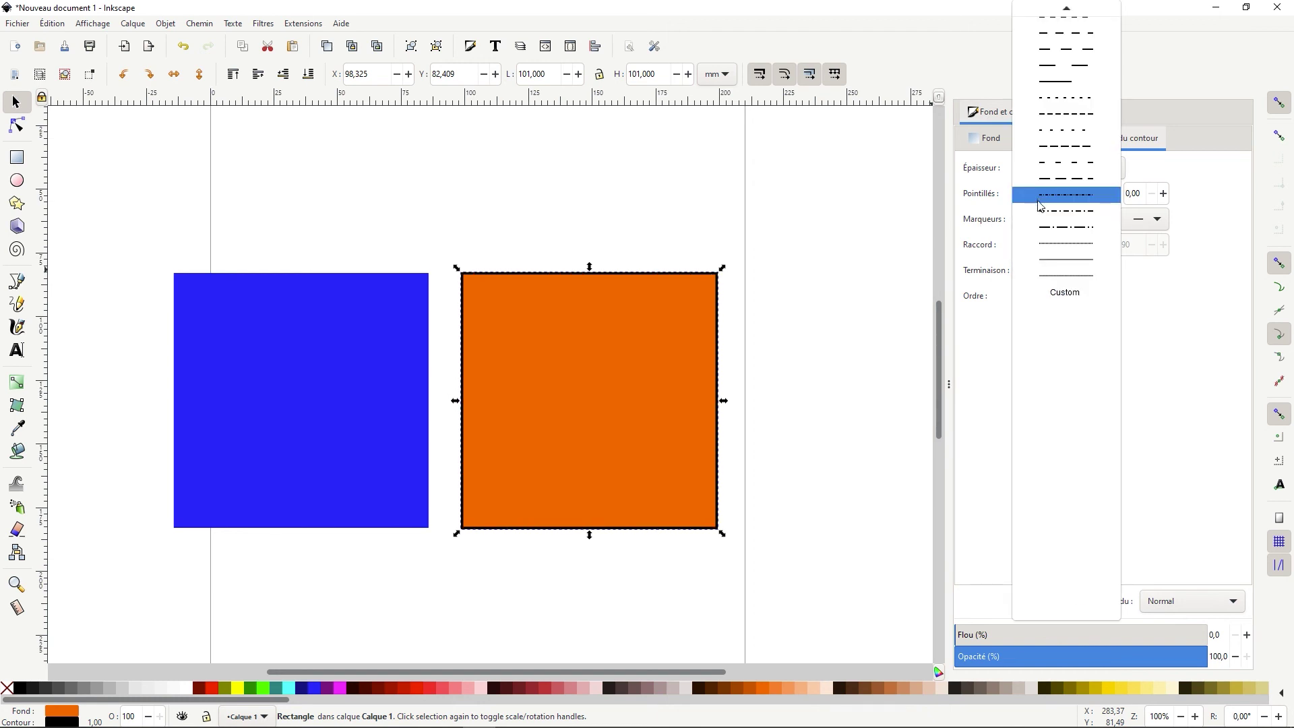
scroll(1087, 254, "up", 5)
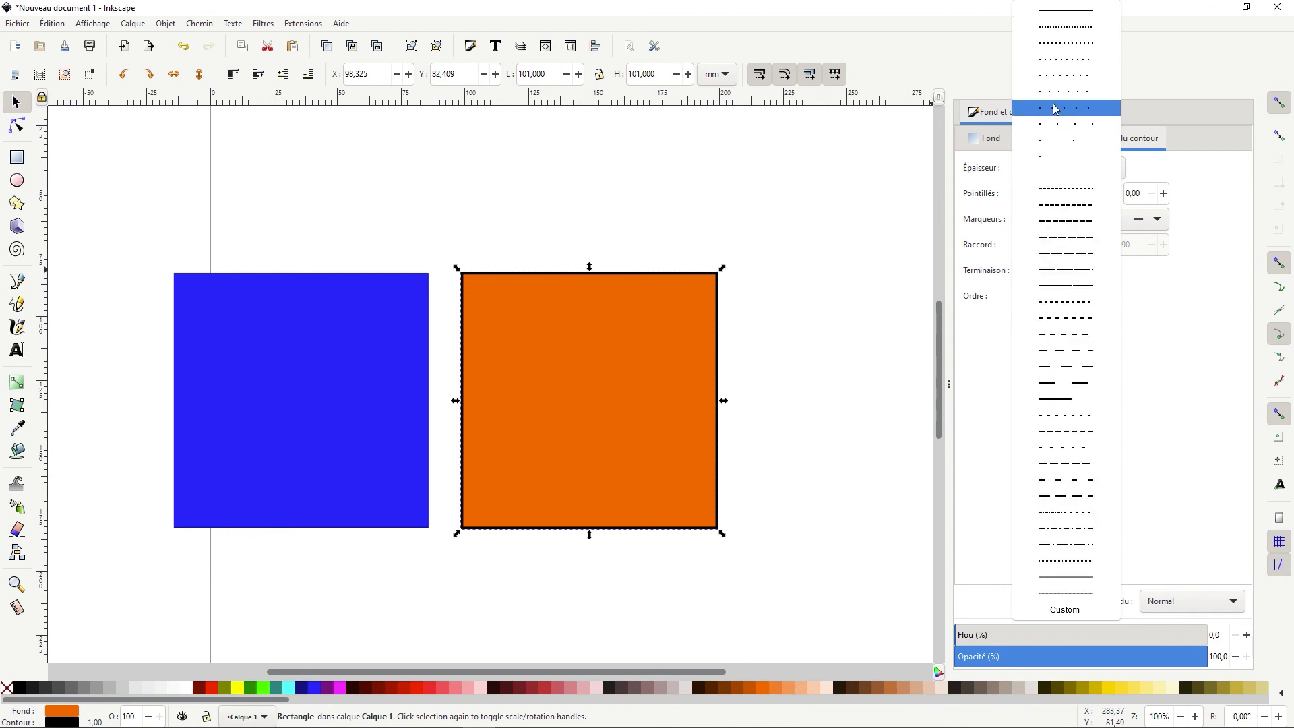
left_click(1060, 20)
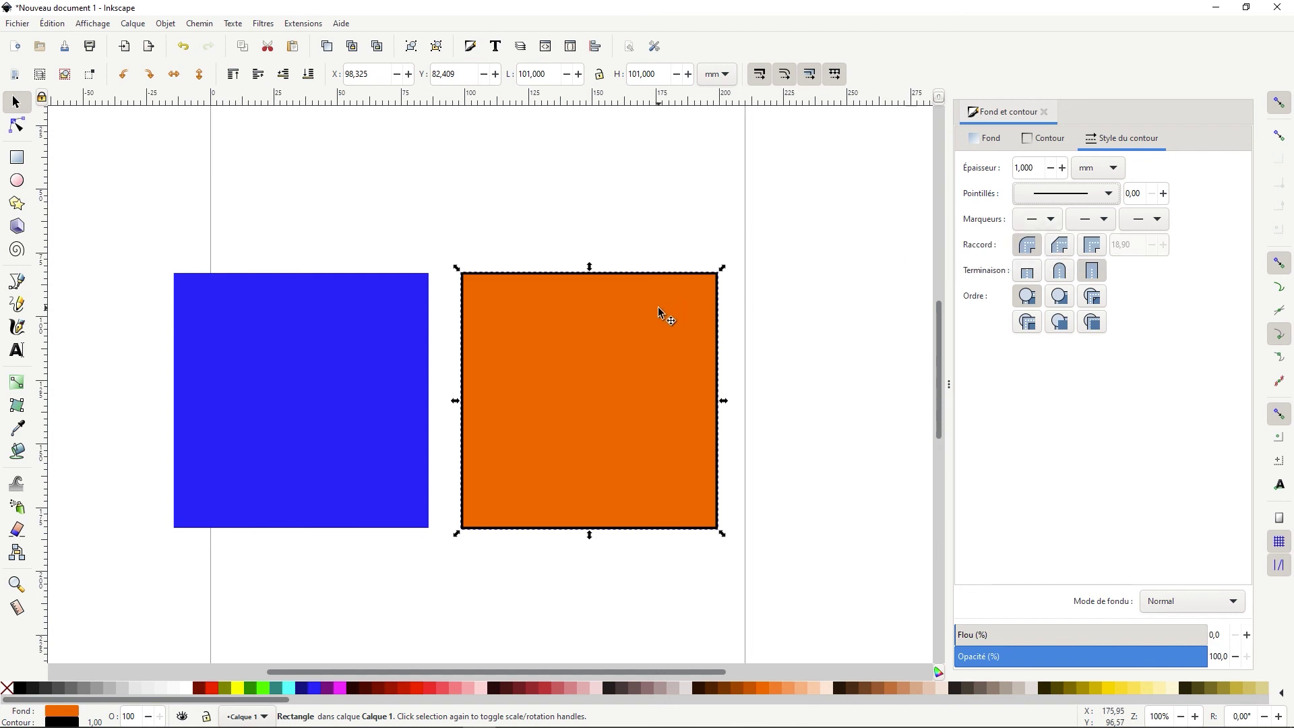
Step: Put a small arrowhead start marker (Marqueurs) on the orange square's stroke
left_click(1039, 224)
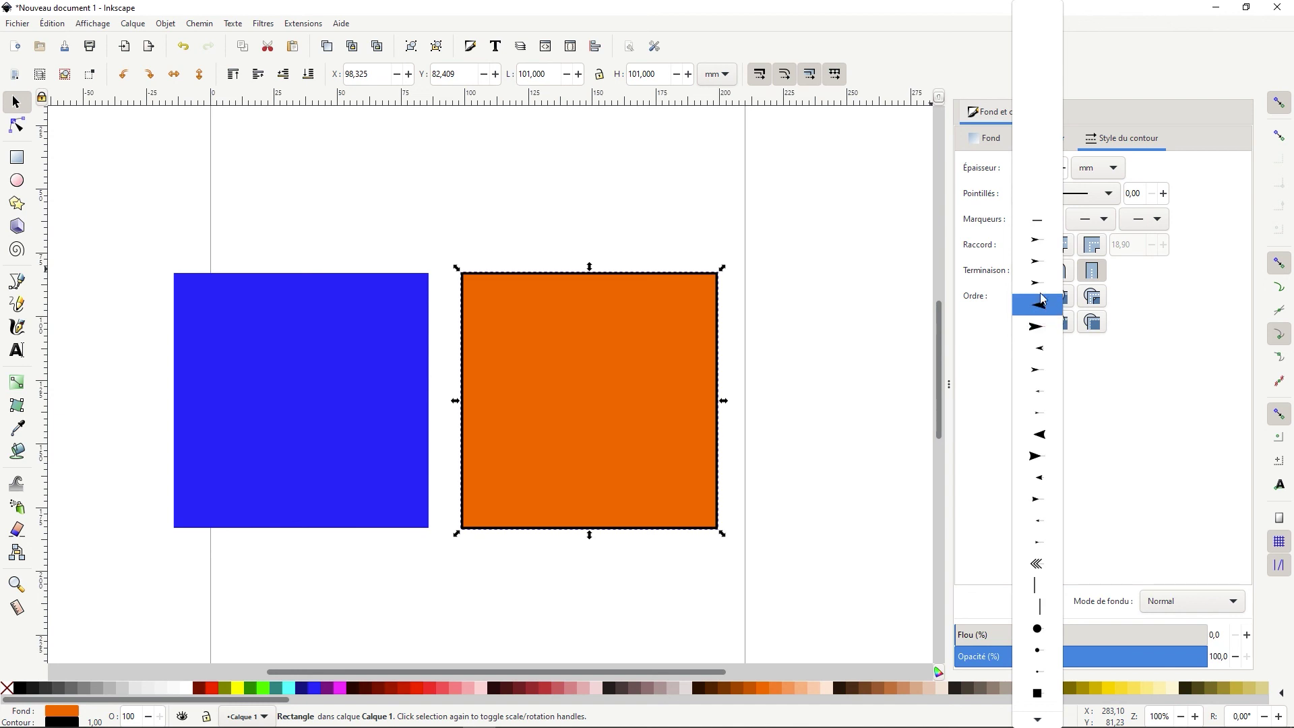
left_click(1196, 301)
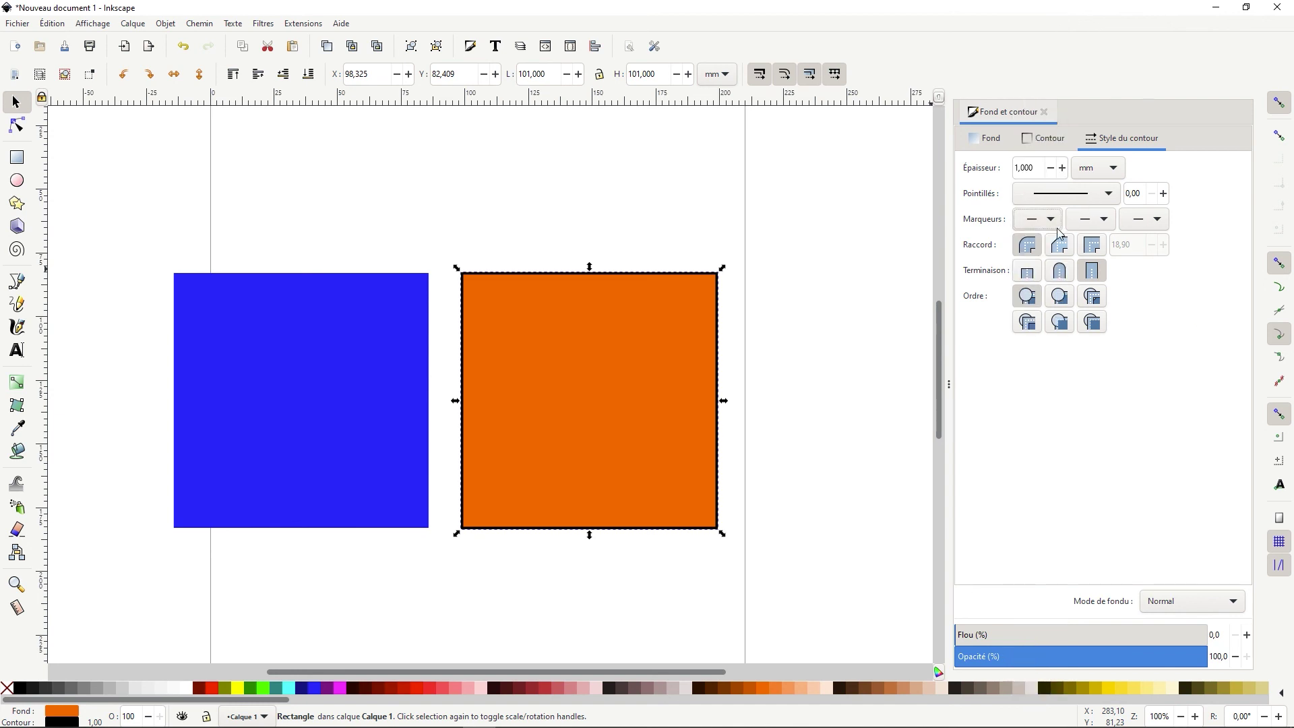
left_click(1055, 228)
left_click(1055, 228)
left_click(1055, 228)
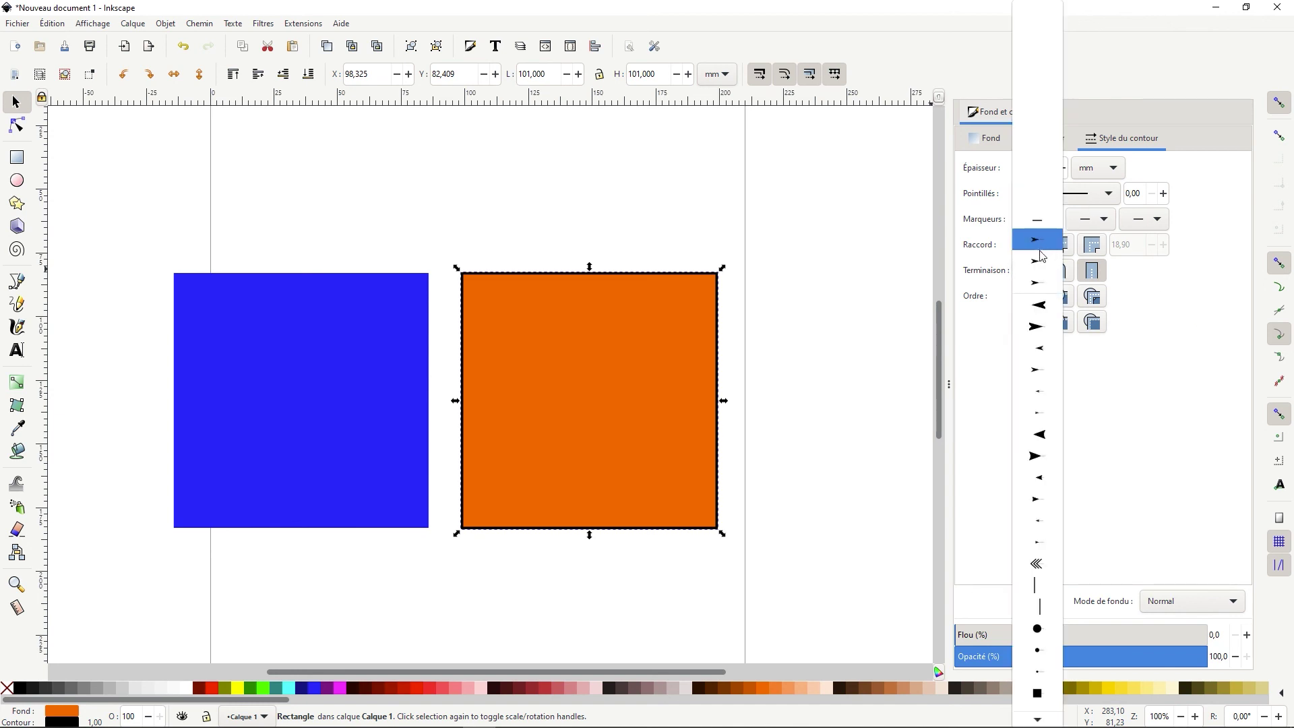
left_click(1038, 240)
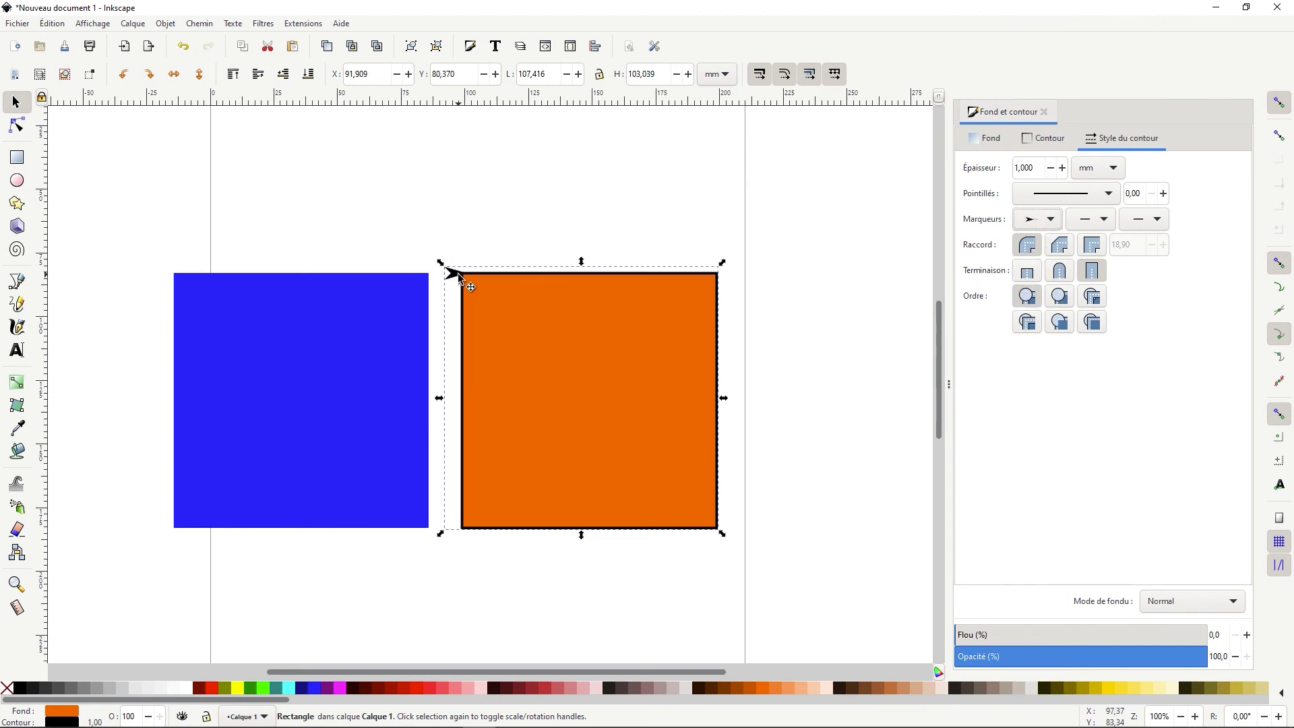
Step: Add triple-chevron middle markers and a large arrowhead end marker to the orange square's stroke
left_click(1086, 219)
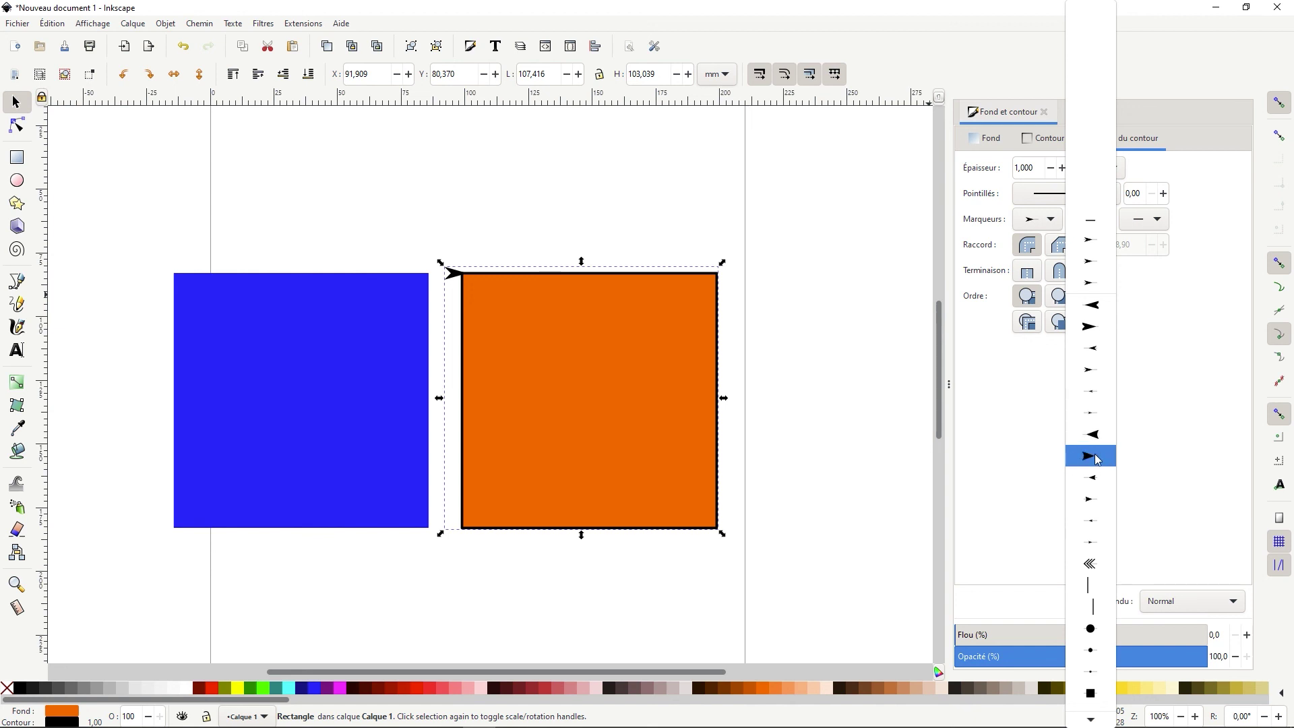
left_click(1098, 564)
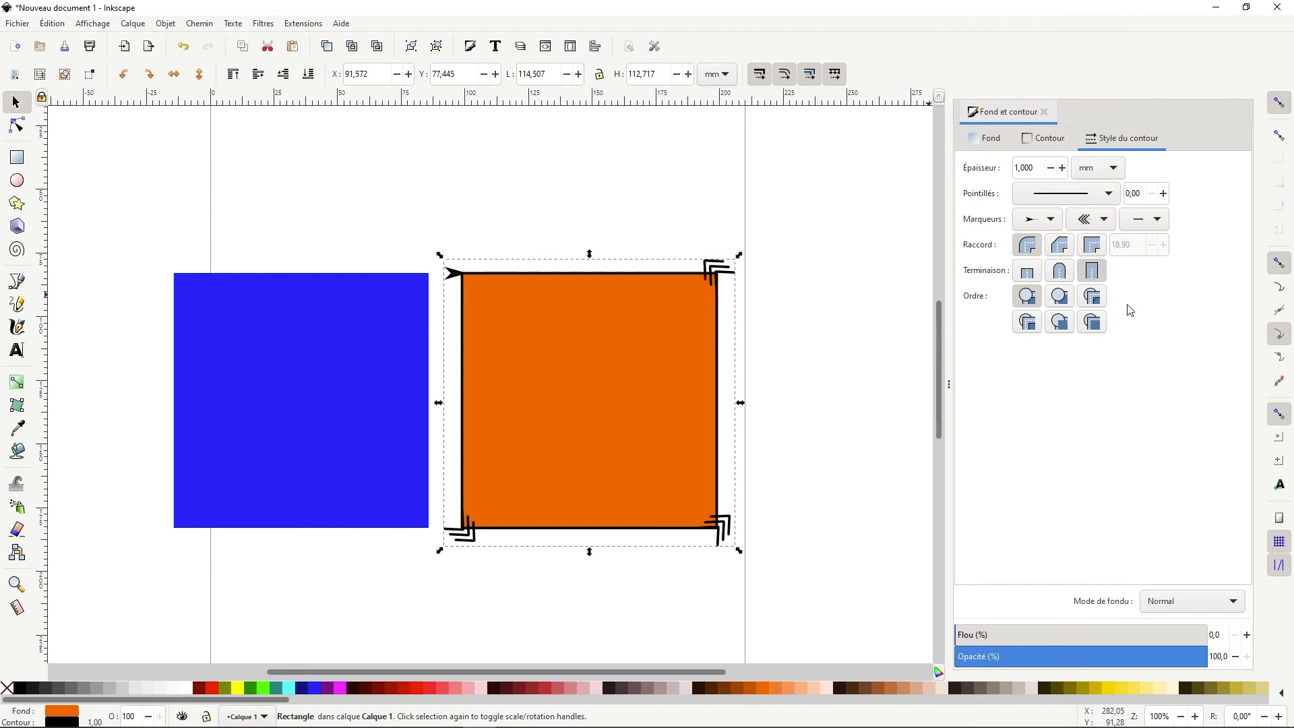
left_click(1139, 222)
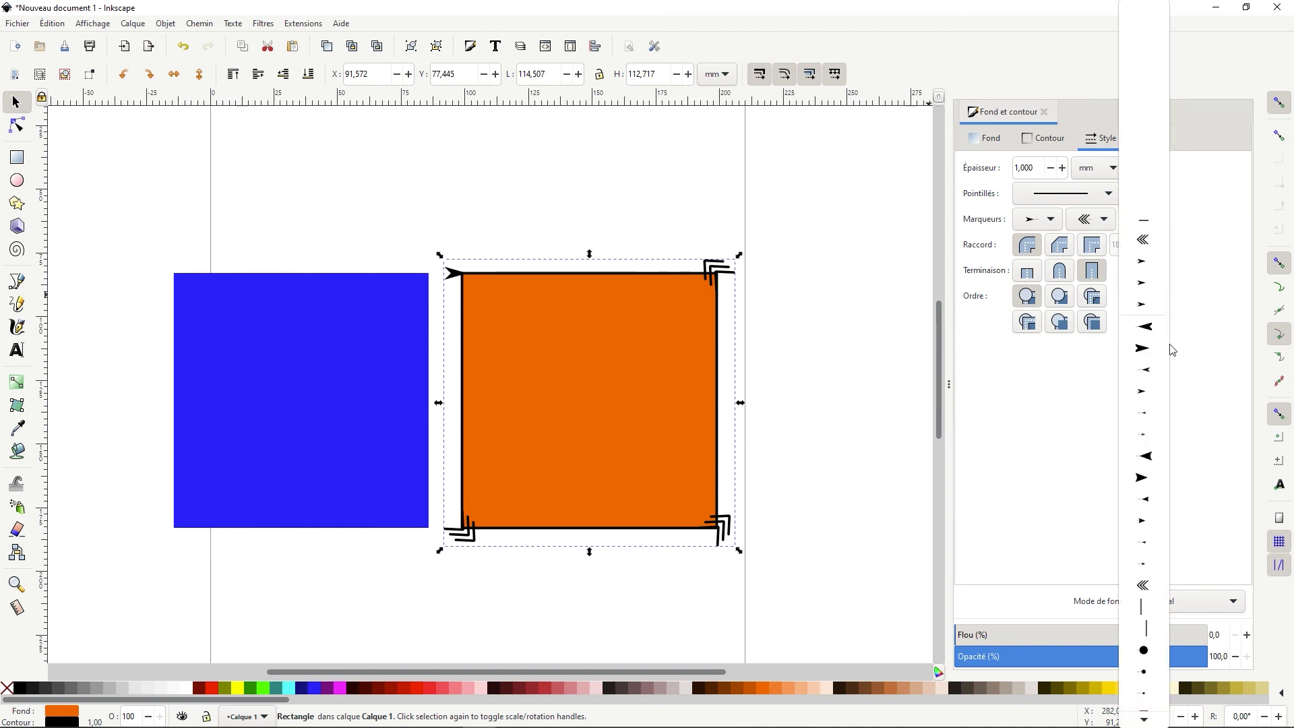
left_click(1148, 349)
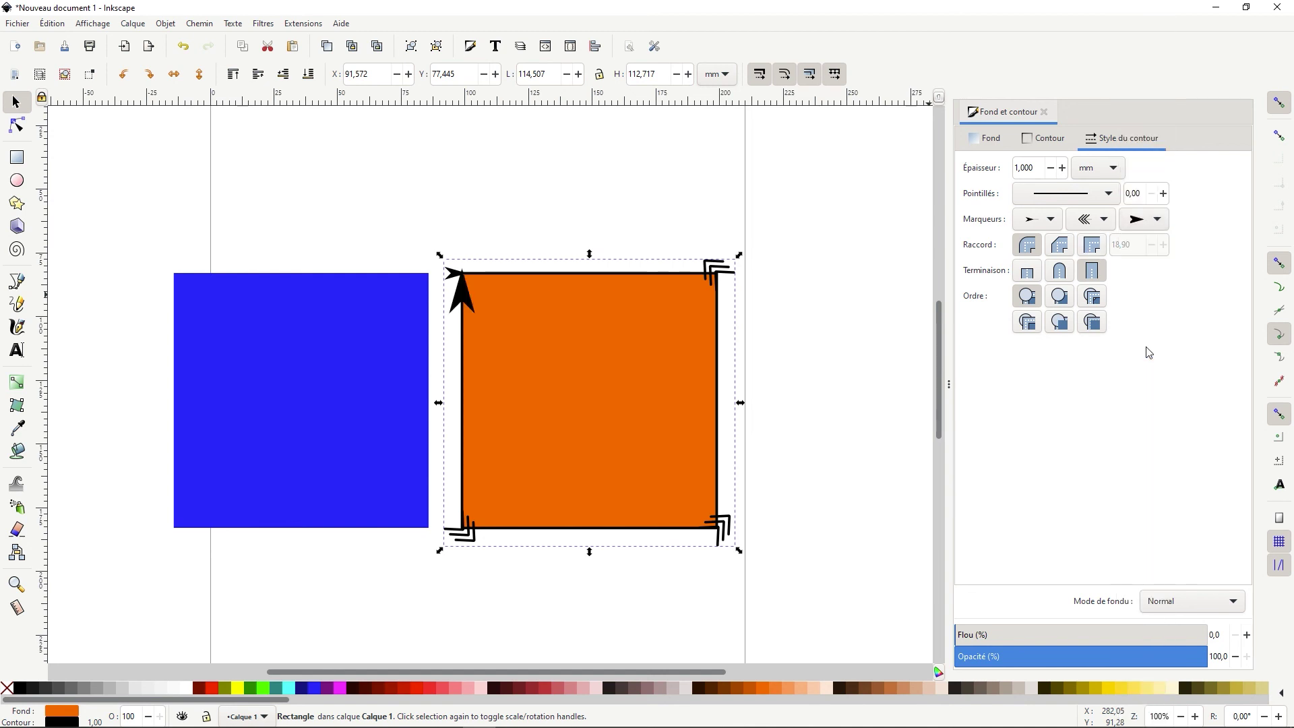
Step: Remove the start, middle and end markers from the orange square's stroke
left_click(1049, 221)
left_click(1038, 168)
left_click(1088, 223)
left_click(1090, 180)
left_click(1157, 219)
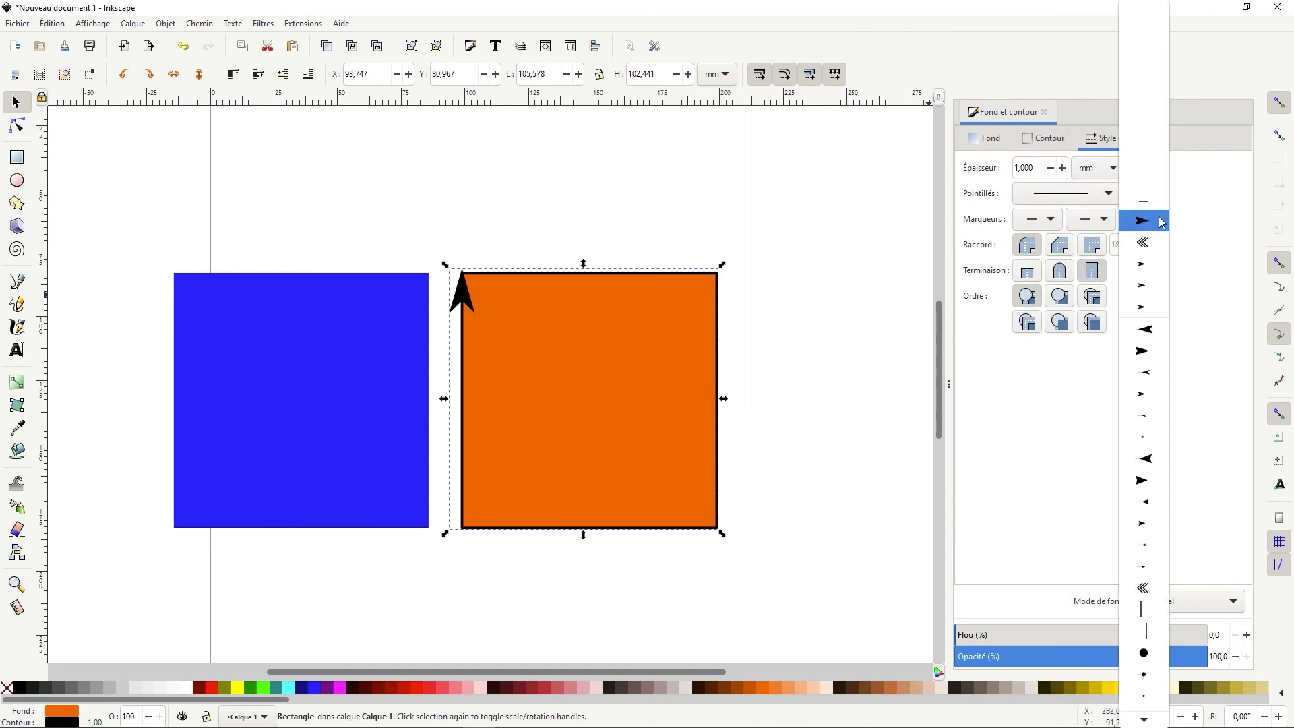
left_click(1144, 204)
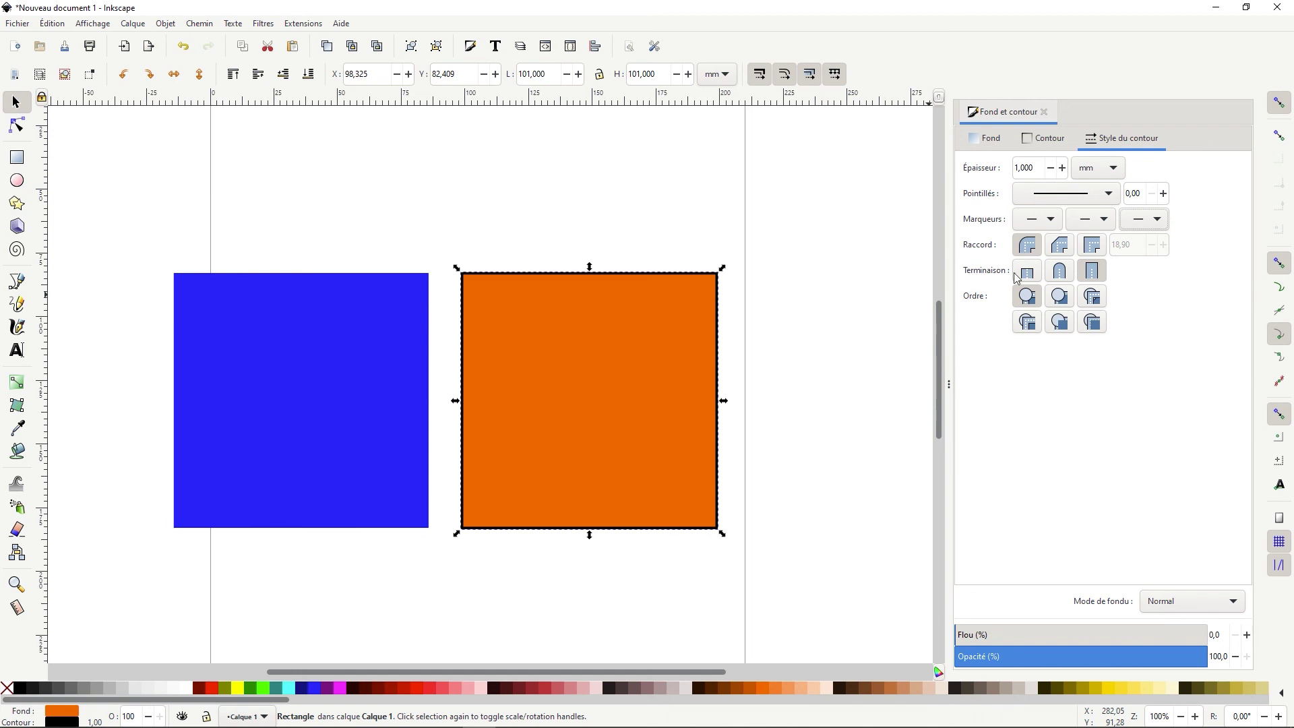
Step: Give the orange square's stroke a medium-length dash pattern with wide gaps and deselect the square
left_click(1108, 196)
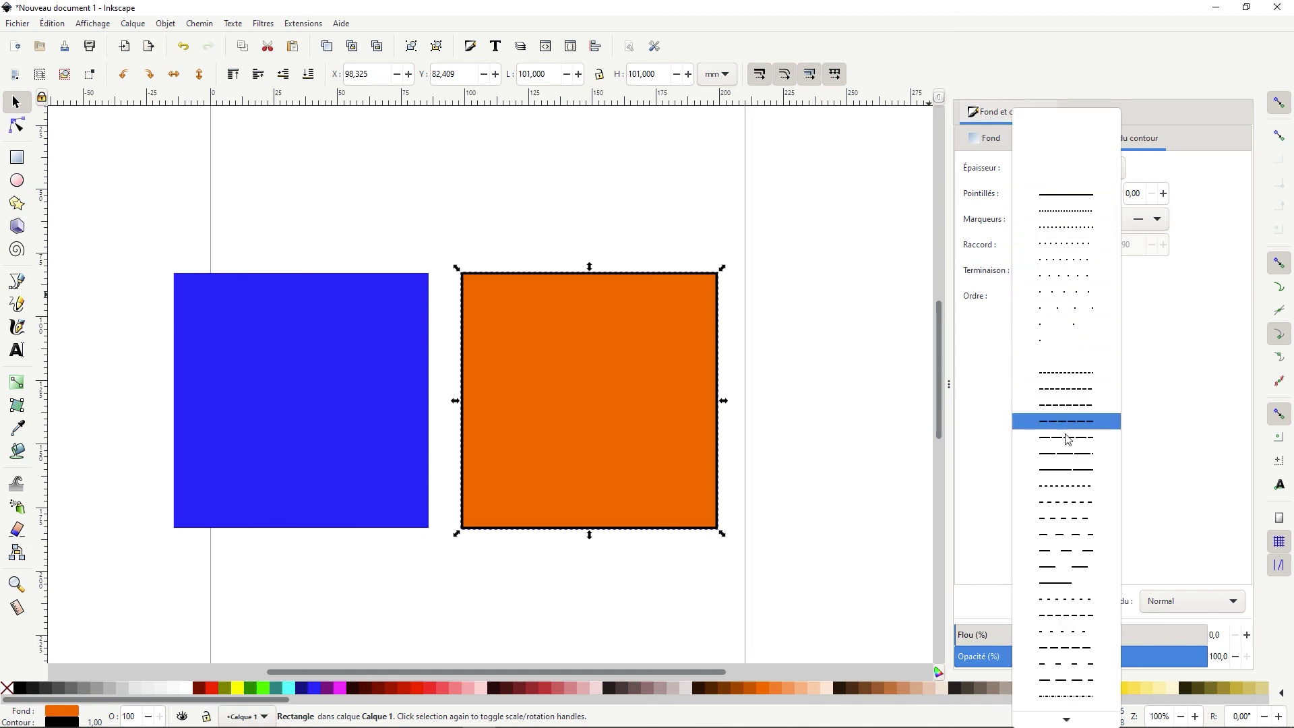
scroll(1078, 512, "down", 3)
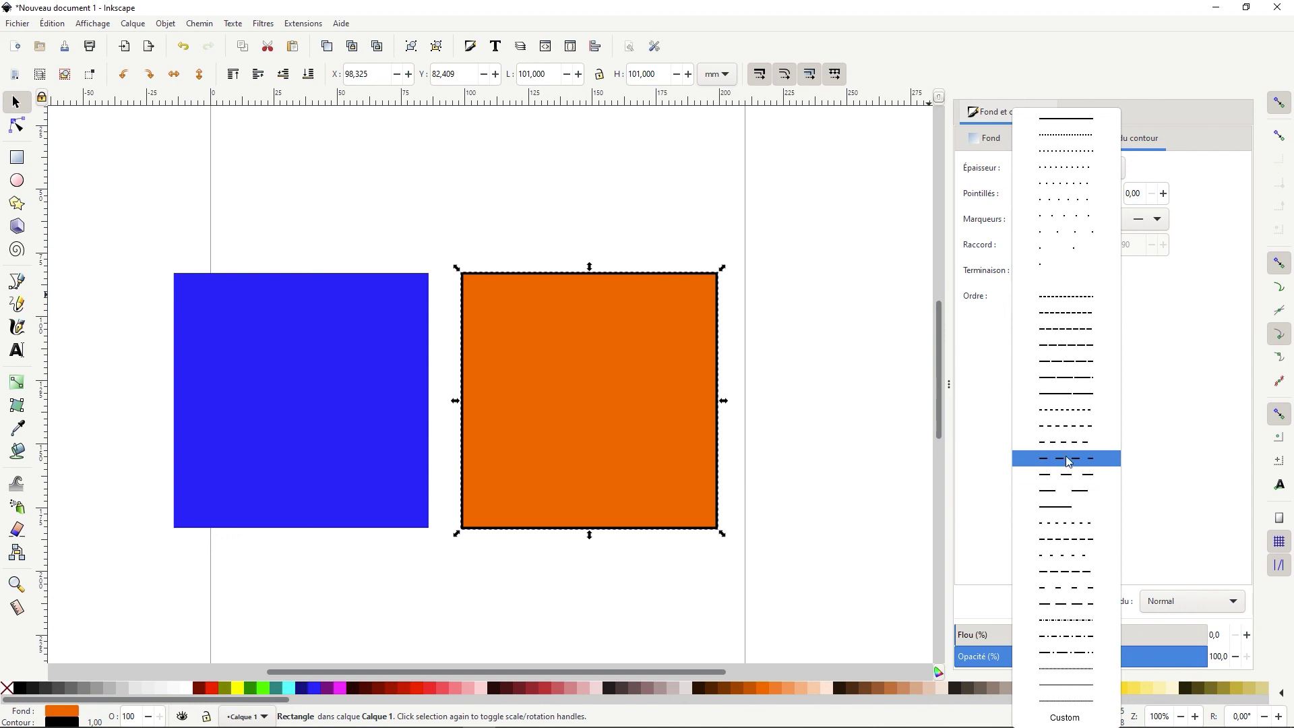
left_click(1068, 461)
left_click(841, 321)
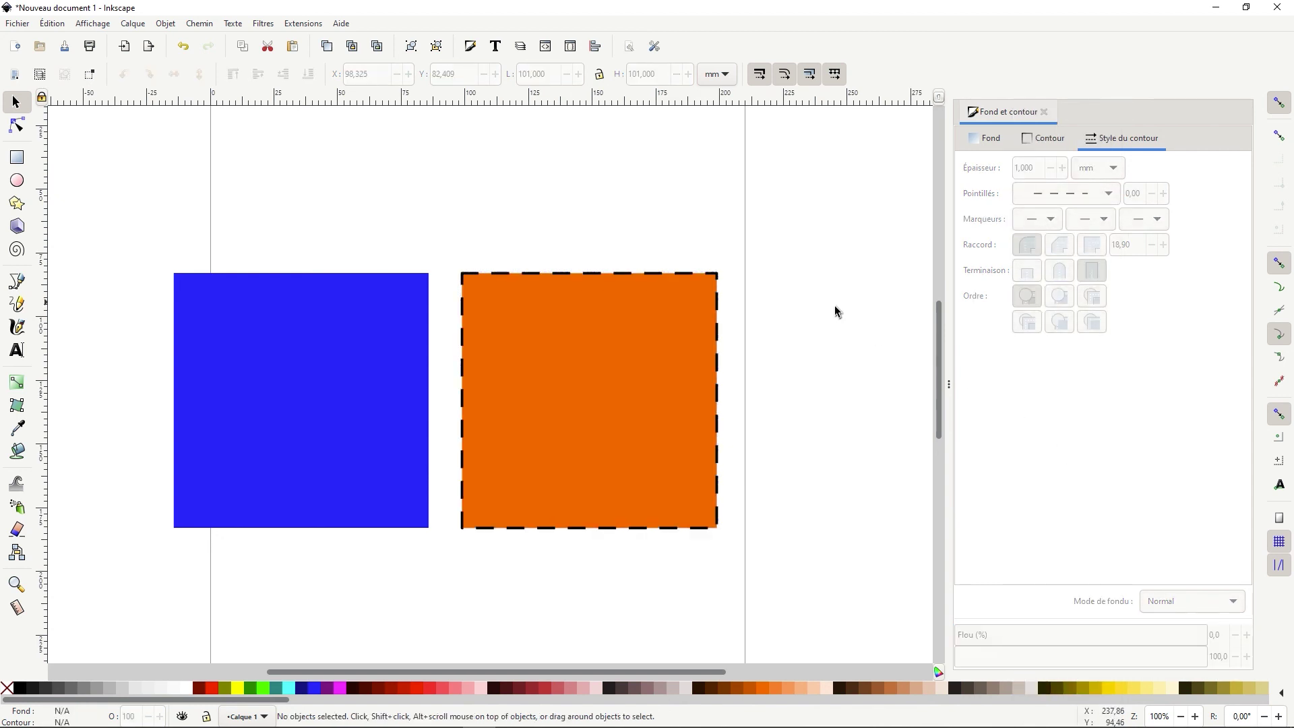
Step: Give the orange square's stroke round caps (Terminaison) and switch it to a pattern of shorter, spaced dashes
left_click(1196, 716)
left_click(1196, 717)
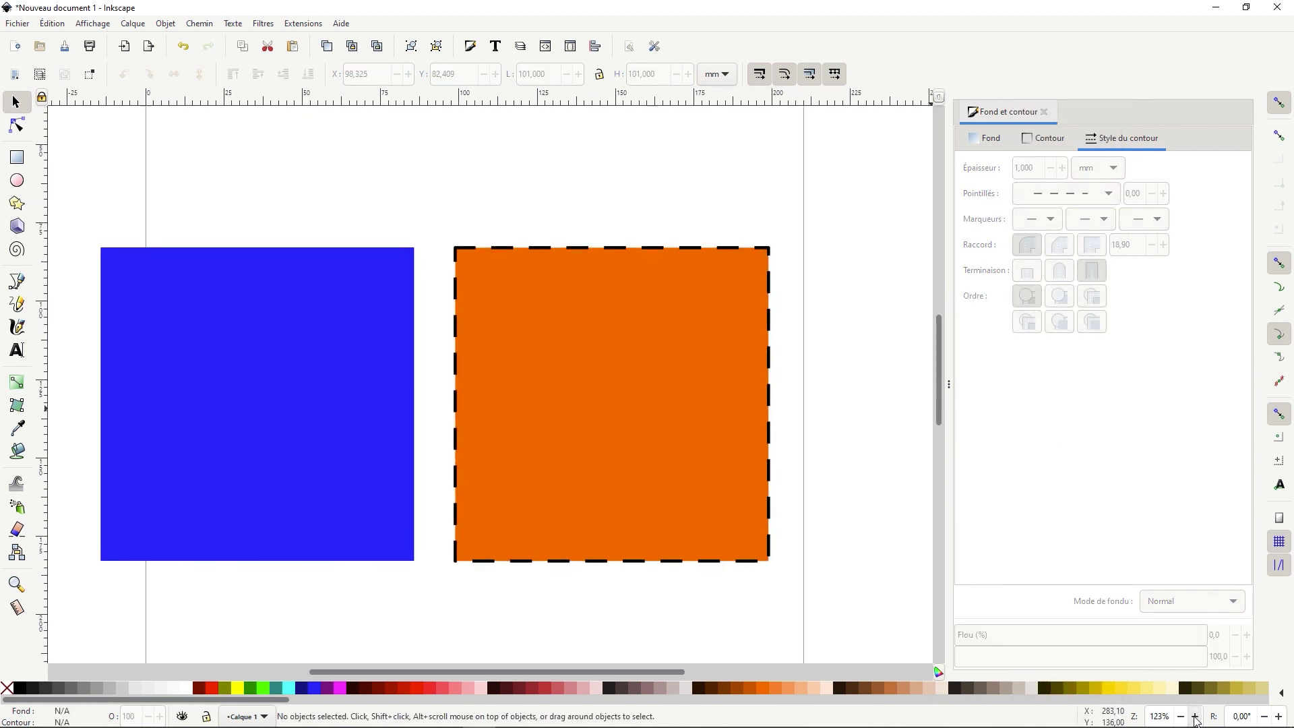
left_click(1196, 717)
left_click(1196, 716)
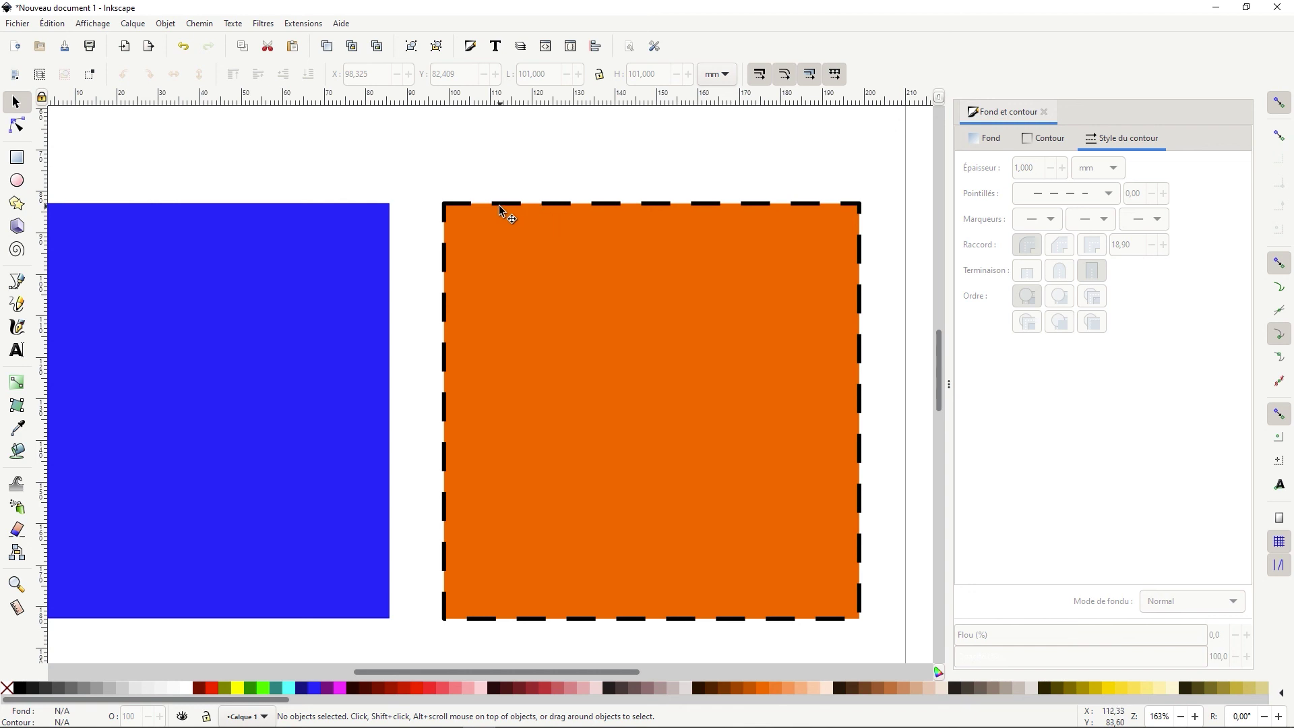
left_click(700, 221)
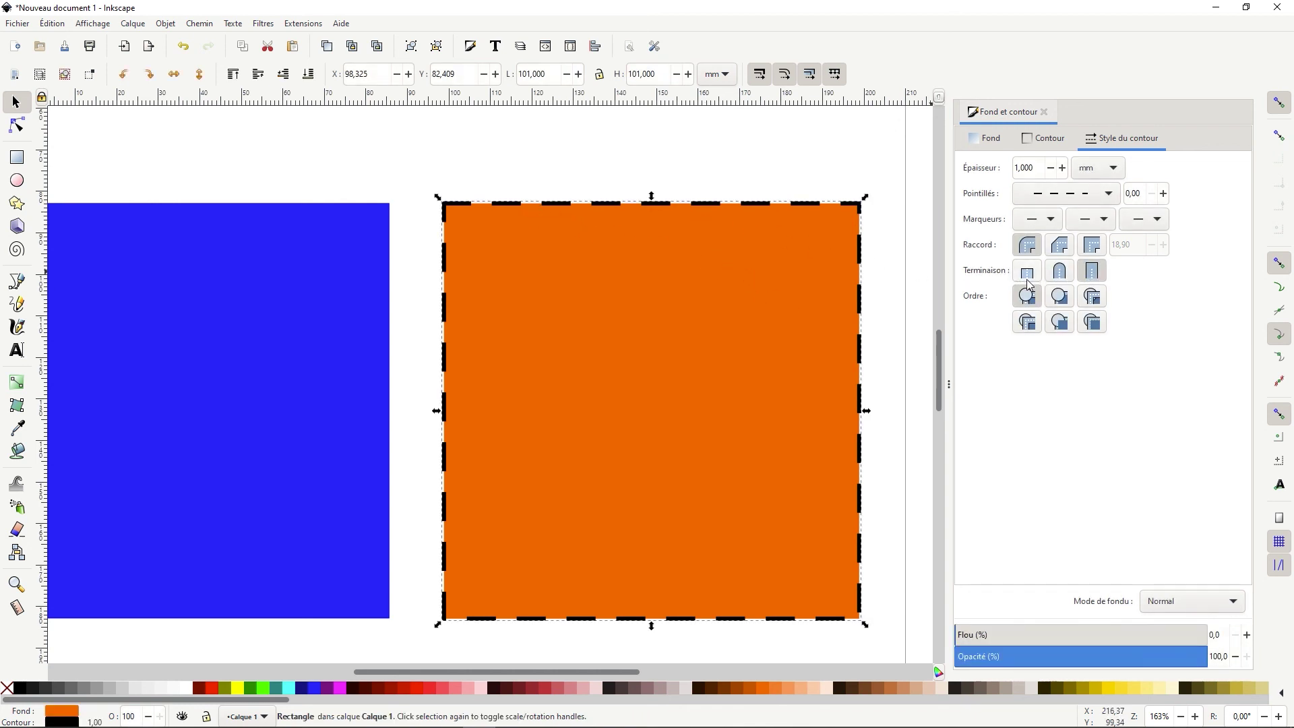
left_click(1064, 278)
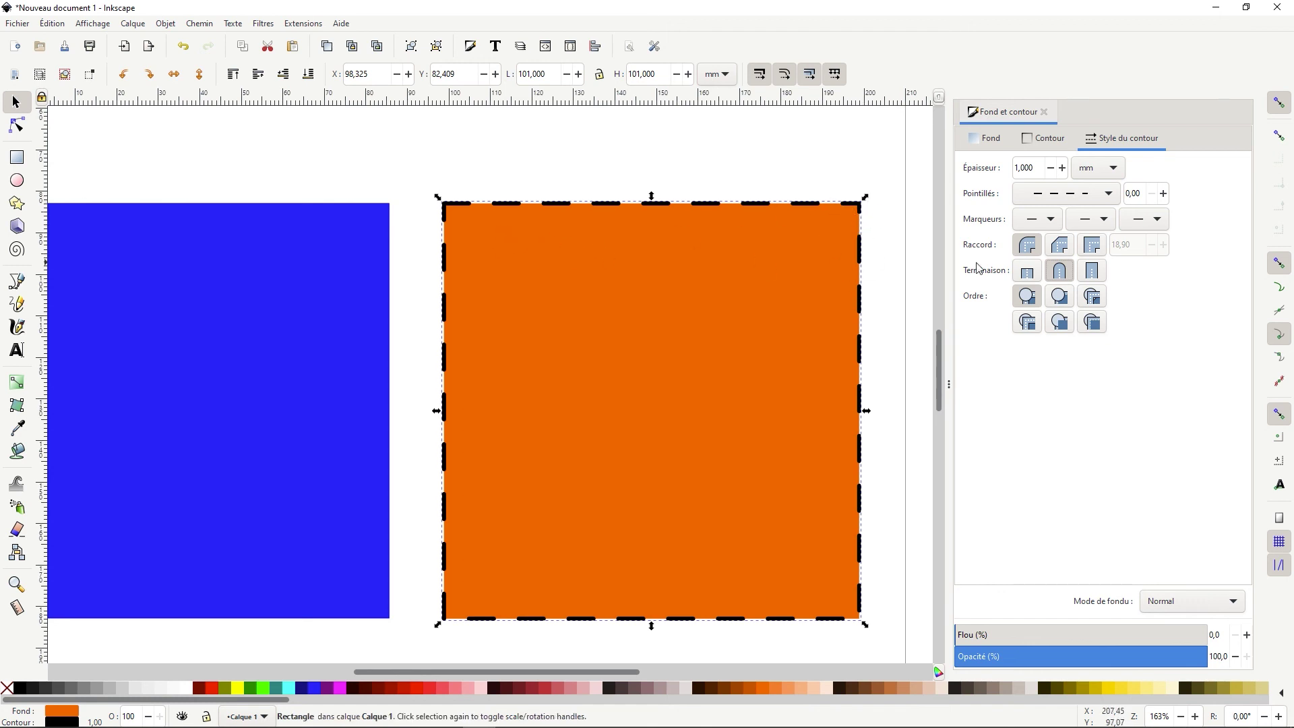
left_click(1025, 201)
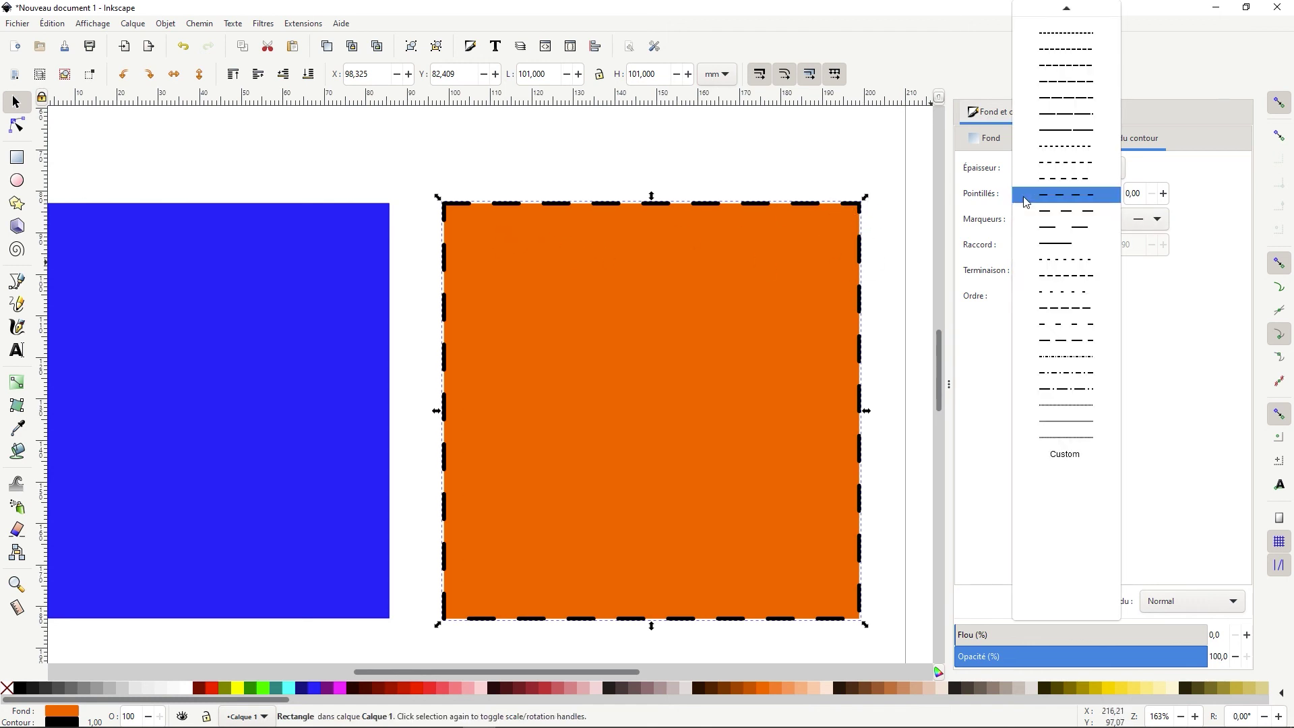
left_click(1064, 297)
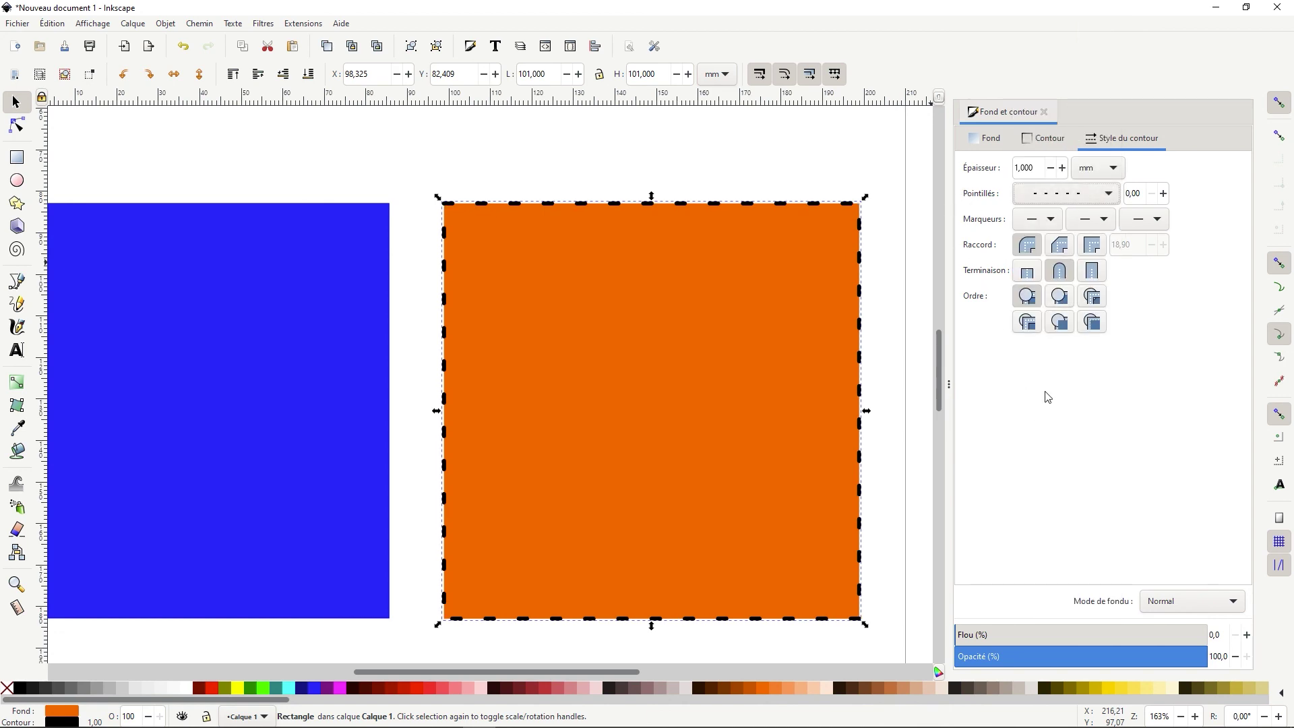